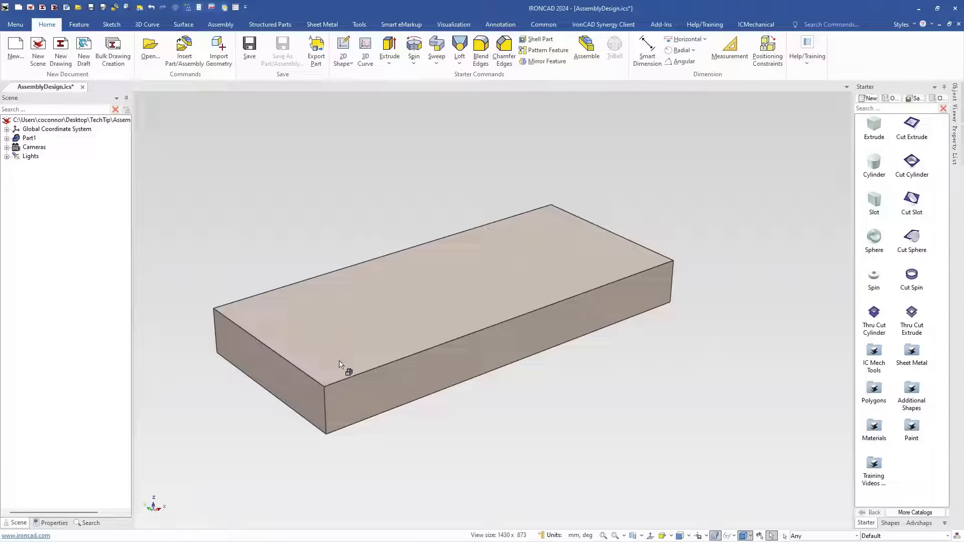
Step: Extrude the plate's top face upward by 36 mm as a new block
click(371, 325)
click(387, 308)
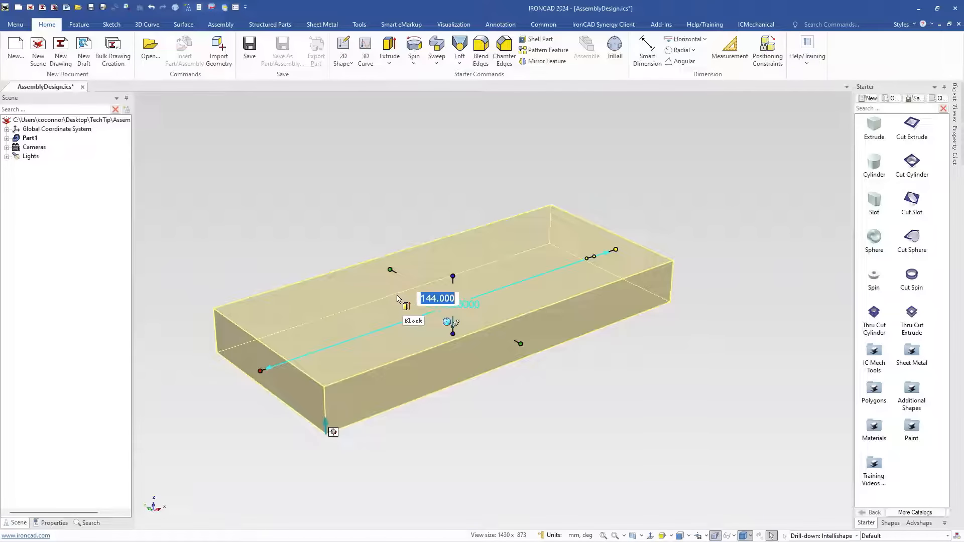
click(398, 303)
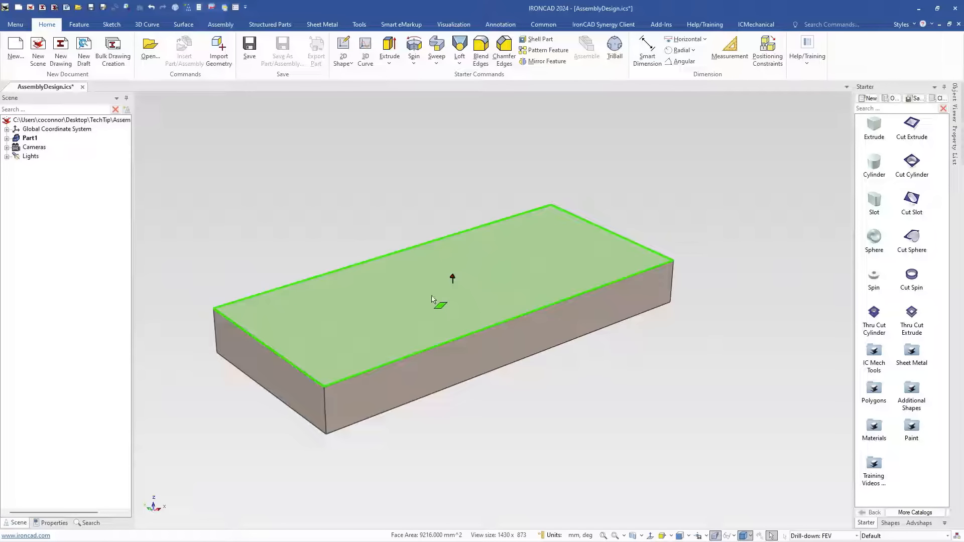
drag(453, 276, 452, 187)
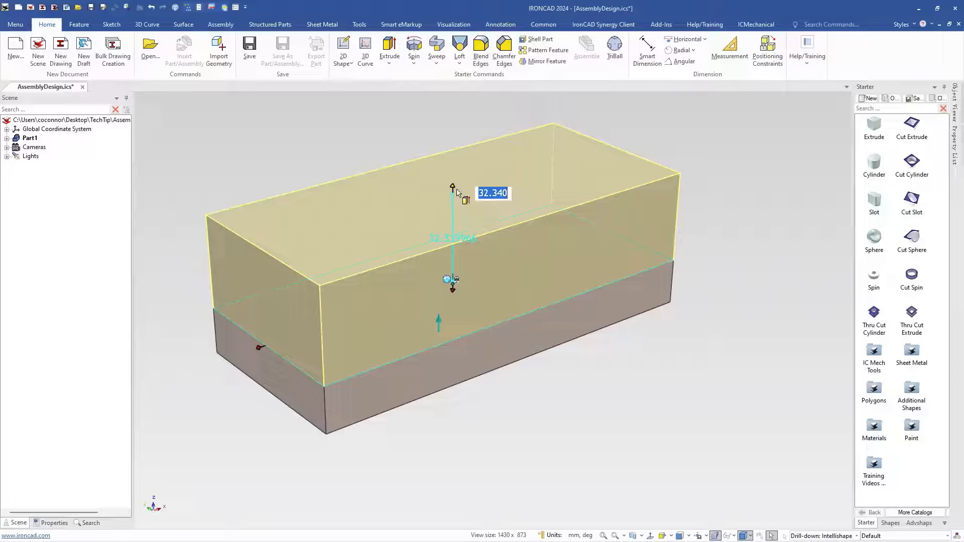
text(36)
key(Return)
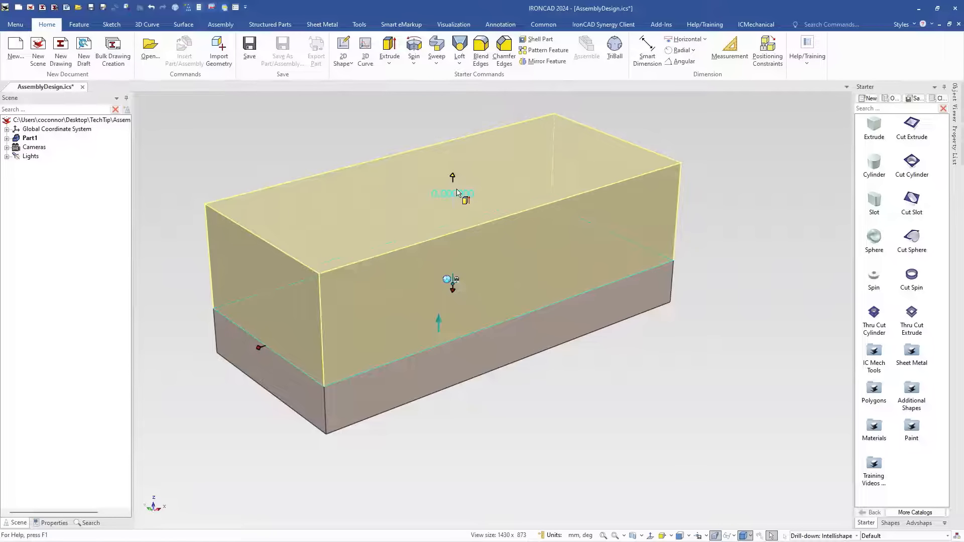
Step: Set the new block's length to 26 mm, measured from a point on the plate's near end
right_click(616, 229)
mouse_move(706, 247)
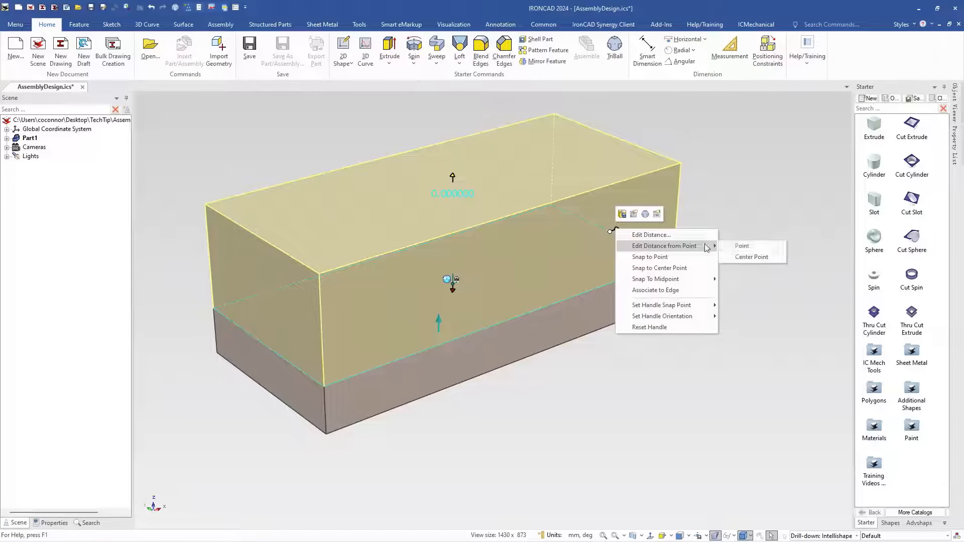
click(743, 246)
click(307, 394)
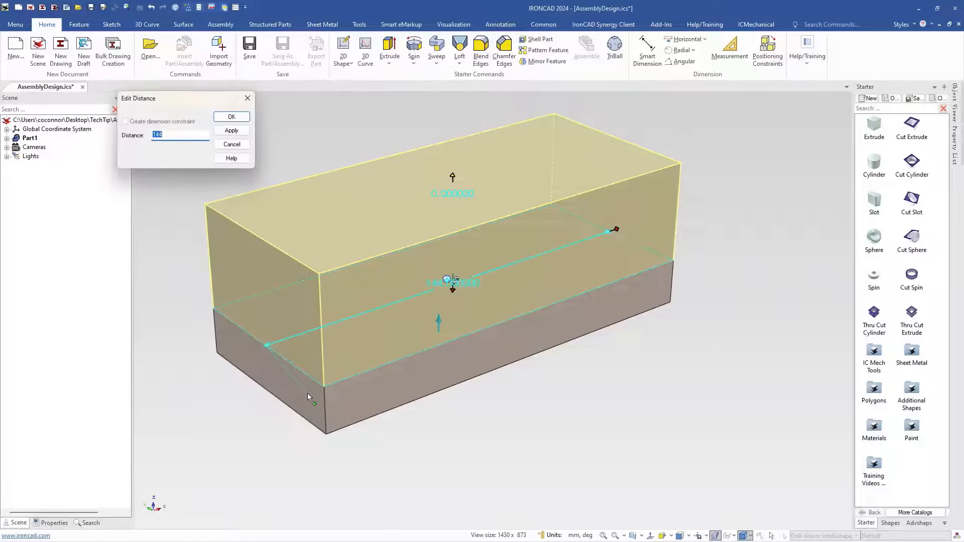
text(26)
key(Return)
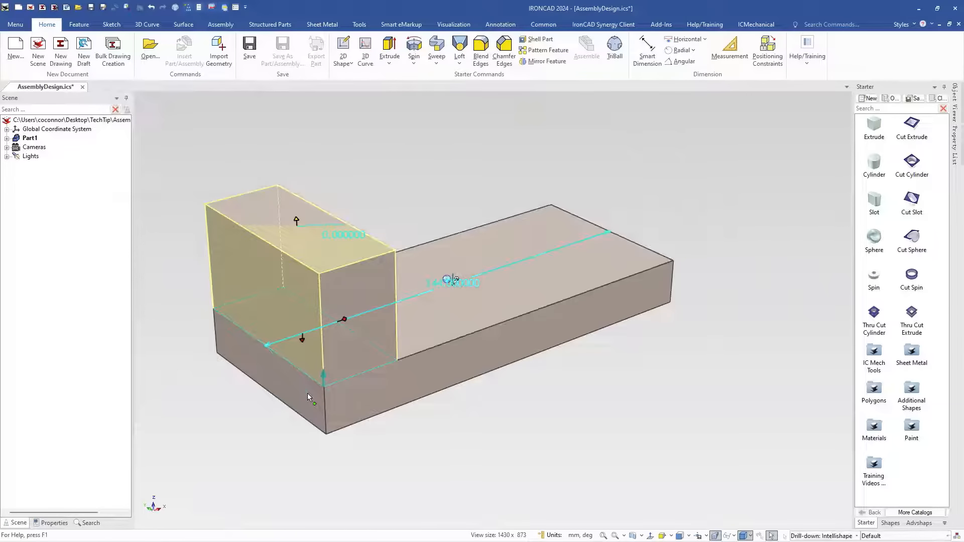
click(352, 191)
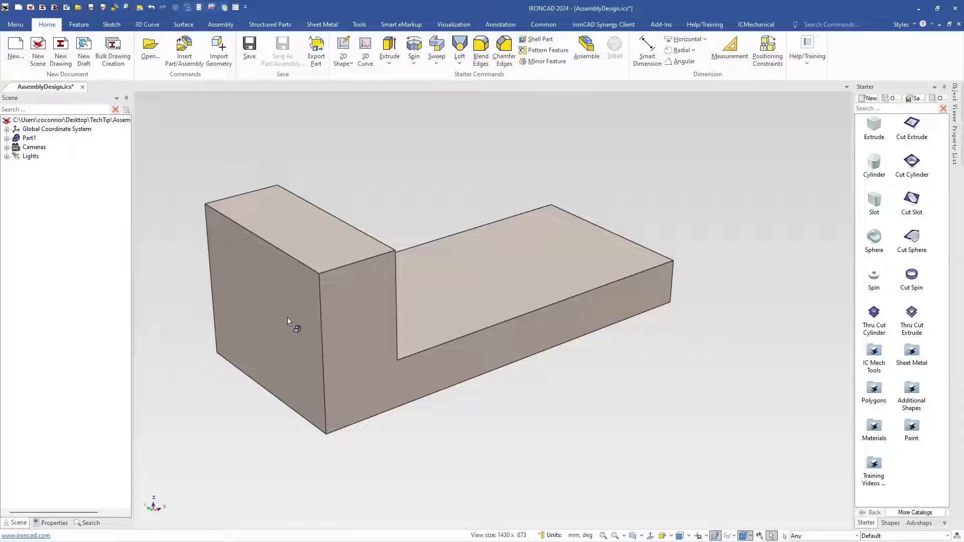
Step: Chamfer the raised block's upper outer edge with the Dist-Dist type, using 16 mm for both distances
click(292, 261)
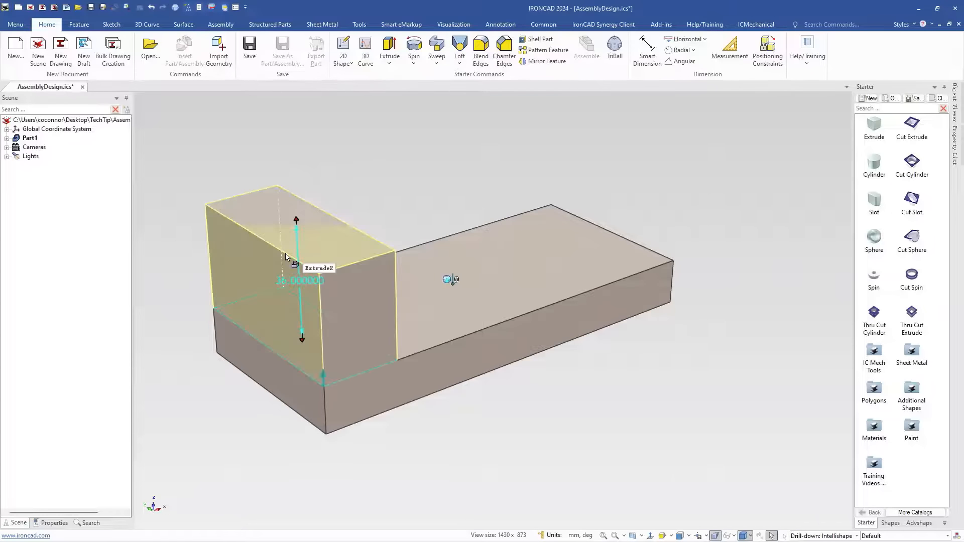
click(286, 255)
right_click(286, 254)
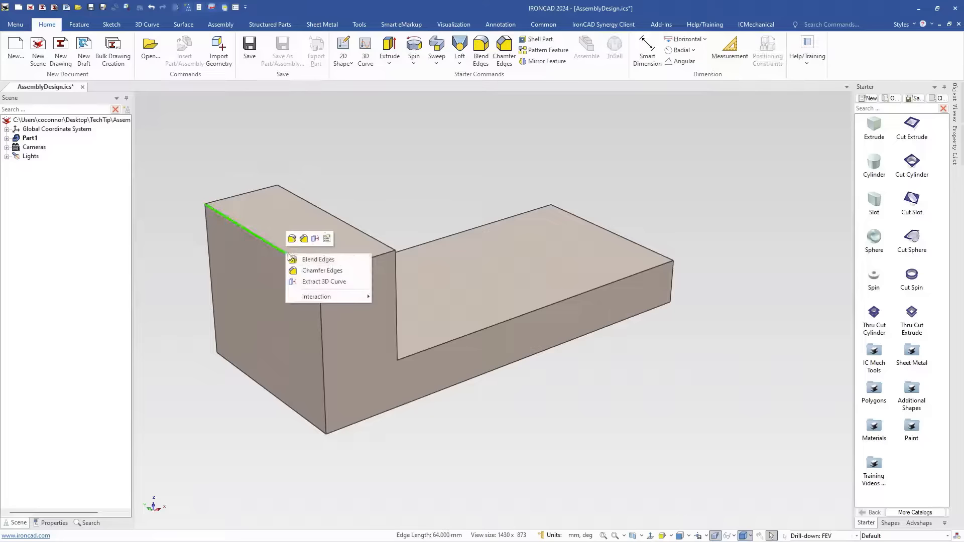
click(307, 271)
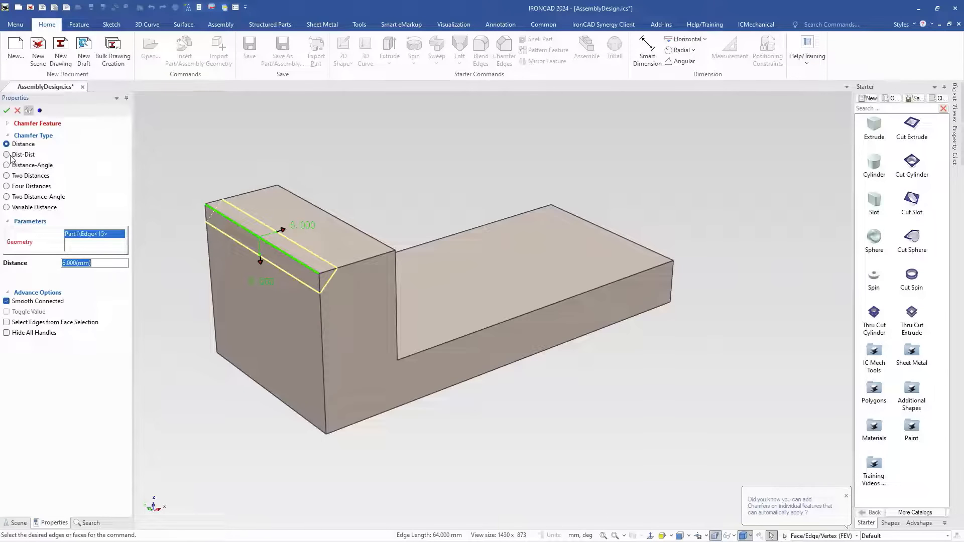
click(13, 157)
click(97, 264)
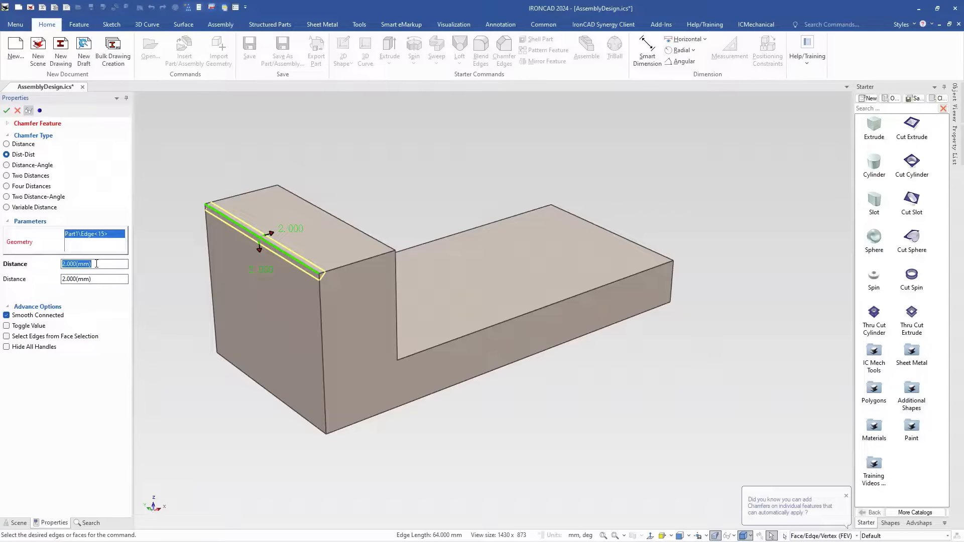
text(16)
key(Tab)
text(16)
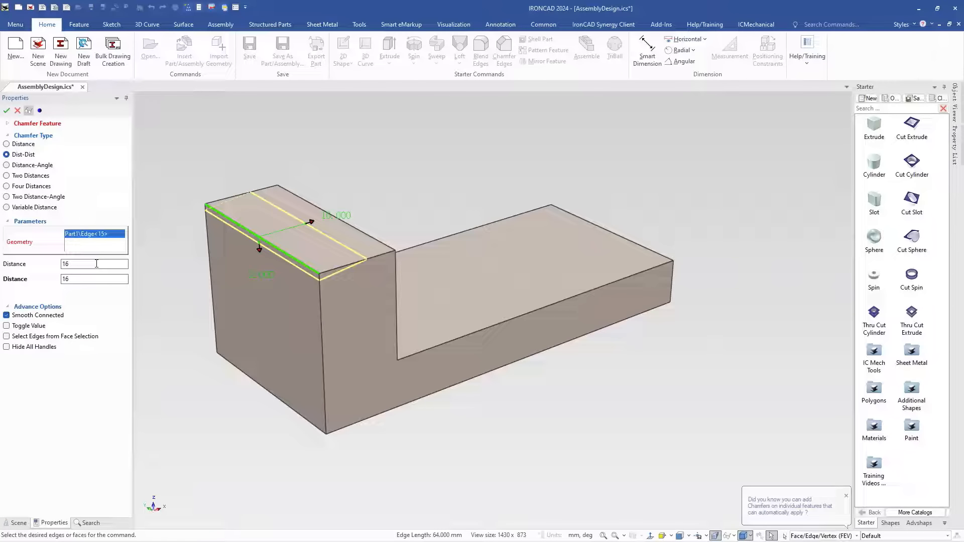
key(Return)
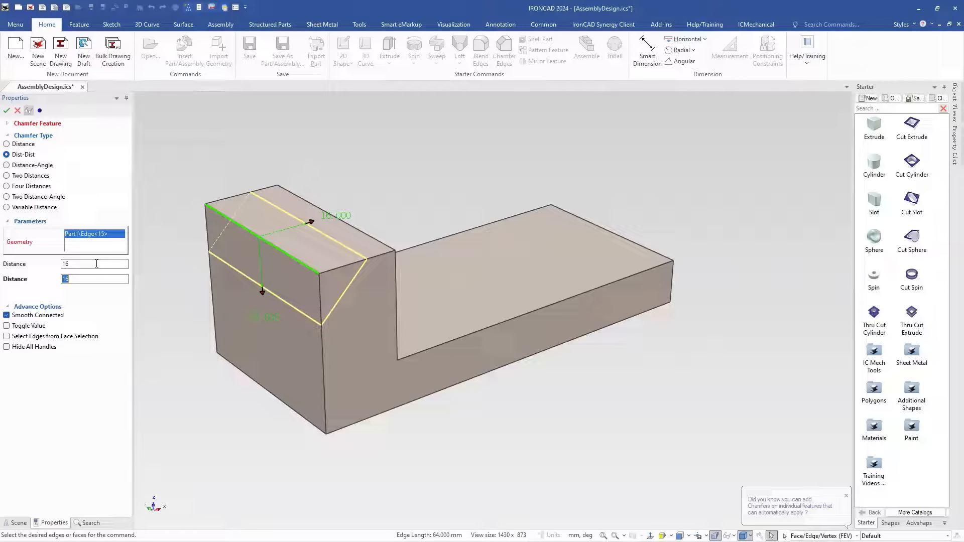
key(Return)
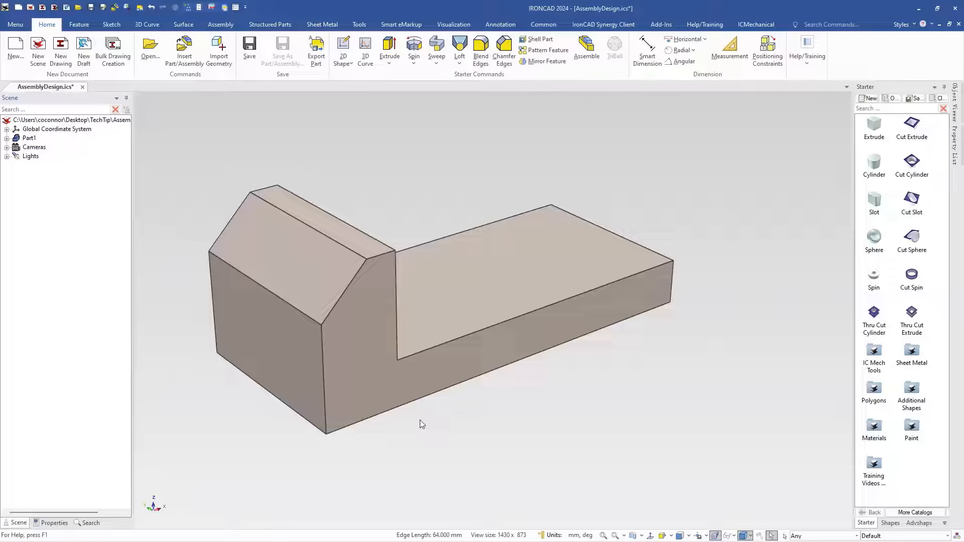
Step: Place a cylinder at the midpoint of the upper edge on the plate's free end and flip its extrude direction into the plate
middle_drag(594, 446, 437, 433)
middle_drag(673, 442, 635, 323)
scroll(592, 324, down, 2)
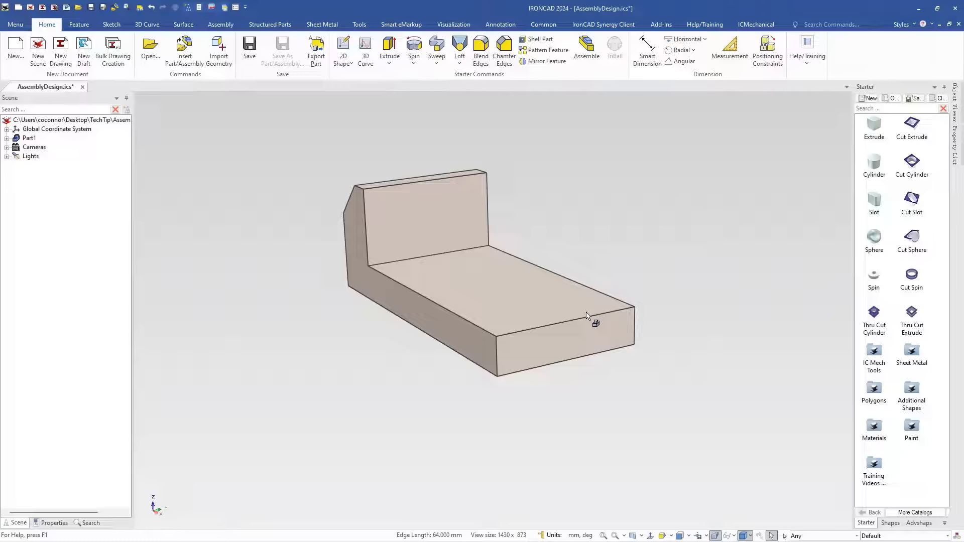
scroll(593, 271, up, 2)
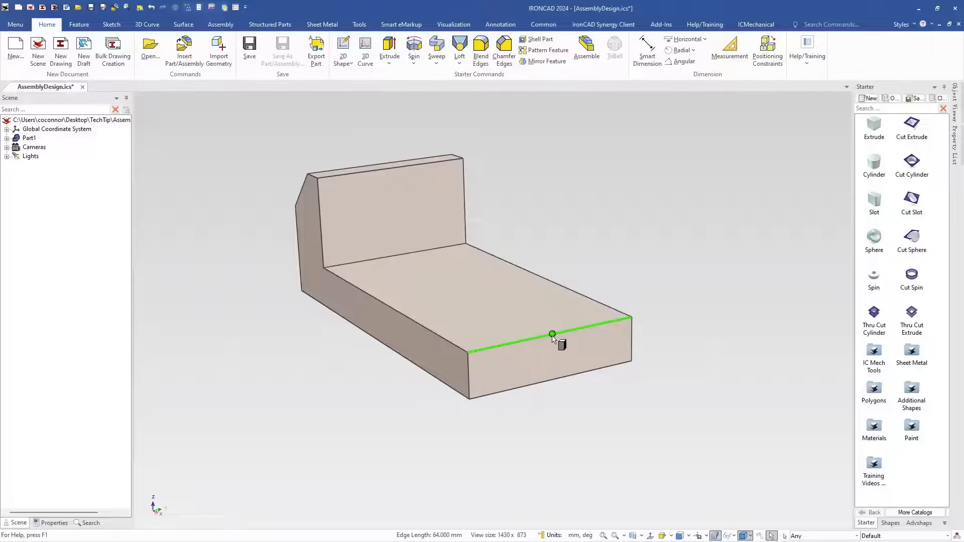
drag(552, 338, 553, 336)
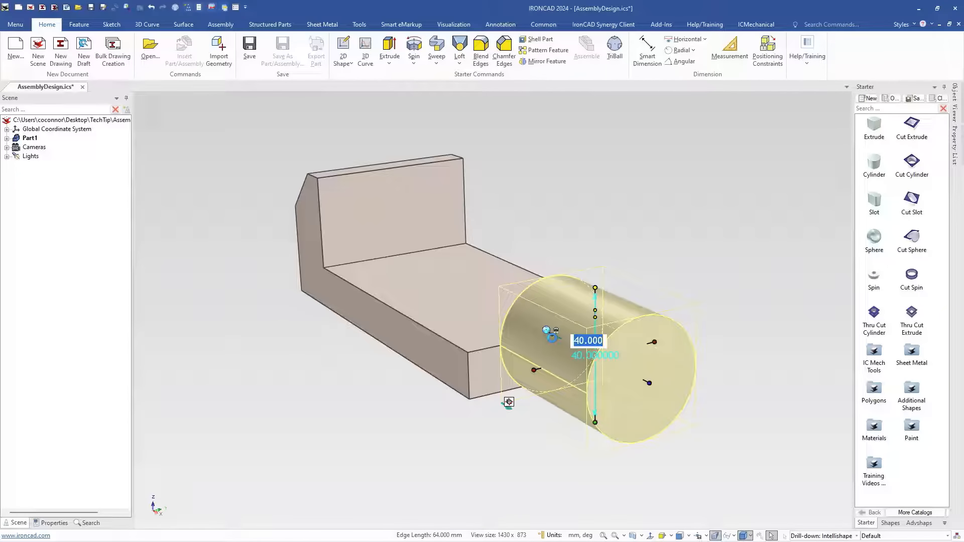
right_click(554, 357)
click(613, 186)
Step: Size the cylinder to 22 mm long and 32 mm in diameter
text(50)
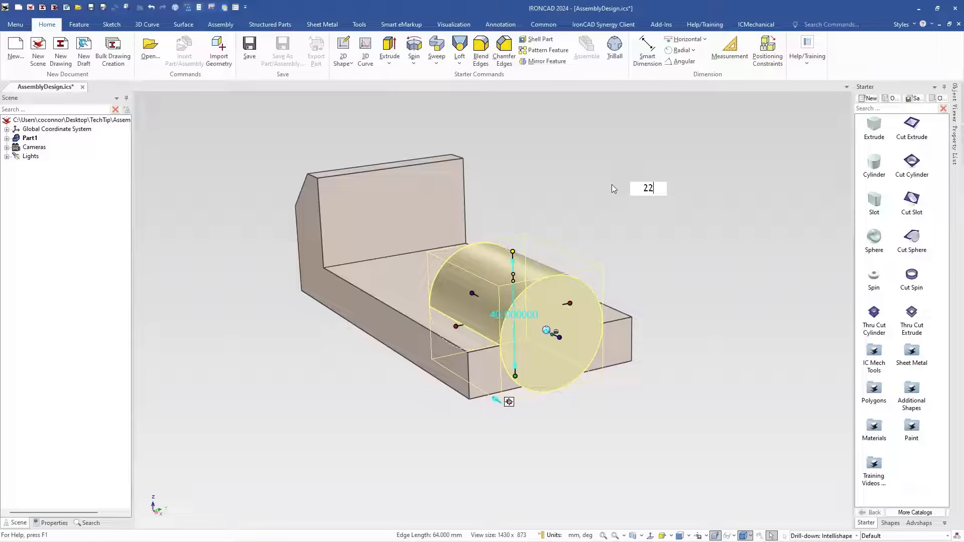
key(Return)
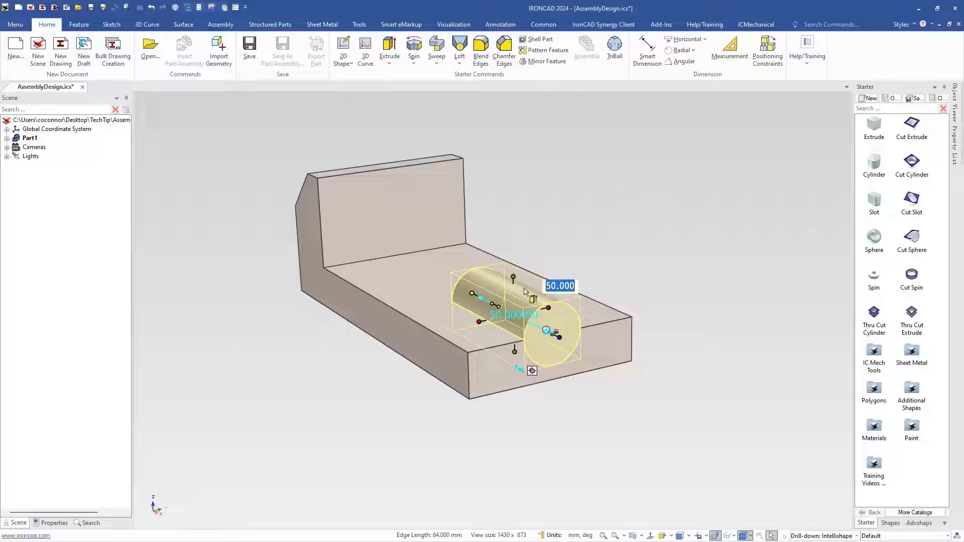
text(22)
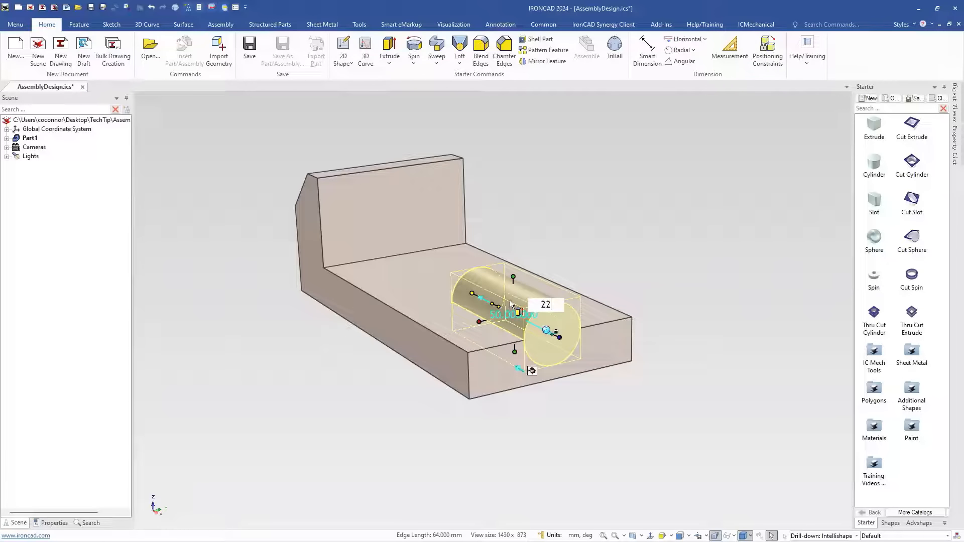
key(Return)
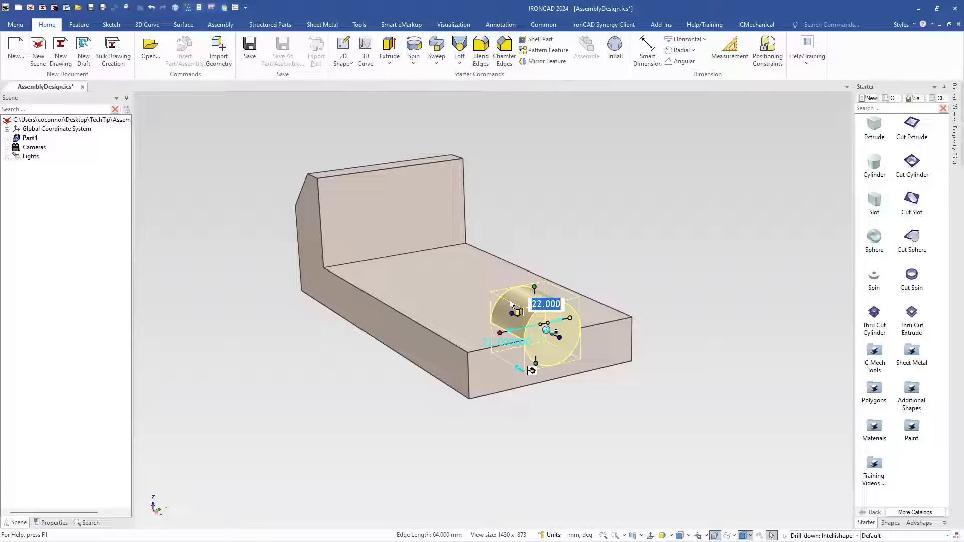
text(32)
key(Return)
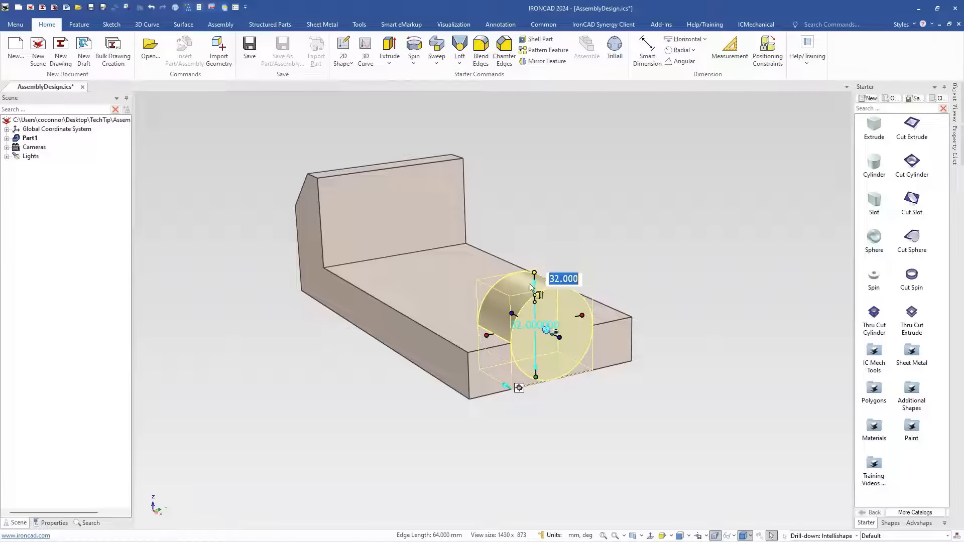
Step: Move the cylinder straight up with the TriBall so its top is level with the top of the upright block
key(F10)
click(553, 277)
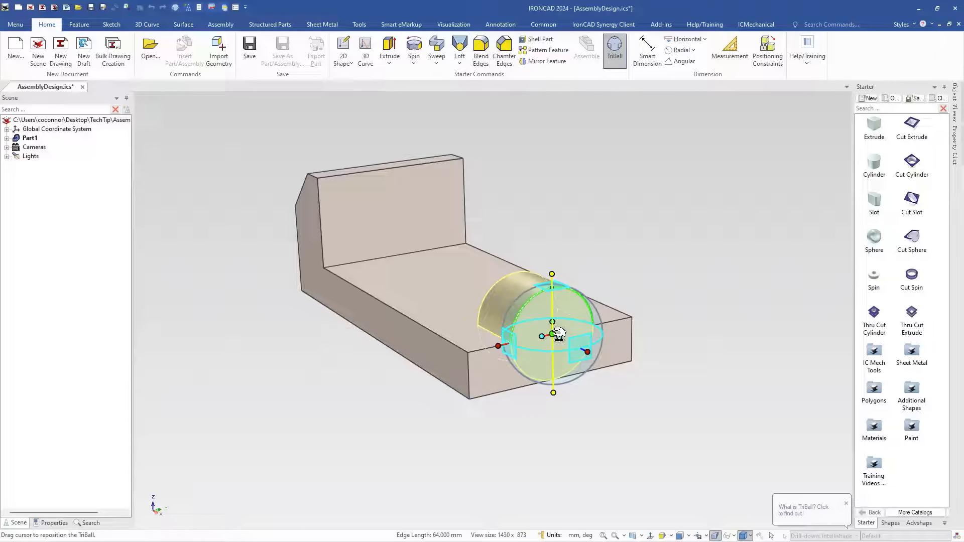
drag(558, 335, 553, 288)
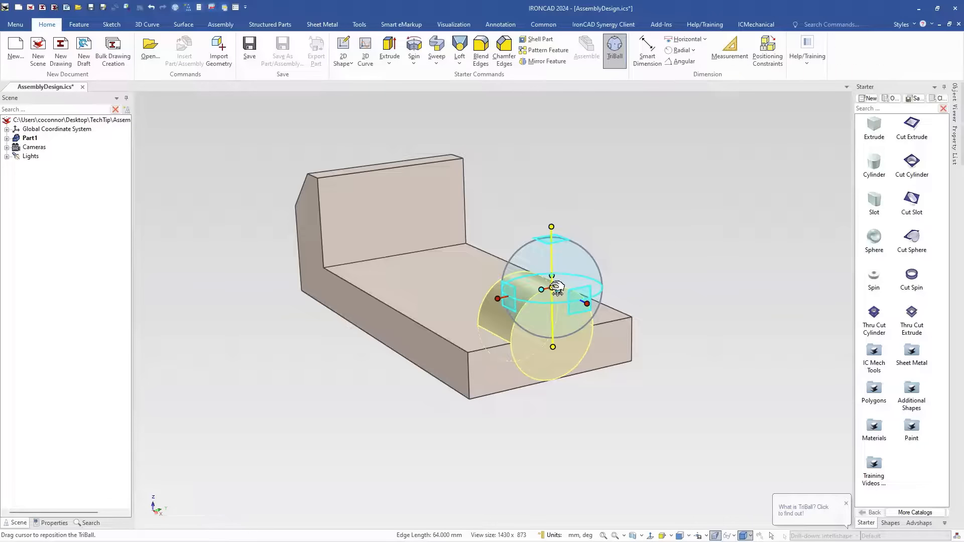
drag(553, 286, 395, 167)
click(592, 400)
Step: Open the cylinder's cross-section sketch for editing
middle_drag(592, 400, 548, 398)
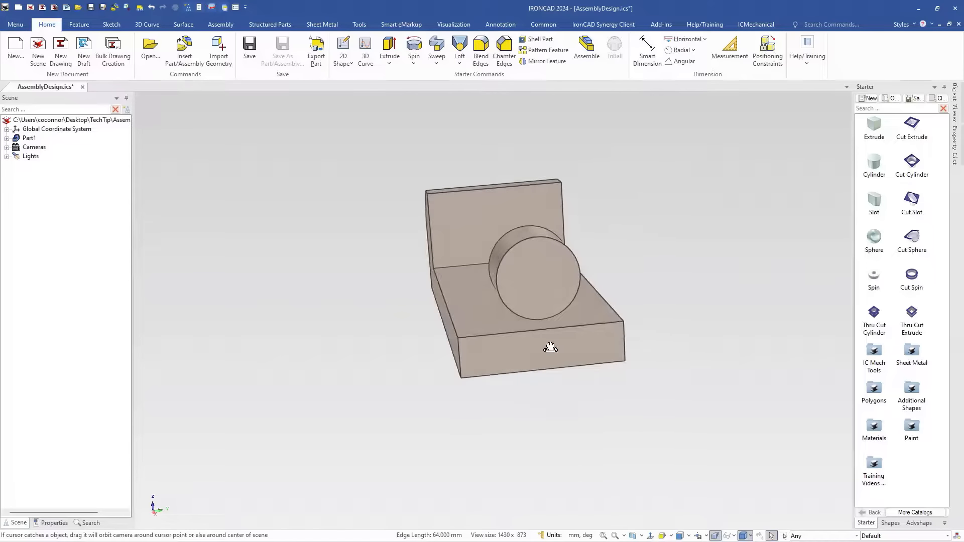
click(544, 296)
click(565, 301)
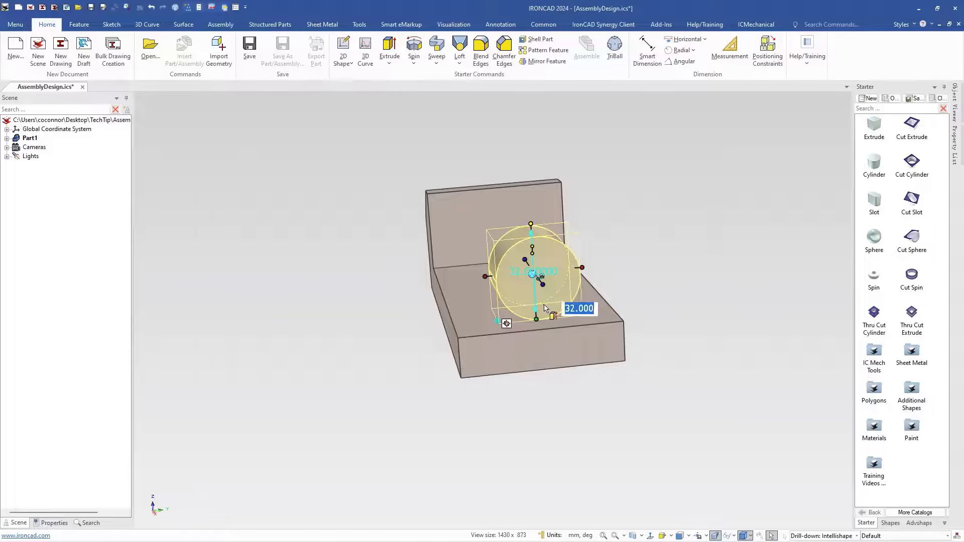
middle_drag(566, 301, 577, 308)
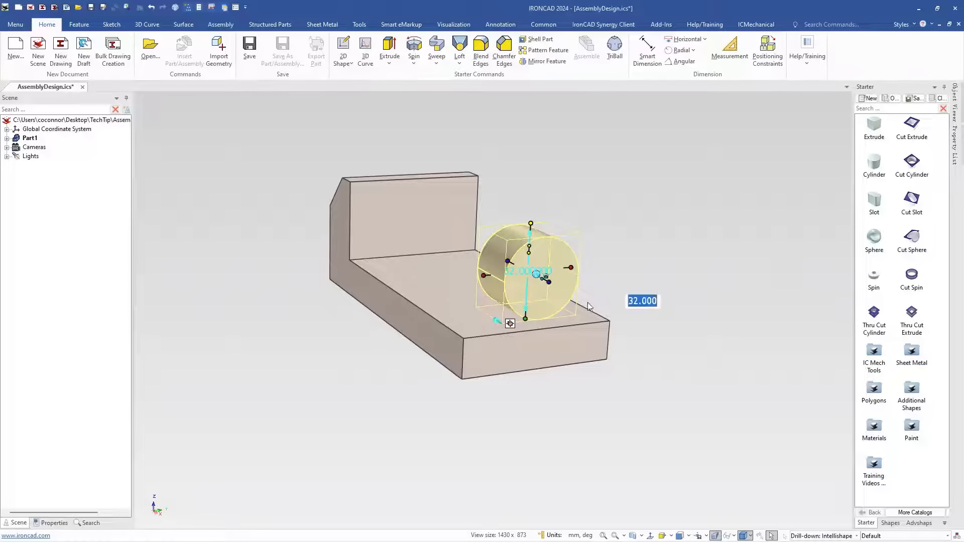
scroll(326, 289, up, 2)
scroll(660, 231, down, 2)
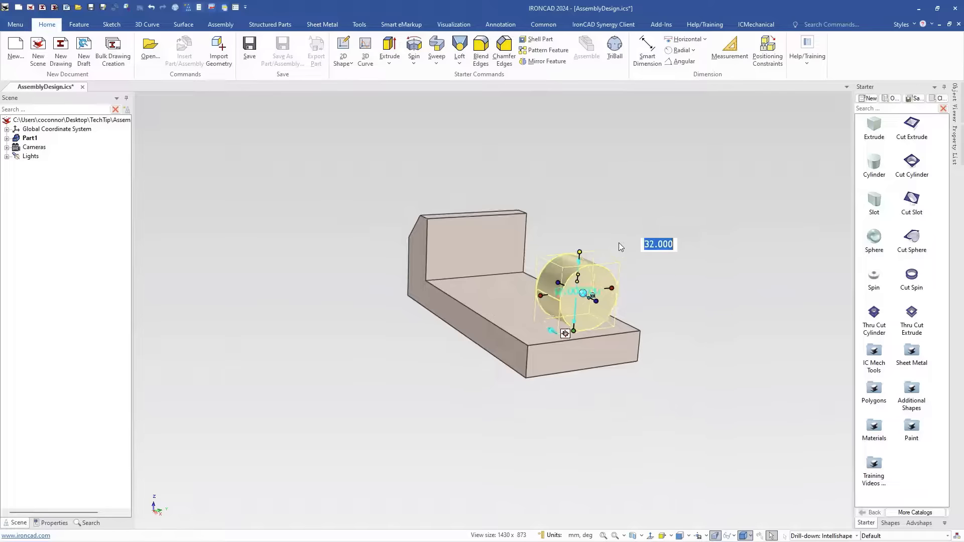
right_click(570, 304)
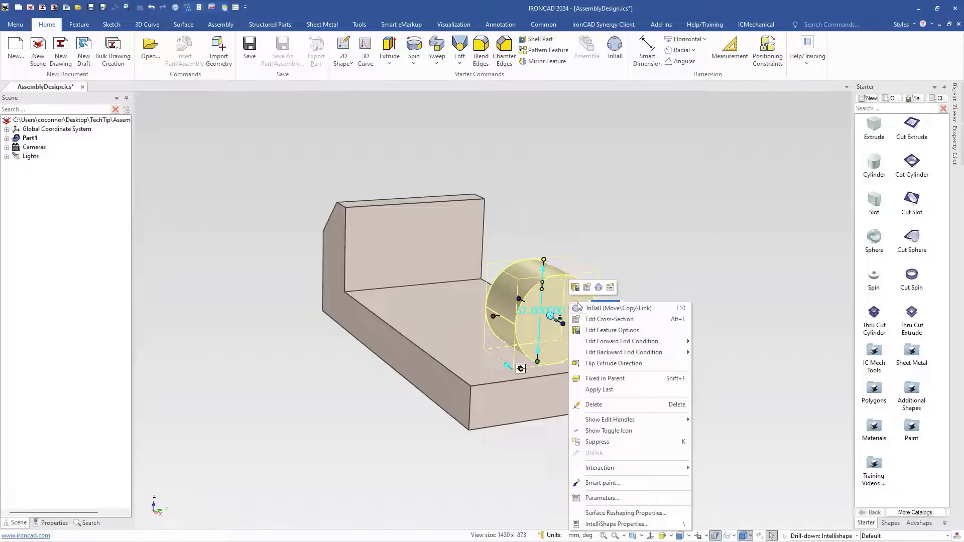
click(601, 322)
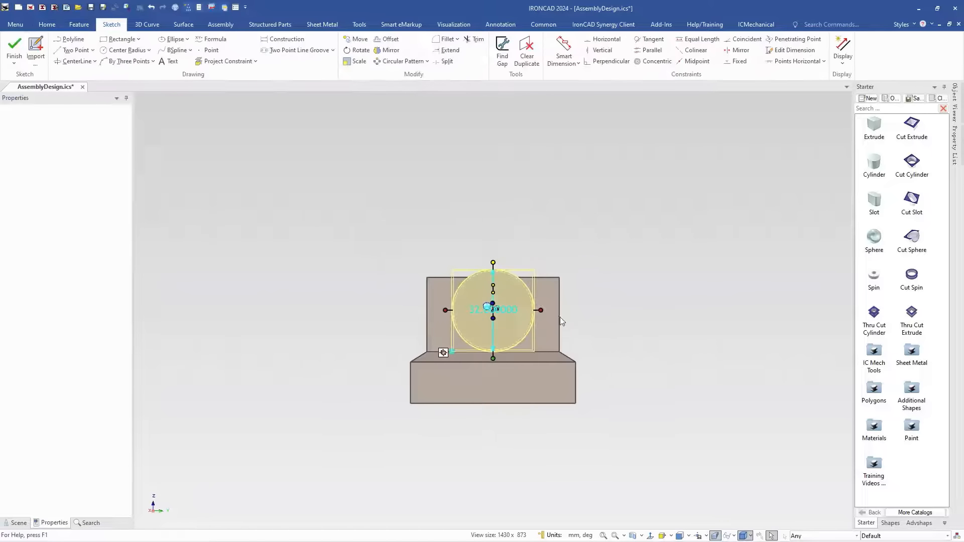
scroll(495, 351, up, 3)
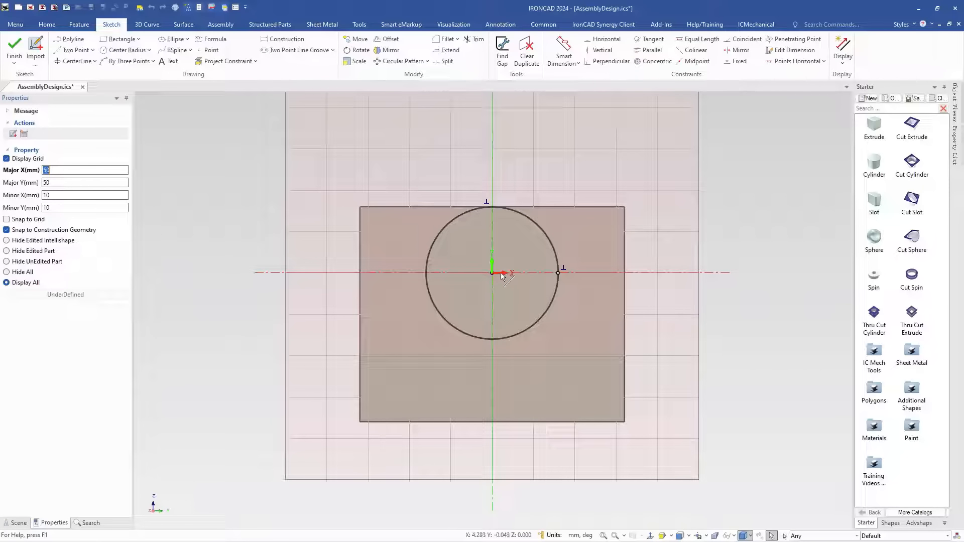
right_click(497, 273)
click(523, 282)
click(93, 50)
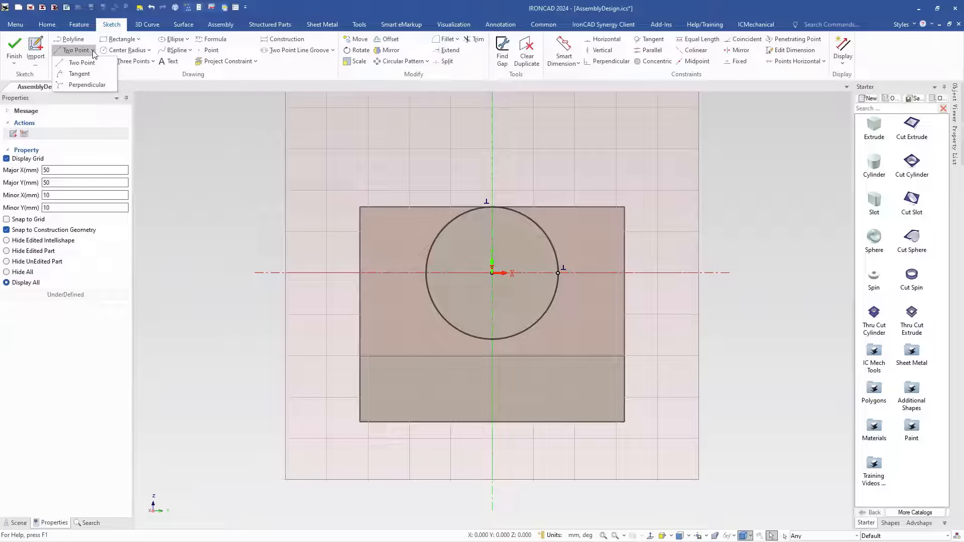
click(94, 74)
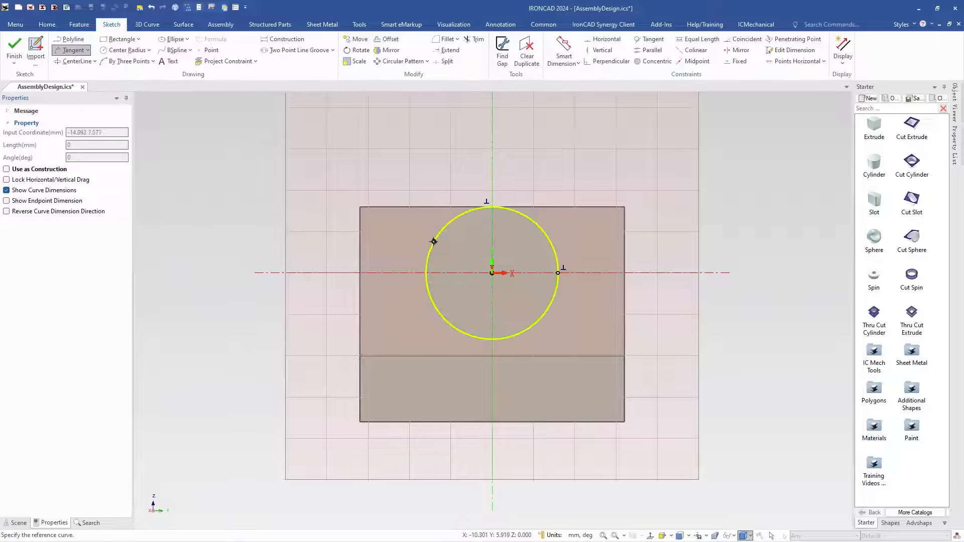
click(433, 243)
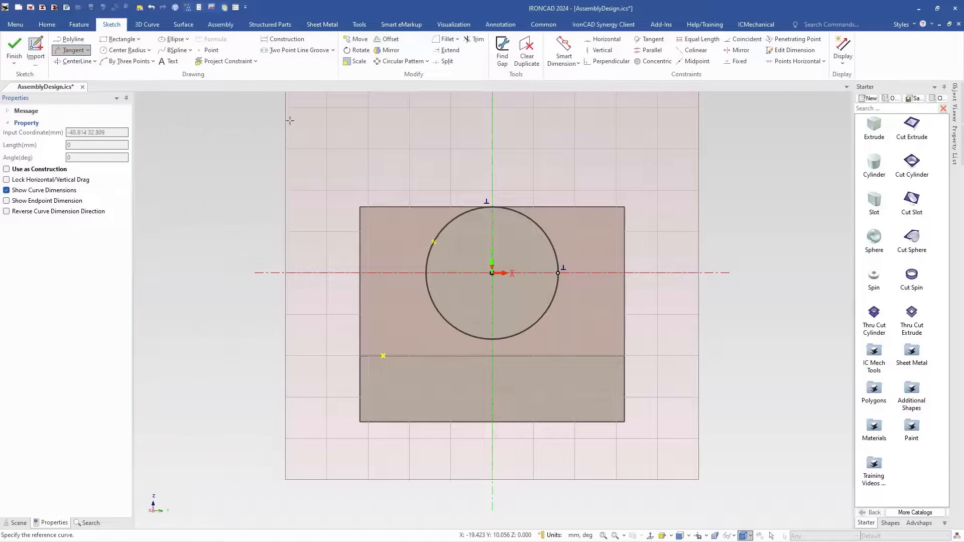
Step: Project the edge between the upright block and the base plate into the sketch as a reference line below the circle
click(232, 63)
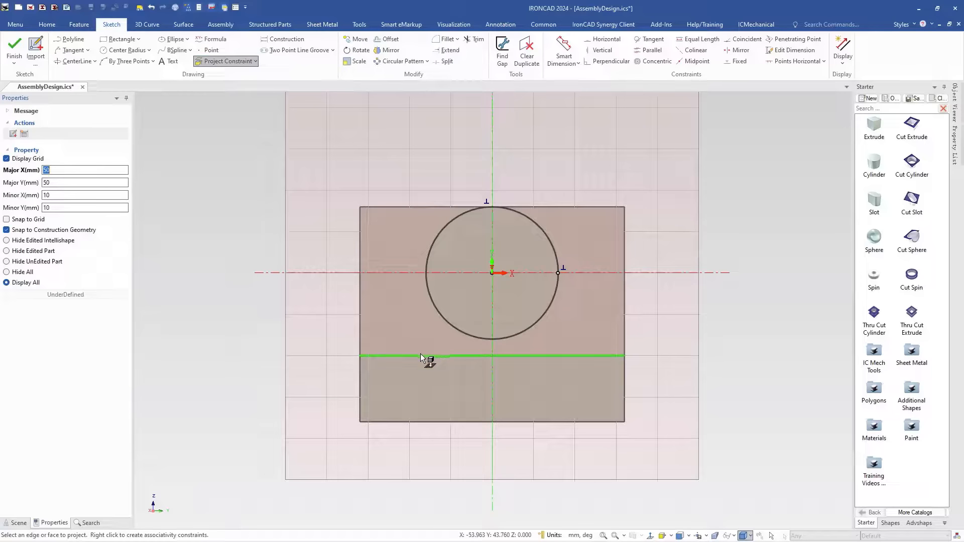
click(421, 354)
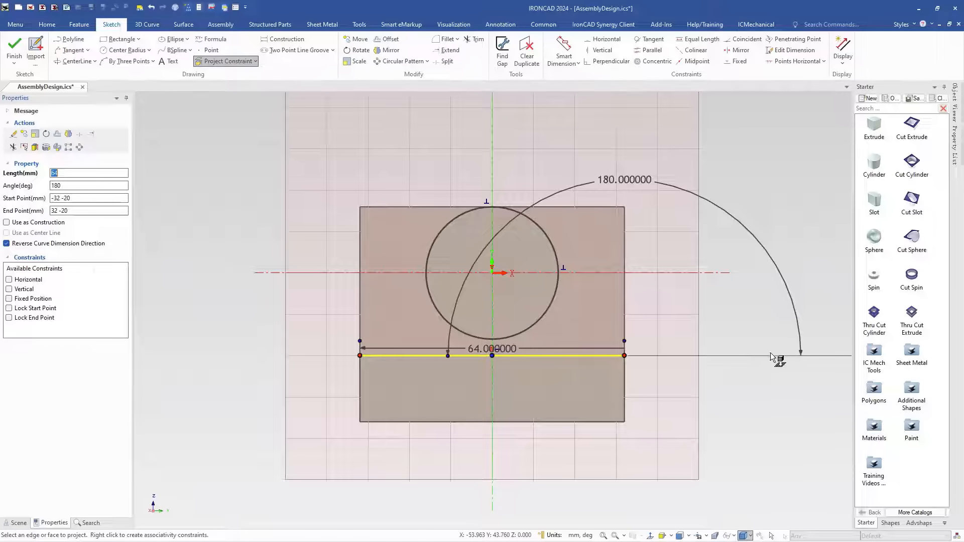
key(Escape)
Step: Draw a line about 35.4 mm long, tangent to the circle's upper left side and sloping outward to just below the projected edge
click(71, 49)
click(430, 249)
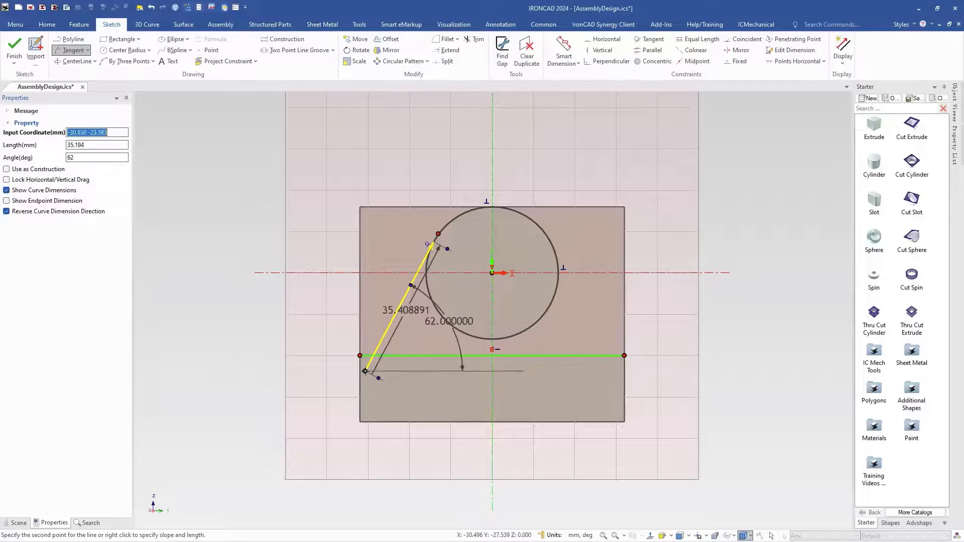
right_click(365, 371)
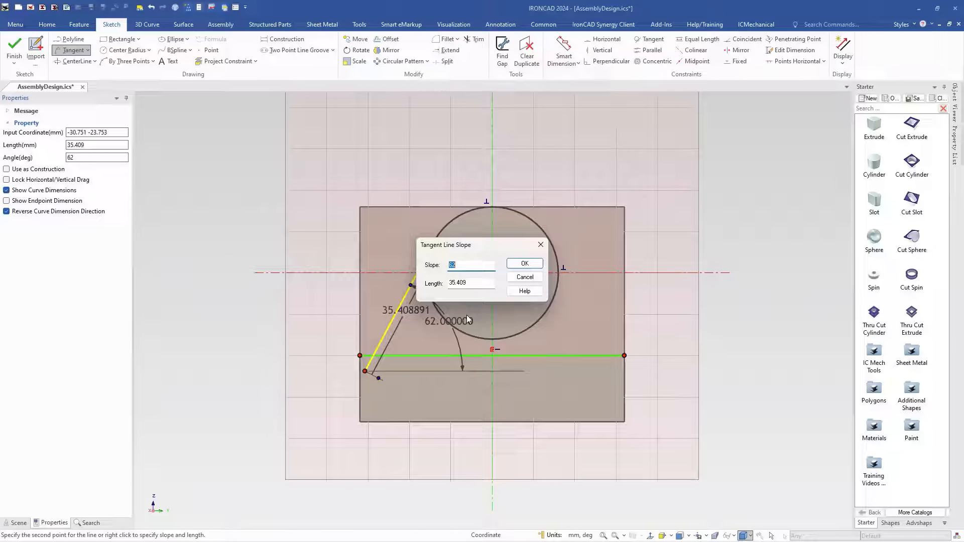
key(Return)
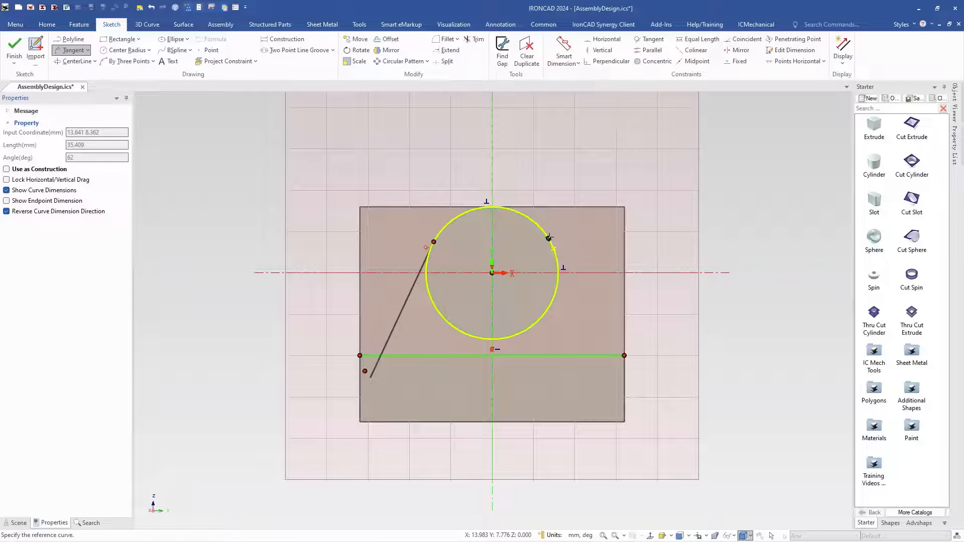
Step: Draw a second line tangent to the circle's upper right side, with a 115° slope and about 38 mm long, crossing the projected edge
click(549, 238)
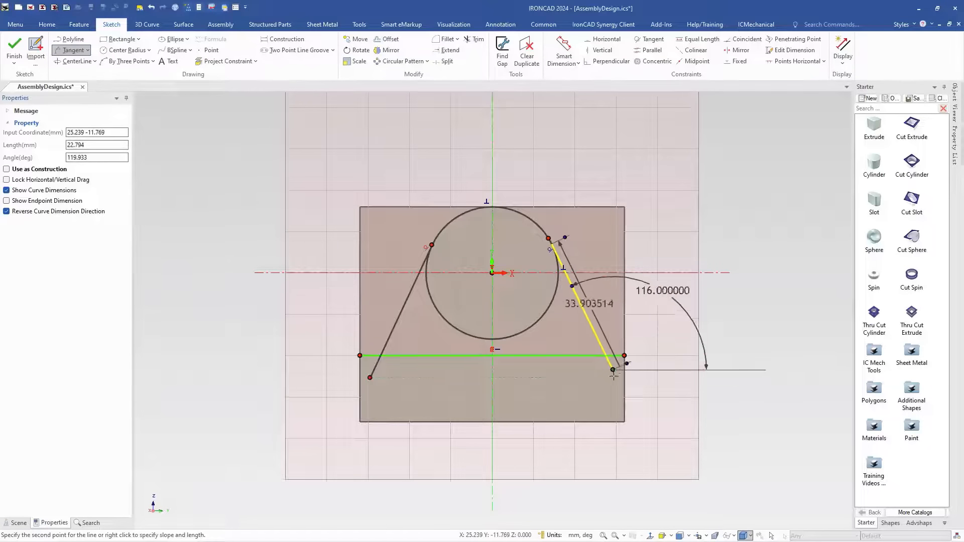
right_click(621, 390)
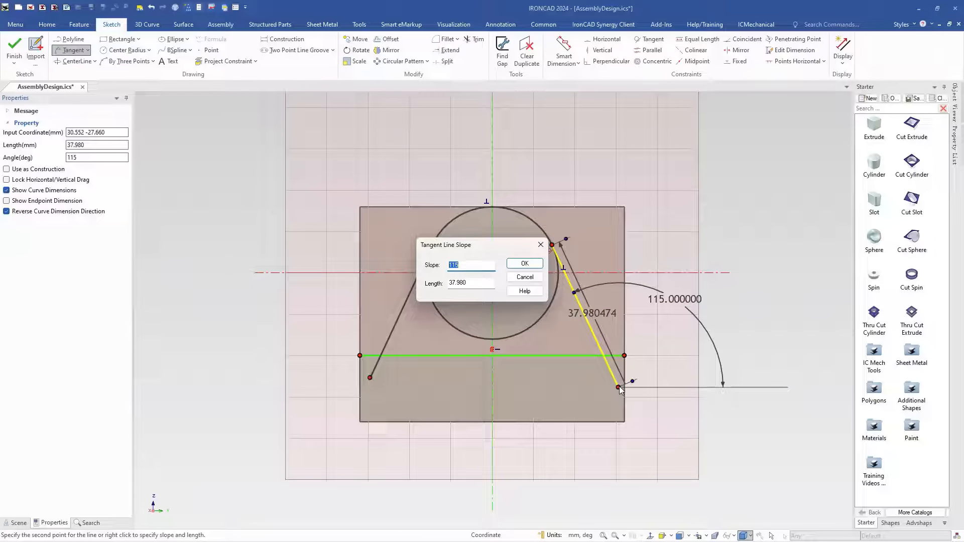
key(Return)
key(Escape)
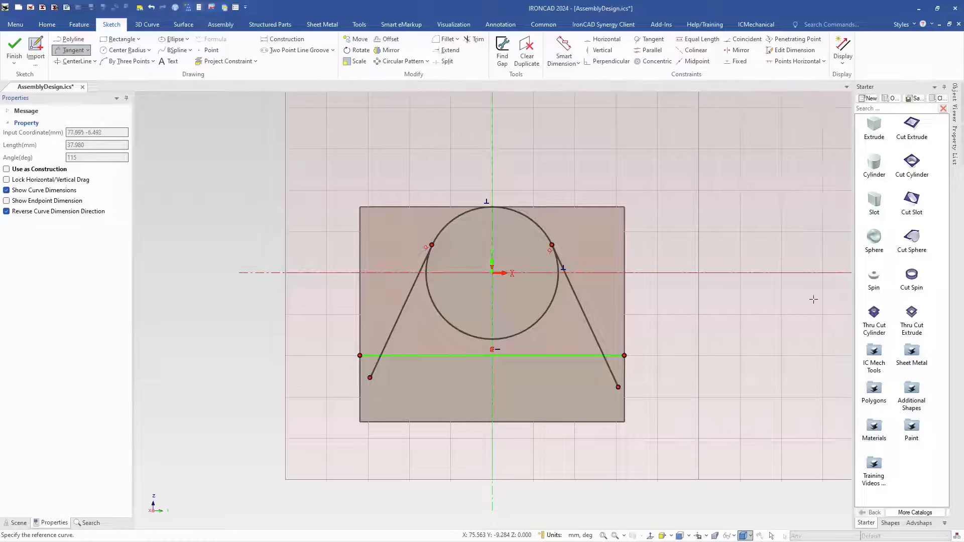
Step: Check the angle between the two tangent lines with a trial Smart Dimension, without placing it
click(563, 50)
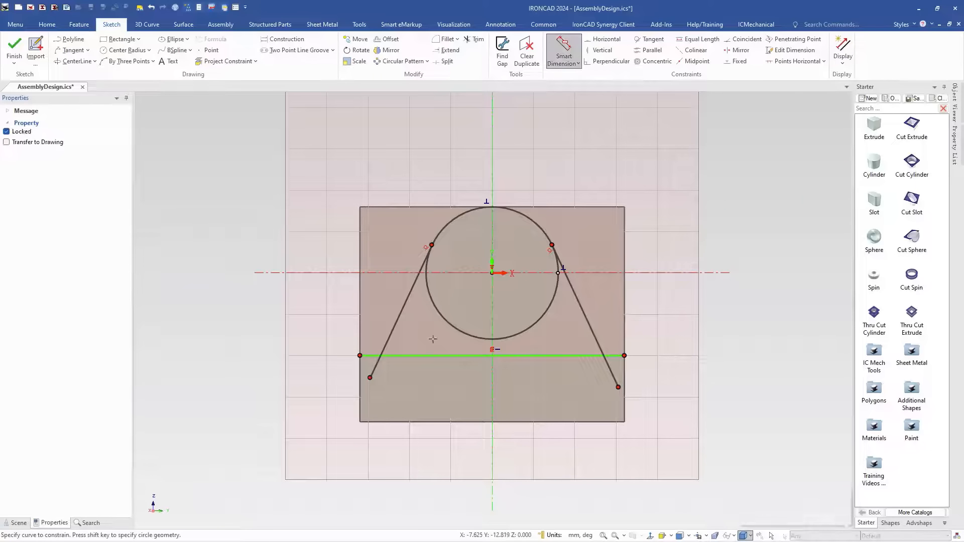
click(393, 318)
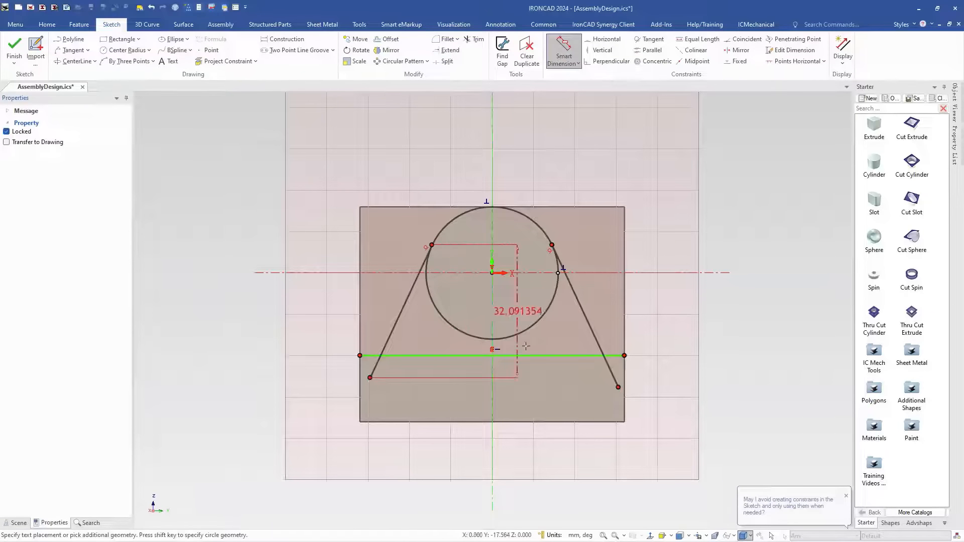
click(587, 321)
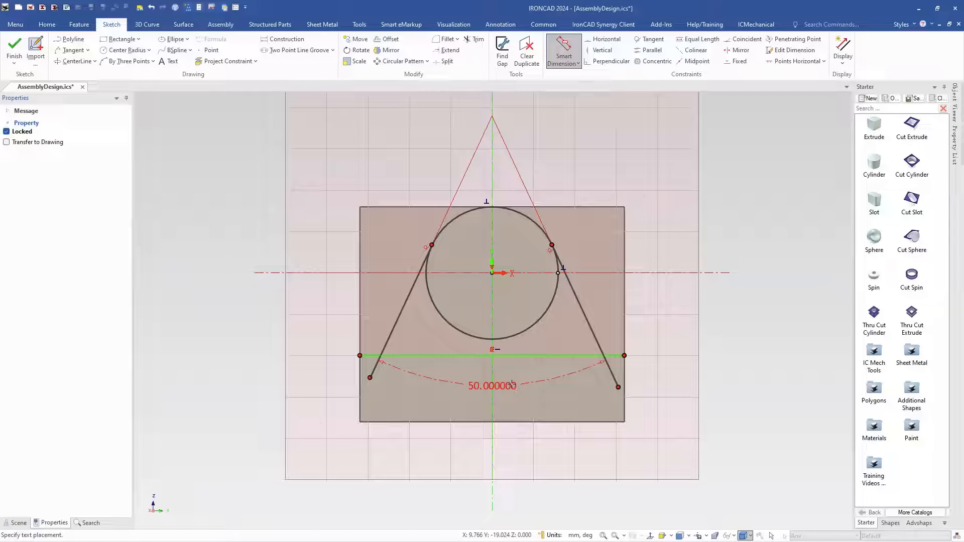
key(Escape)
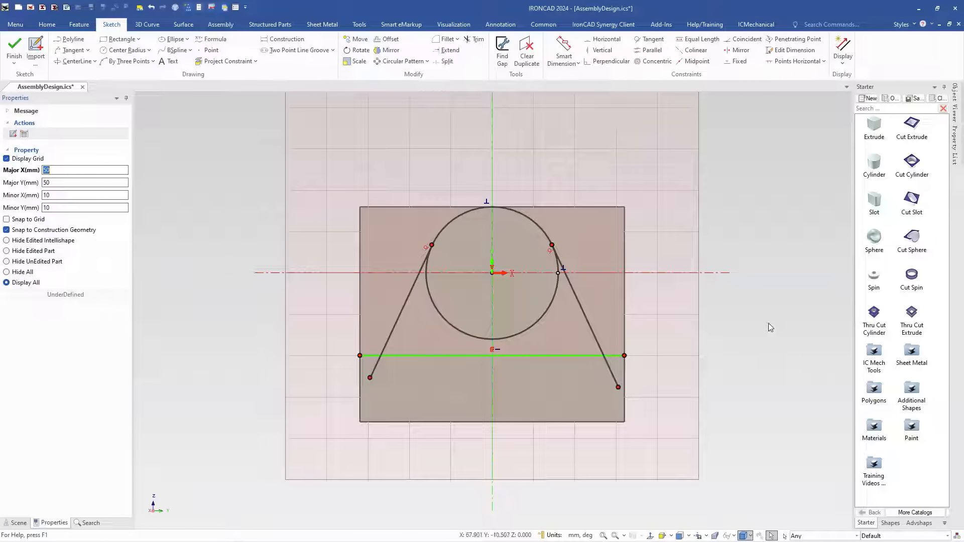
Step: Trim the overhanging line ends and the circle's lower arc to one closed profile, and finish the sketch
click(475, 40)
click(475, 41)
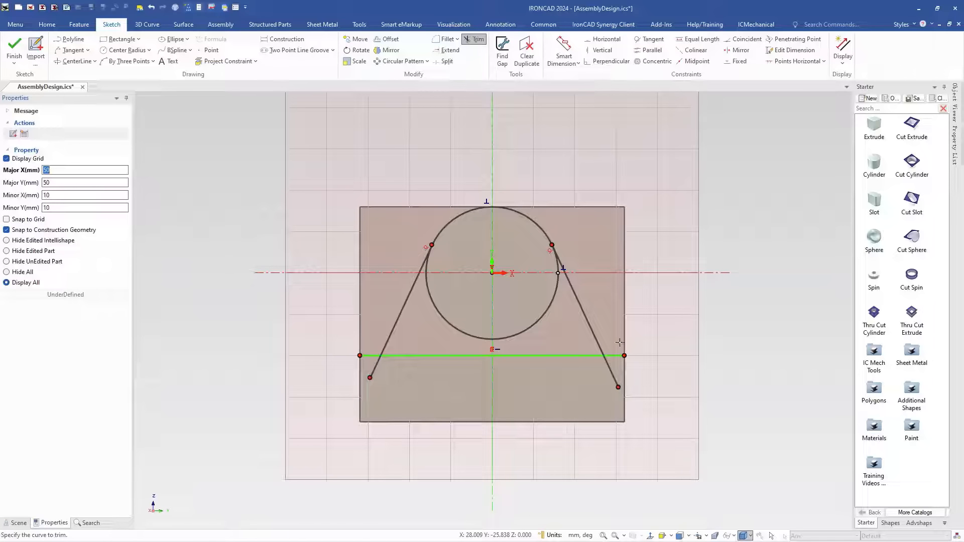
click(615, 356)
click(612, 372)
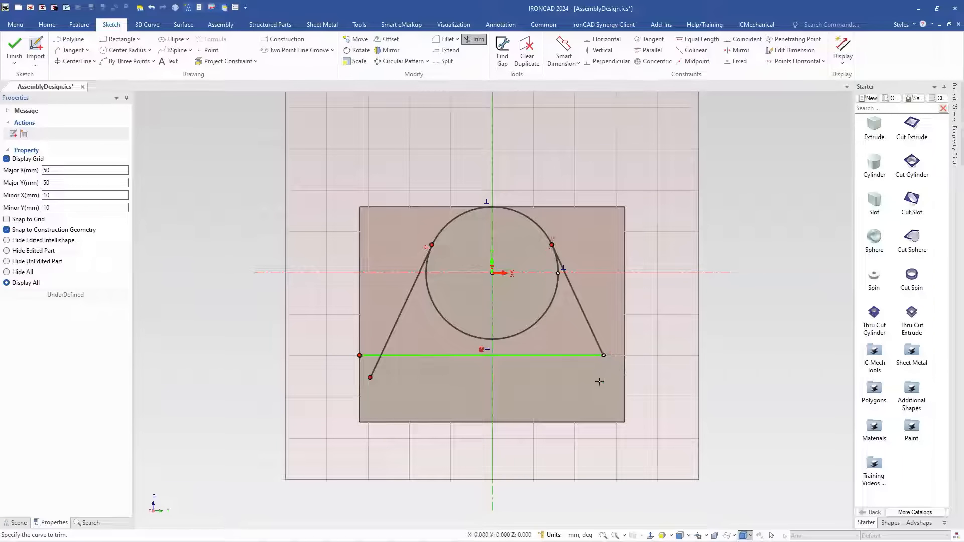
click(375, 367)
click(369, 355)
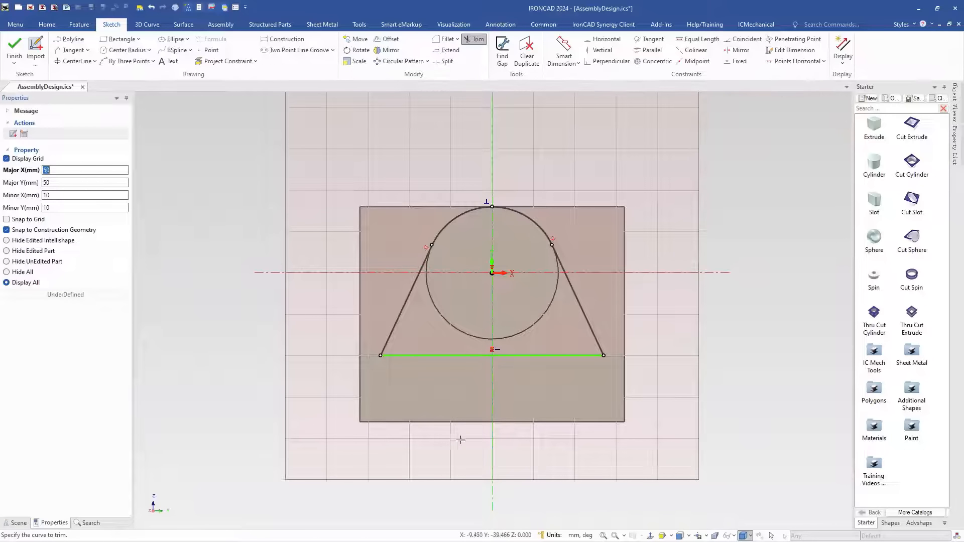
click(14, 46)
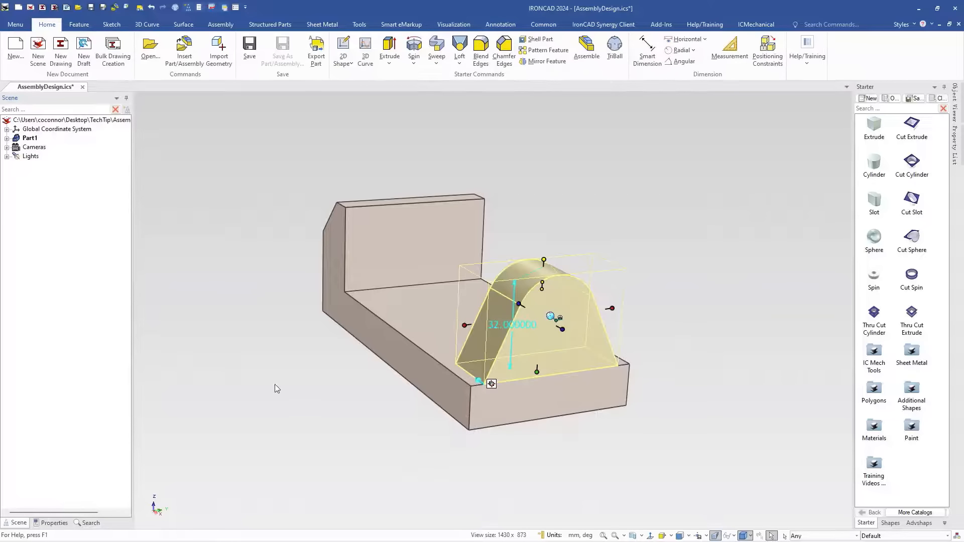
click(576, 468)
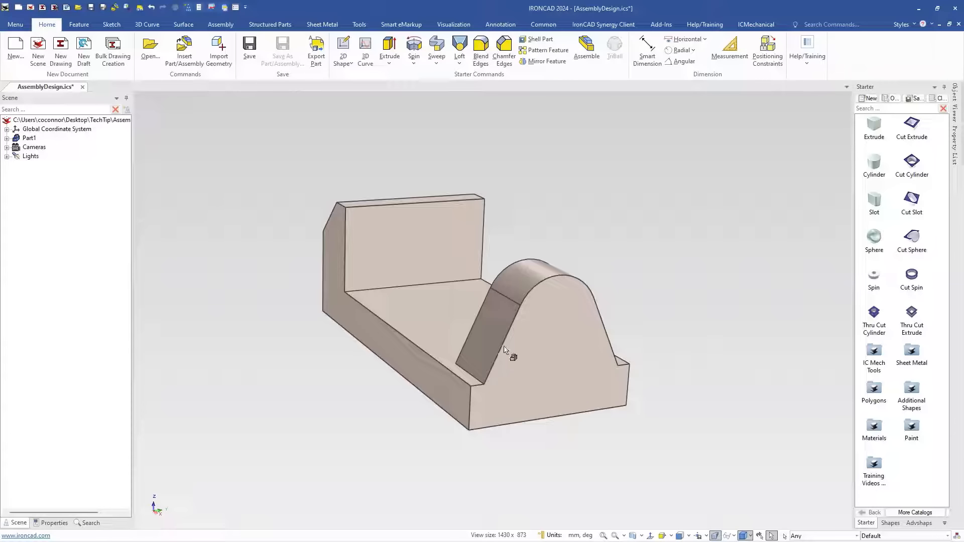
Step: Blend the two edges where the boss's sloped sides meet the base plate with a constant 3 mm radius
click(476, 382)
click(473, 379)
click(473, 379)
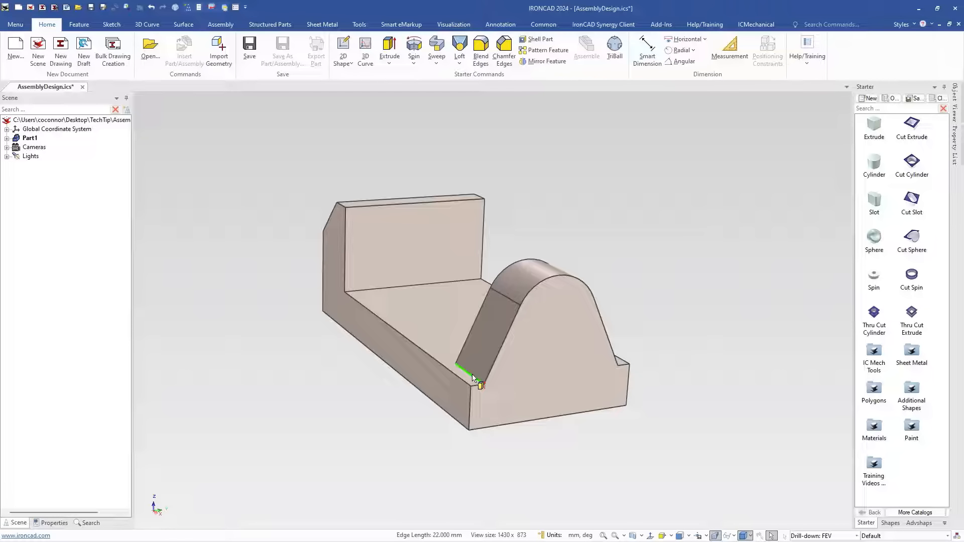
right_click(473, 379)
click(489, 380)
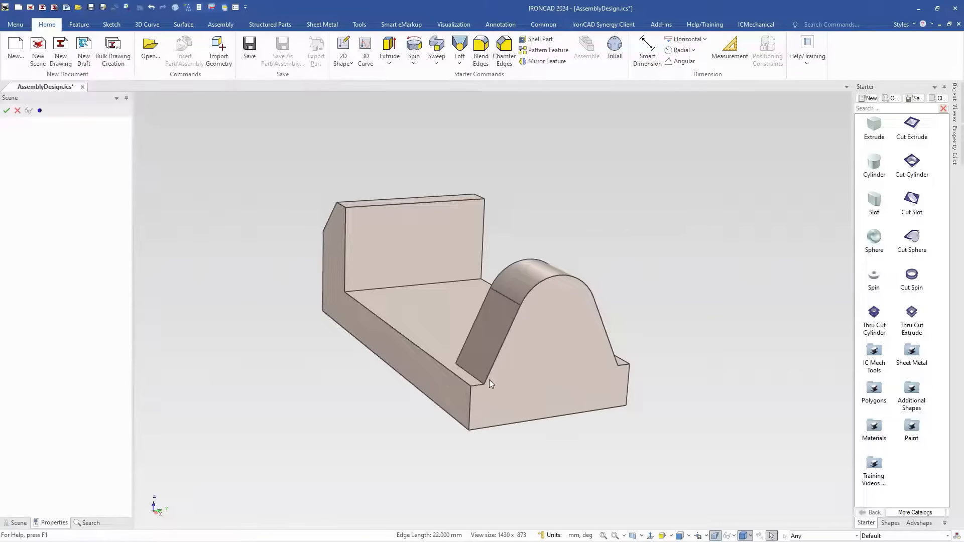
text(3)
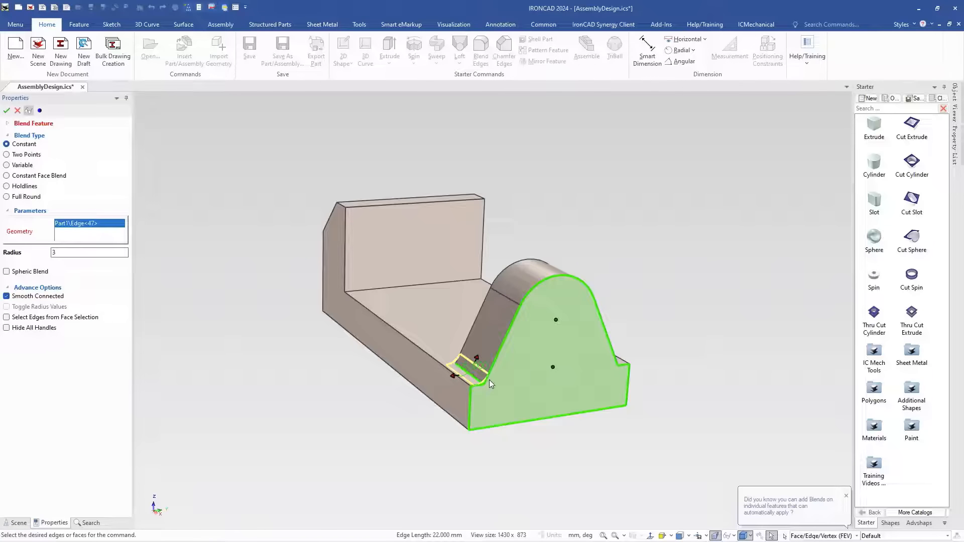
key(Return)
middle_drag(695, 467, 553, 452)
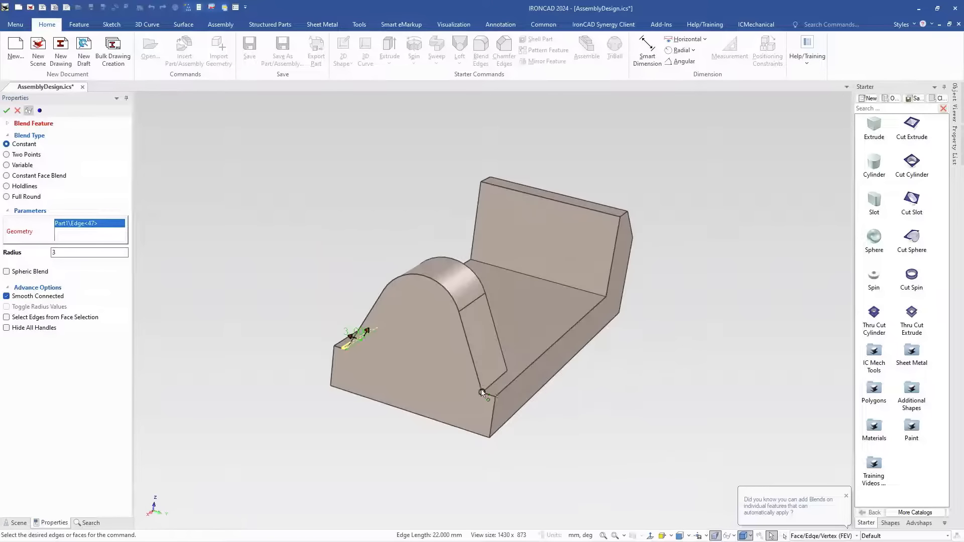
click(490, 389)
key(Return)
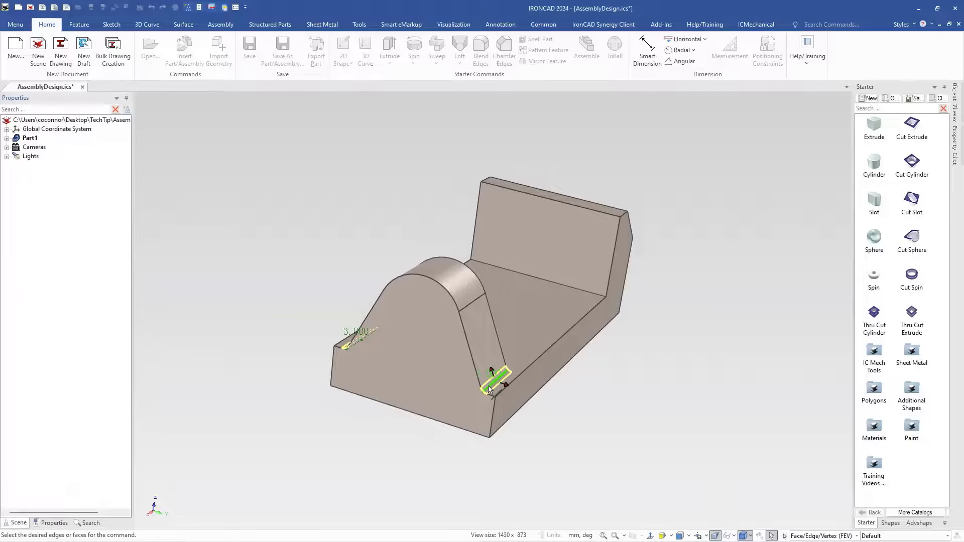
Step: Place a 16 mm diameter Cut Cylinder at the centre of the boss's rounded end and stop its depth at the boss's inner face
middle_drag(512, 306, 488, 312)
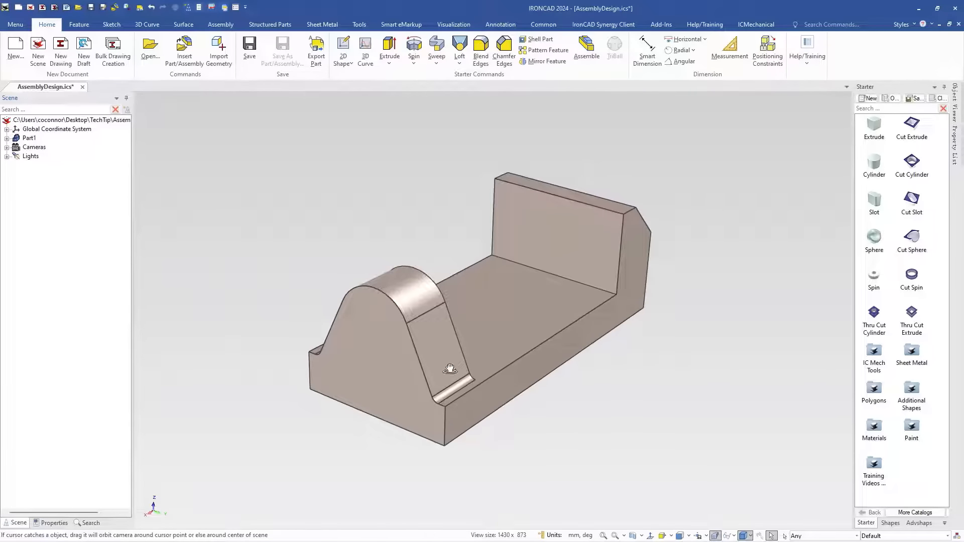
middle_drag(444, 438, 617, 433)
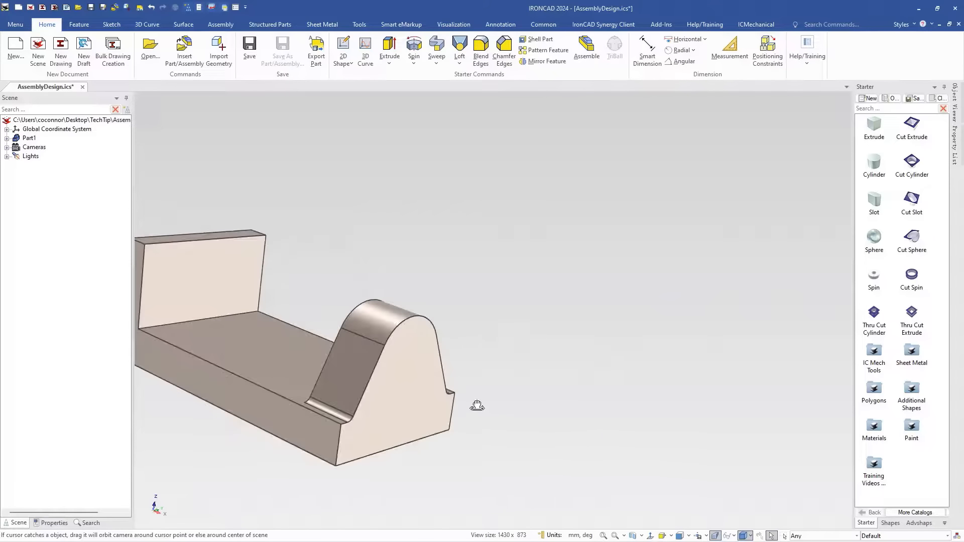
scroll(344, 366, up, 3)
scroll(359, 355, down, 2)
scroll(320, 290, up, 2)
middle_drag(320, 290, 311, 299)
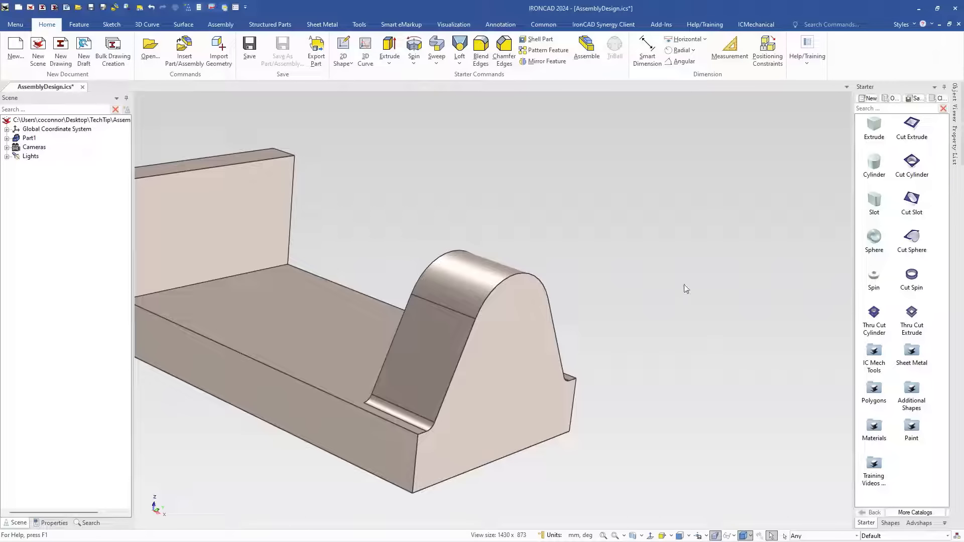
drag(912, 168, 510, 335)
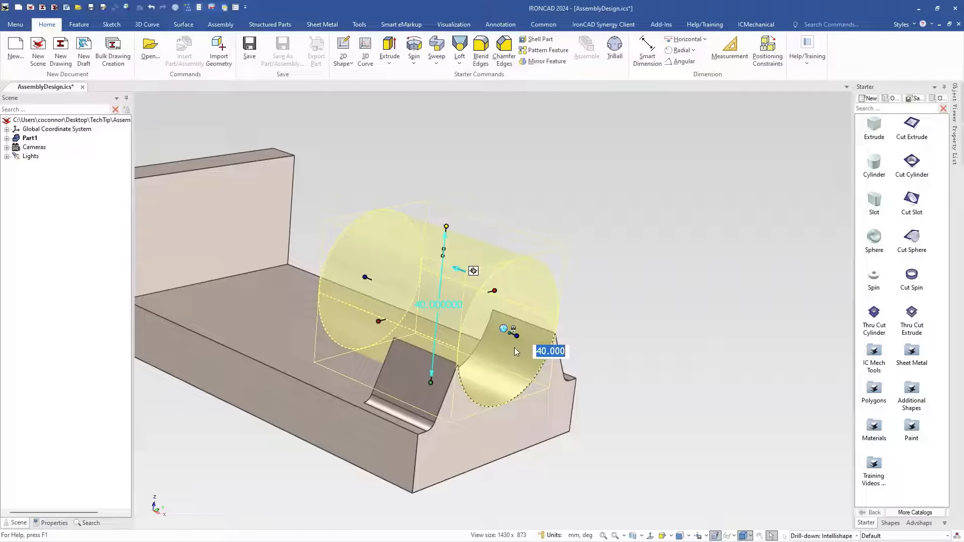
text(16)
key(Return)
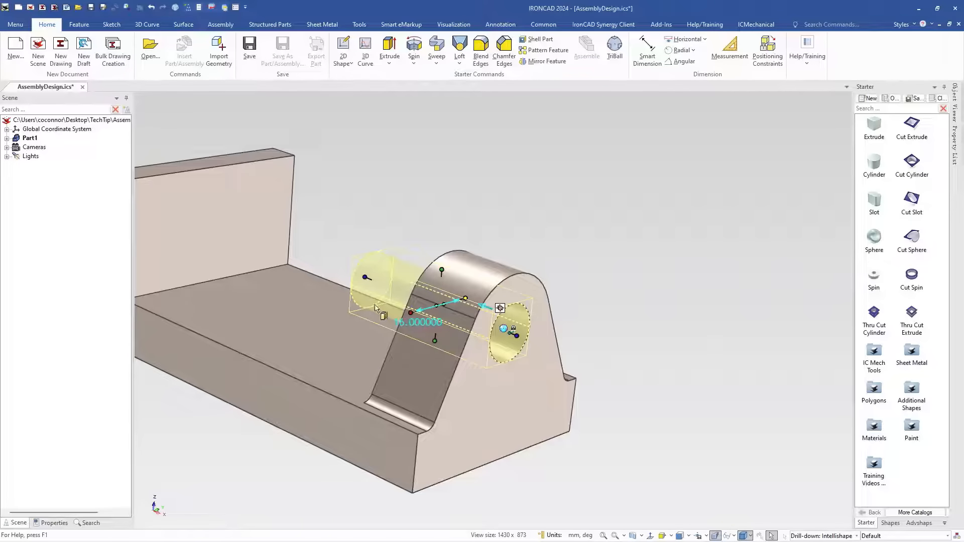
shift+drag(365, 278, 412, 294)
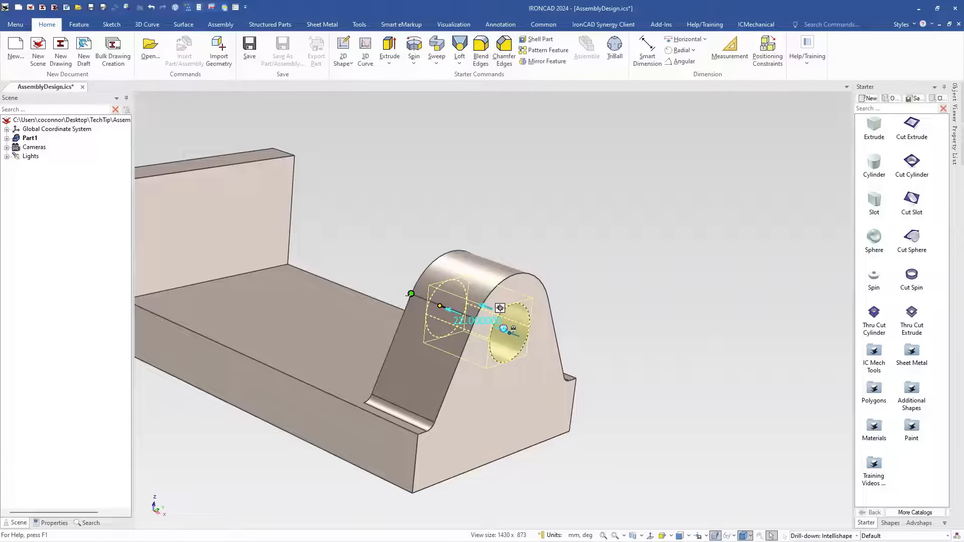
click(672, 381)
middle_drag(669, 383, 651, 376)
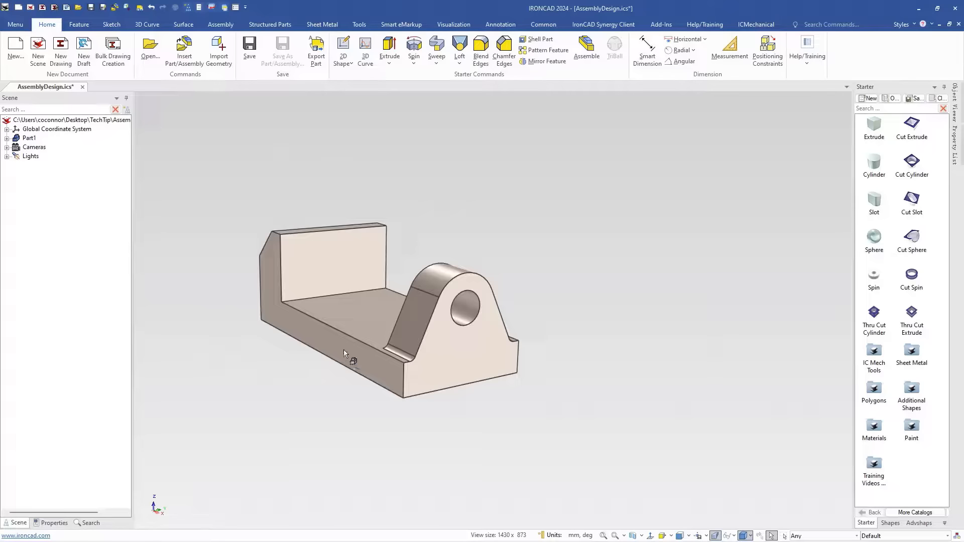
scroll(344, 353, up, 2)
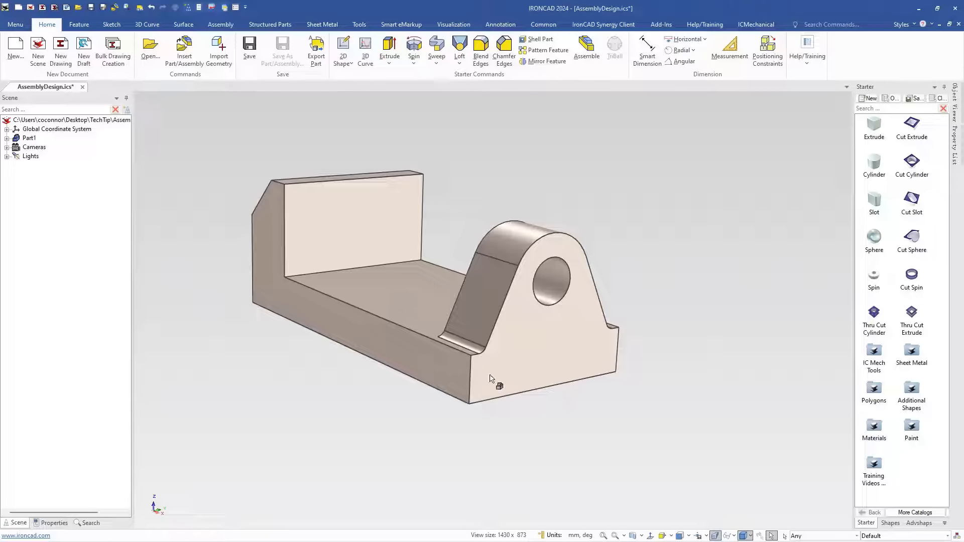
mouse_move(553, 396)
middle_down()
mouse_move(502, 367)
mouse_move(564, 391)
middle_up()
scroll(537, 357, up, 2)
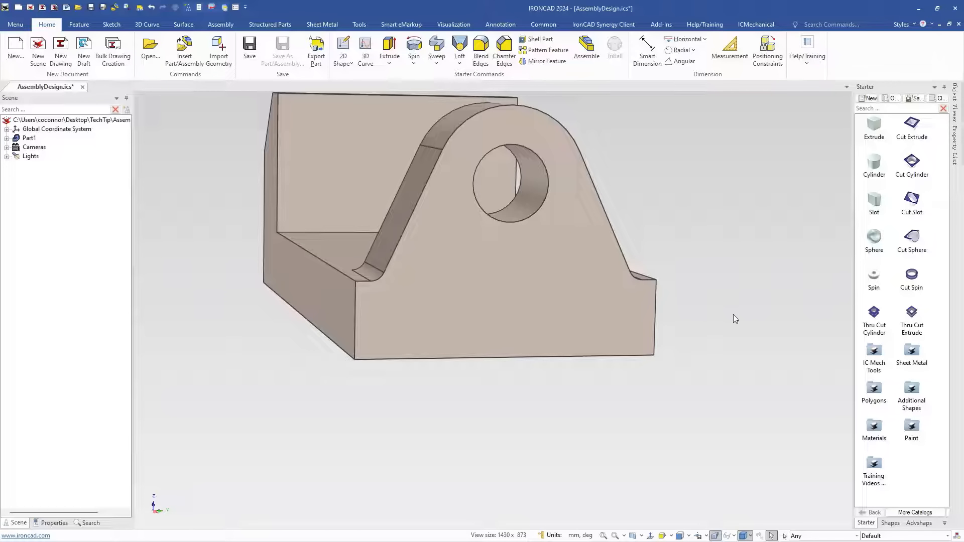
Step: Place a Thru Cut Extrude at the middle of the base's lower front edge and size it 7 mm high and 32 mm wide
scroll(493, 364, up, 2)
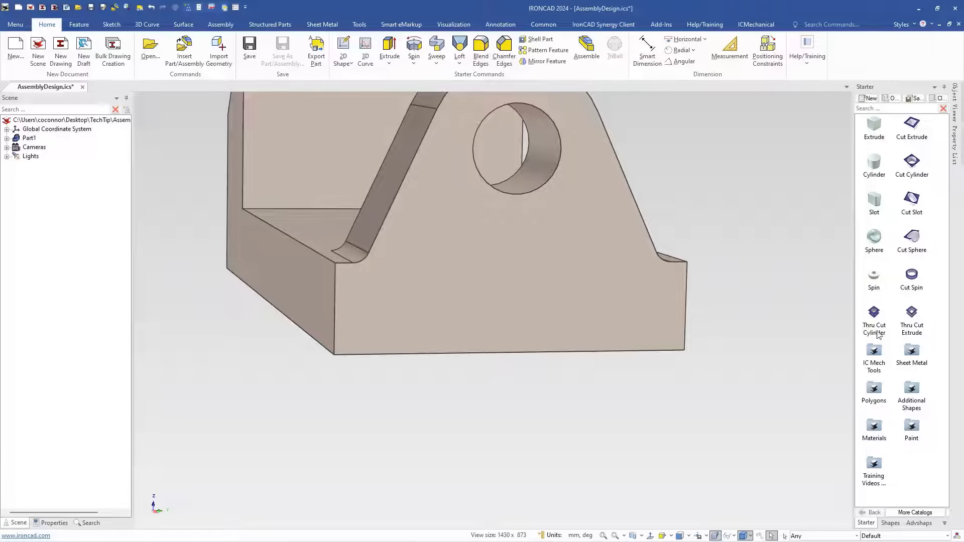
drag(913, 318, 514, 352)
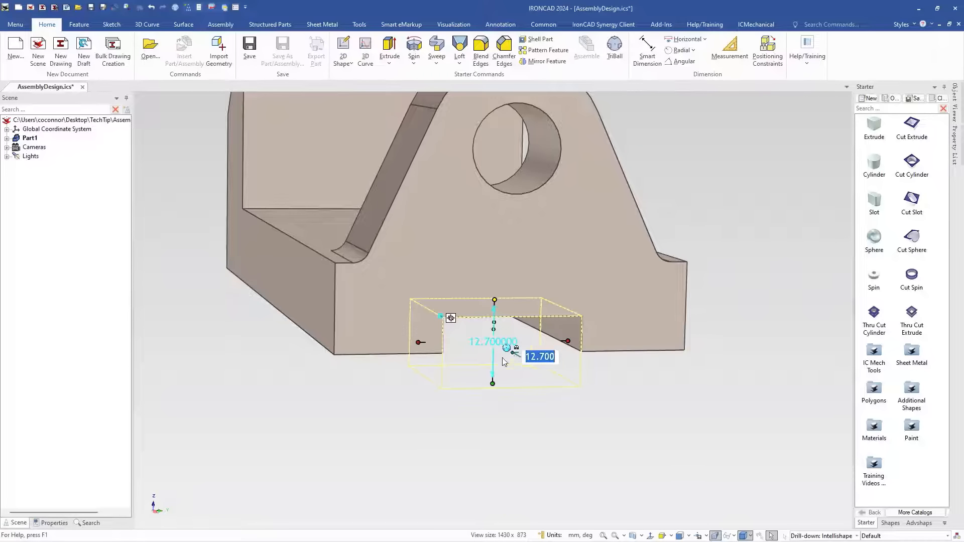
drag(493, 384, 427, 354)
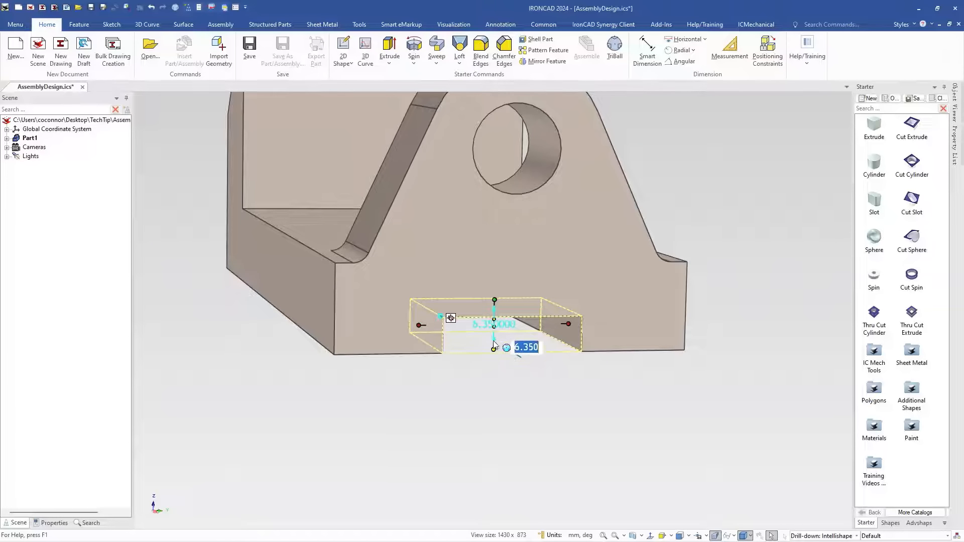
click(496, 300)
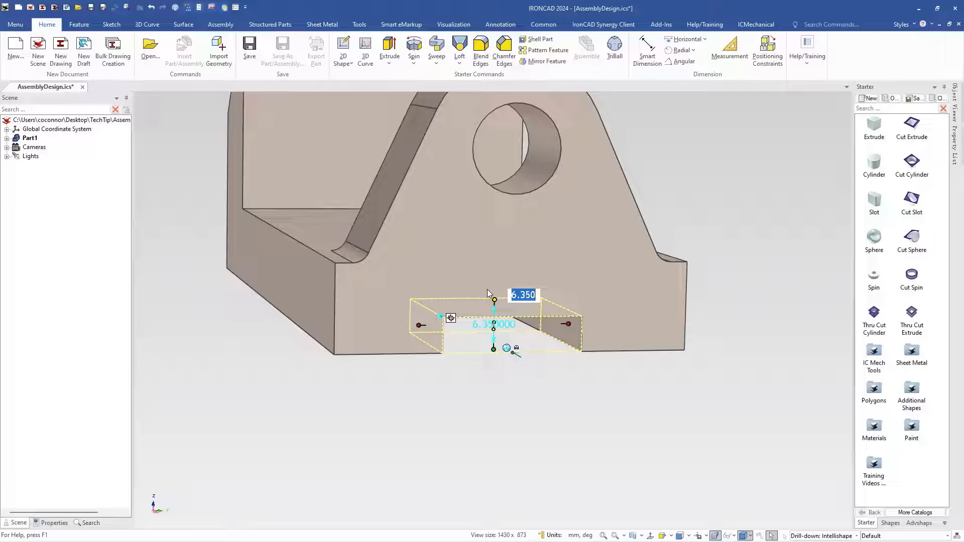
key(Tab)
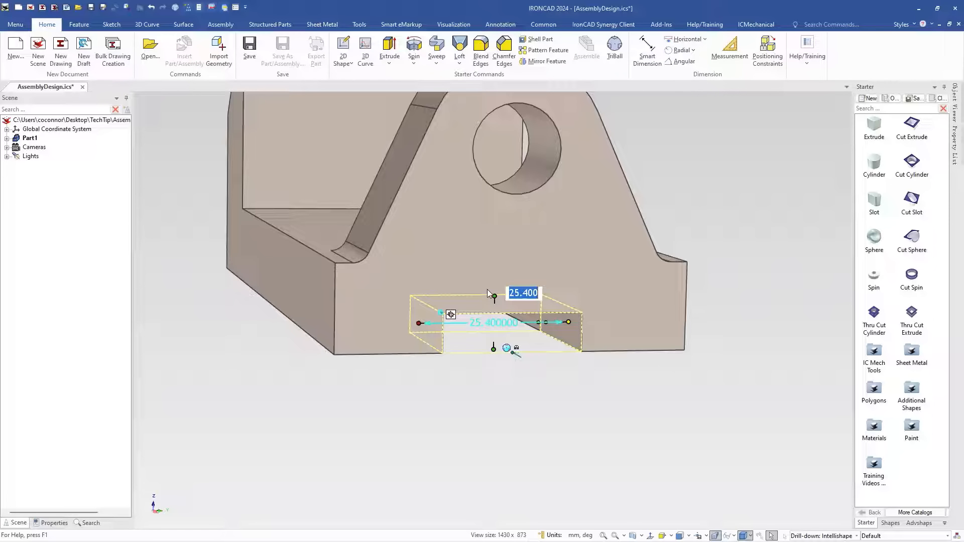
drag(572, 322, 583, 326)
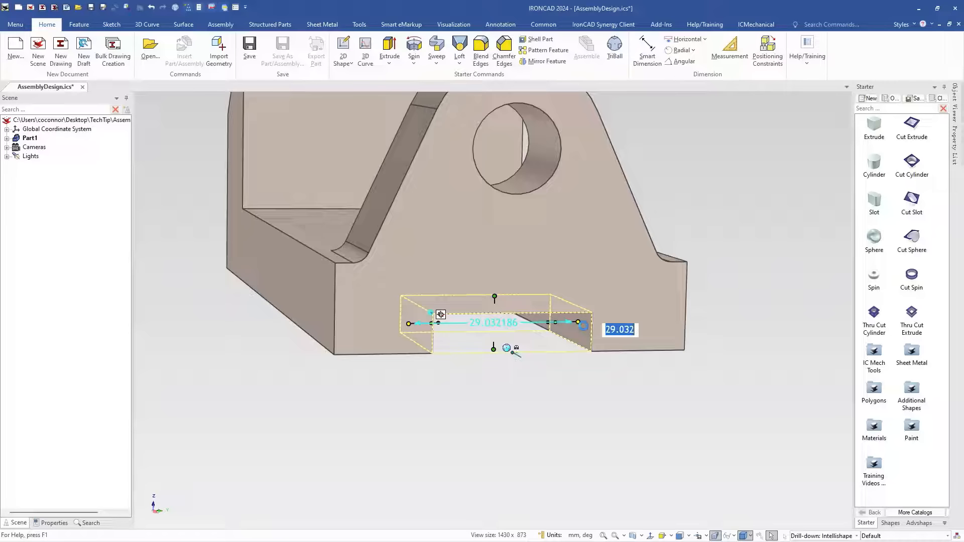
text(32)
key(Tab)
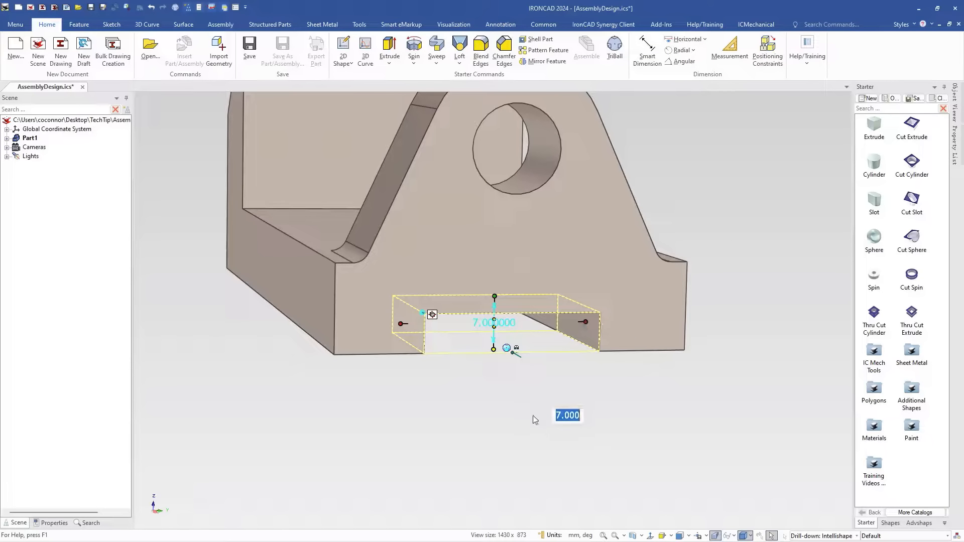
click(532, 399)
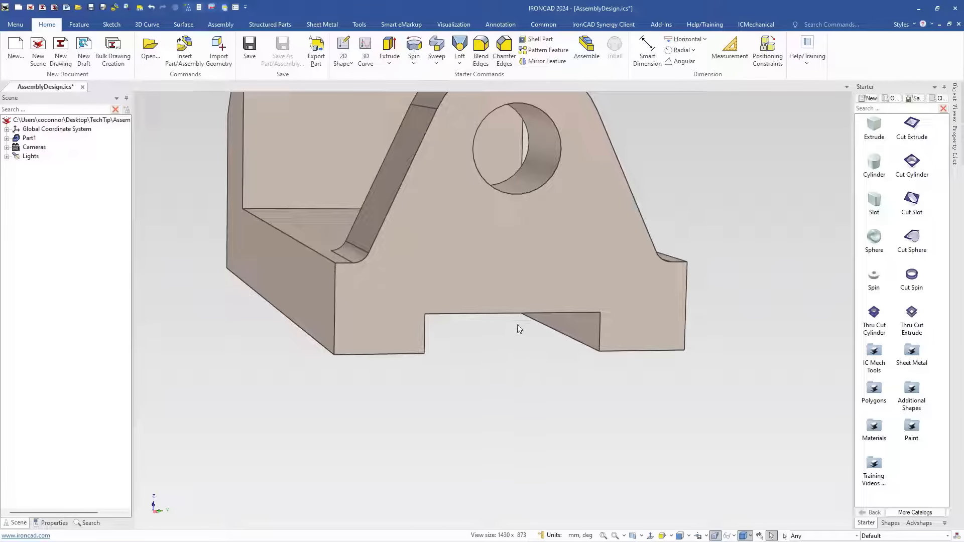
Step: Add a second Thru Cut Extrude centred on the slot's upper edge, extended to the base's underside, 16 mm high and about 16 mm wide
middle_drag(557, 342, 618, 325)
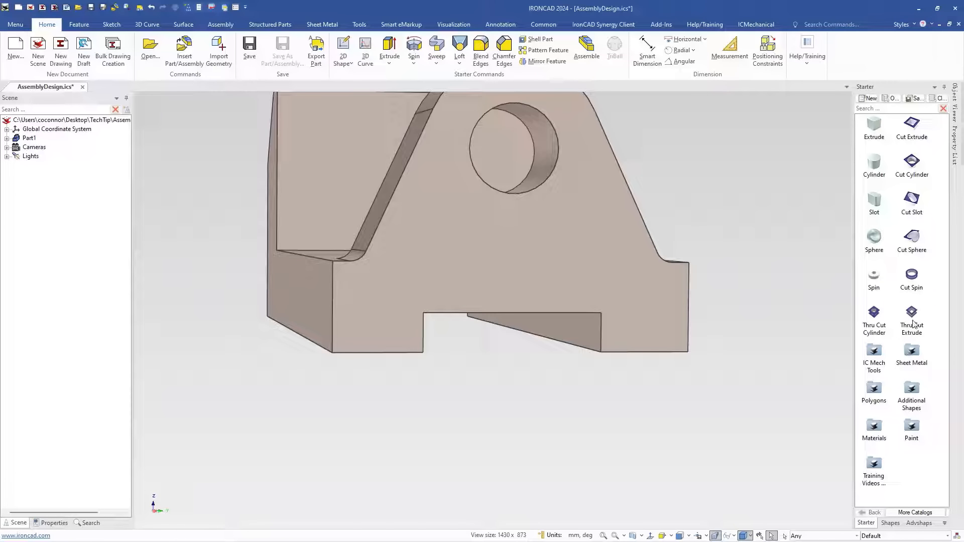
drag(911, 316, 512, 314)
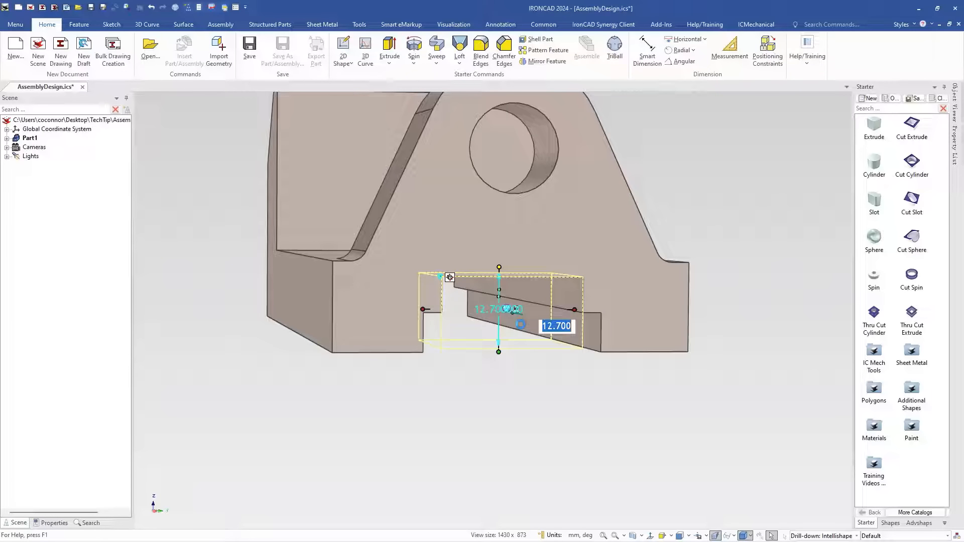
shift+drag(500, 353, 408, 353)
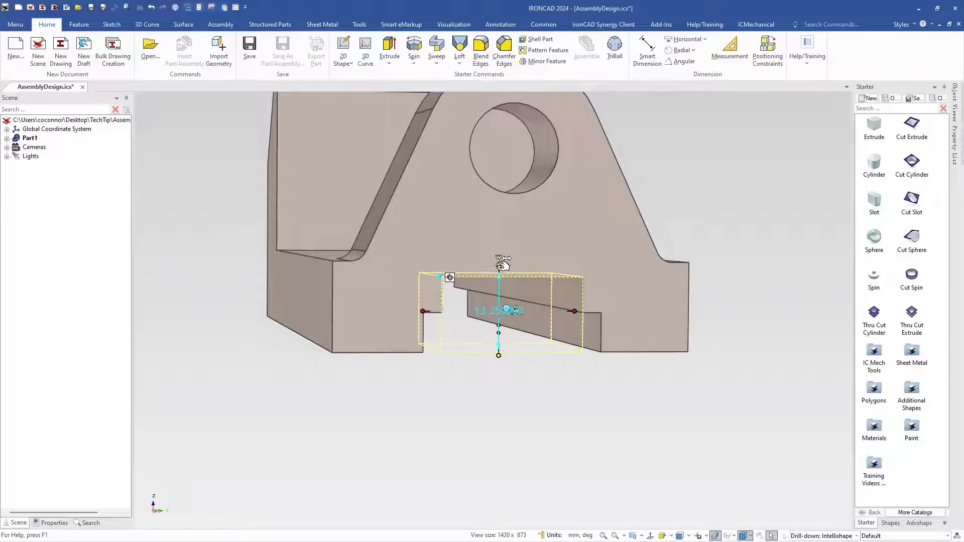
click(500, 267)
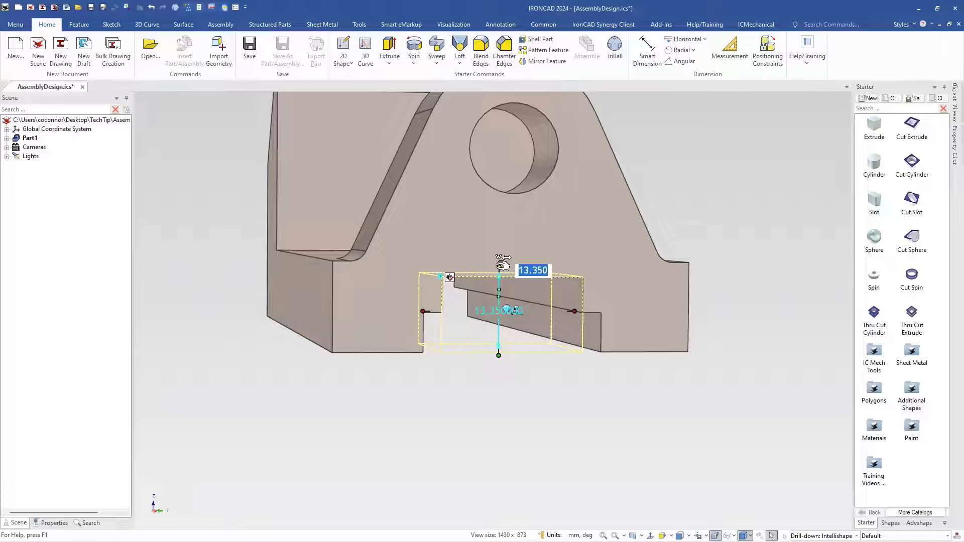
text(16)
key(Tab)
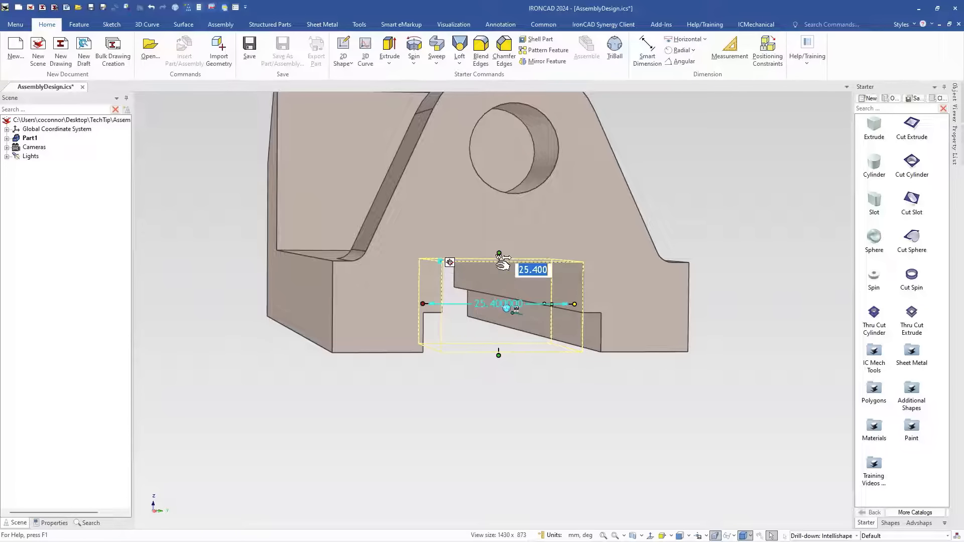
text(21)
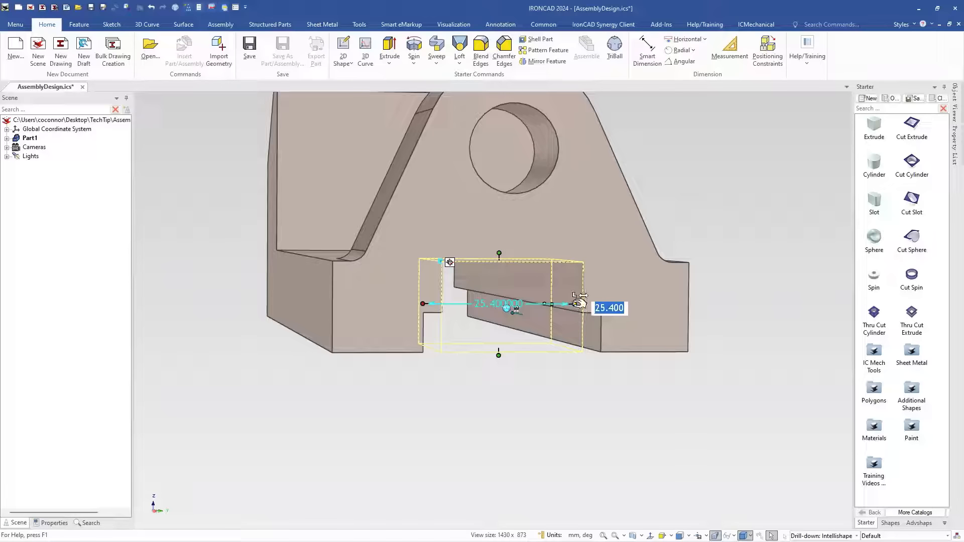
key(Return)
drag(559, 304, 547, 308)
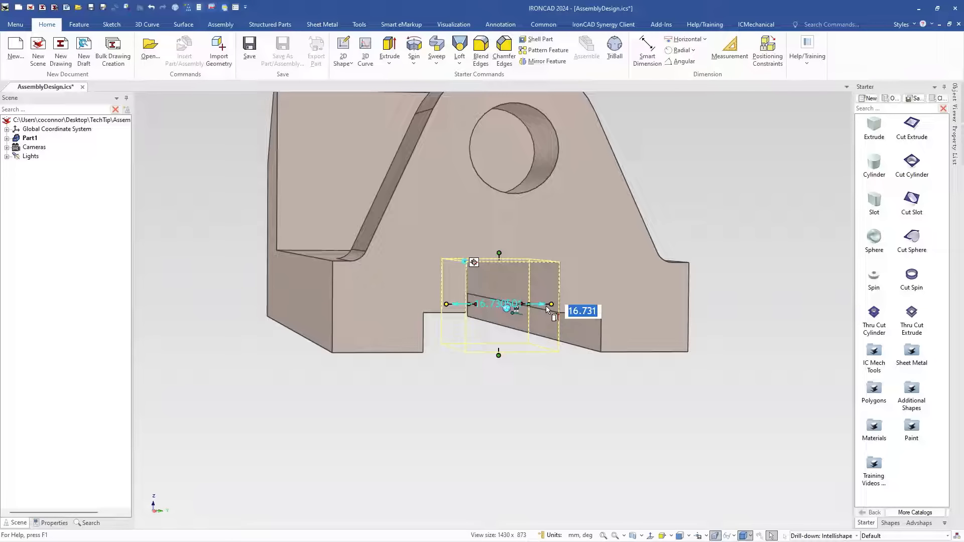
click(564, 433)
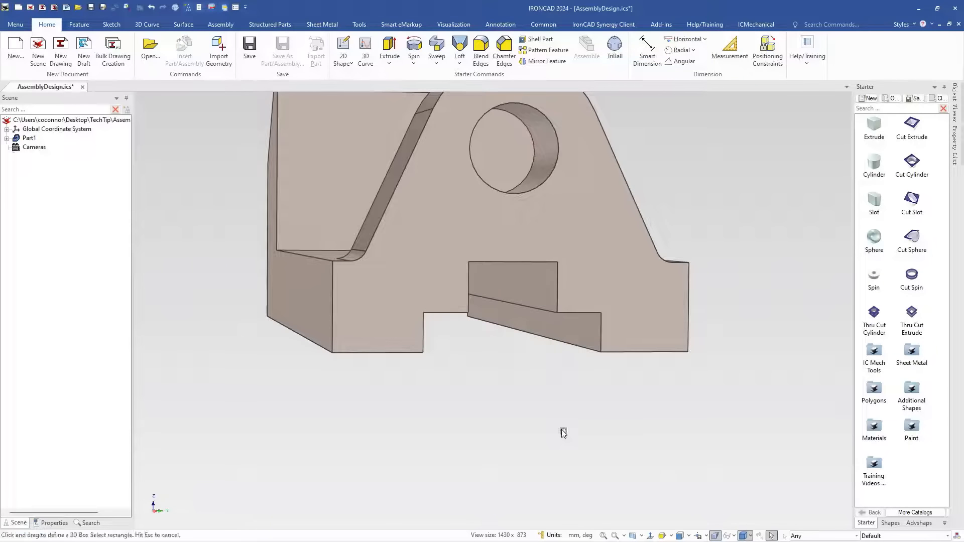
Step: Start an IPROHoles hole on the underside's outer rail at the boss end, as a simple metric hole of 6 mm diameter
middle_drag(588, 408, 472, 247)
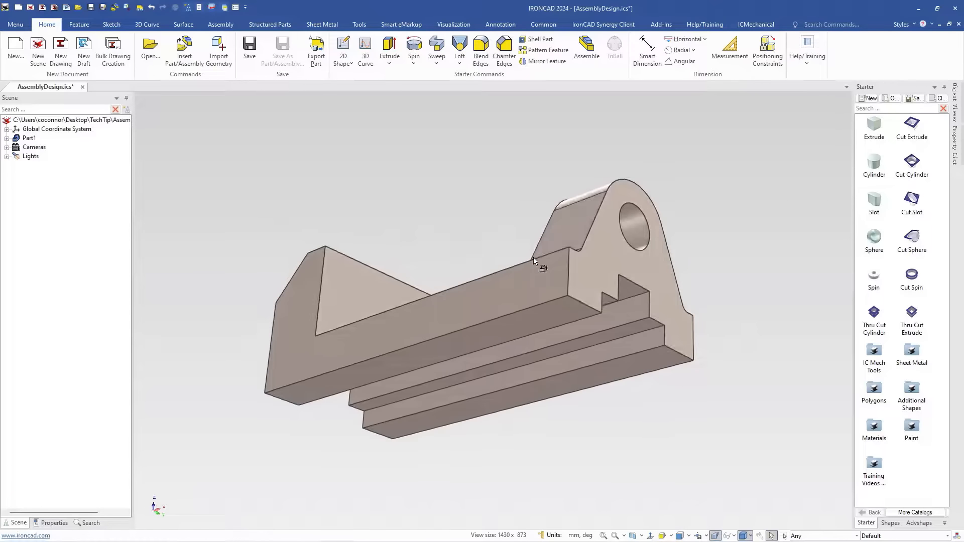
middle_drag(357, 340, 469, 371)
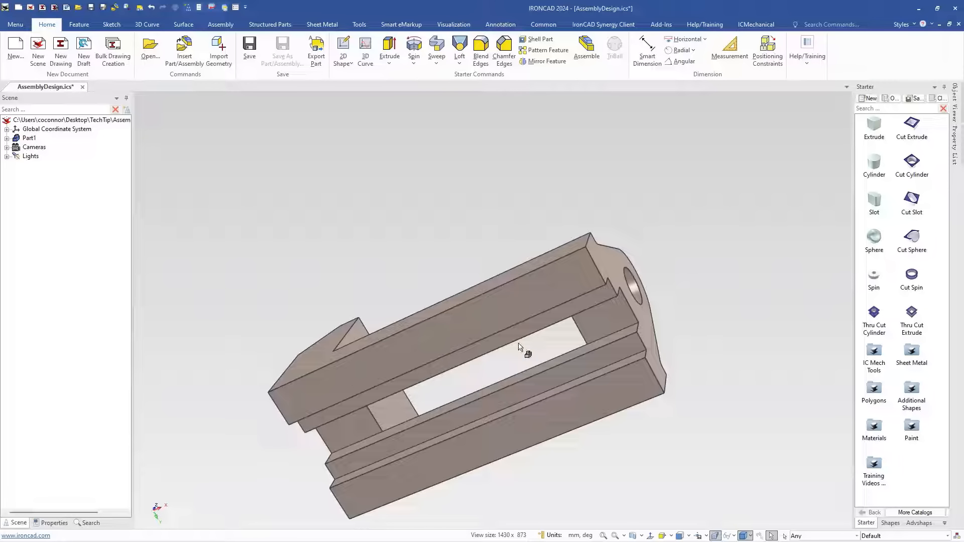
scroll(525, 332, up, 2)
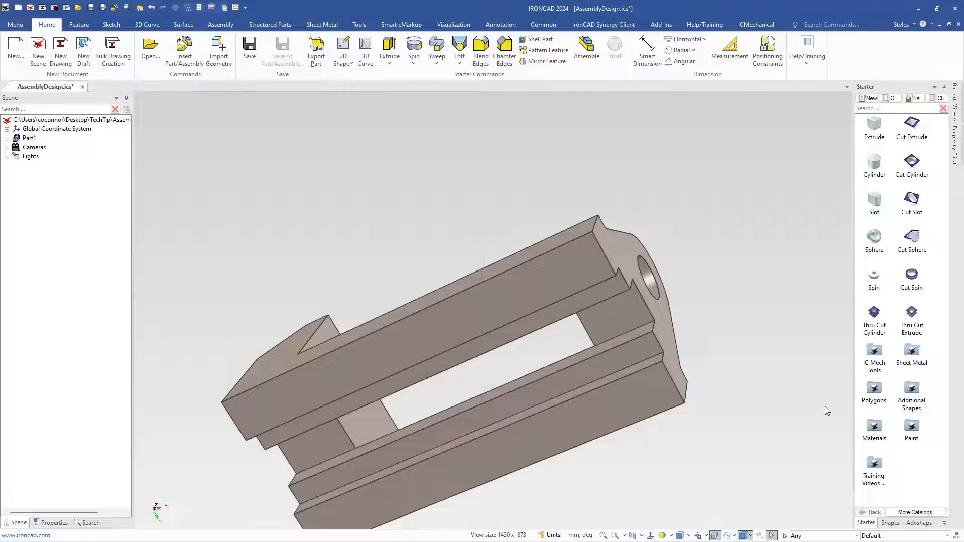
click(873, 355)
drag(590, 285, 483, 319)
double_click(181, 124)
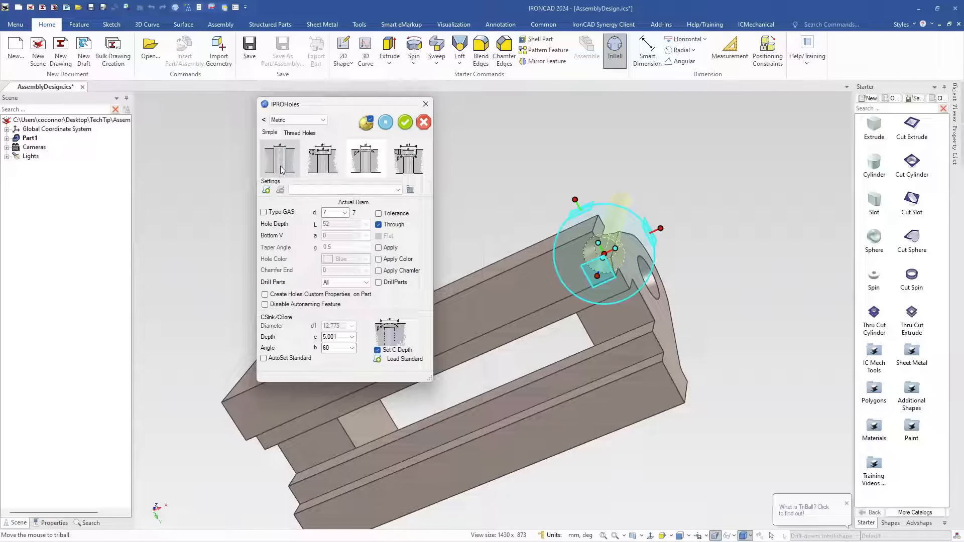
click(280, 161)
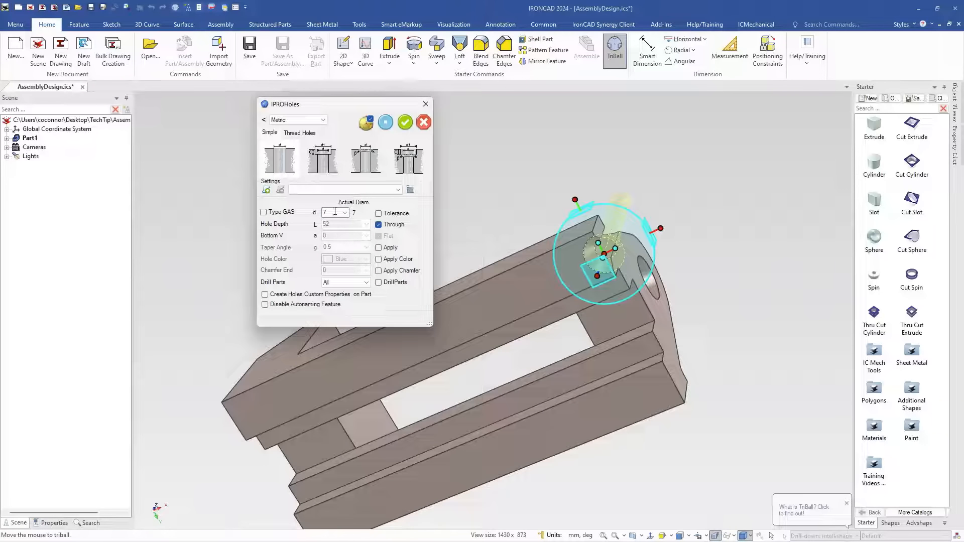
double_click(335, 212)
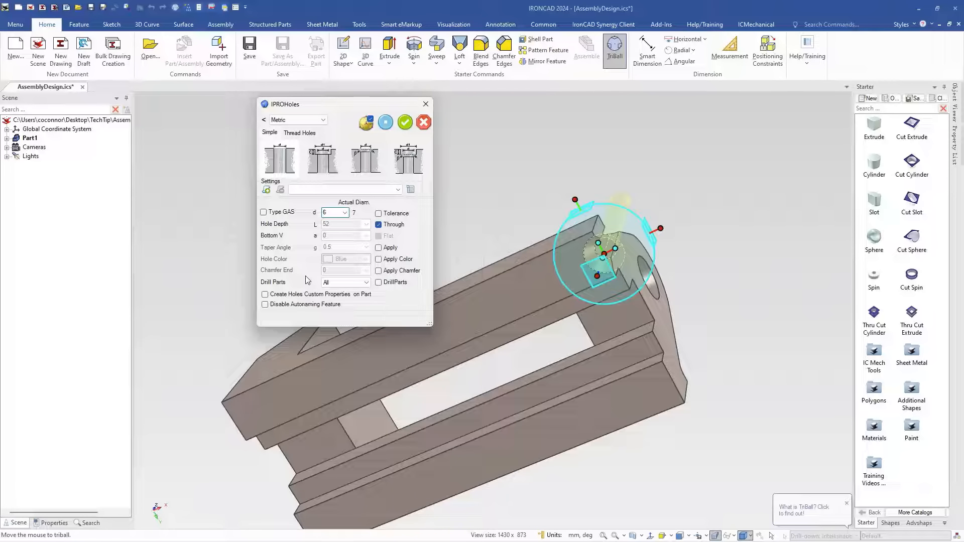
Step: Make the hole blind with a 10 mm depth and a 118° V-shaped bottom instead of a flat one, and create it
click(379, 225)
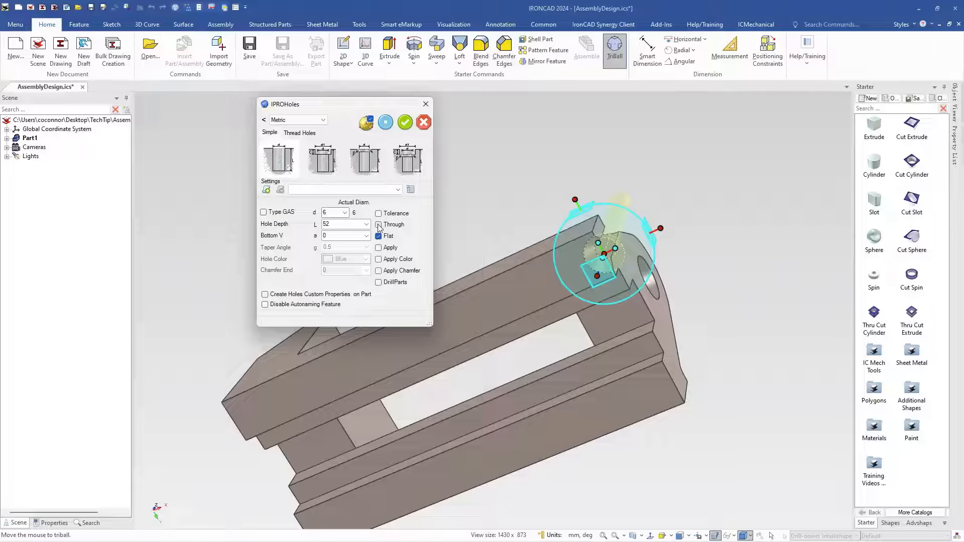
double_click(336, 225)
text(10)
click(378, 236)
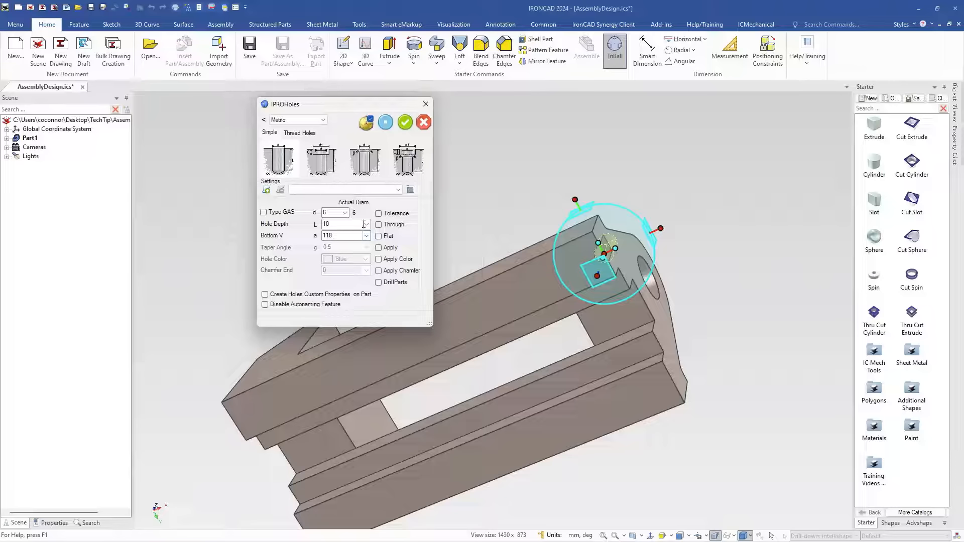
click(368, 236)
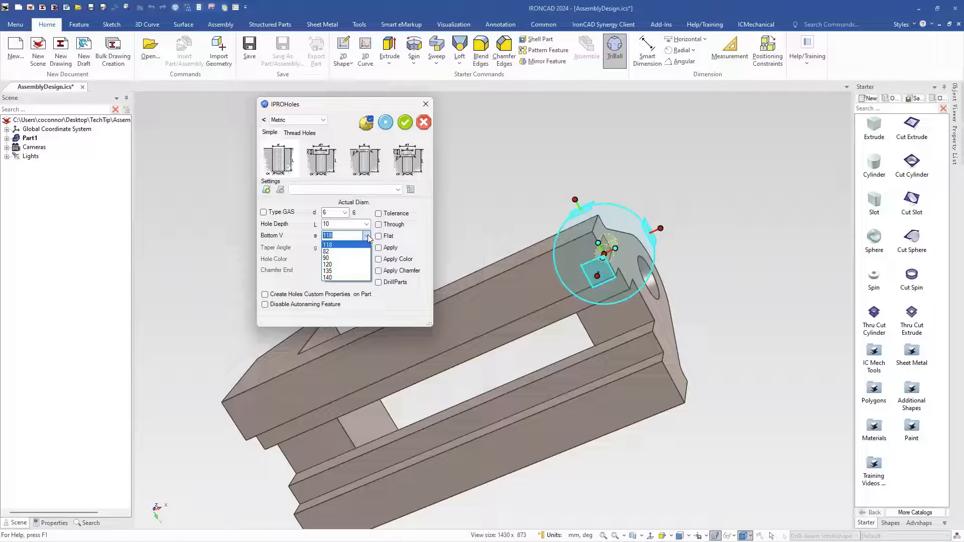
click(368, 236)
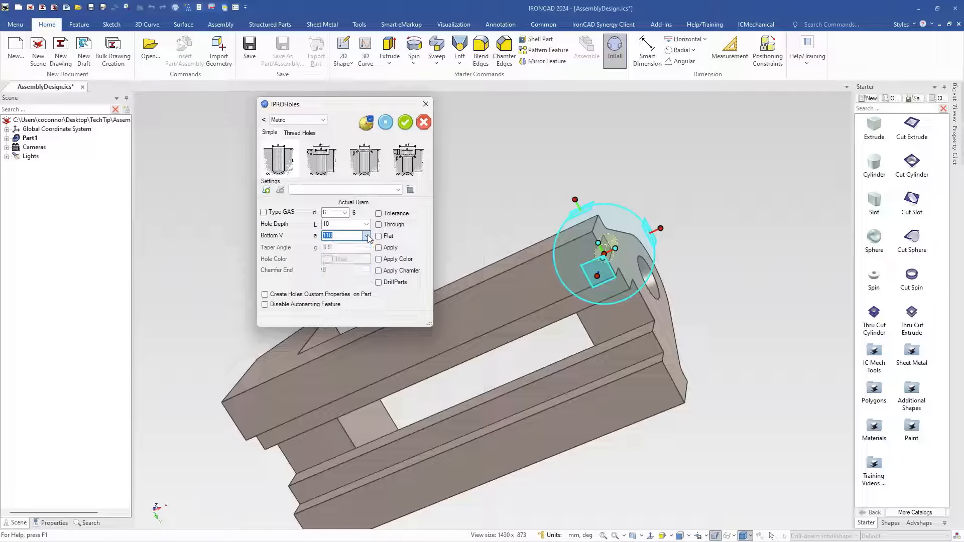
click(407, 125)
click(405, 123)
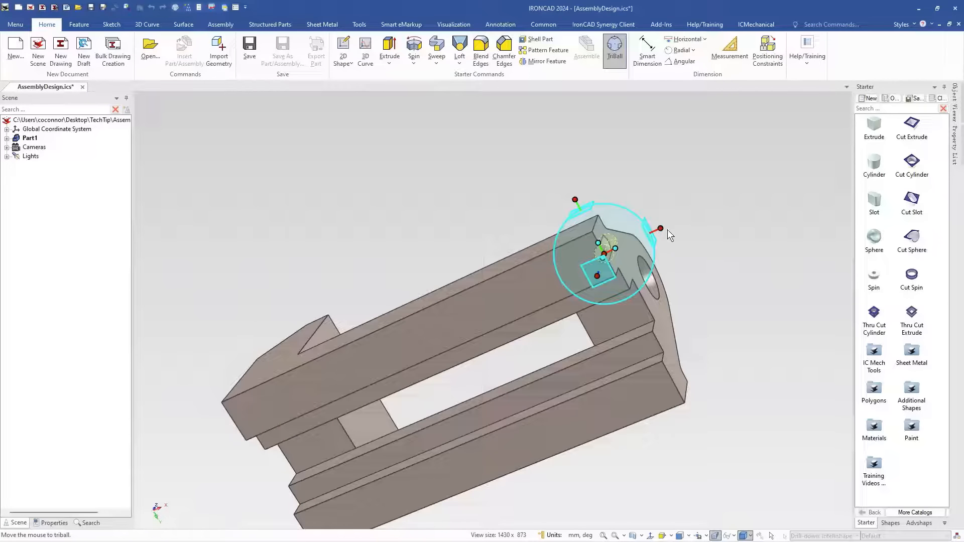
Step: Move the hole 38 mm from the boss end along the base's length with the TriBall
drag(661, 227, 611, 250)
text(38)
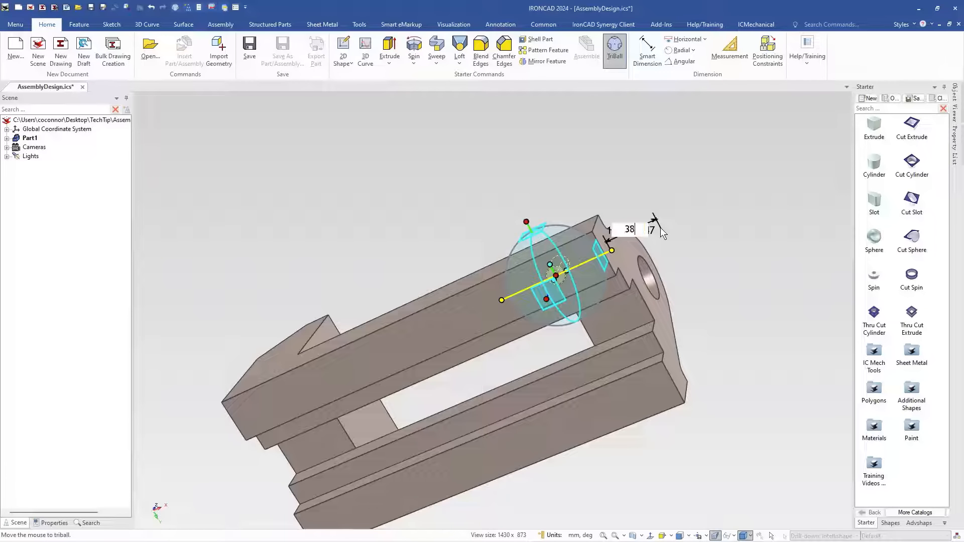
key(Return)
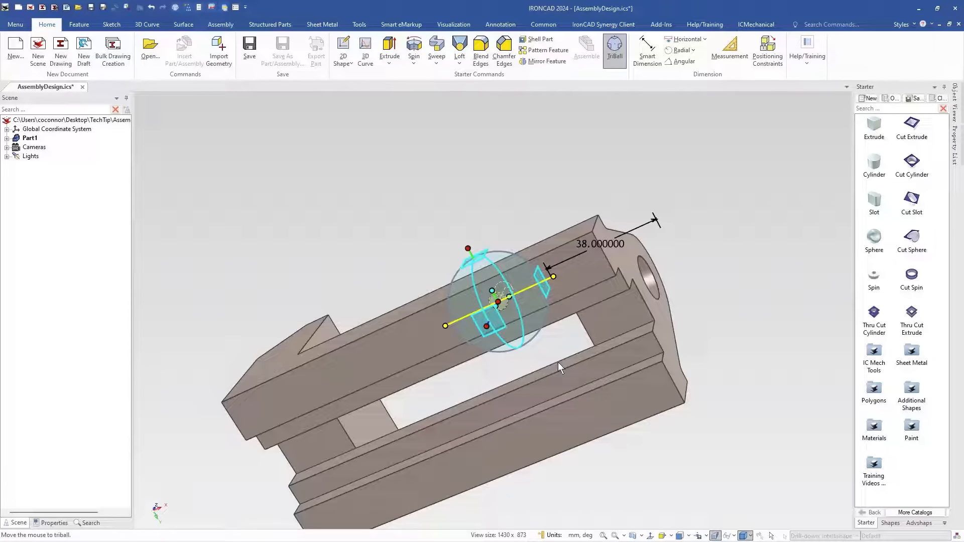
Step: Set the hole's distance from the underside's long outer edge to 10 mm, moving it only across the base's width
click(468, 249)
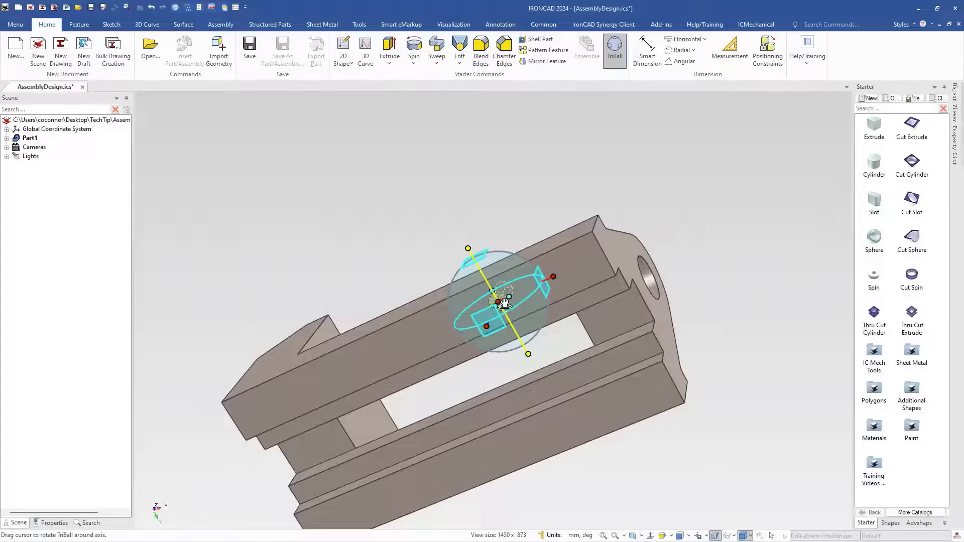
right_click(498, 300)
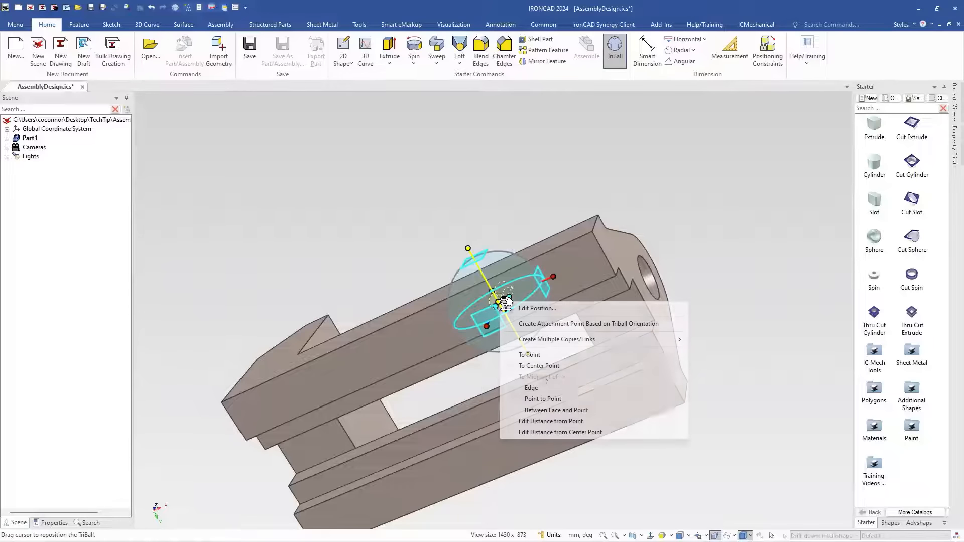
click(550, 422)
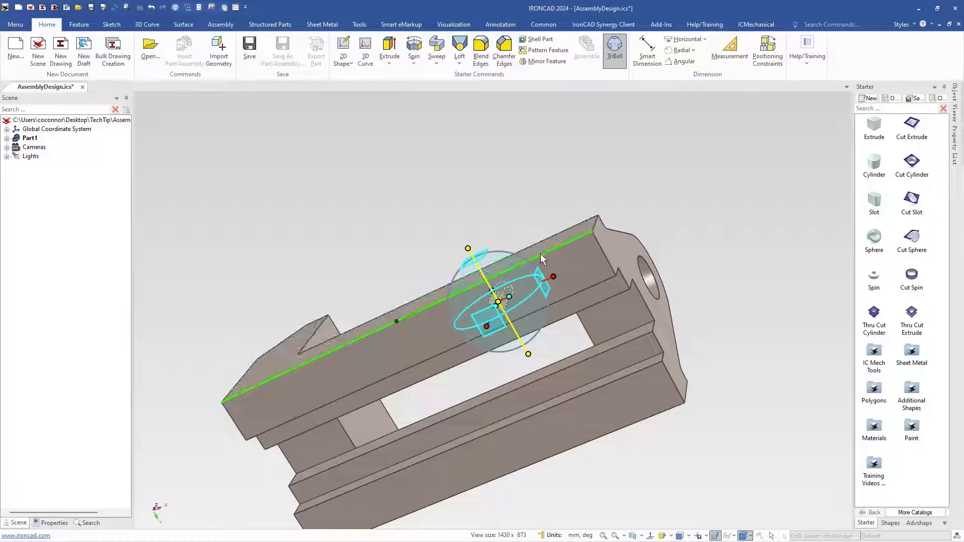
click(540, 254)
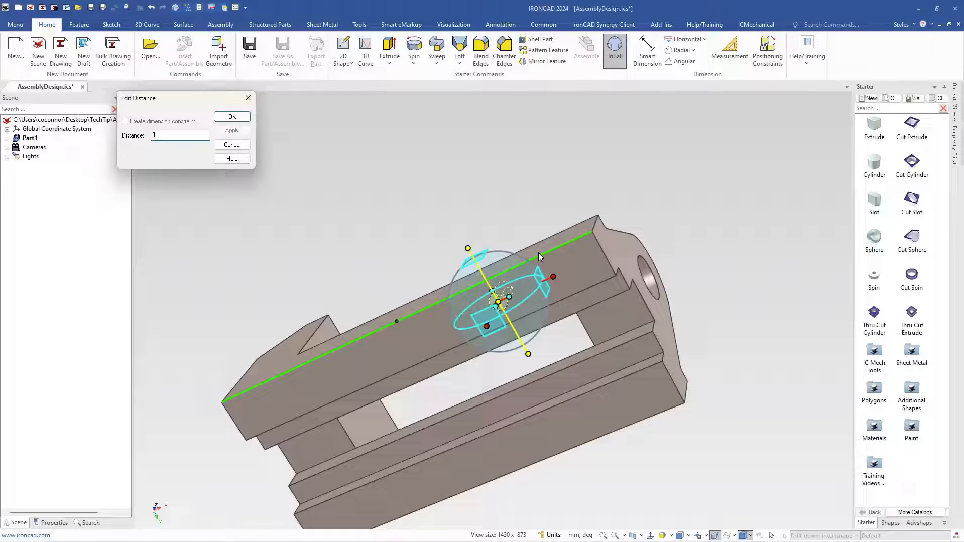
text(0)
key(Return)
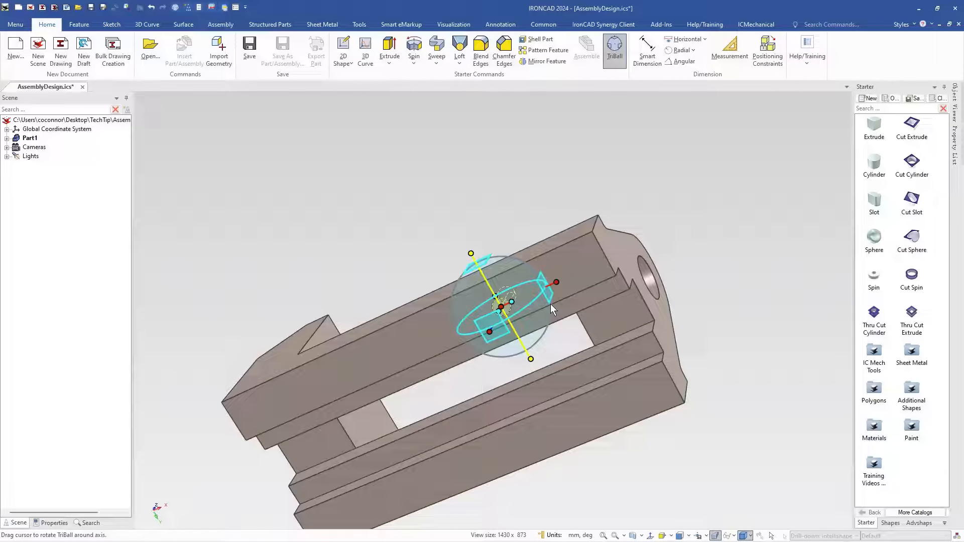
Step: Make one linked copy of the 6 mm hole 70 mm along the same underside rail, away from the boss end
middle_drag(483, 332, 507, 325)
drag(560, 279, 498, 308)
right_click(560, 284)
click(591, 309)
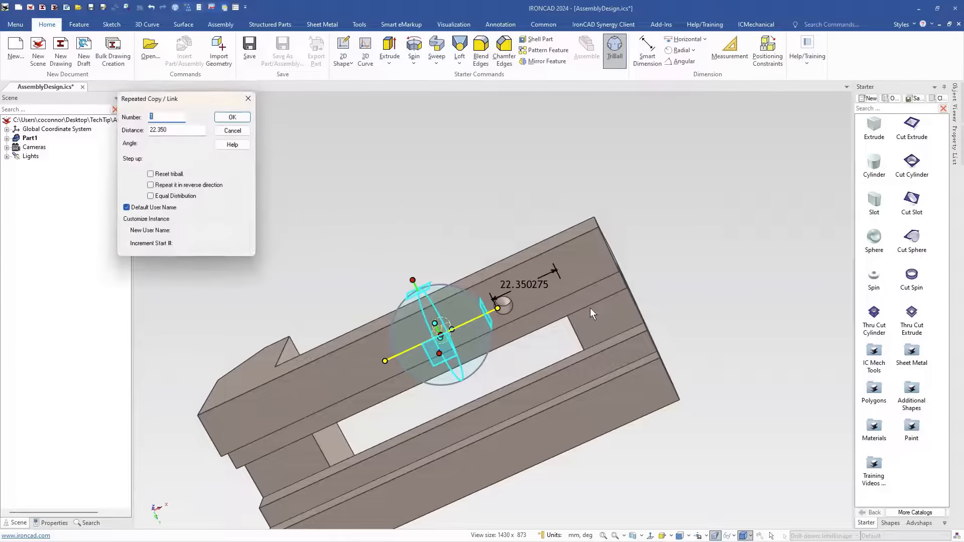
key(Tab)
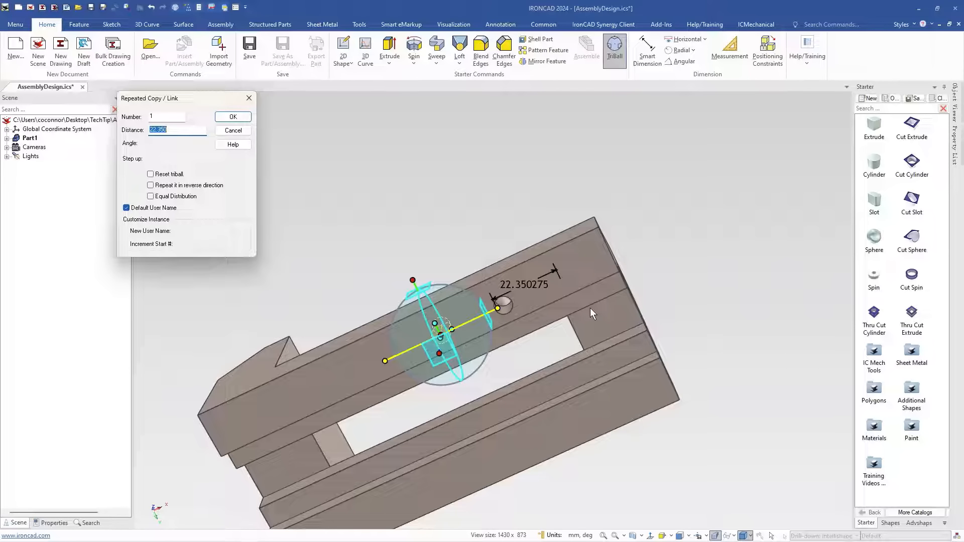
text(70)
key(Return)
click(664, 328)
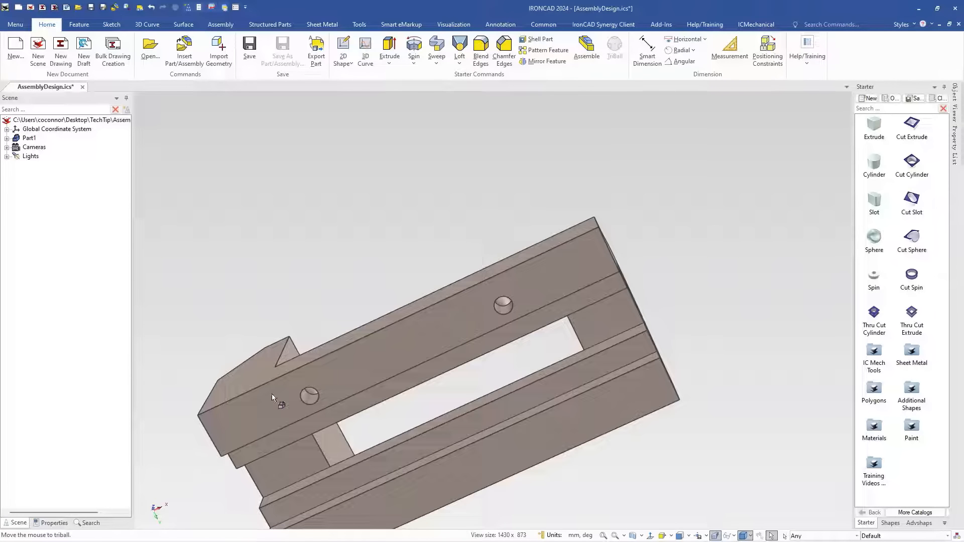
Step: Select both underside holes and make one linked copy of the pair 45 mm across the base's width onto the opposite rail
click(509, 312)
click(508, 313)
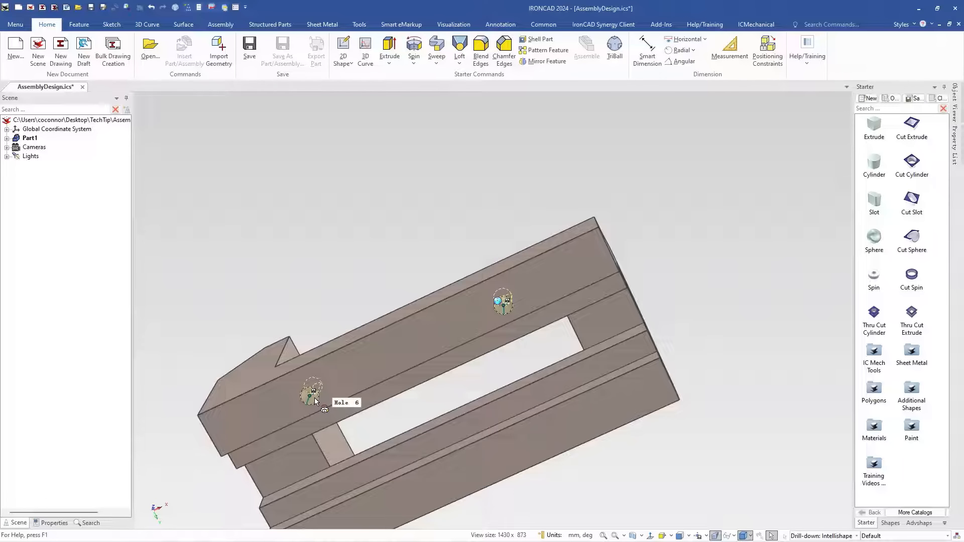
key(F10)
right_drag(478, 254, 477, 251)
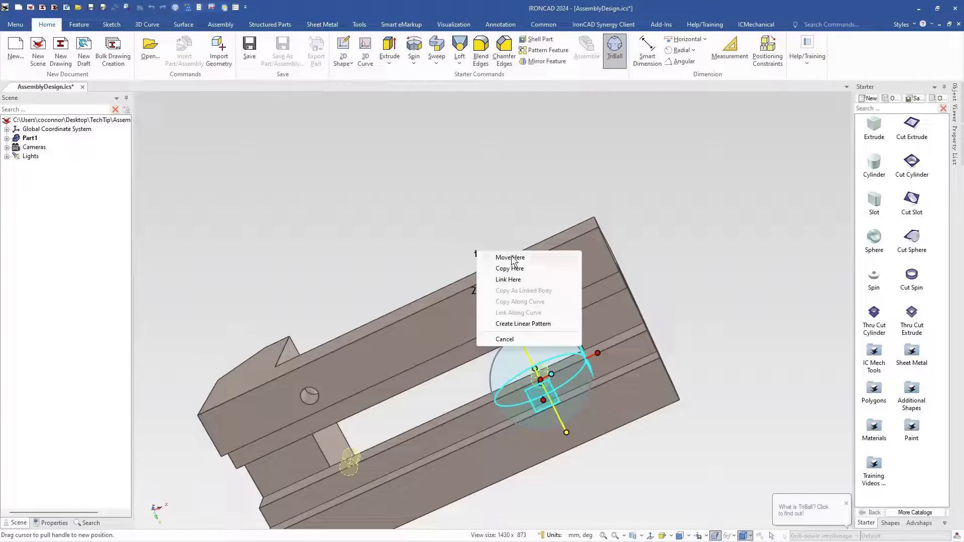
click(508, 280)
key(Tab)
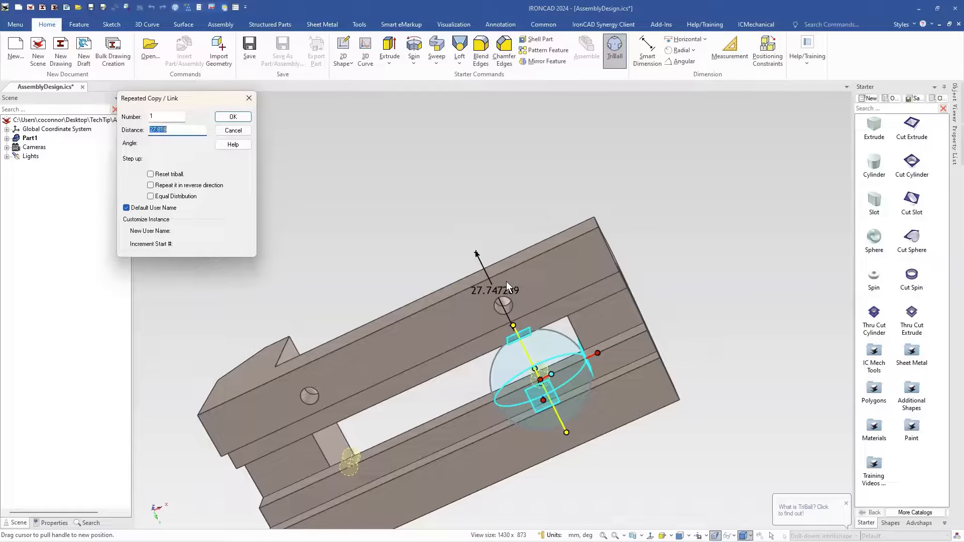
text(45)
key(Return)
click(694, 234)
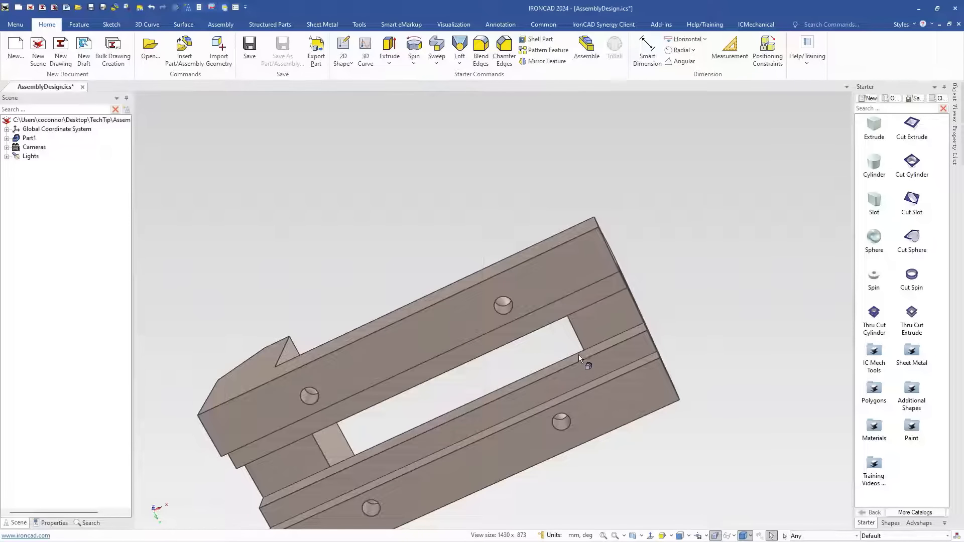
Step: Rename the finished part as Base
middle_drag(579, 354, 770, 405)
middle_drag(467, 278, 456, 290)
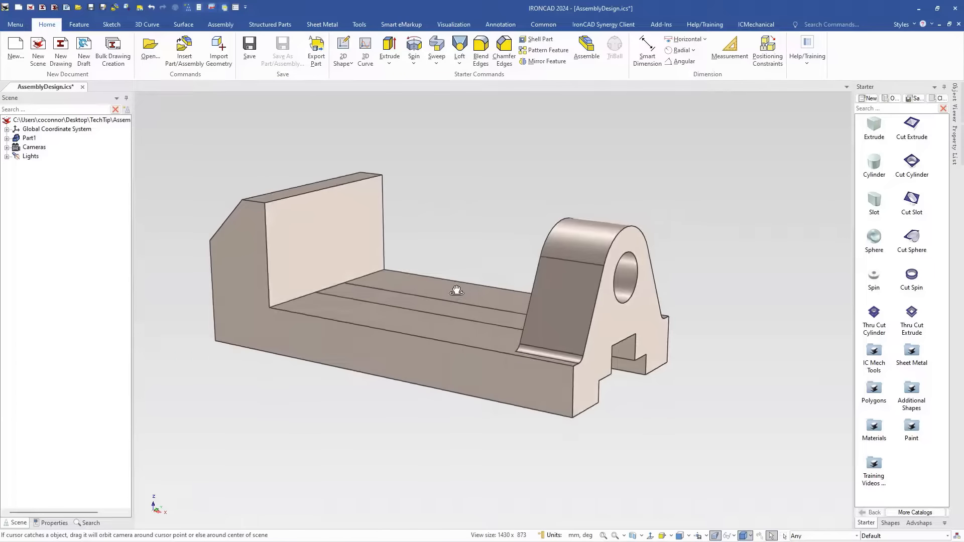
scroll(361, 256, down, 2)
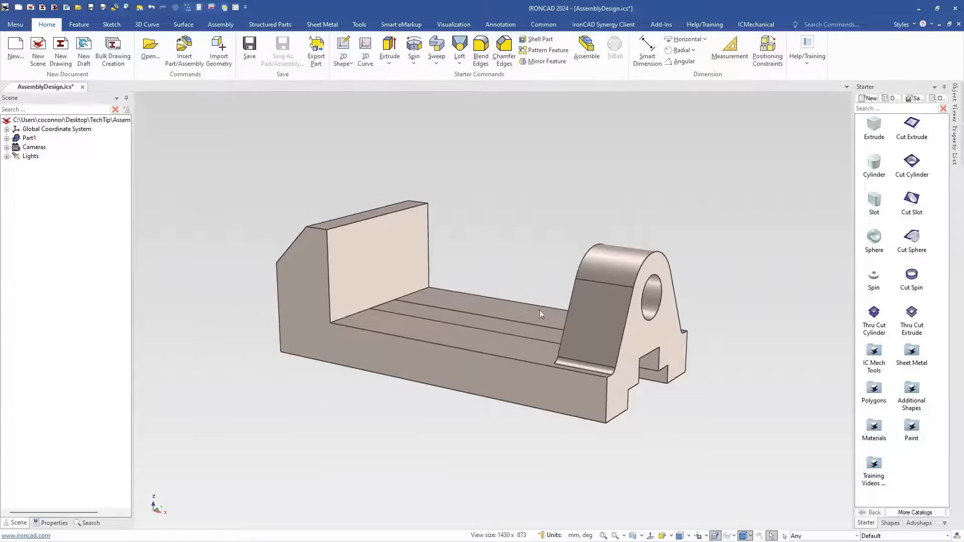
mouse_move(461, 291)
middle_down()
mouse_move(458, 215)
mouse_move(459, 286)
middle_up()
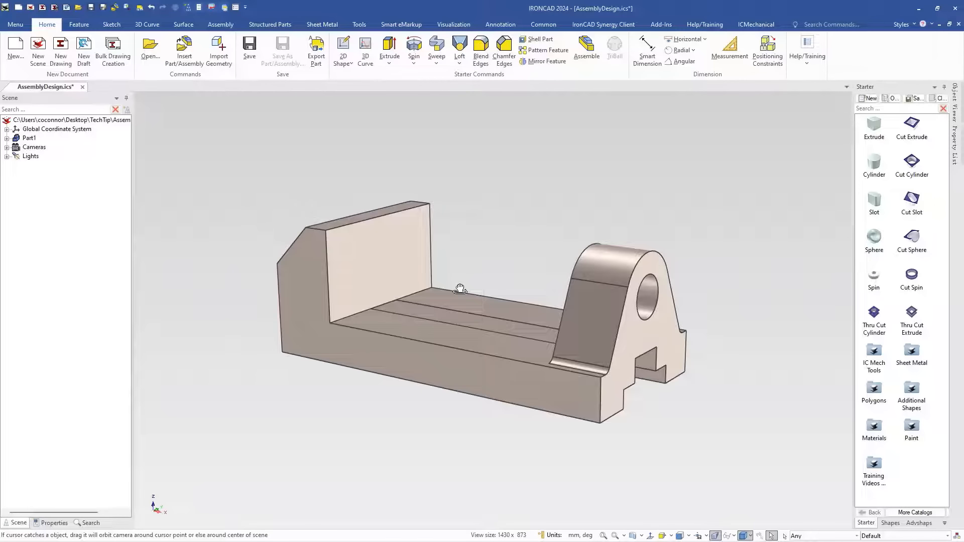
scroll(196, 213, up, 2)
click(344, 360)
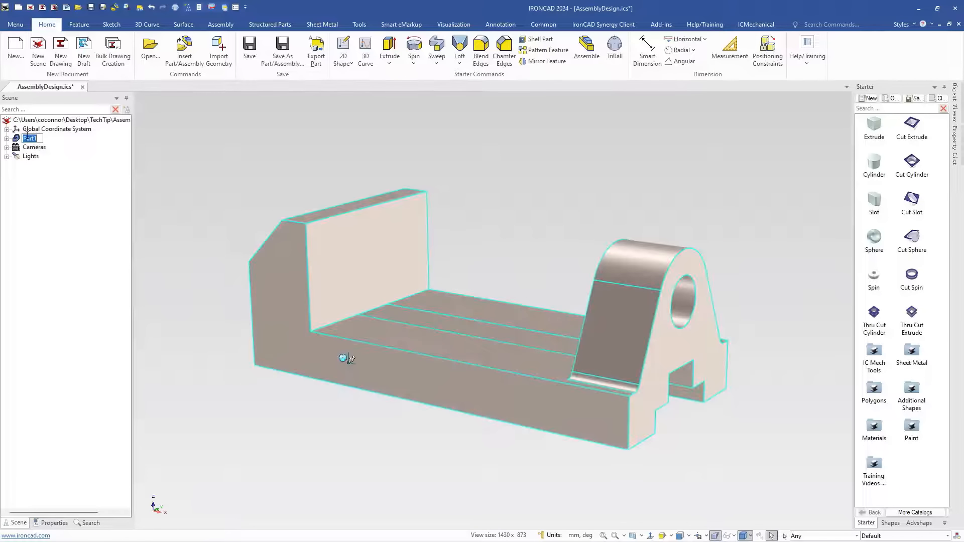
text(Base)
key(Return)
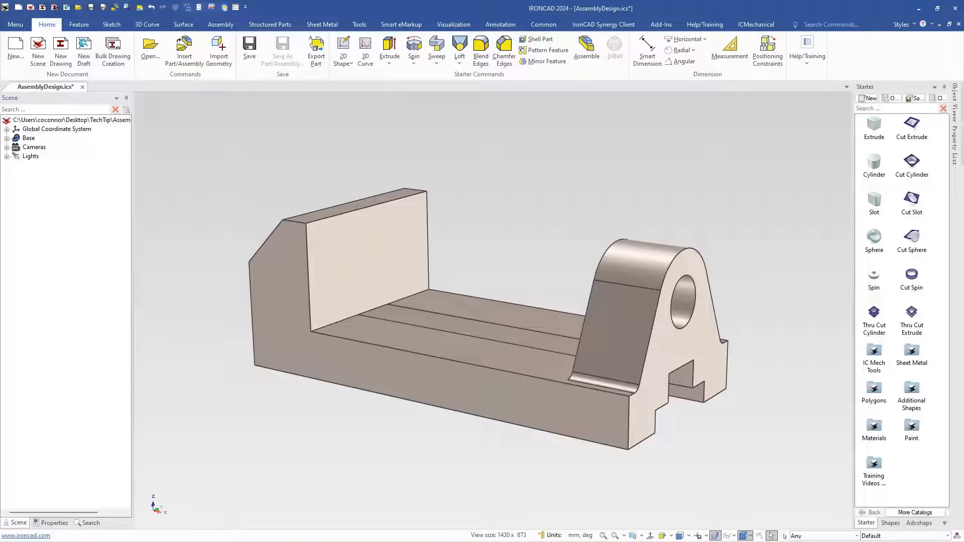
Step: Switch to the bench vise PDF in Adobe Acrobat and examine the dimensions on the Bench Vice - Jaw page
drag(963, 70, 580, 22)
scroll(631, 239, down, 1)
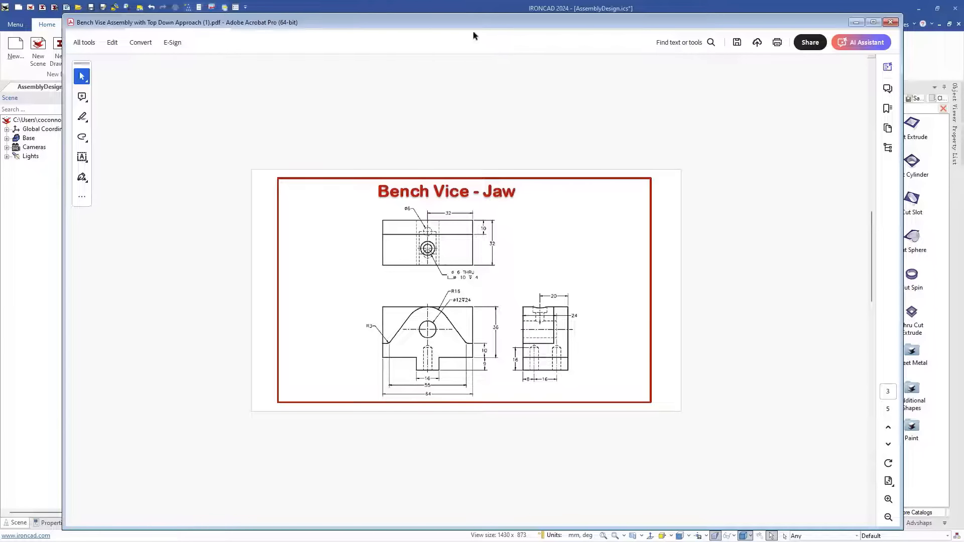
drag(470, 29, 963, 29)
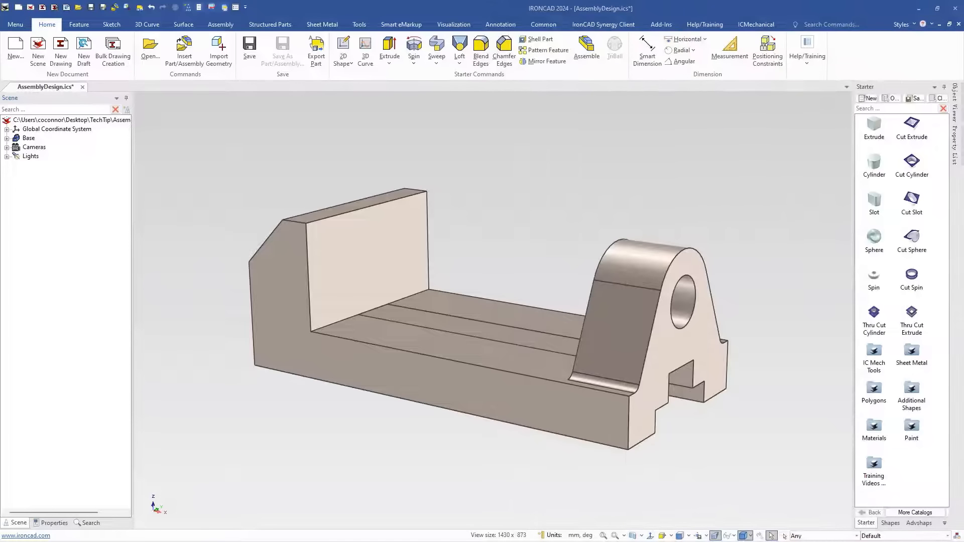
Step: Extrude the boss's inner face 32 mm towards the chamfered block as a new standalone part
middle_drag(593, 428, 427, 347)
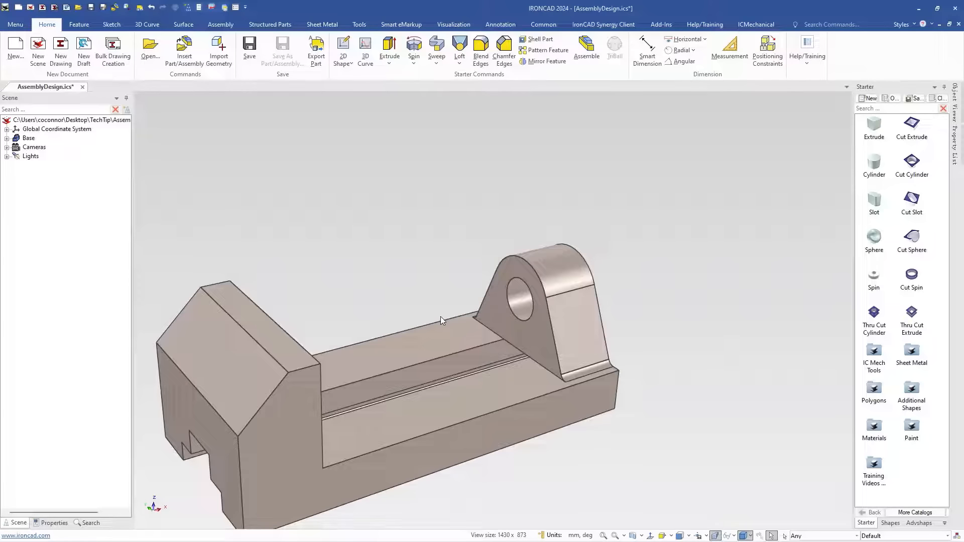
click(389, 48)
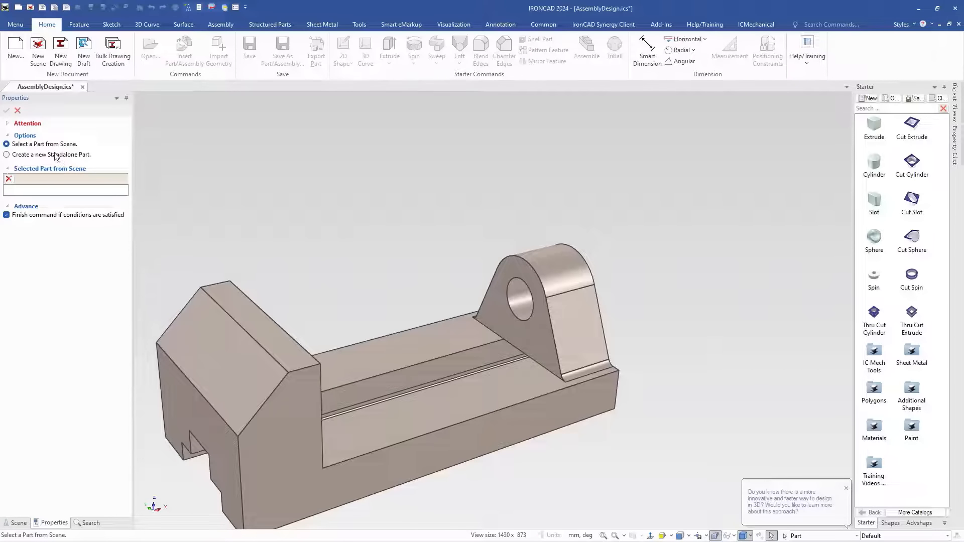
click(462, 341)
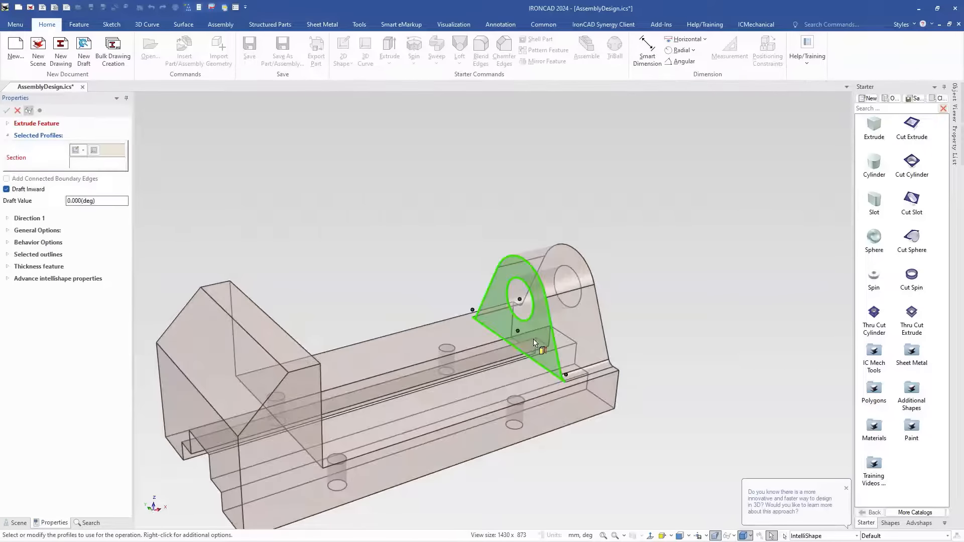
click(537, 346)
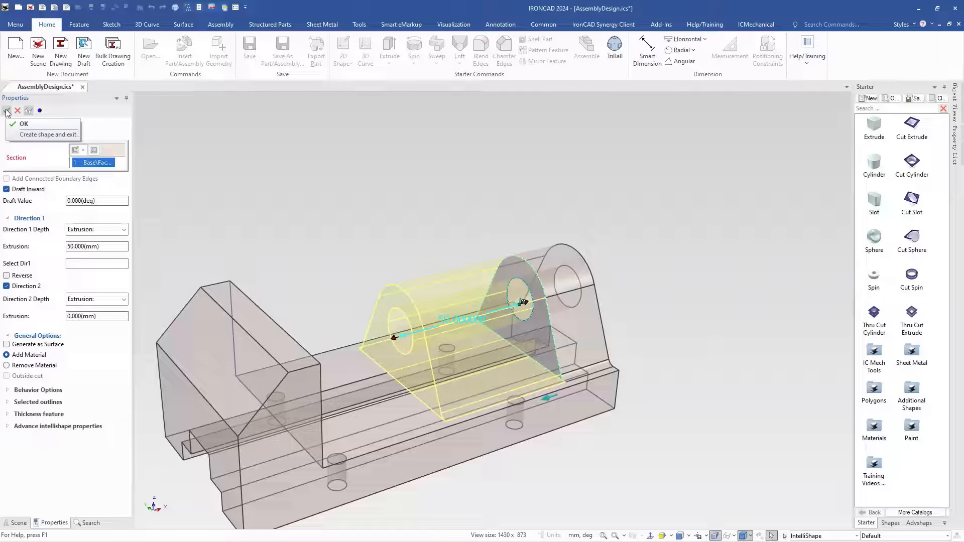
click(88, 246)
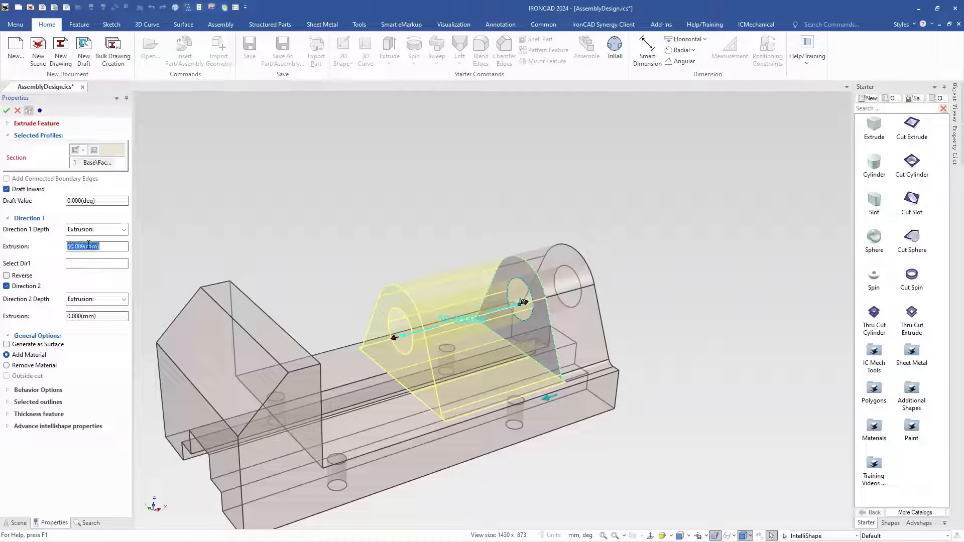
text(32)
click(7, 110)
Step: Reposition the TriBall on the new extruded part and slide the part along the base, away from the boss
click(530, 355)
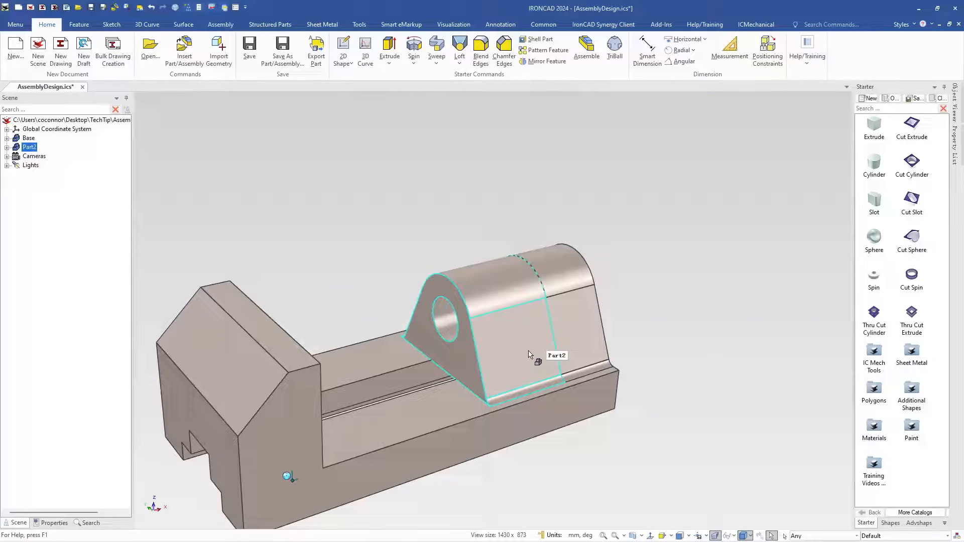
key(F10)
key(space)
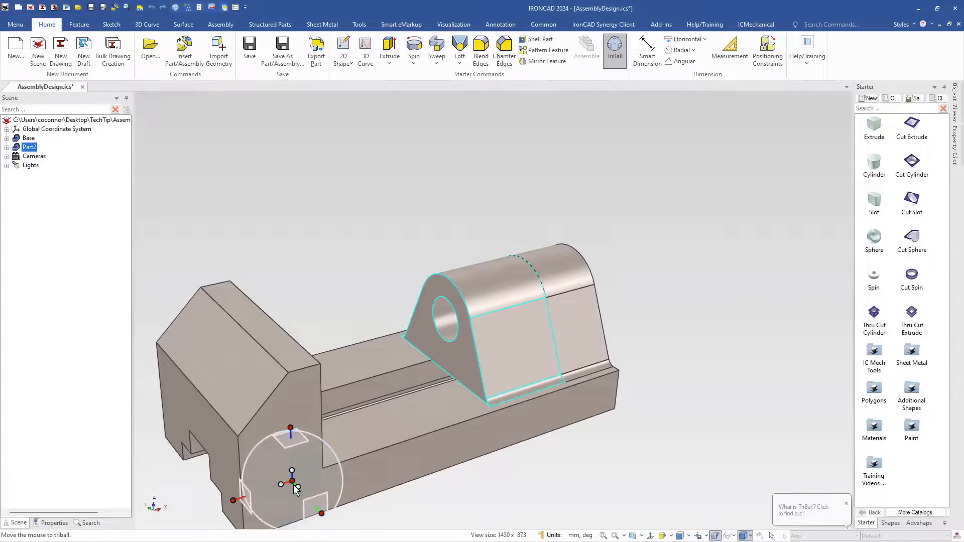
drag(297, 482, 331, 402)
key(space)
key(F10)
scroll(470, 380, up, 3)
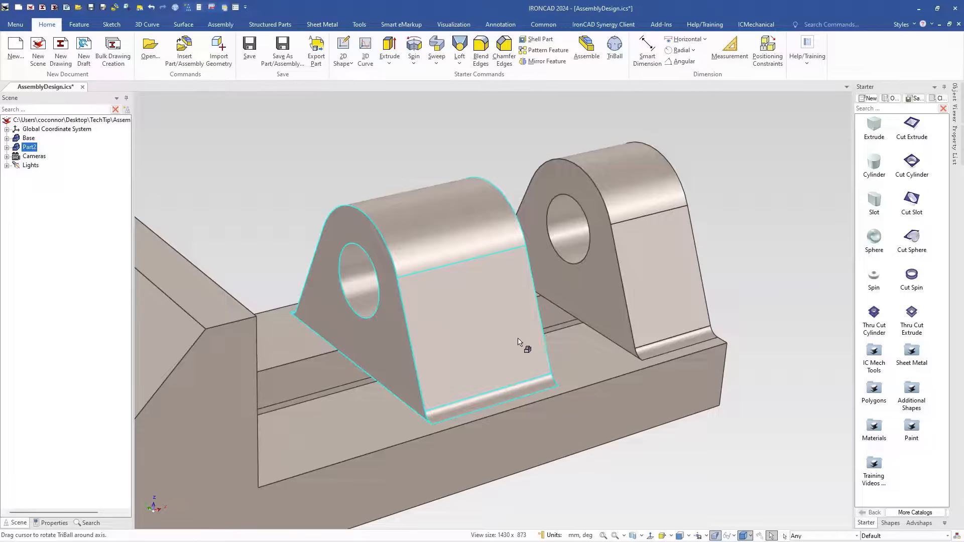
Step: Rename the new extruded part as Jaw
middle_drag(565, 371, 480, 383)
middle_drag(513, 380, 517, 380)
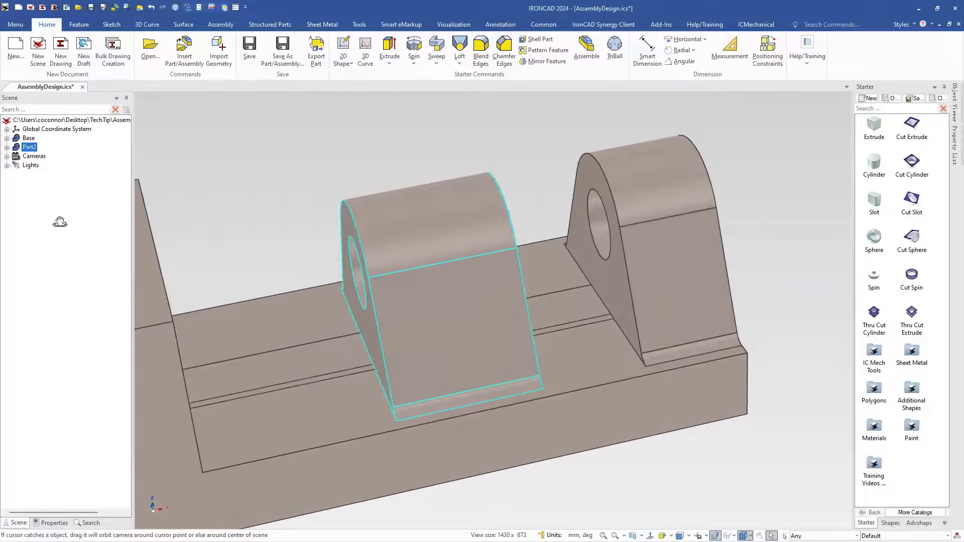
click(32, 147)
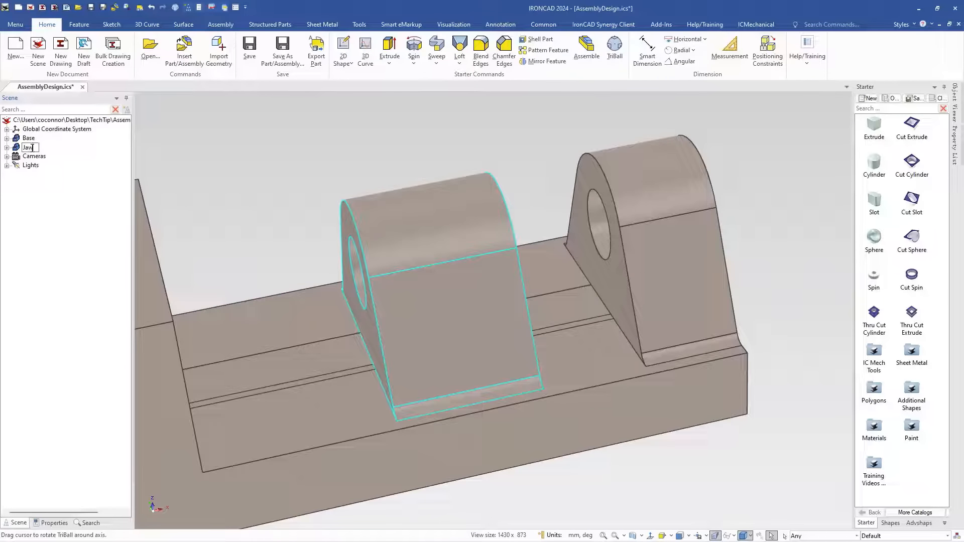
click(252, 146)
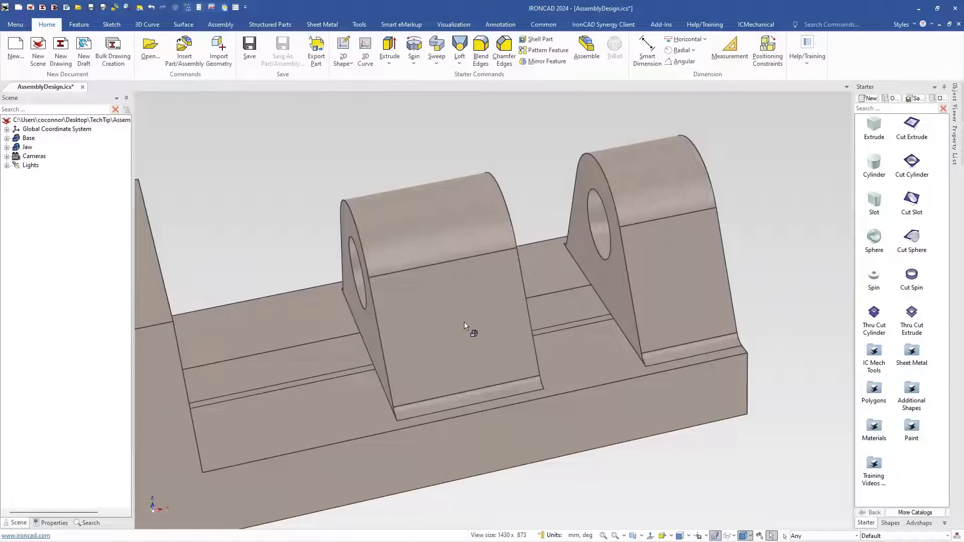
Step: Add an Extrude block at the centre of the jaw's face towards the chamfered block and flip its direction into the jaw
middle_drag(470, 330, 392, 347)
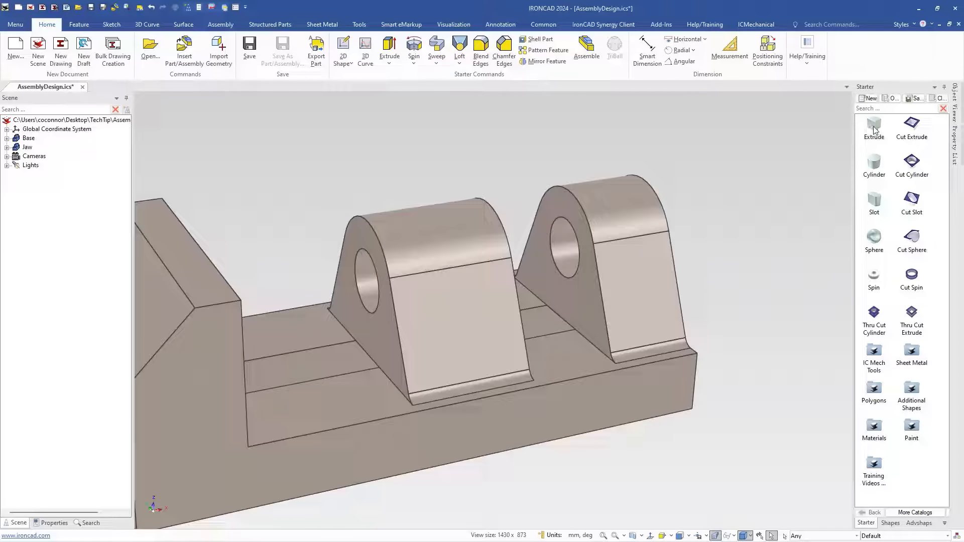
drag(874, 129, 367, 322)
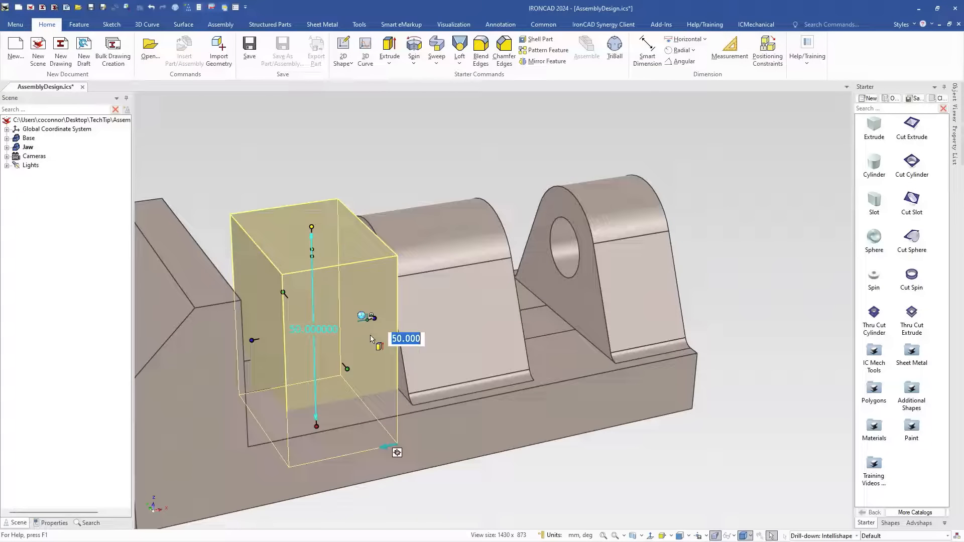
right_click(391, 325)
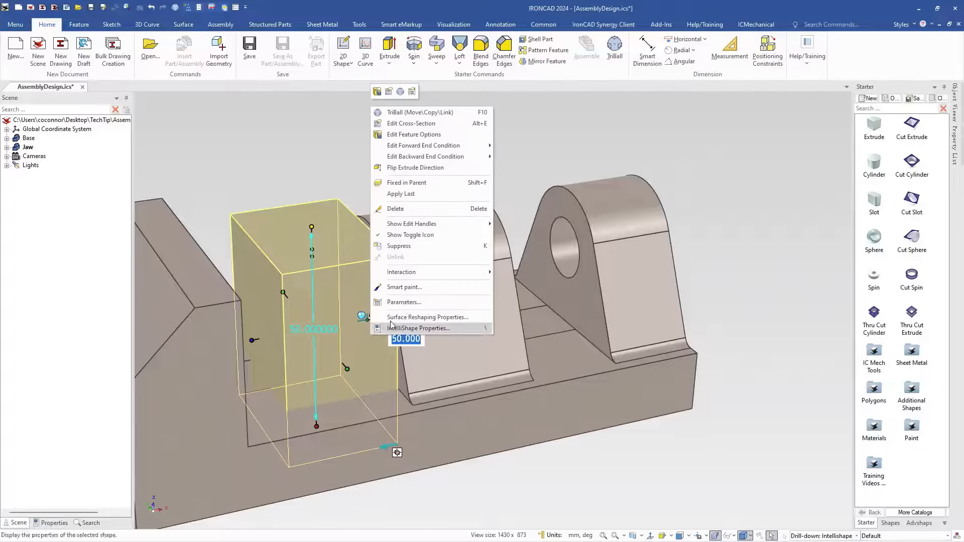
click(415, 167)
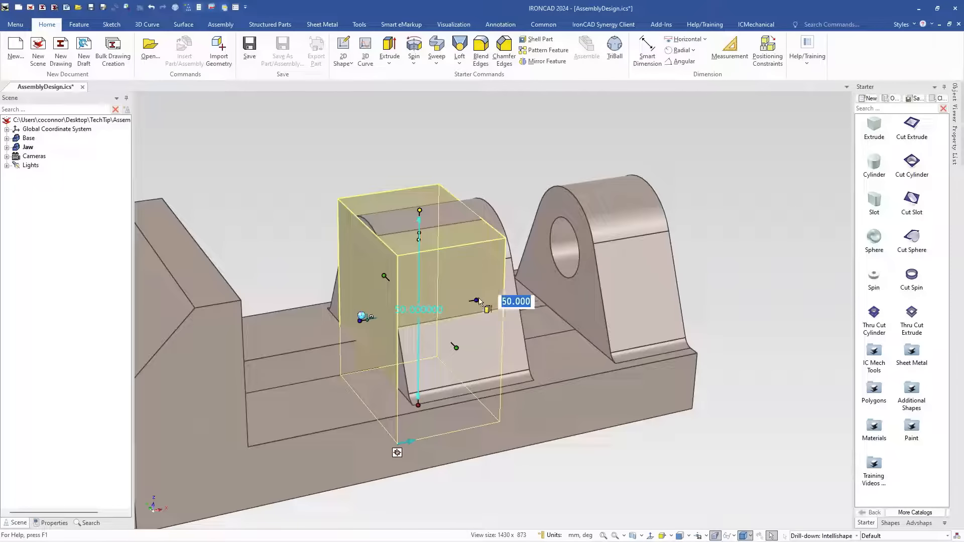
Step: Set the new jaw block's thickness to 10 mm and its width across the base to 65 mm, growing equally to both sides
mouse_move(478, 299)
text(50)
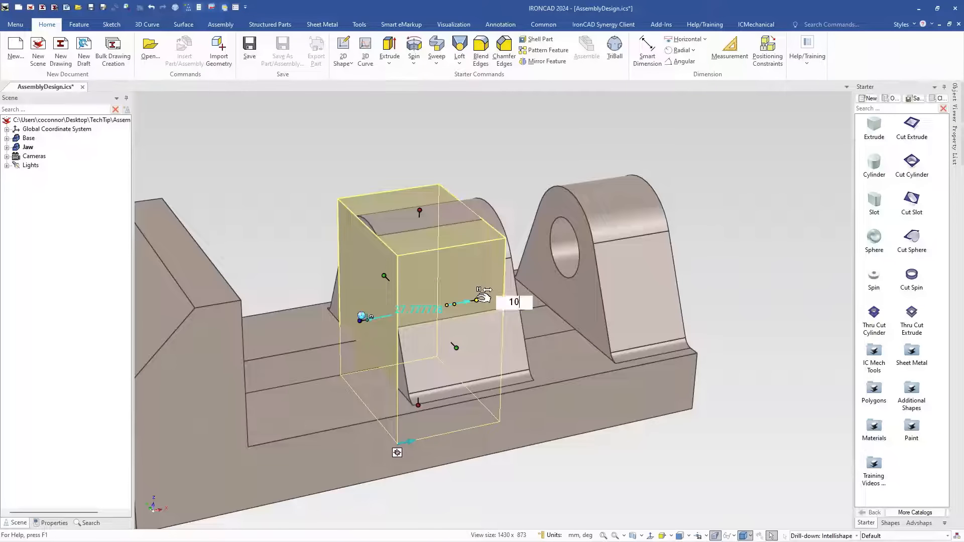
key(Return)
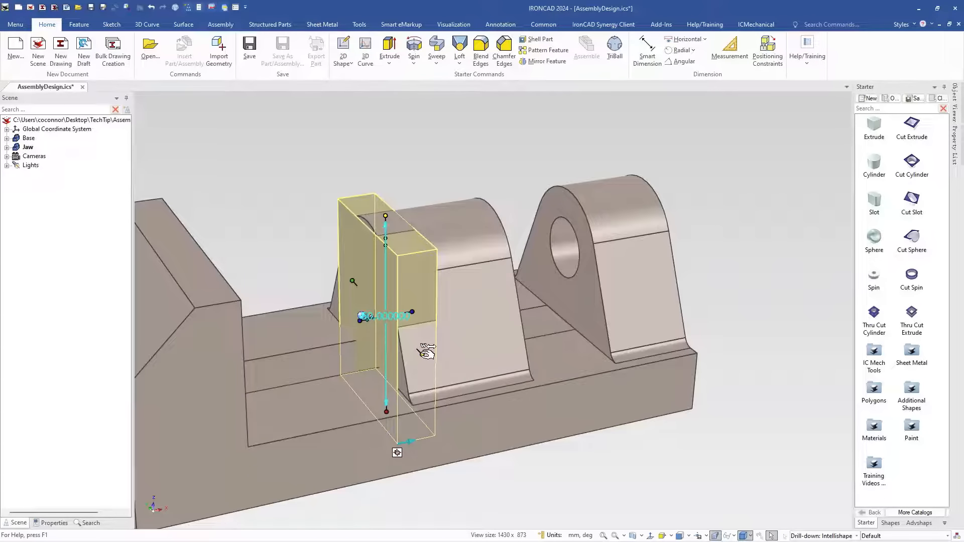
drag(424, 344, 433, 367)
click(434, 367)
text(65)
key(Tab)
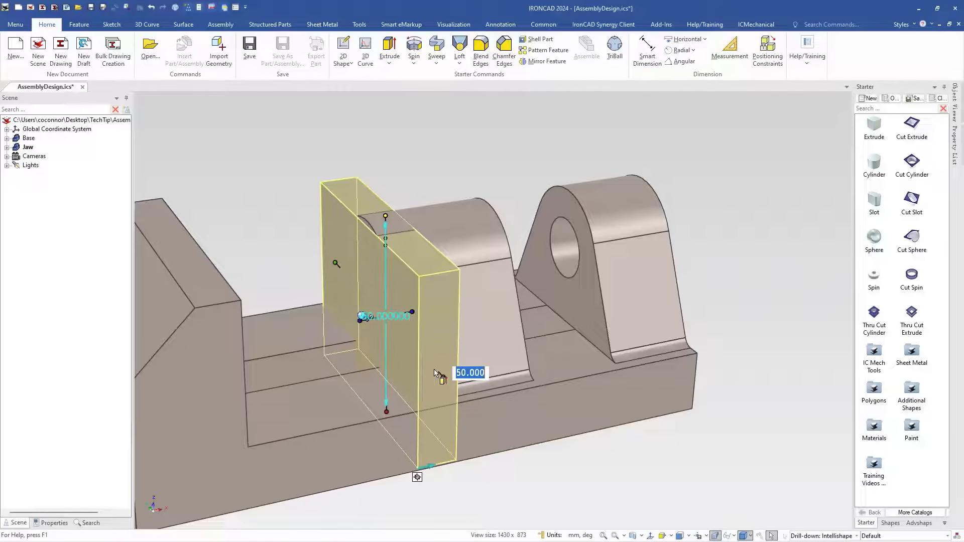
click(605, 492)
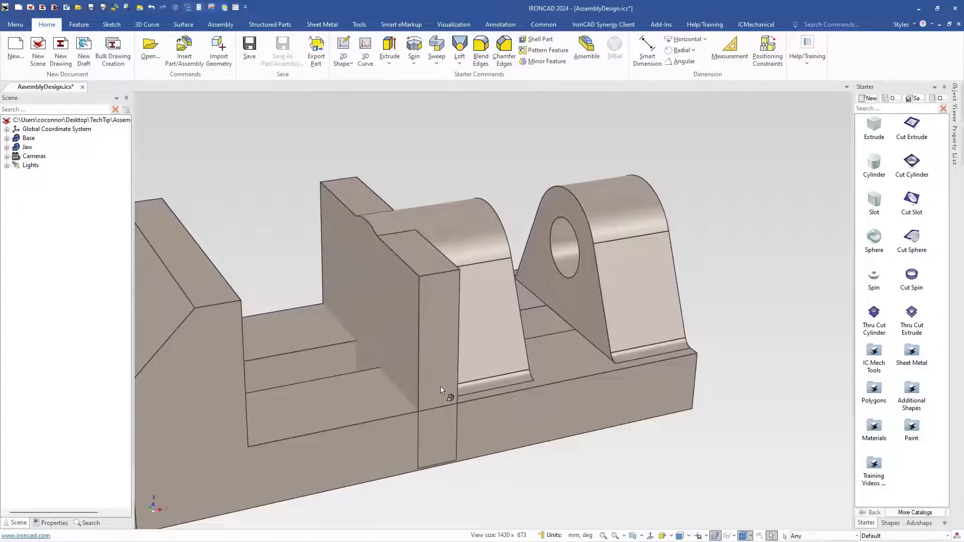
Step: Shorten the jaw's plate block from below so its bottom face is flush with the top surface of the base
click(446, 307)
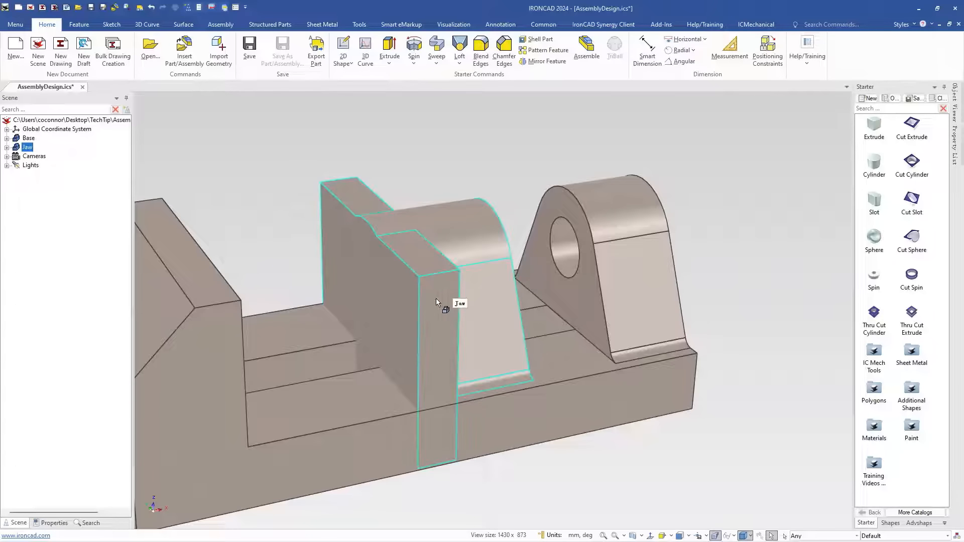
click(430, 353)
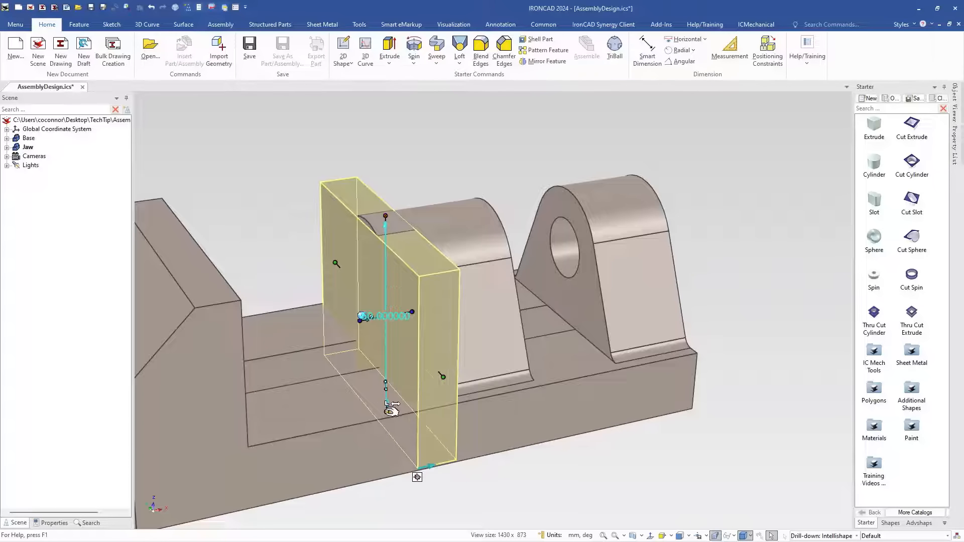
shift+drag(388, 412, 382, 400)
click(645, 480)
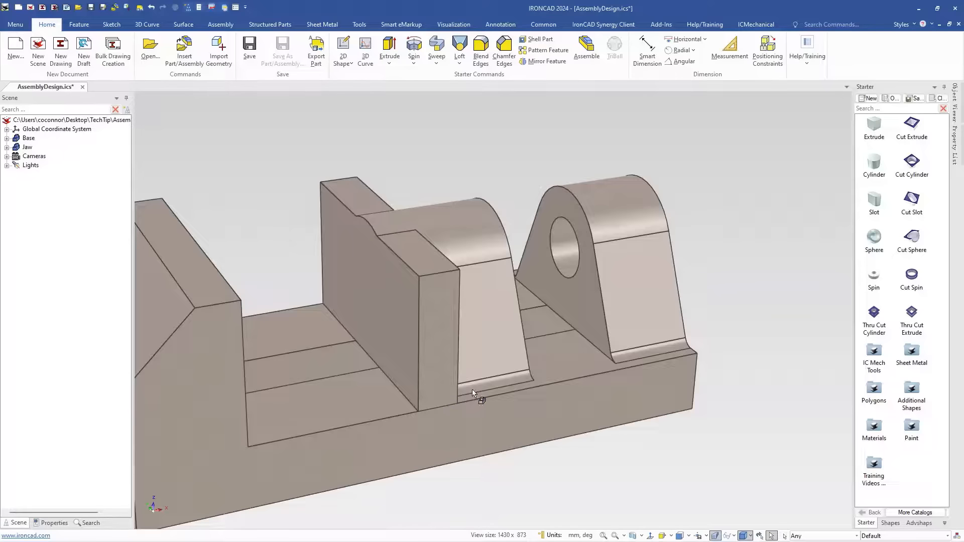
Step: Set the height of the jaw's plate block to 36 mm by moving its upper face
mouse_move(479, 387)
middle_down()
mouse_move(398, 389)
mouse_move(536, 400)
mouse_move(372, 382)
mouse_move(447, 389)
mouse_move(465, 378)
middle_up()
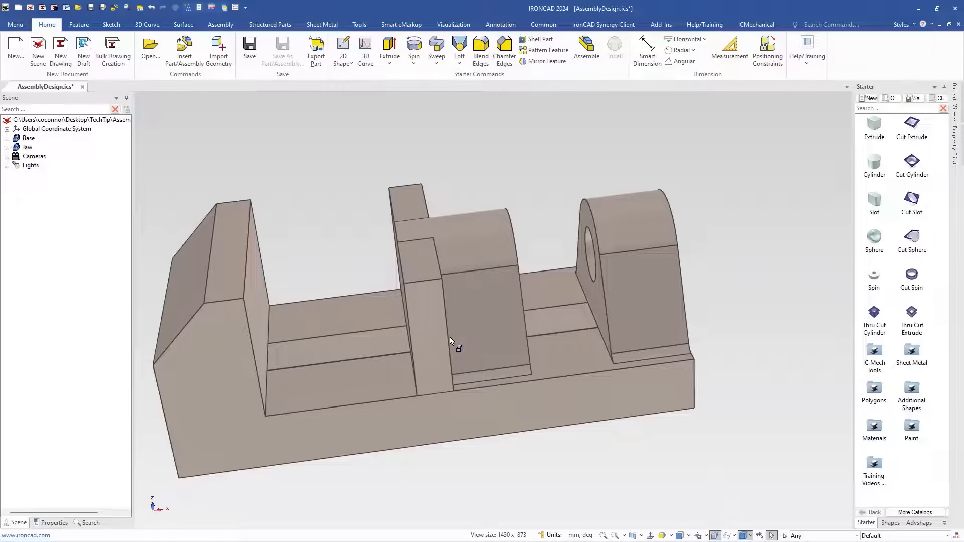
click(430, 289)
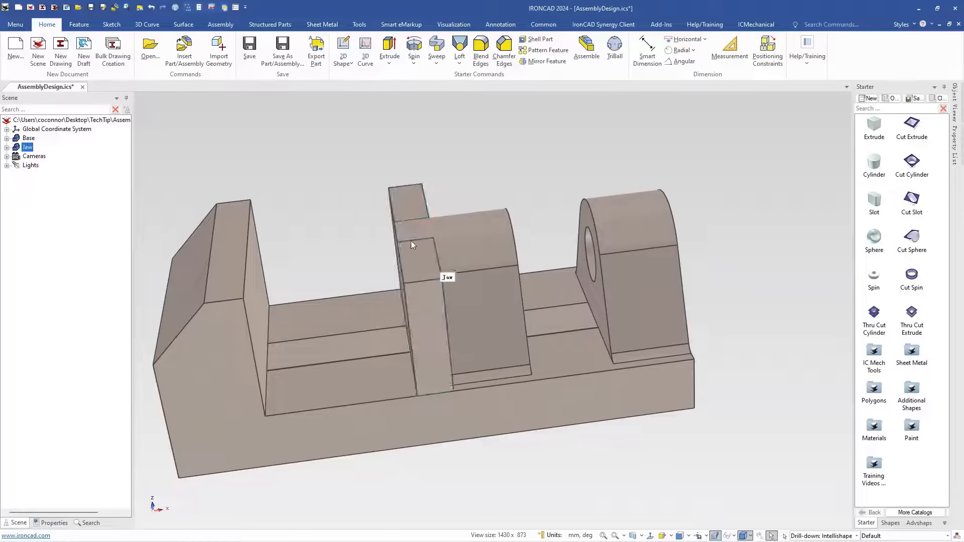
click(410, 256)
middle_drag(527, 322, 510, 286)
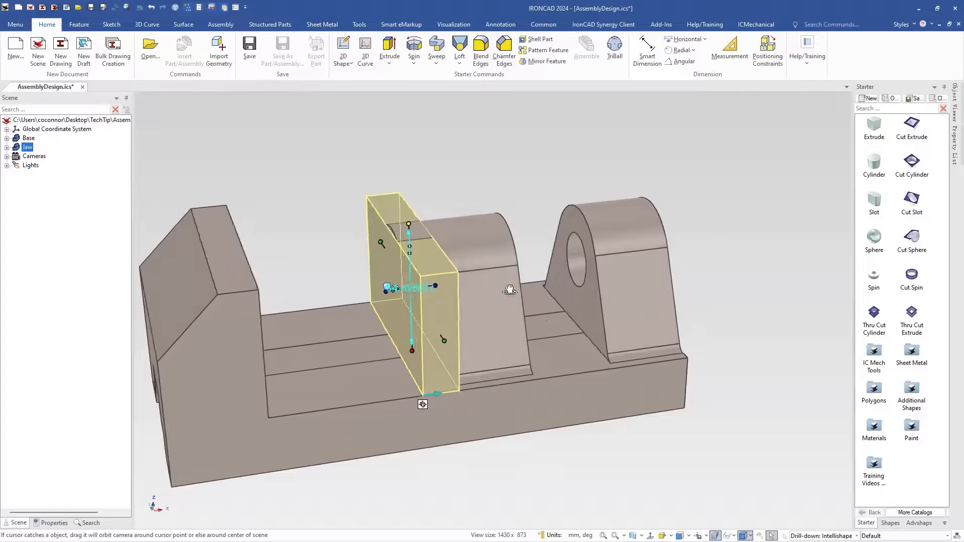
click(411, 223)
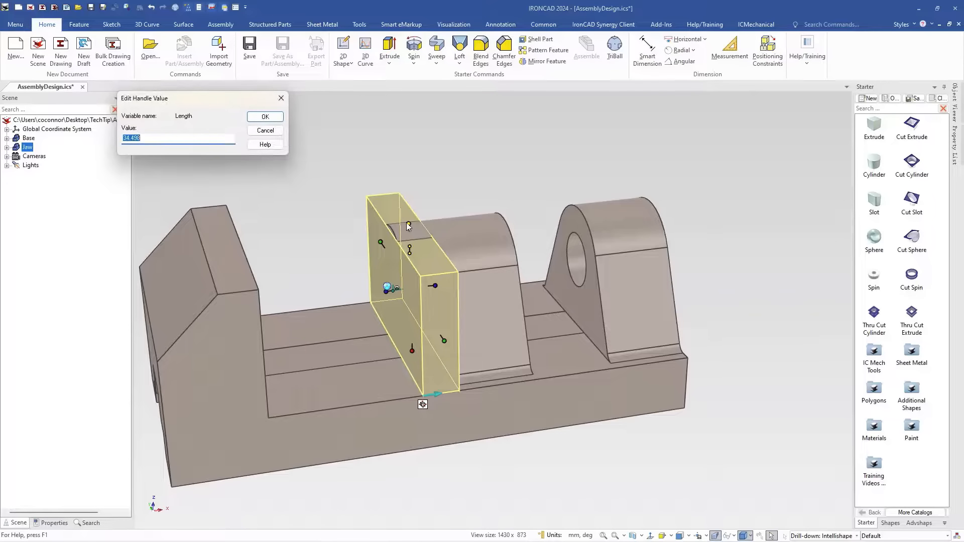
text(36)
key(Return)
click(481, 164)
Step: Try to edit the size of the jaw boss's hole as a distance from a picked point
middle_drag(555, 372, 461, 369)
middle_drag(672, 421, 648, 415)
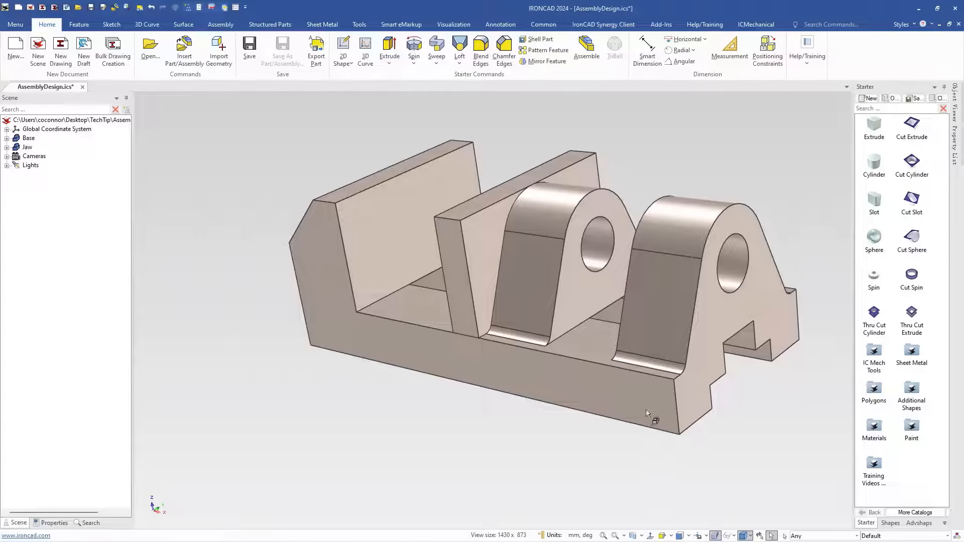
click(558, 209)
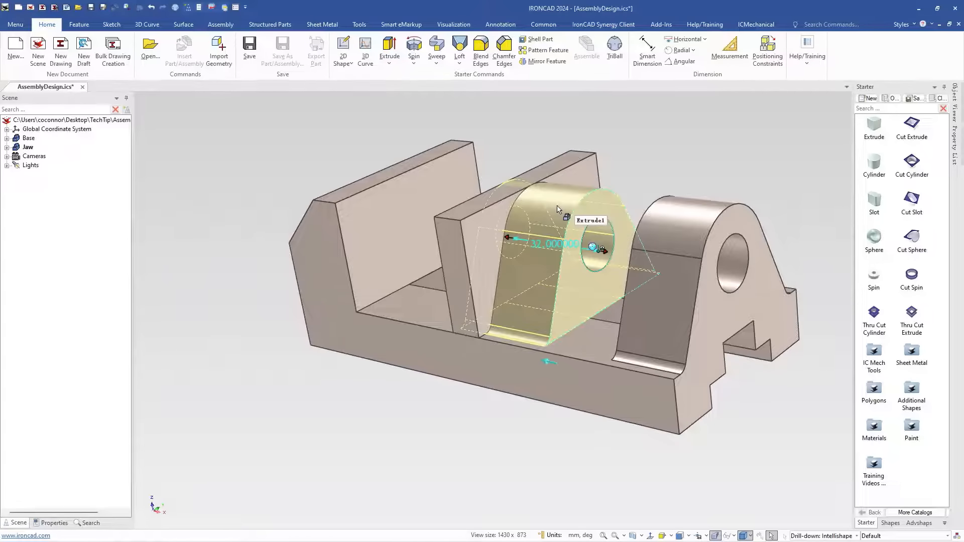
click(600, 232)
click(600, 231)
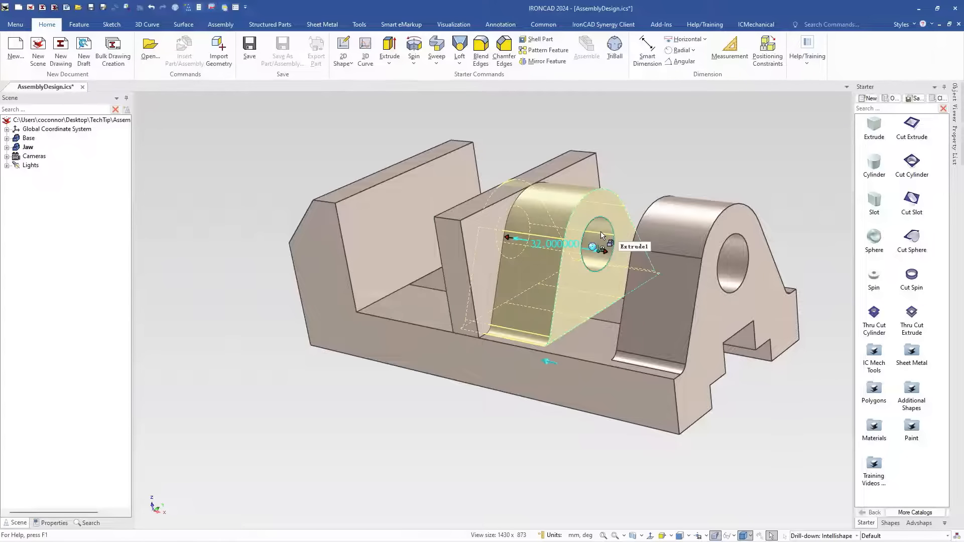
scroll(610, 257, up, 3)
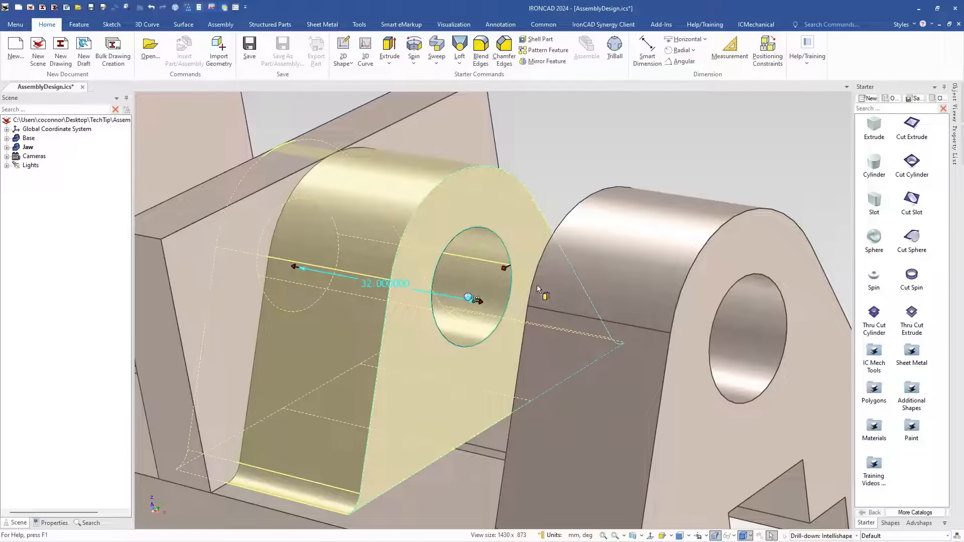
right_click(505, 269)
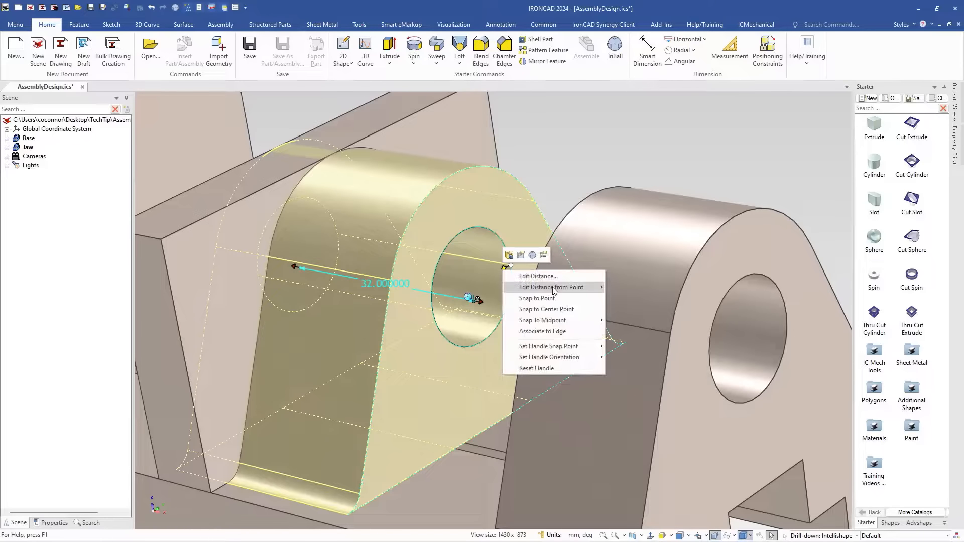
mouse_move(552, 287)
click(627, 300)
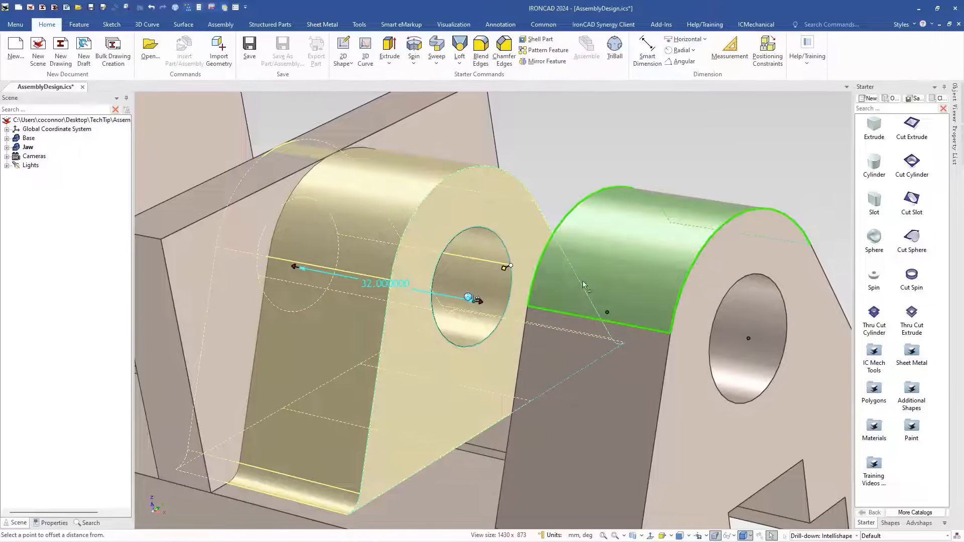
click(504, 246)
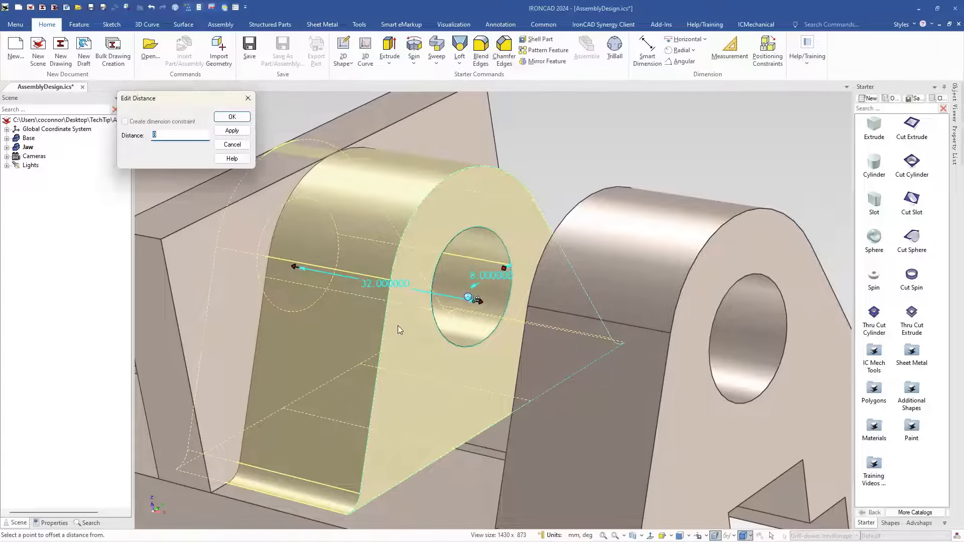
key(Return)
Step: Edit the jaw boss's profile sketch with all parts hidden, delete the hole circle and finish the sketch
middle_drag(422, 231, 291, 179)
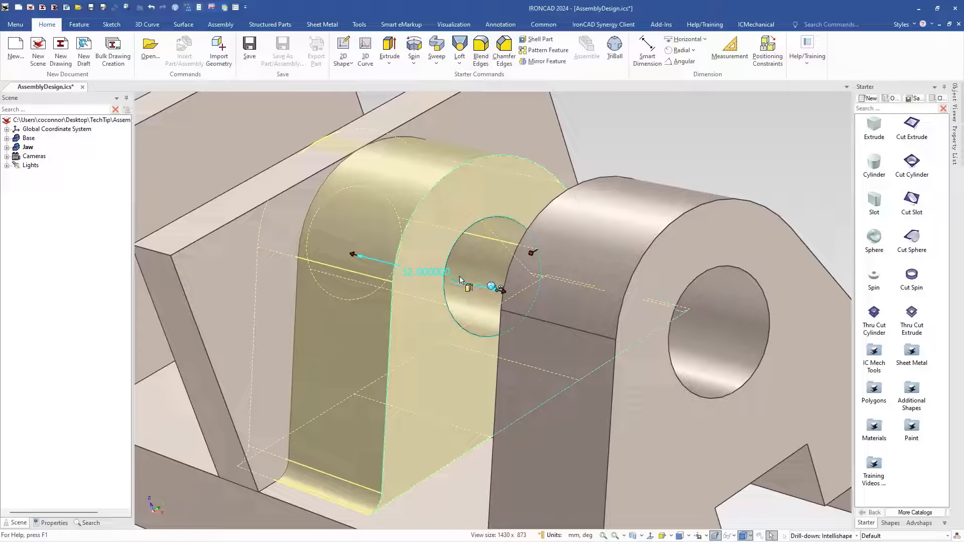
middle_drag(503, 249, 474, 287)
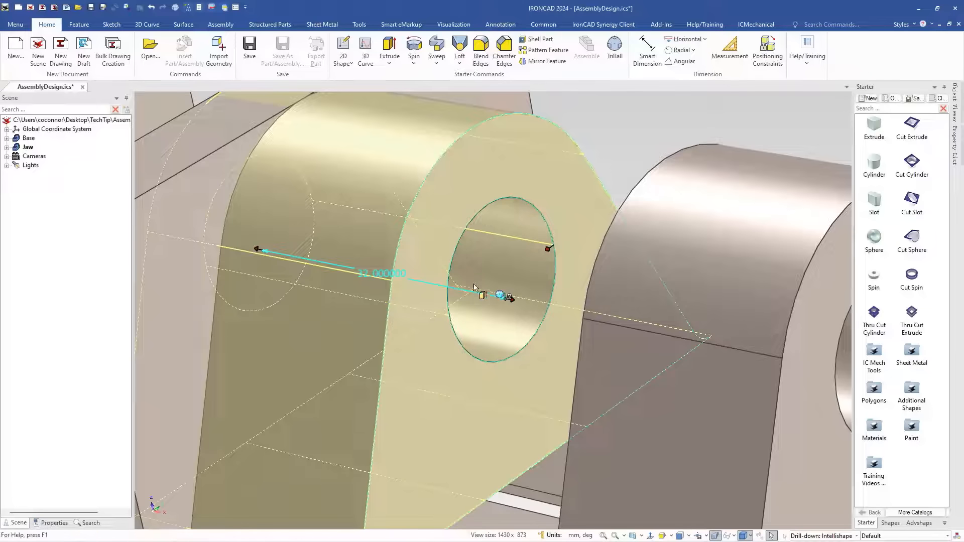
double_click(504, 244)
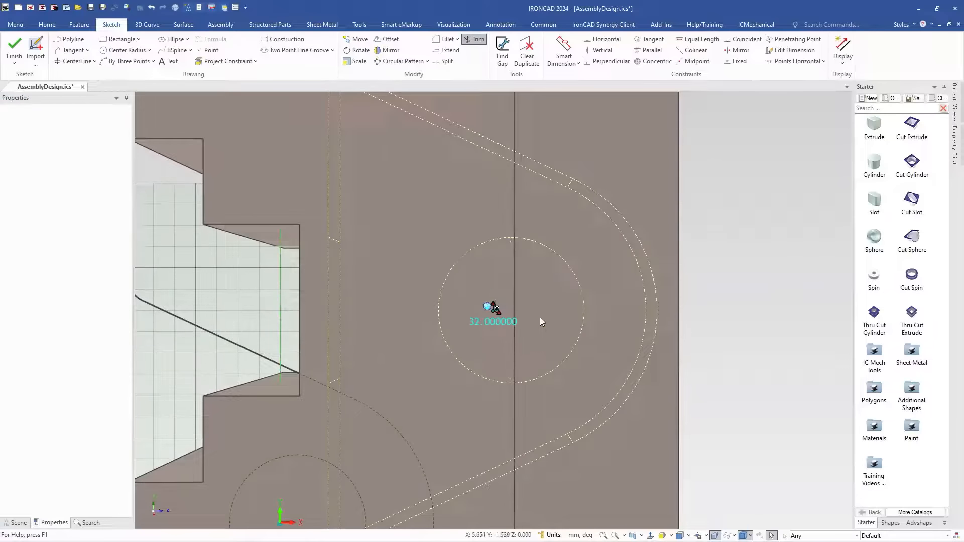
scroll(579, 315, down, 1)
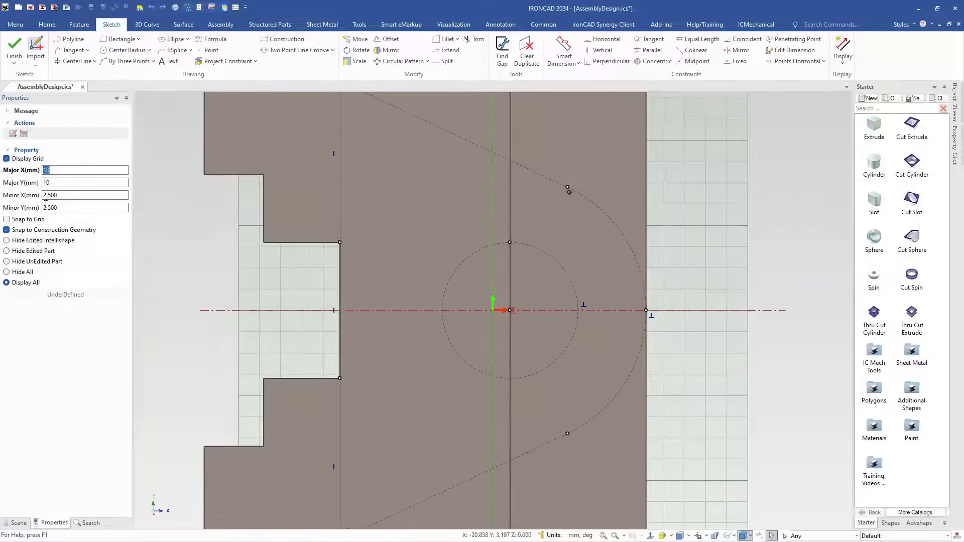
click(7, 272)
click(575, 291)
key(BackSpace)
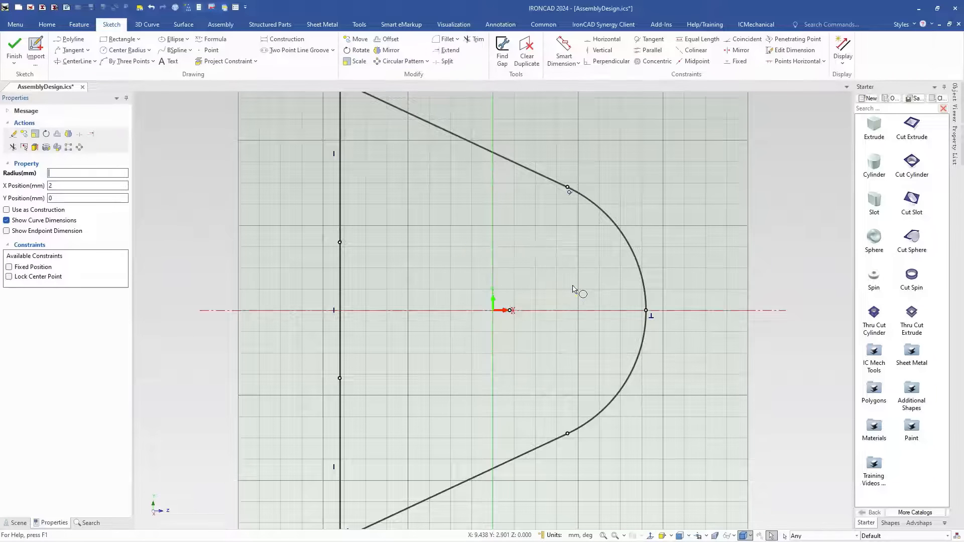
click(11, 48)
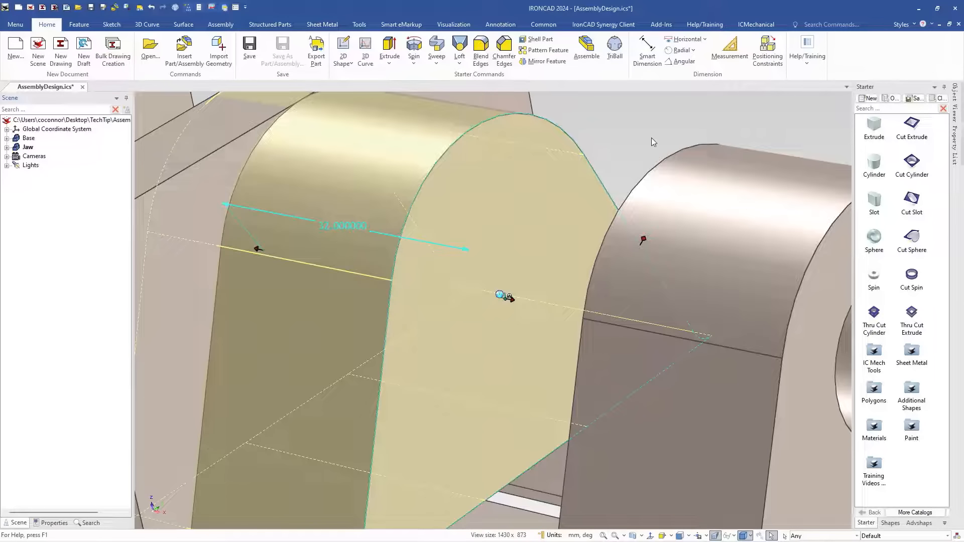
Step: Add a Cut Cylinder at the arc centre of the jaw boss's end face, 12 mm in diameter and 24 mm deep
drag(910, 171, 503, 281)
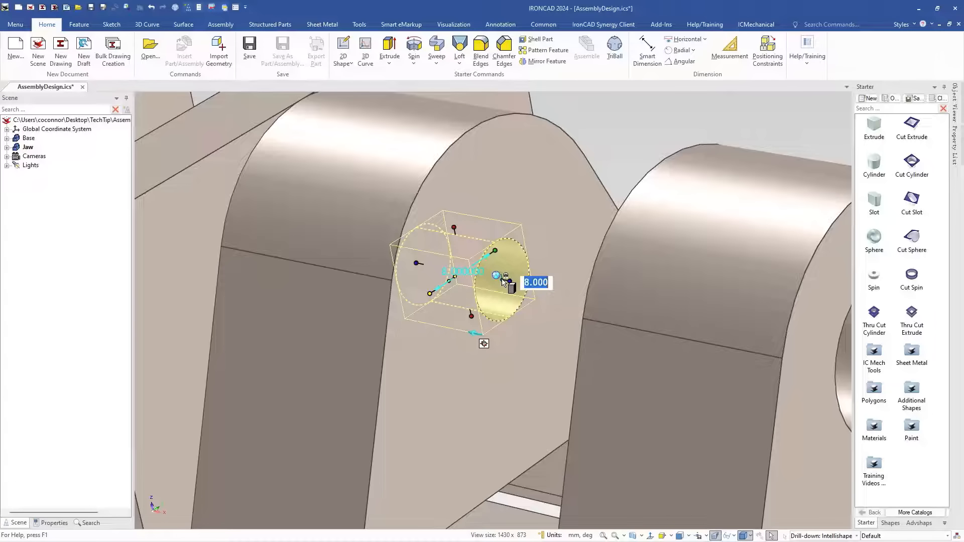
text(12)
key(Return)
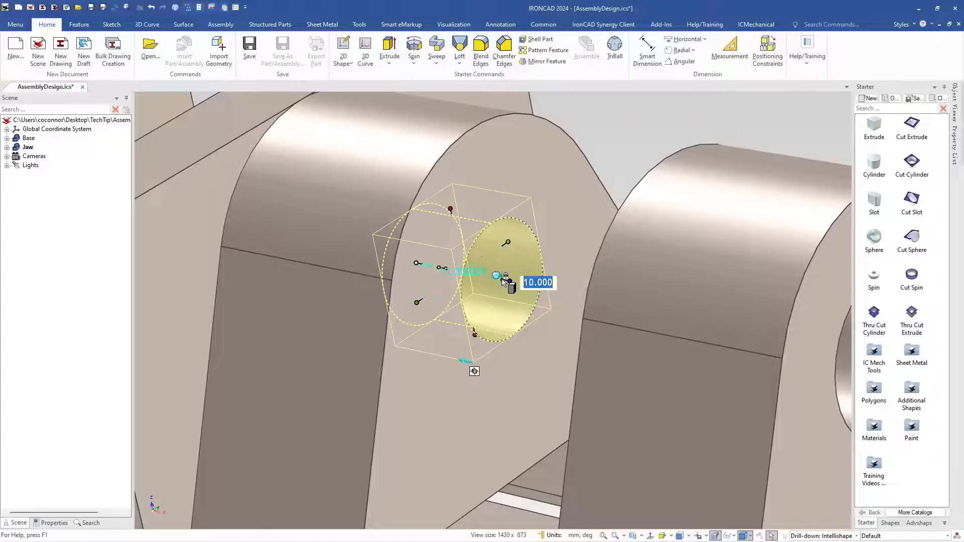
text(24)
key(Return)
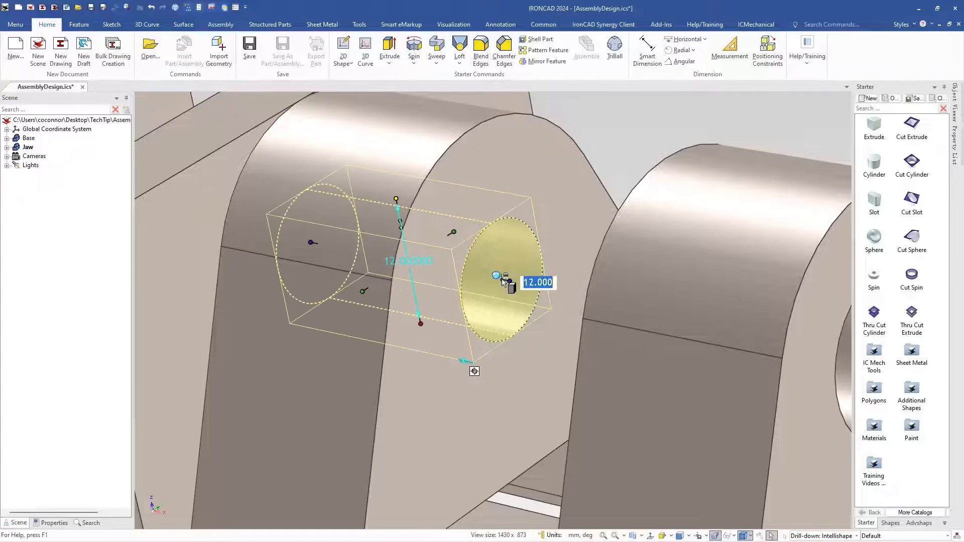
click(311, 242)
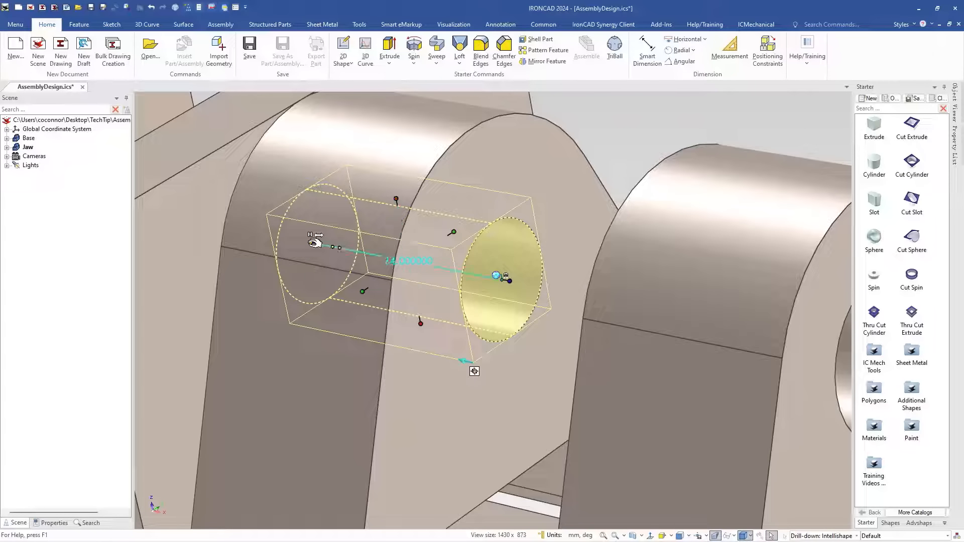
click(647, 107)
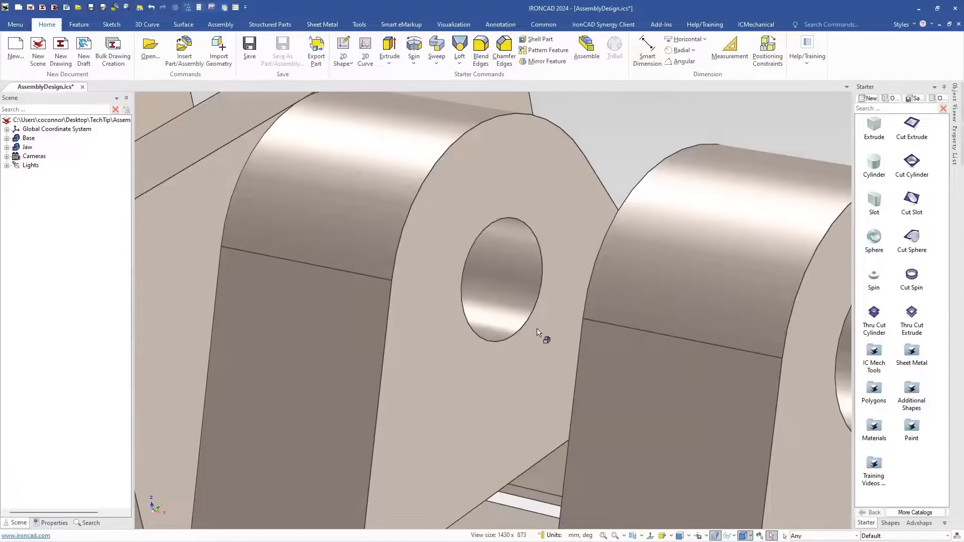
Step: Add an Extrude block on the jaw boss's end face, align its bottom with the base's top and set its height to 10 mm
middle_drag(543, 336, 585, 326)
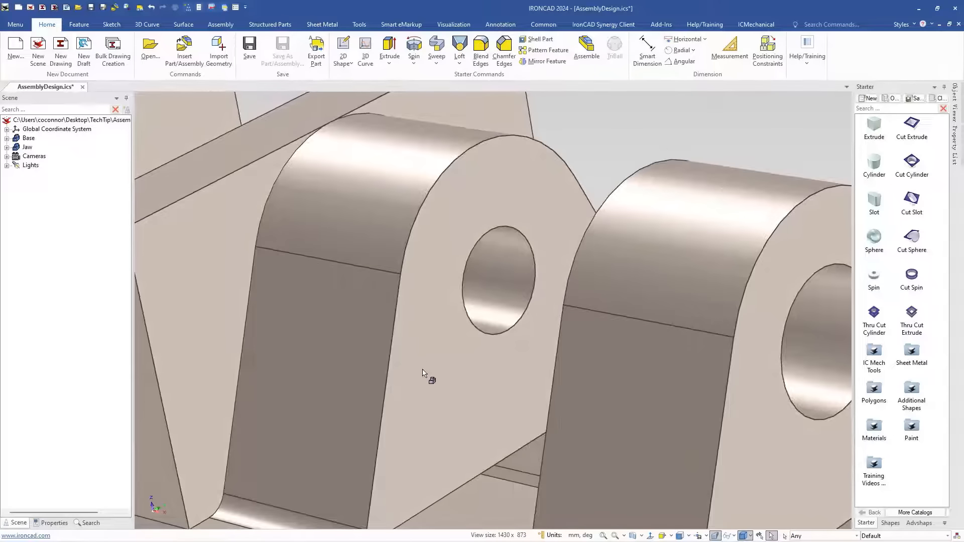
scroll(395, 431, down, 1)
scroll(397, 435, down, 2)
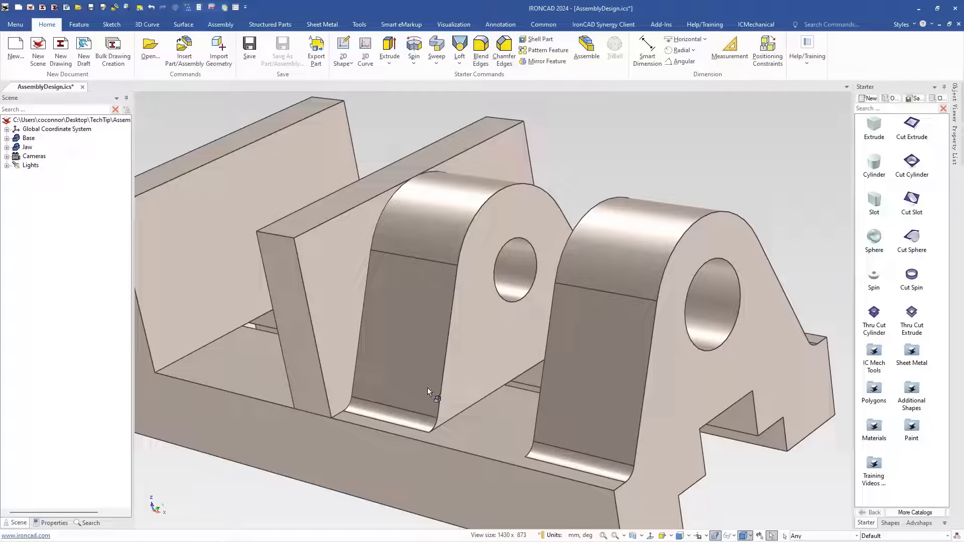
click(457, 391)
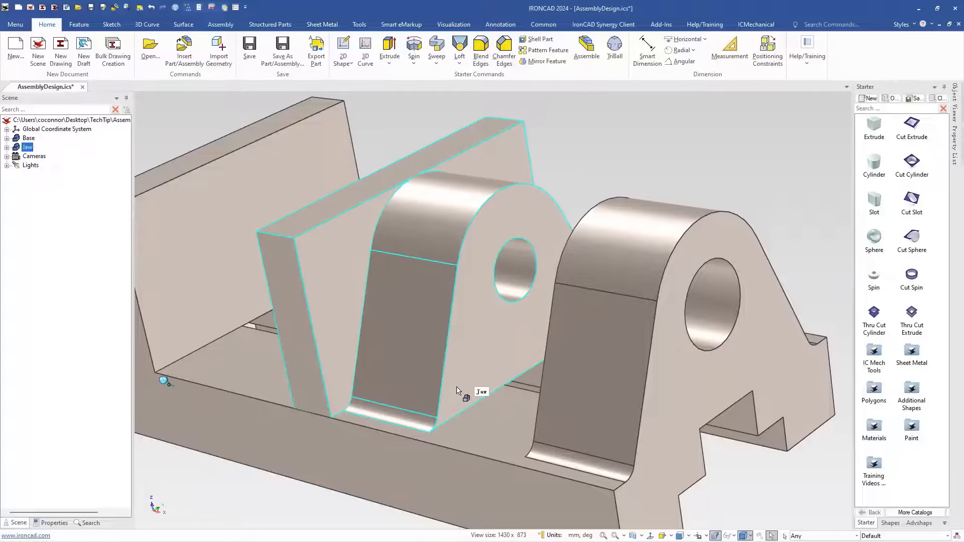
click(457, 390)
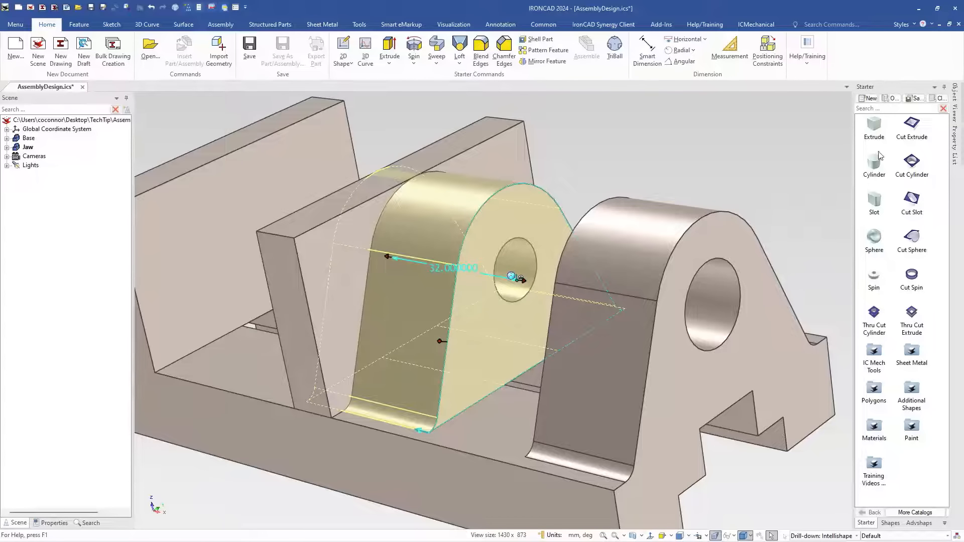
drag(874, 126, 524, 323)
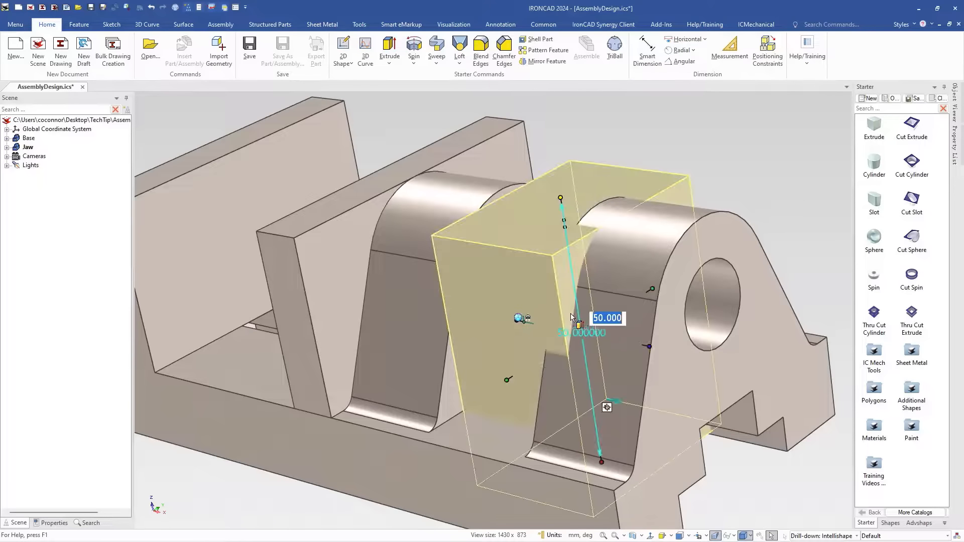
mouse_move(586, 480)
drag(586, 480, 590, 387)
mouse_move(583, 213)
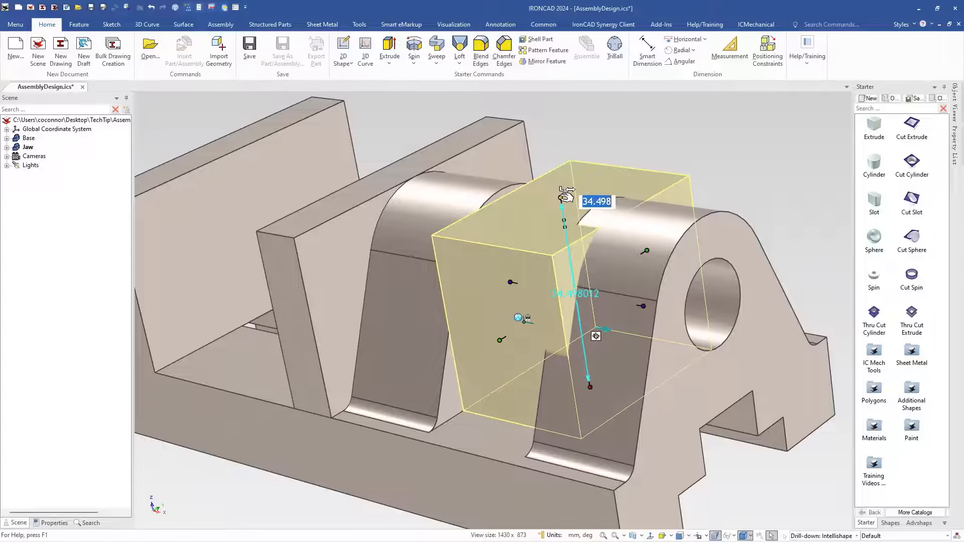
text(10)
key(Return)
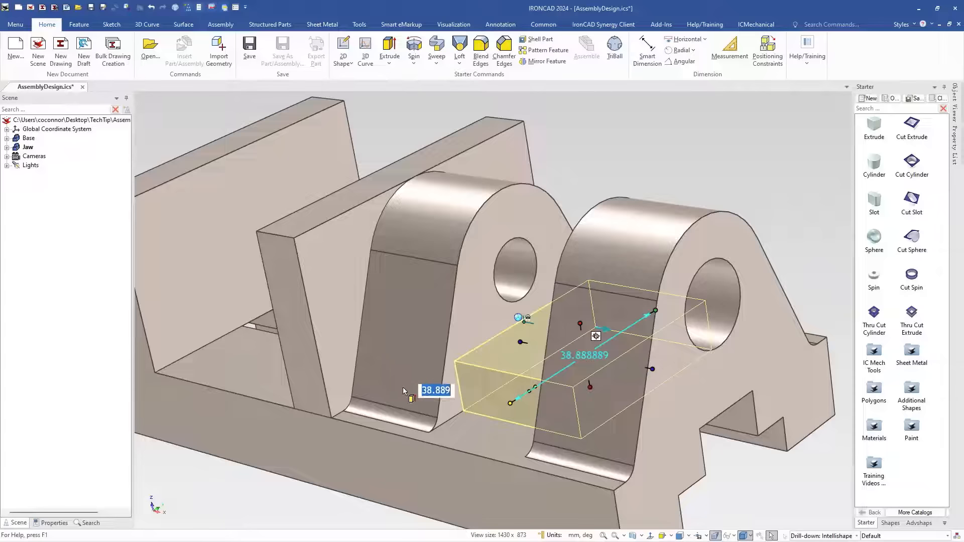
Step: Stretch the low block symmetrically to the jaw plate's side edges, extend it to the plate and end it flush with the boss's end face
mouse_move(498, 409)
drag(510, 404, 303, 376)
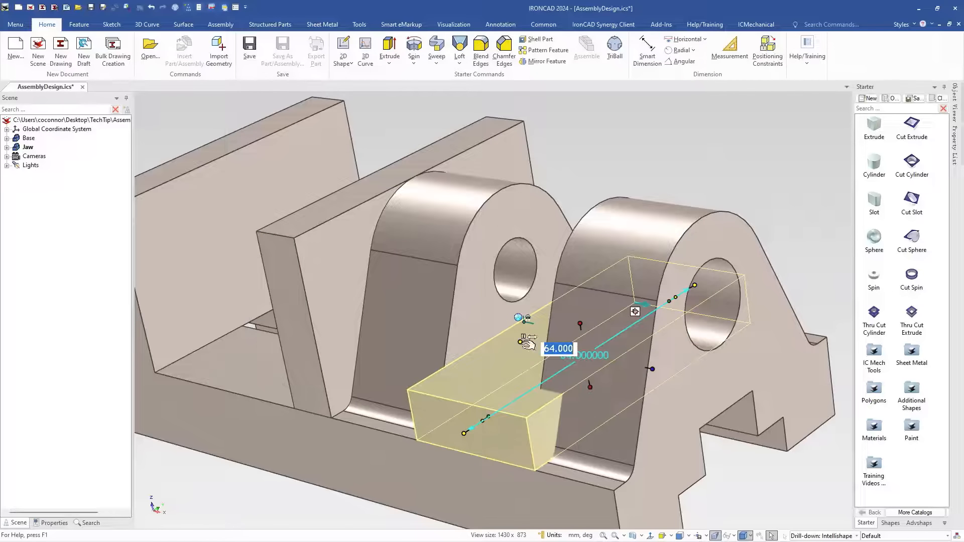
drag(525, 342, 341, 359)
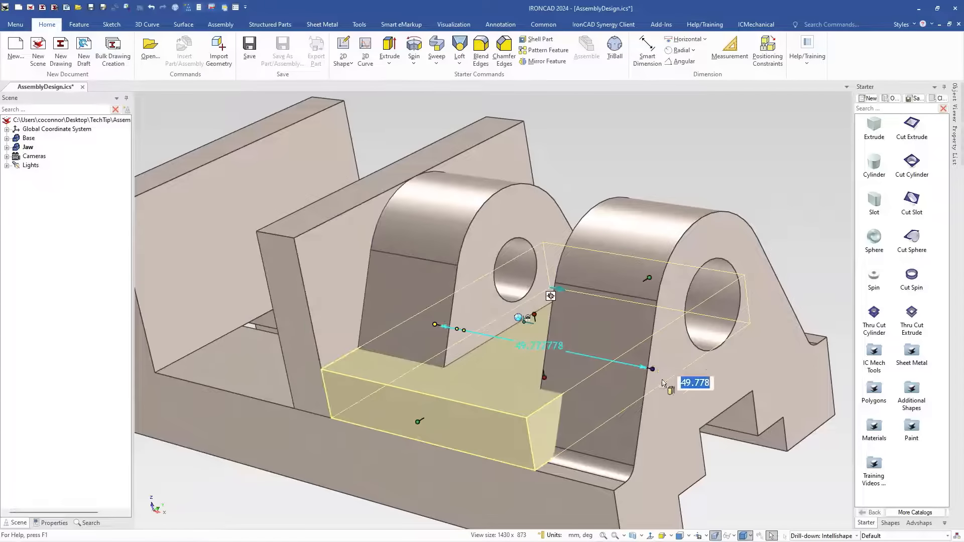
drag(655, 367, 608, 184)
click(593, 158)
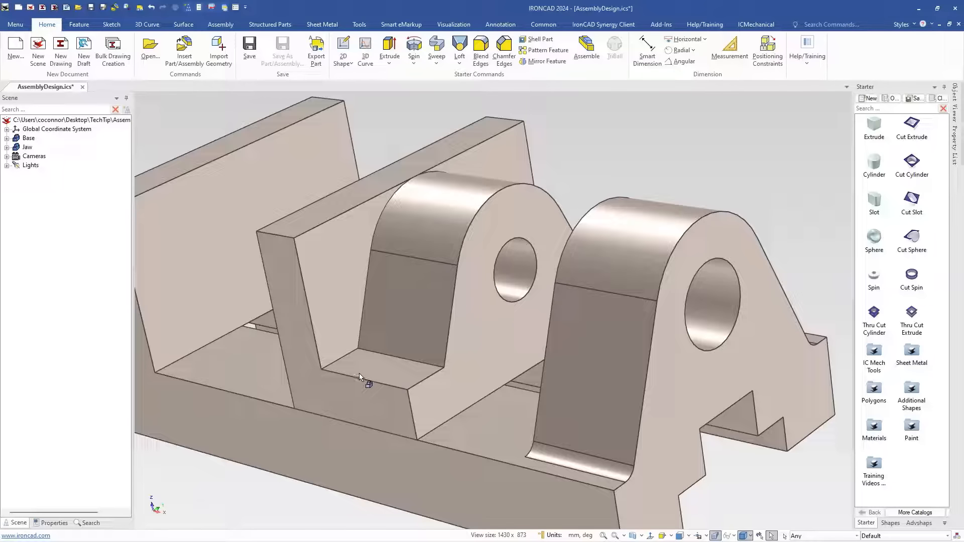
Step: Blend the two edges where the jaw boss's sides meet the foot block with a 3 mm radius
click(411, 364)
click(411, 364)
click(414, 365)
right_click(416, 366)
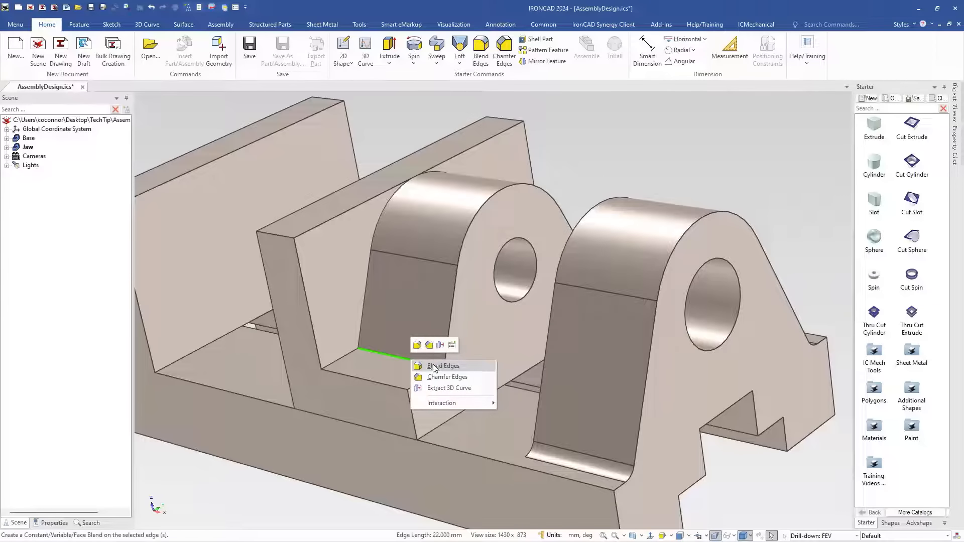
click(430, 369)
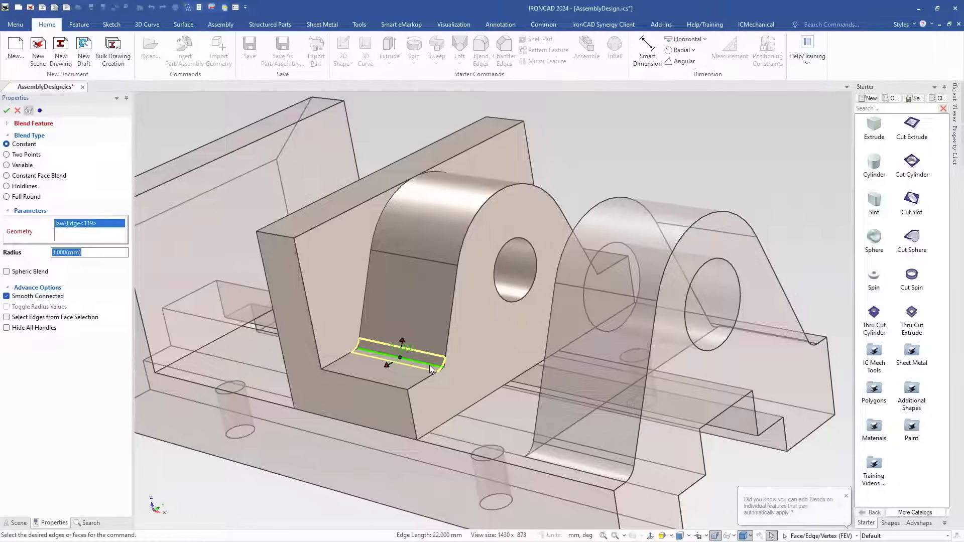
middle_drag(598, 427, 594, 387)
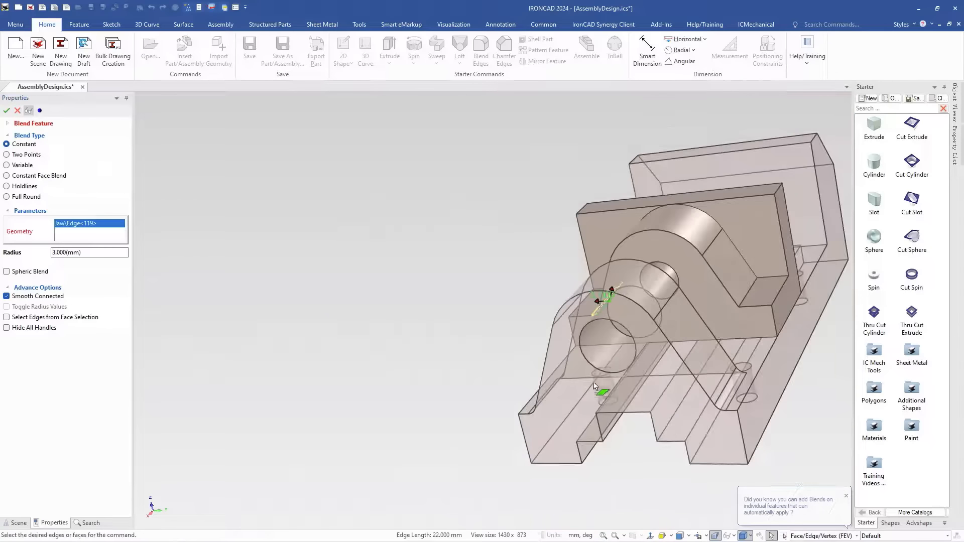
click(748, 296)
right_click(748, 296)
click(761, 31)
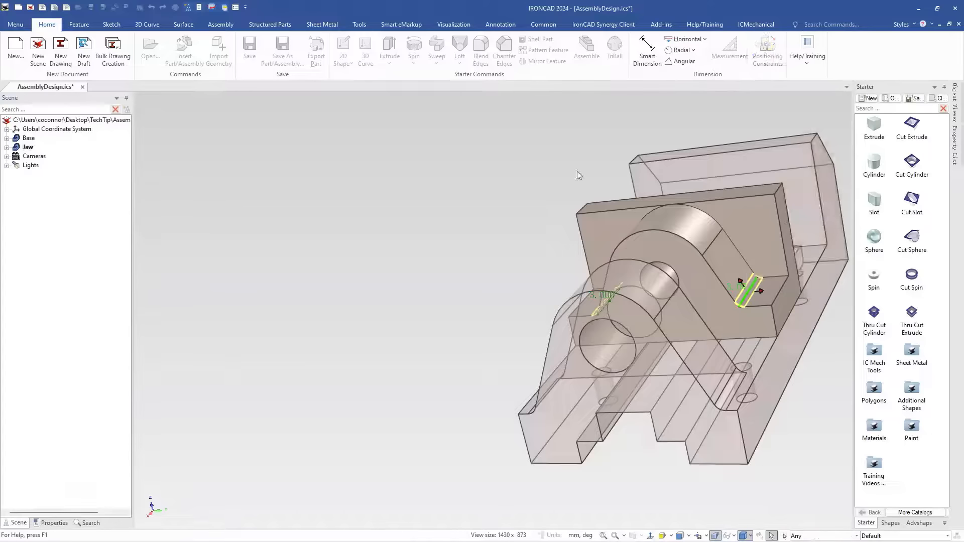
Step: Paint the Base part solid orange with SmartPaint
middle_drag(581, 491, 337, 293)
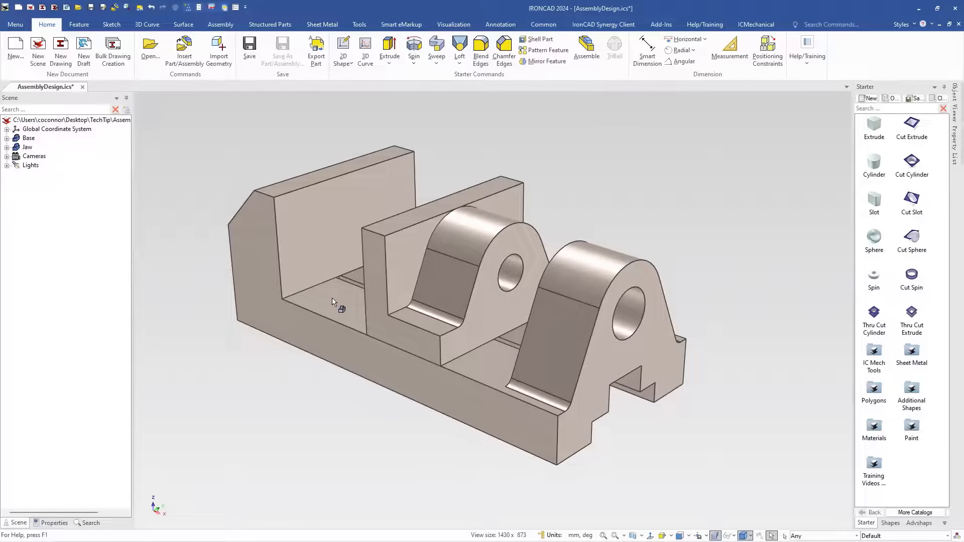
scroll(332, 298, up, 2)
scroll(613, 327, down, 2)
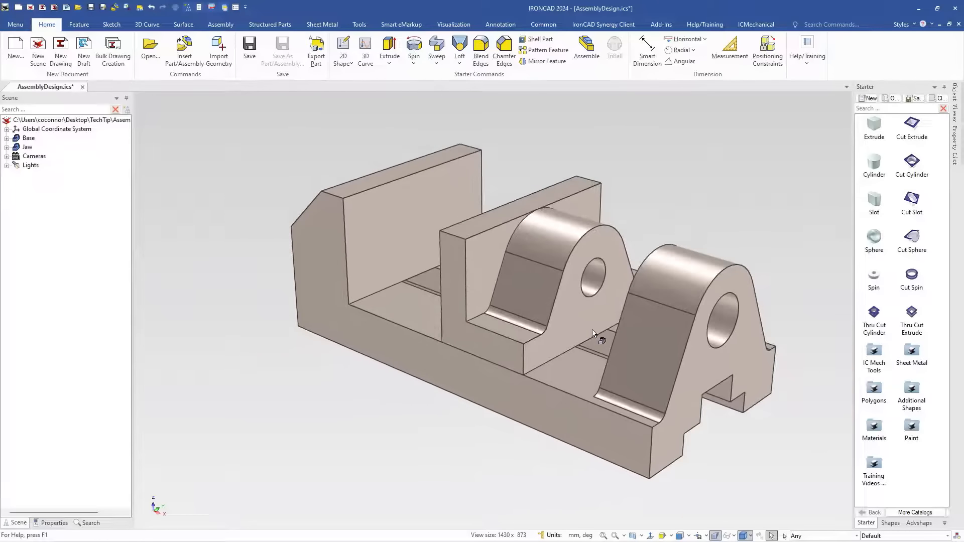
click(365, 295)
right_click(362, 293)
click(400, 354)
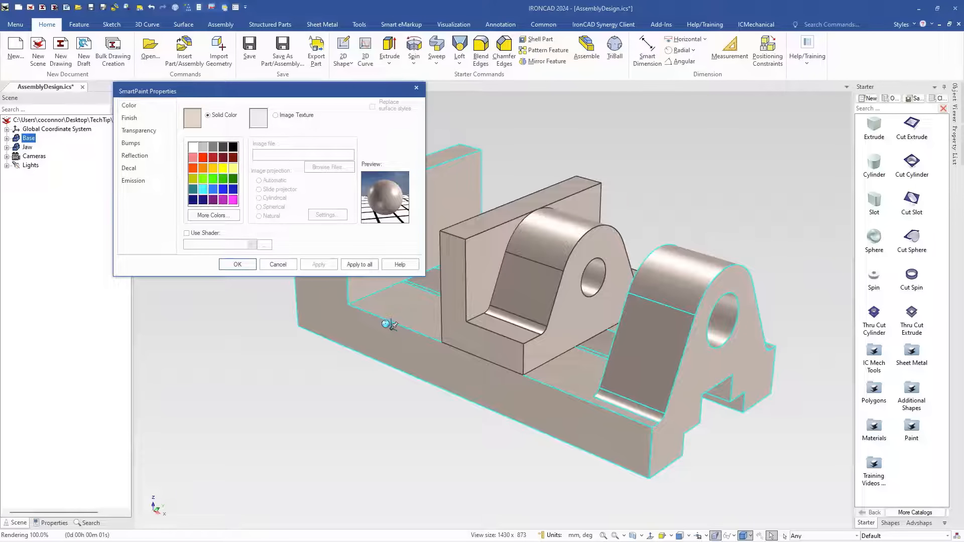
click(203, 168)
click(237, 264)
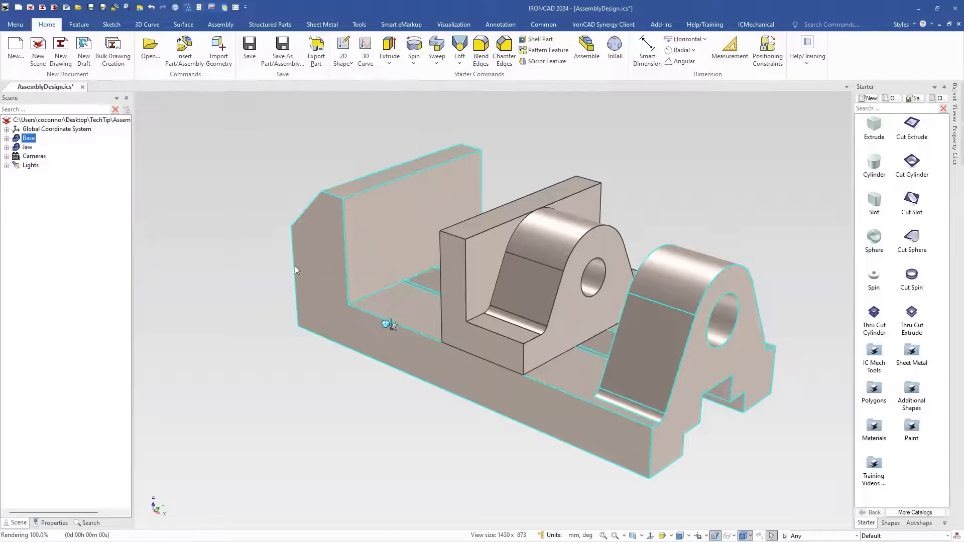
Step: Paint the Jaw part solid green with SmartPaint
click(507, 286)
right_click(507, 286)
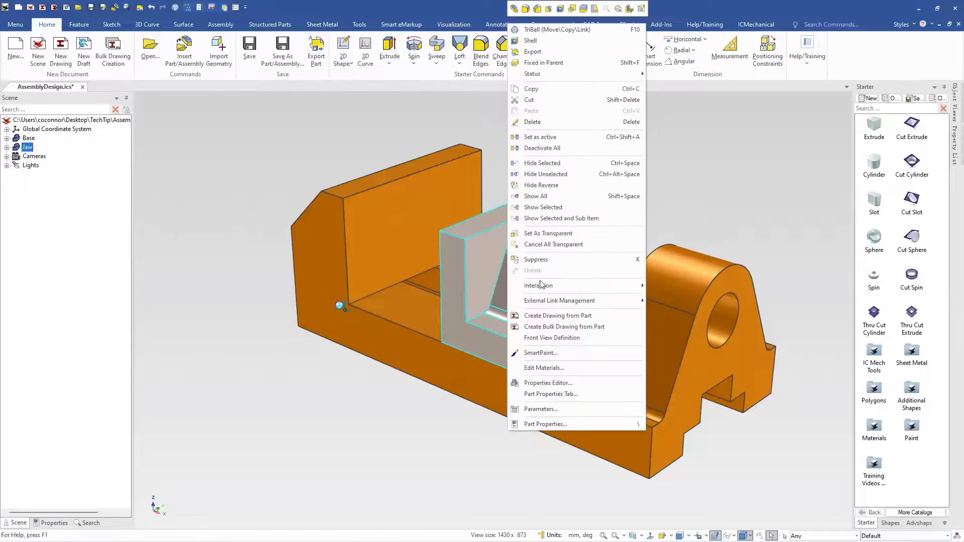
click(341, 326)
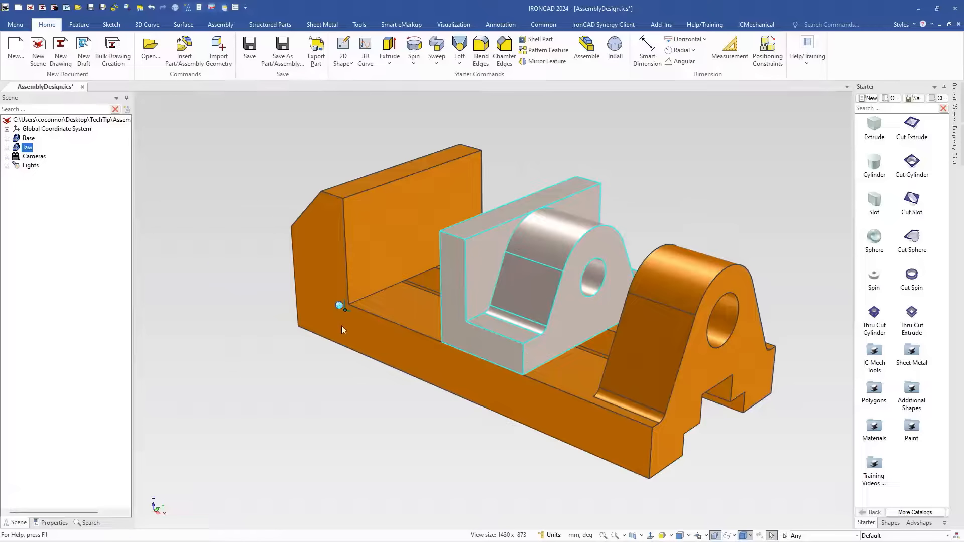
click(223, 178)
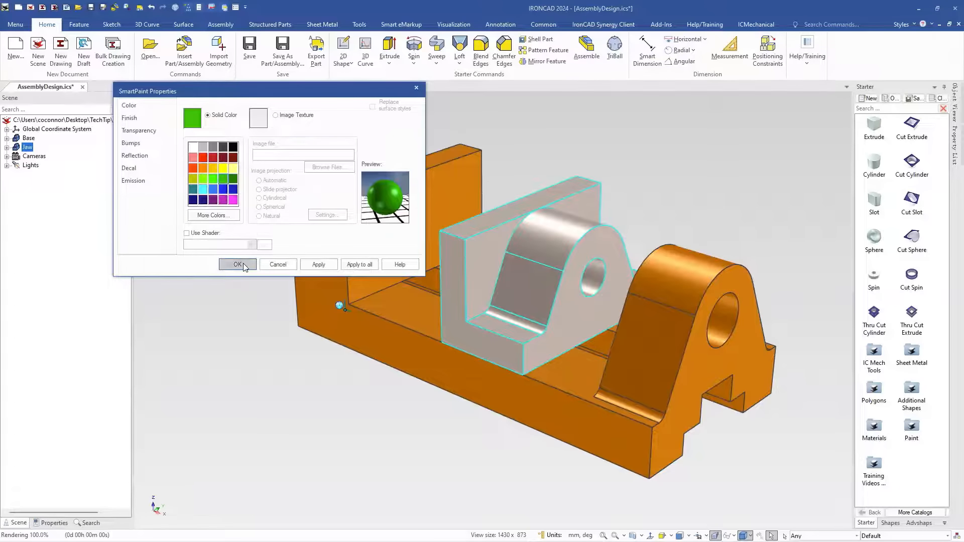
click(243, 263)
Step: Add an Extrude block on the jaw's underside inside the base slot, 16 mm wide across the slot and 32 mm long
scroll(621, 288, up, 3)
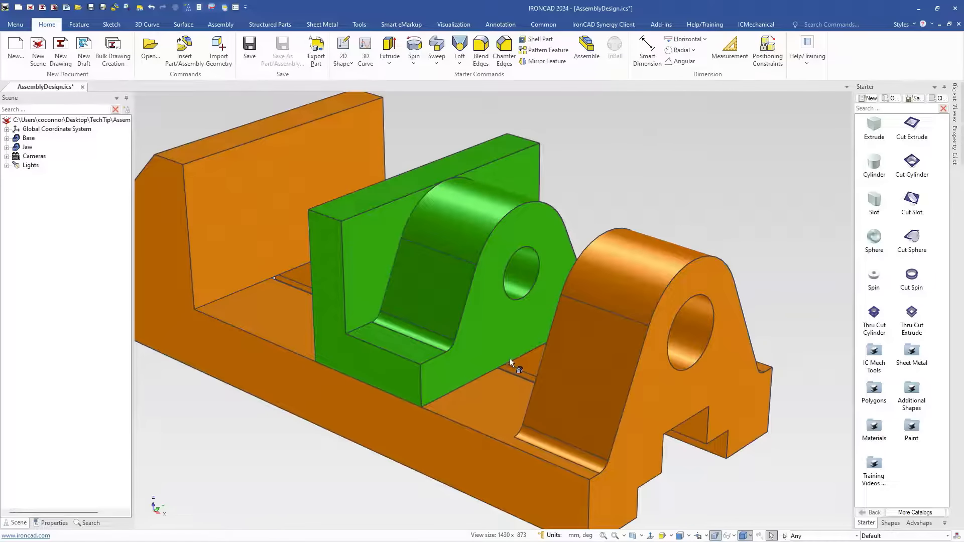
middle_drag(510, 374, 544, 302)
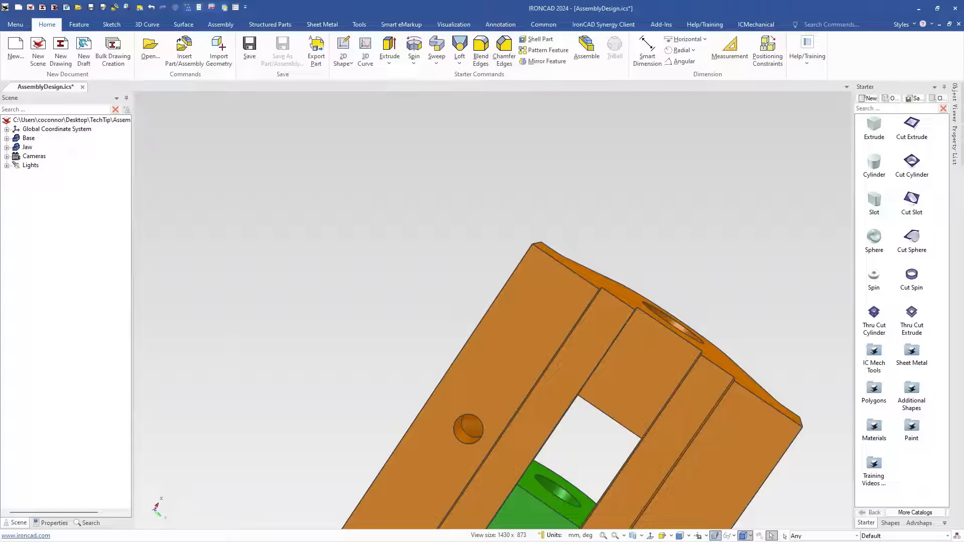
middle_drag(420, 431, 460, 432)
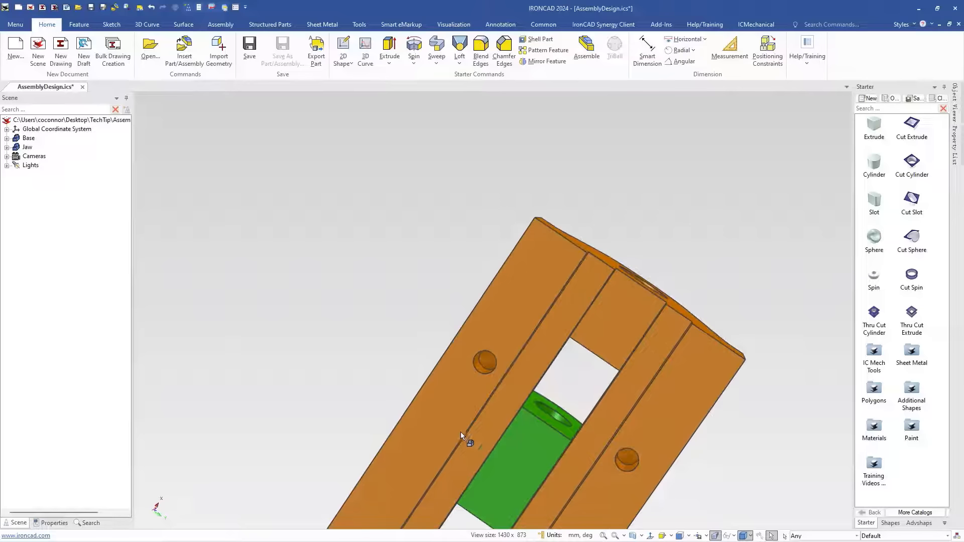
scroll(460, 480, down, 1)
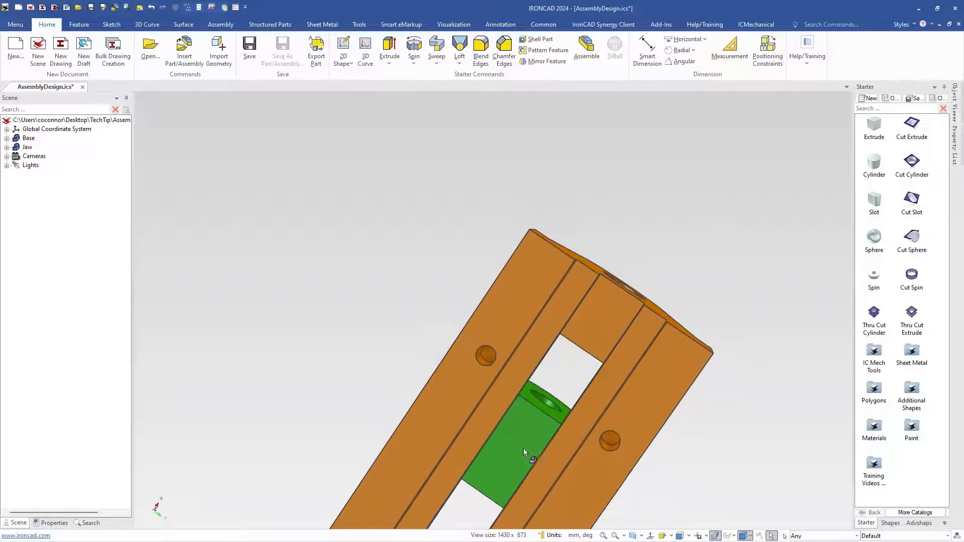
drag(875, 129, 511, 453)
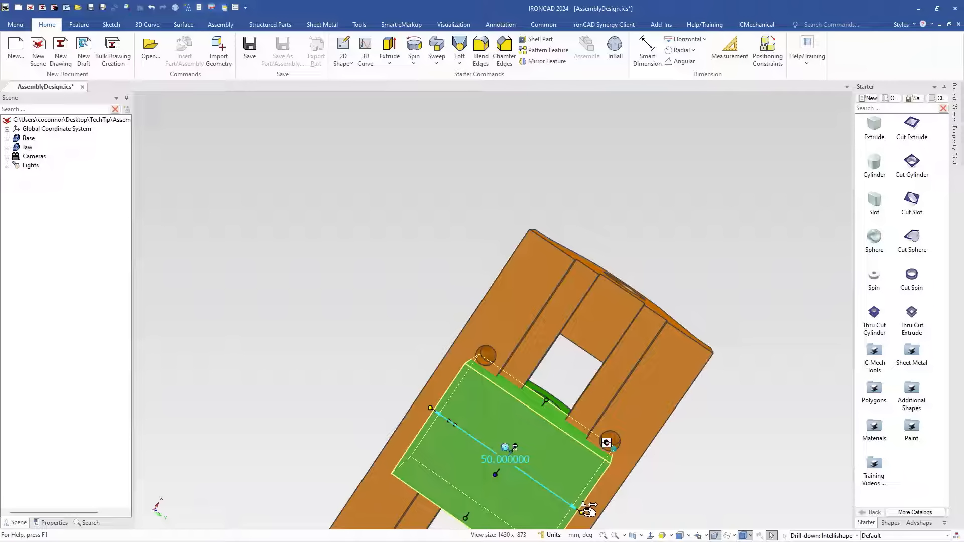
drag(582, 510, 569, 504)
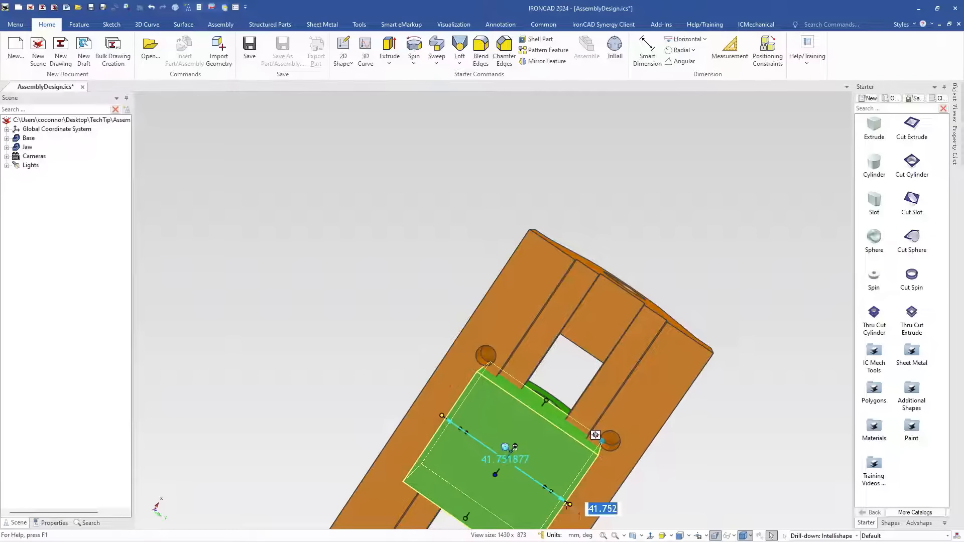
text(16)
key(Return)
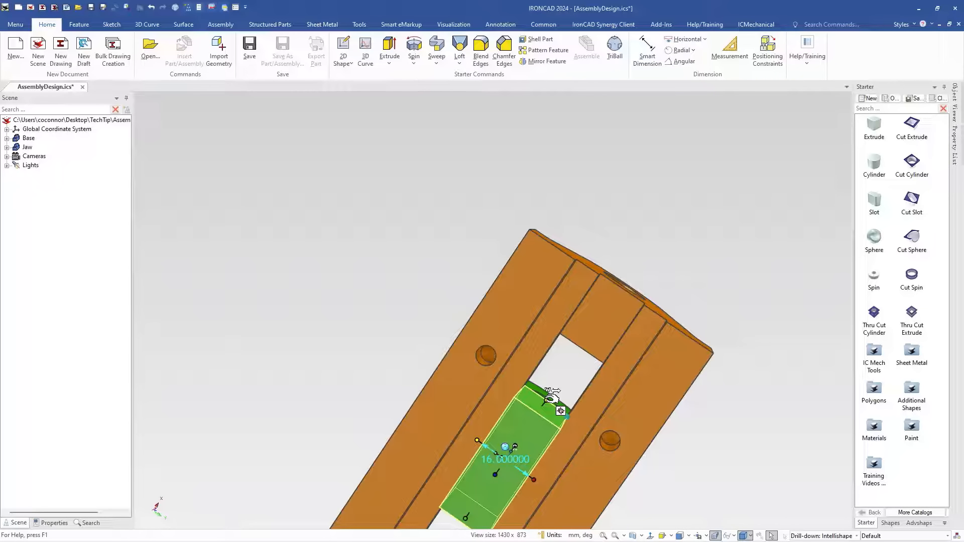
drag(550, 398, 544, 407)
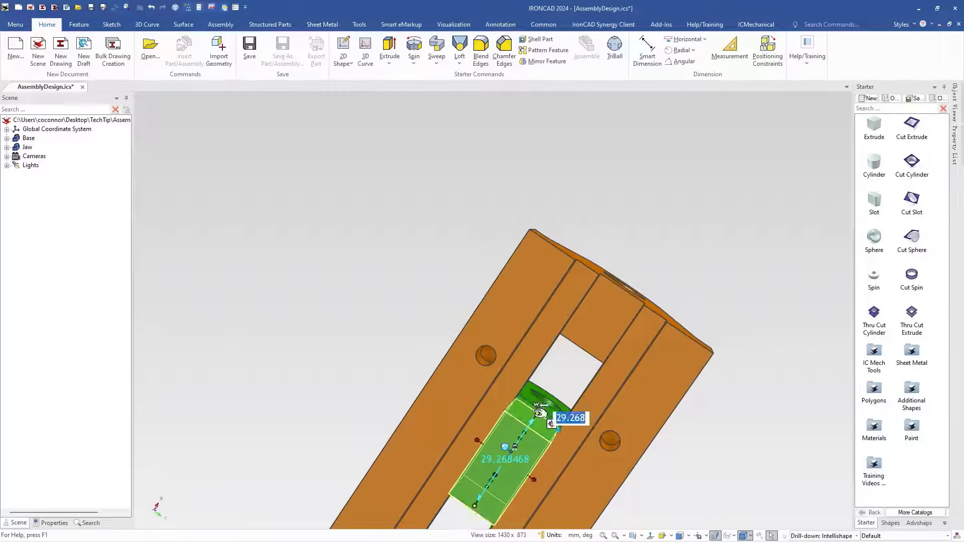
text(32)
key(Return)
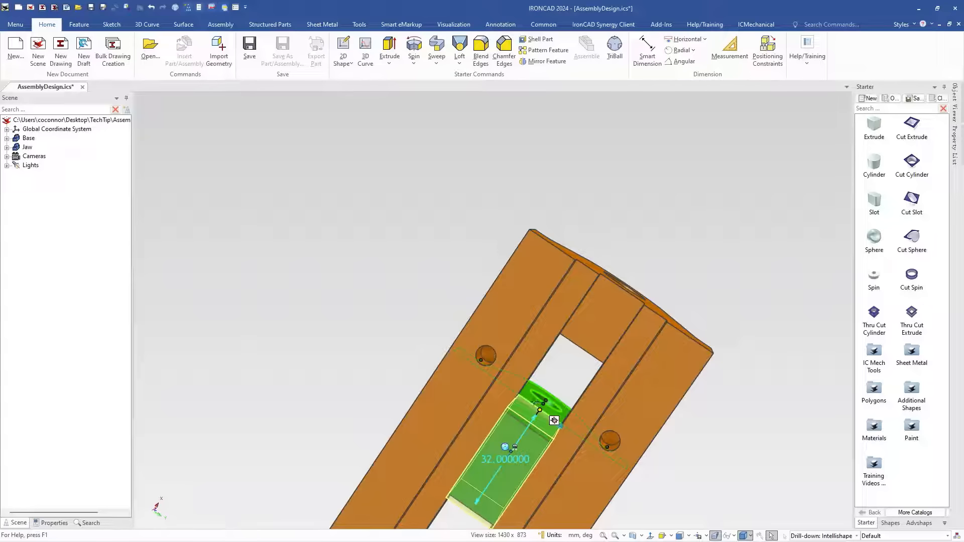
click(744, 464)
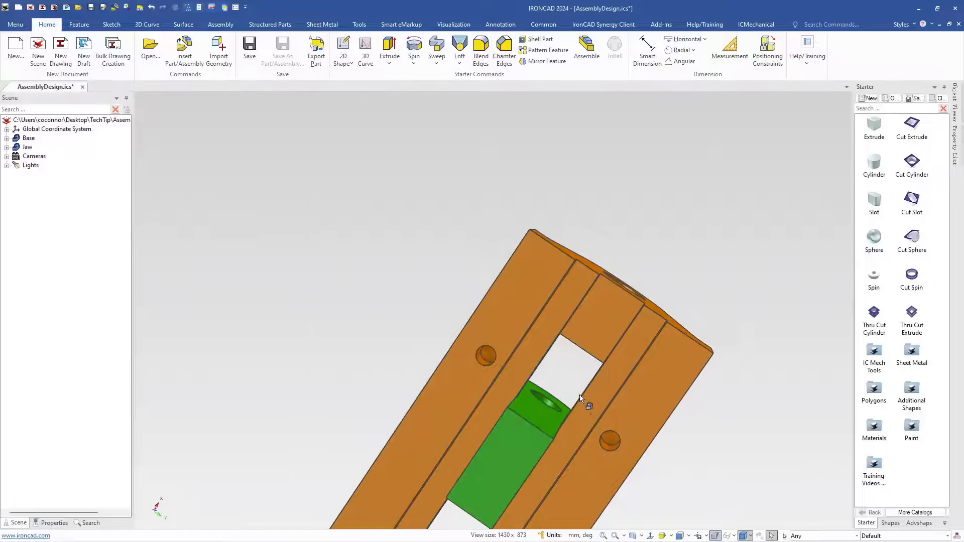
Step: Shorten the height of the block under the jaw so it ends flush with the recessed channel face of the base's underside
middle_drag(567, 387, 518, 455)
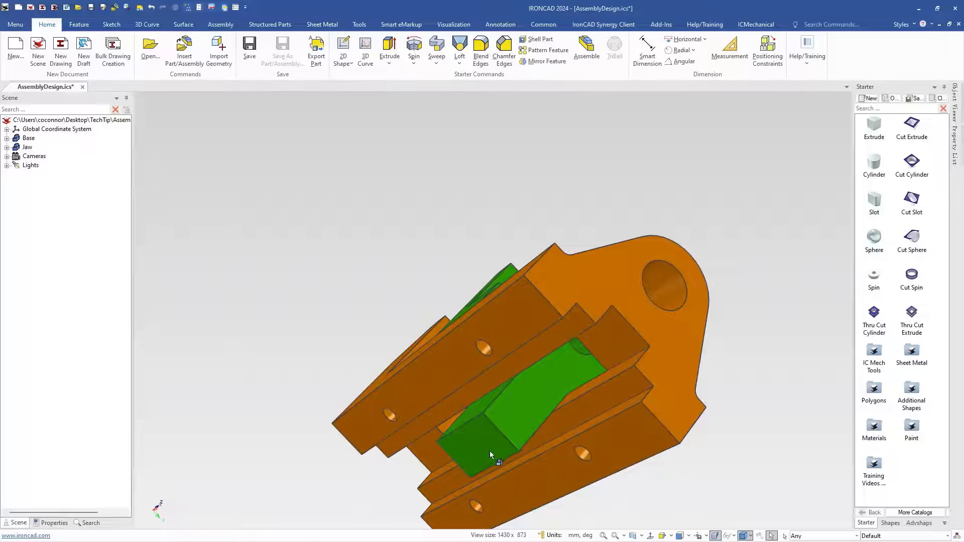
click(471, 447)
click(472, 447)
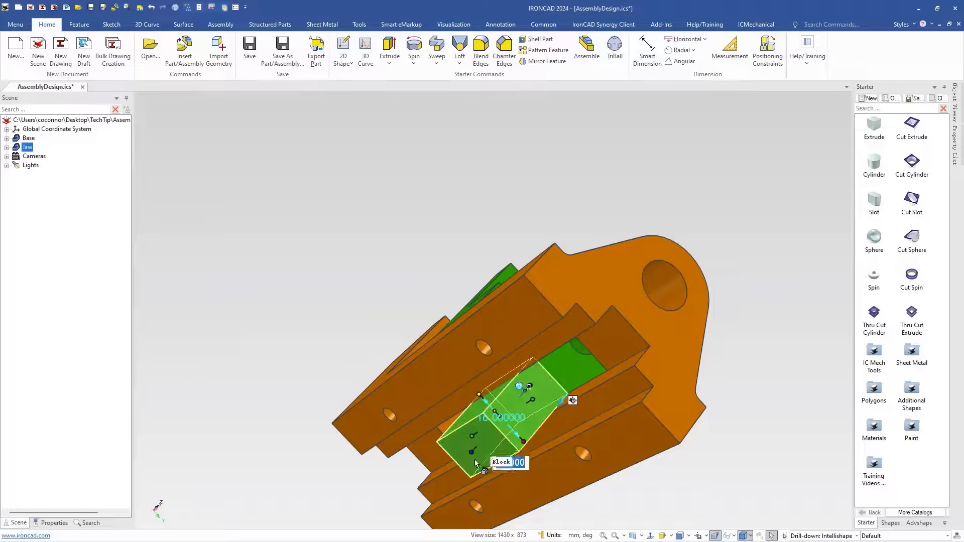
shift+drag(472, 450, 473, 449)
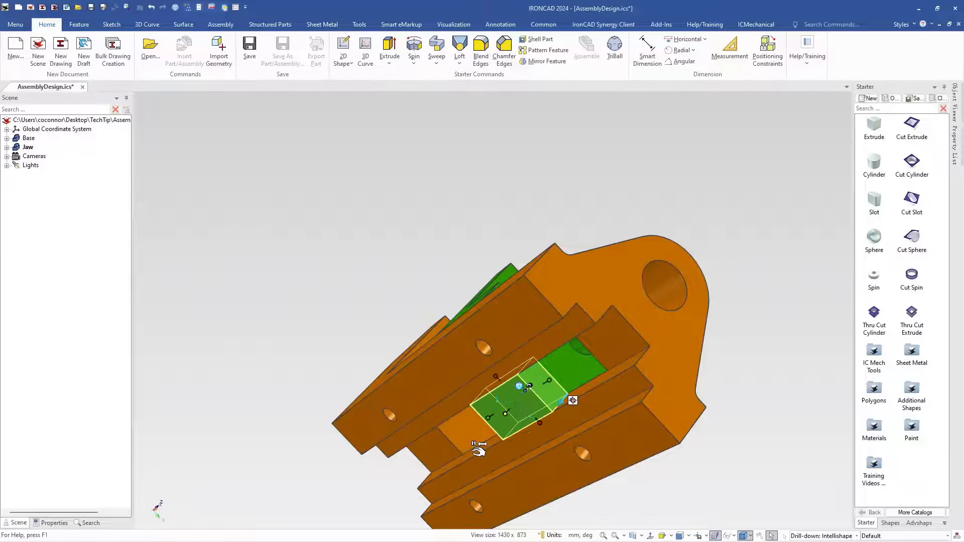
click(761, 331)
Step: Add a simple IC Mech Tools hole at the midpoint of the slide block's end edge, 6 mm in diameter and 16 mm deep
middle_drag(554, 349, 556, 393)
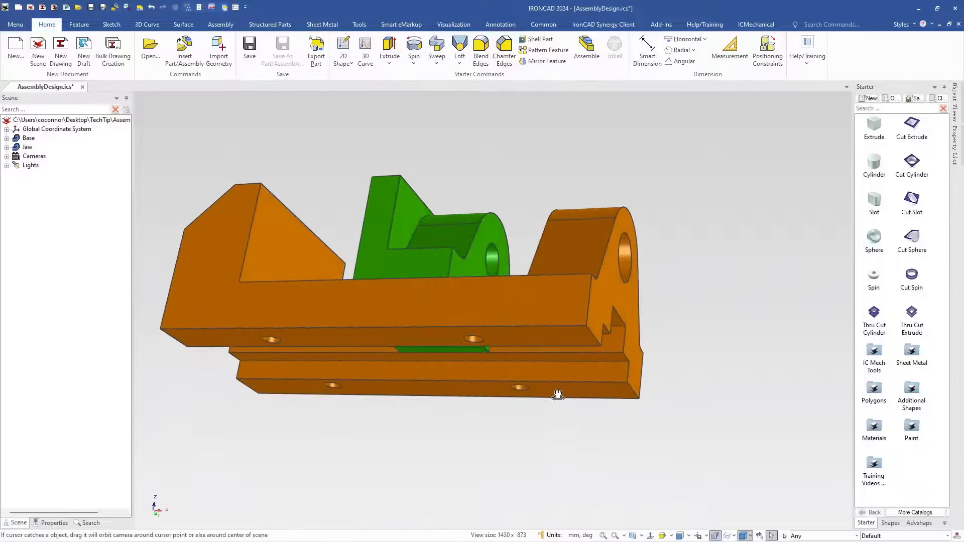
middle_drag(437, 384, 427, 288)
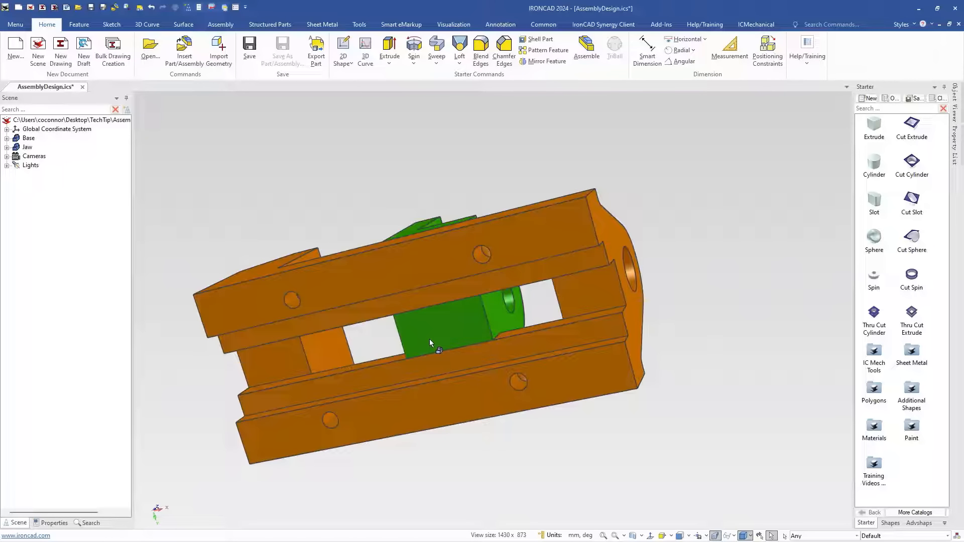
middle_drag(427, 324, 429, 284)
scroll(441, 297, up, 3)
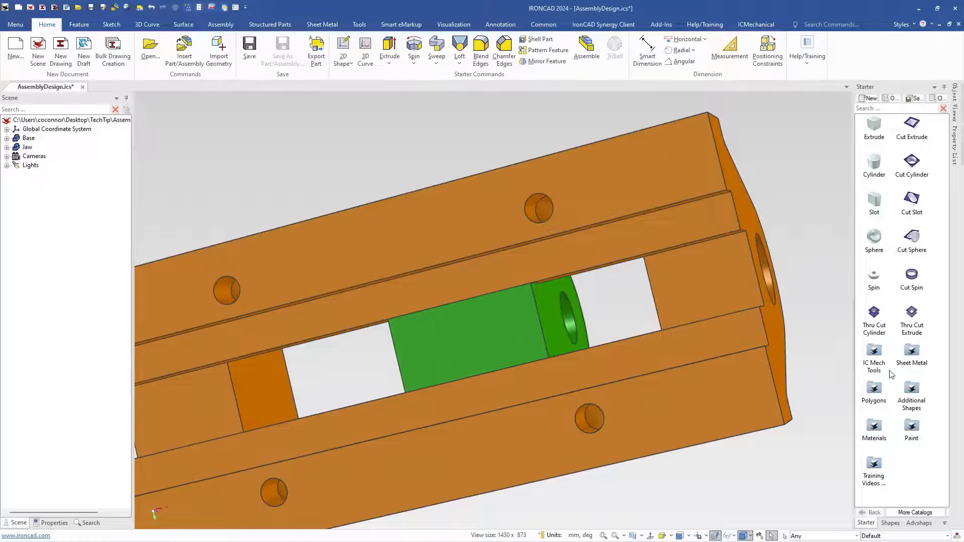
drag(539, 321, 539, 321)
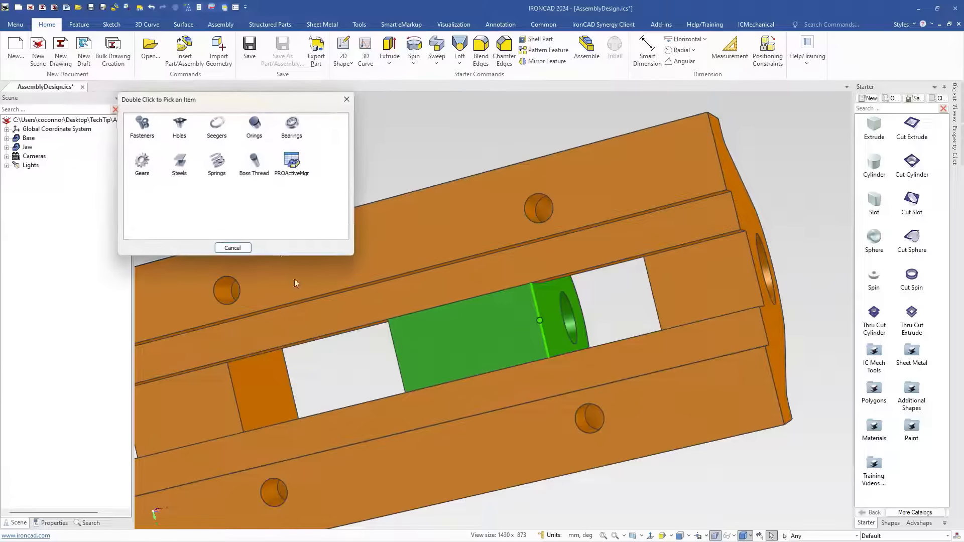
double_click(177, 129)
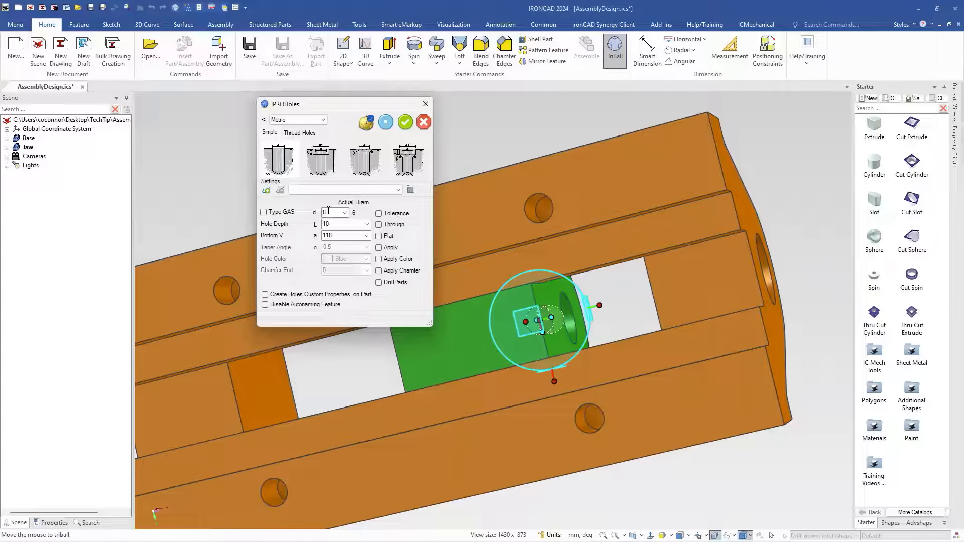
double_click(336, 224)
text(16)
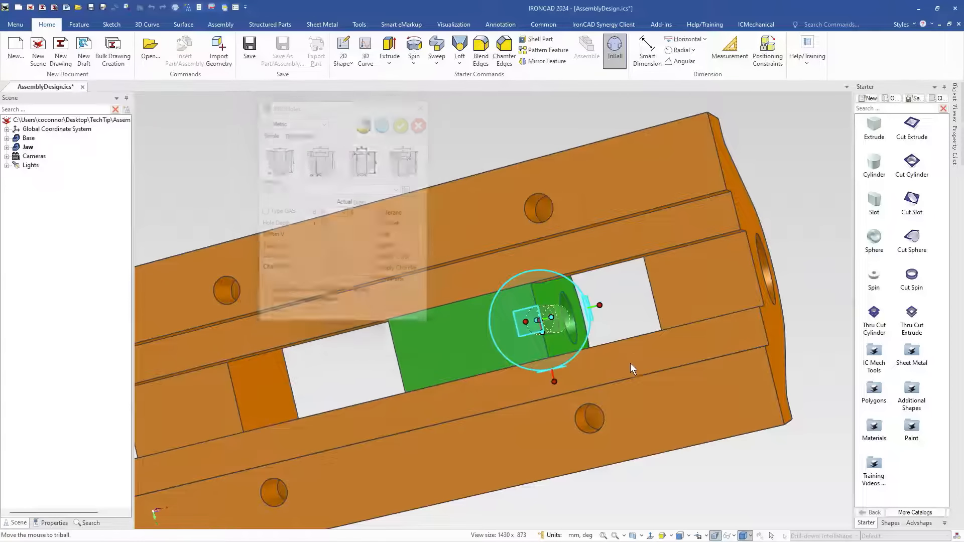
Step: Move the hole 8 mm inward along the slide block's length from its end edge
drag(601, 306, 591, 308)
text(8)
key(Return)
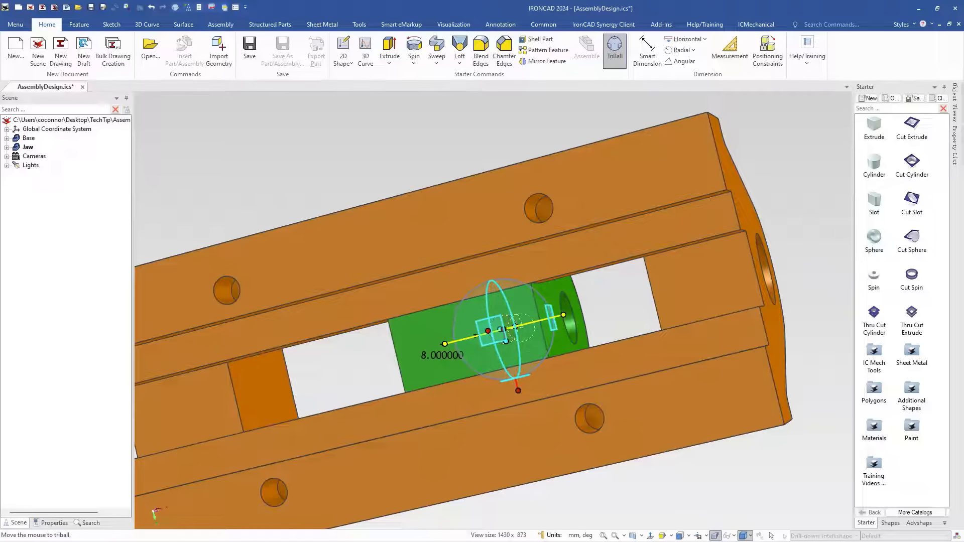
Step: Repeat the hole once along the slide block's length at a distance of 16 mm
right_drag(564, 315, 532, 322)
click(595, 345)
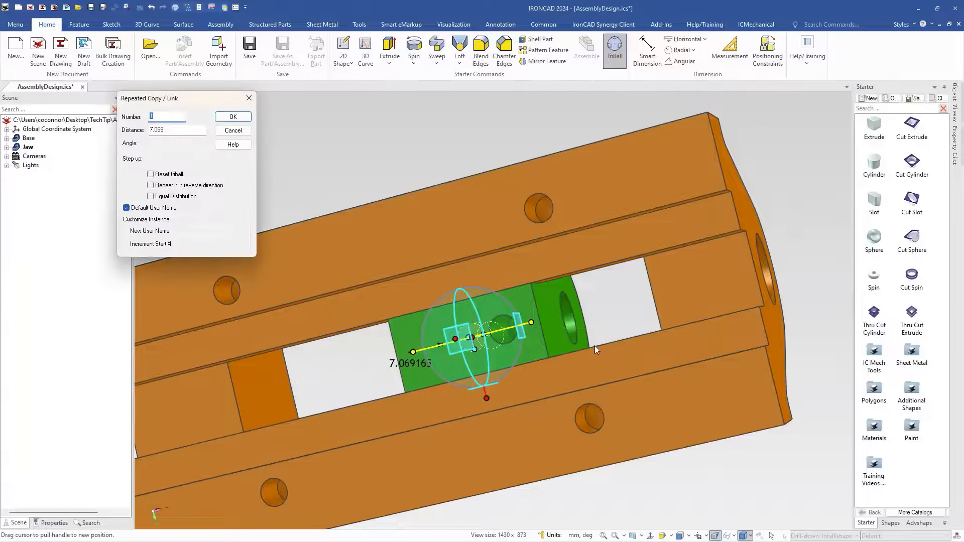
key(Tab)
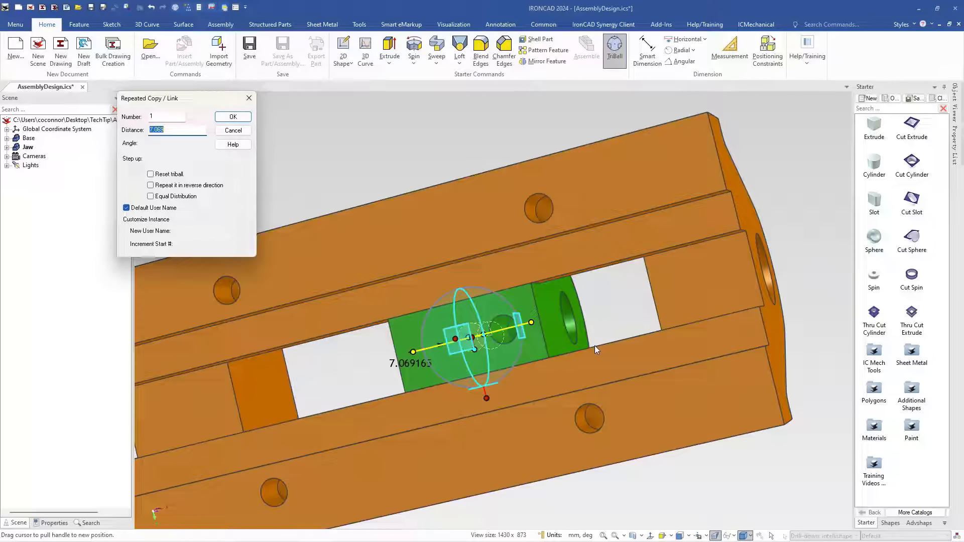
text(16)
key(Return)
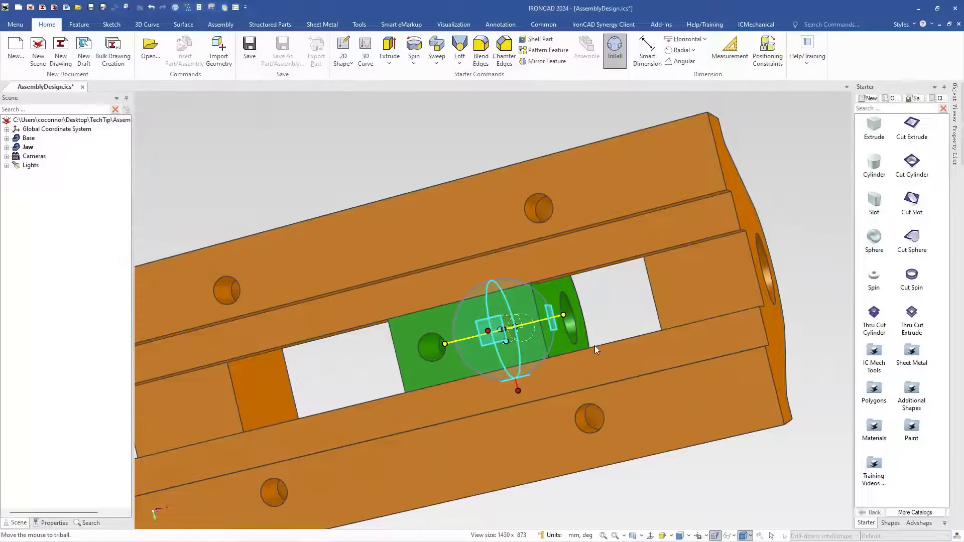
middle_drag(582, 316, 523, 155)
scroll(525, 160, down, 3)
scroll(557, 215, up, 5)
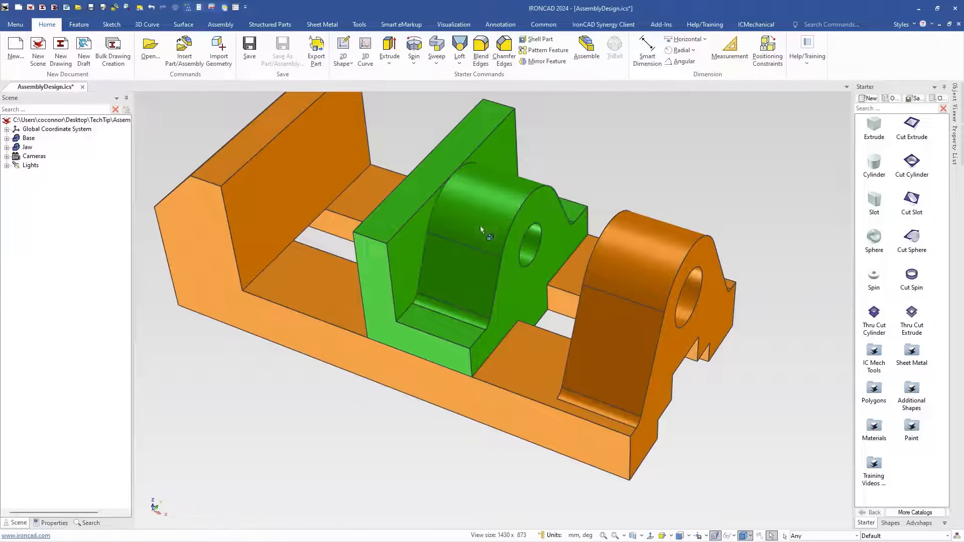
Step: Add a counterbored IC Mech Tools hole on the jaw boss's outer arc edge: 6 mm diameter, 16 mm deep, counterbore 10 mm diameter and 4 mm deep
scroll(598, 228, up, 1)
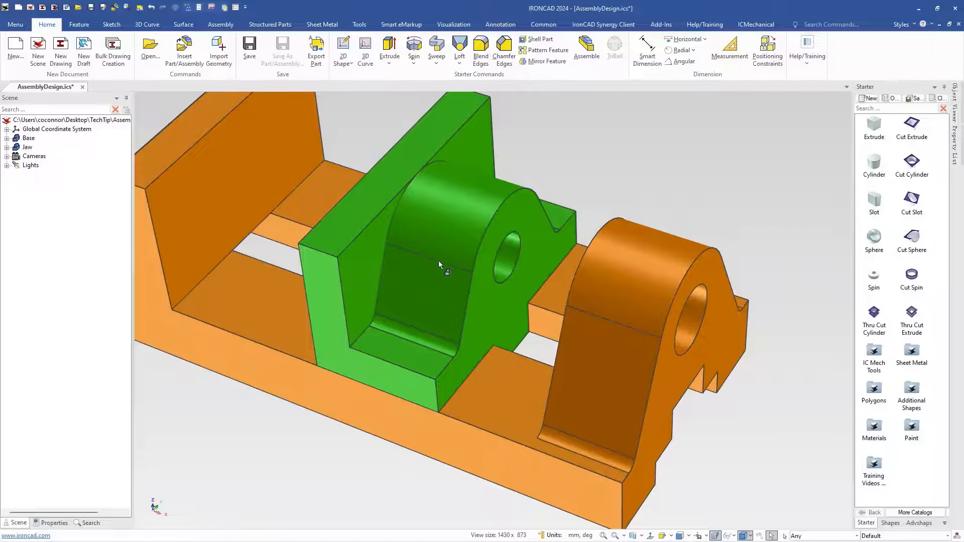
scroll(438, 261, up, 3)
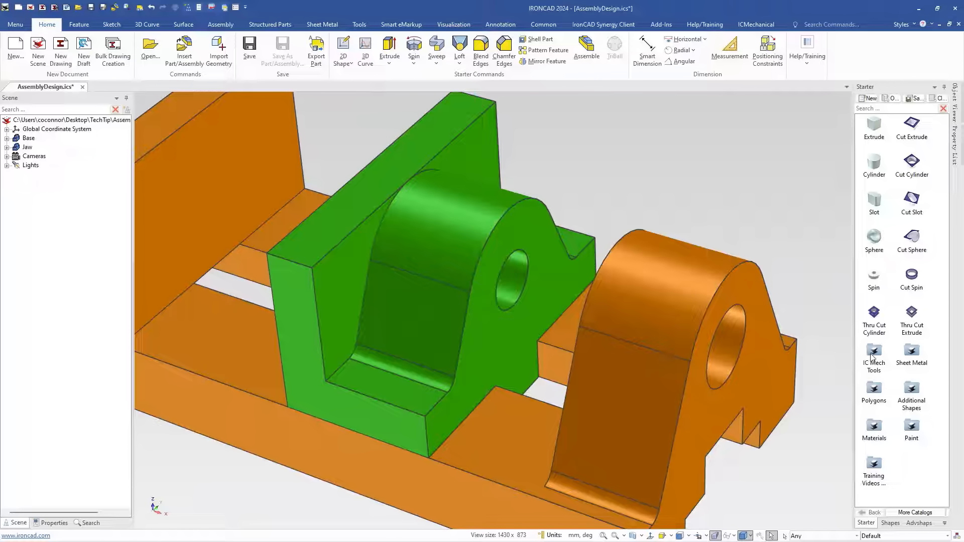
drag(877, 356, 508, 209)
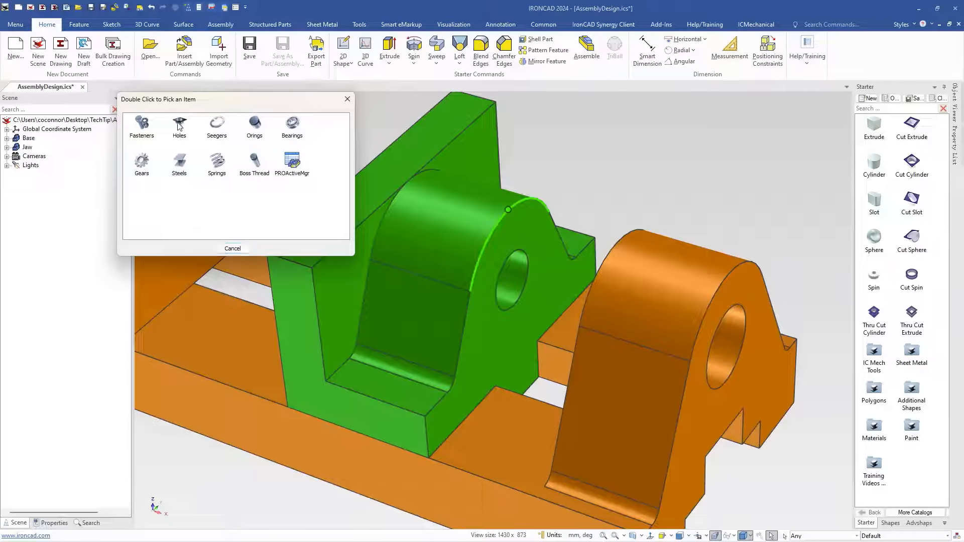
double_click(179, 123)
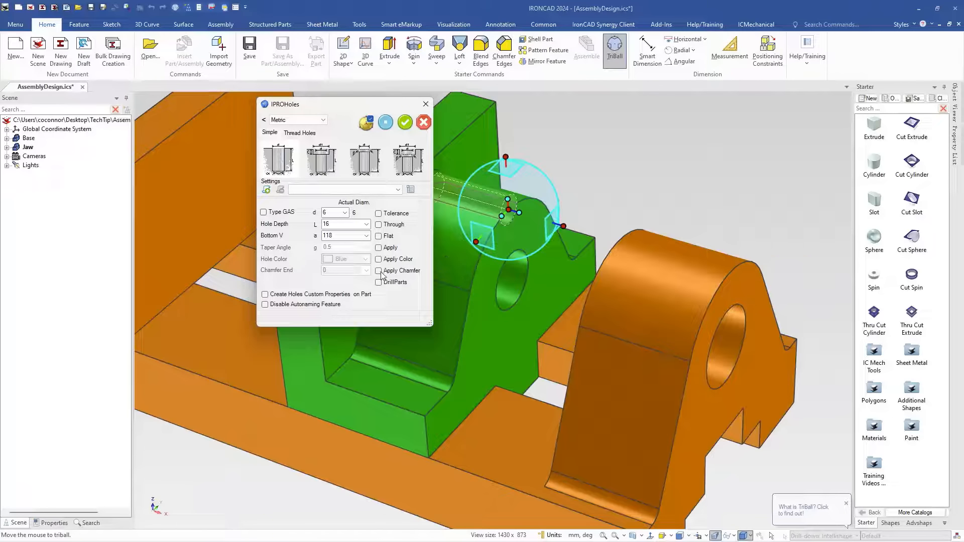
double_click(336, 225)
click(322, 160)
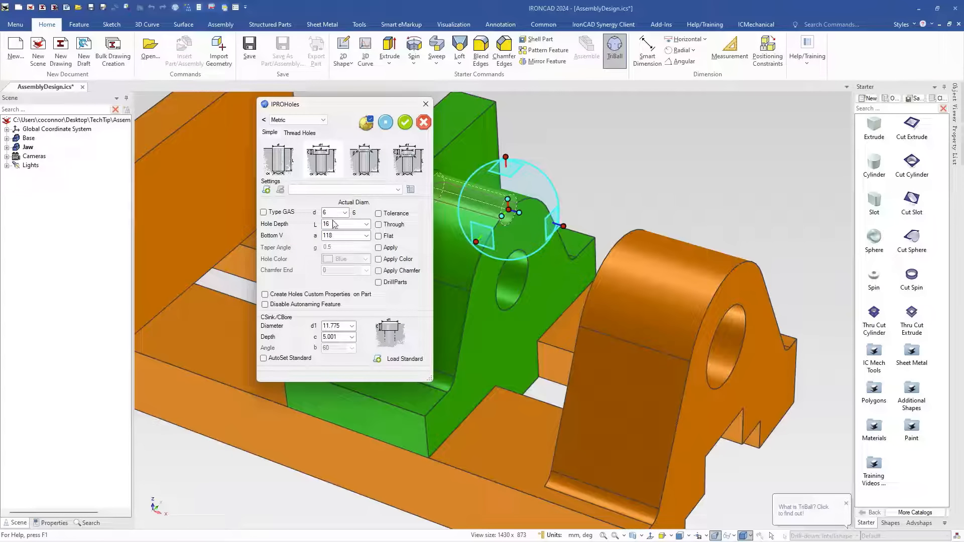
double_click(341, 326)
text(10)
key(Tab)
text(4)
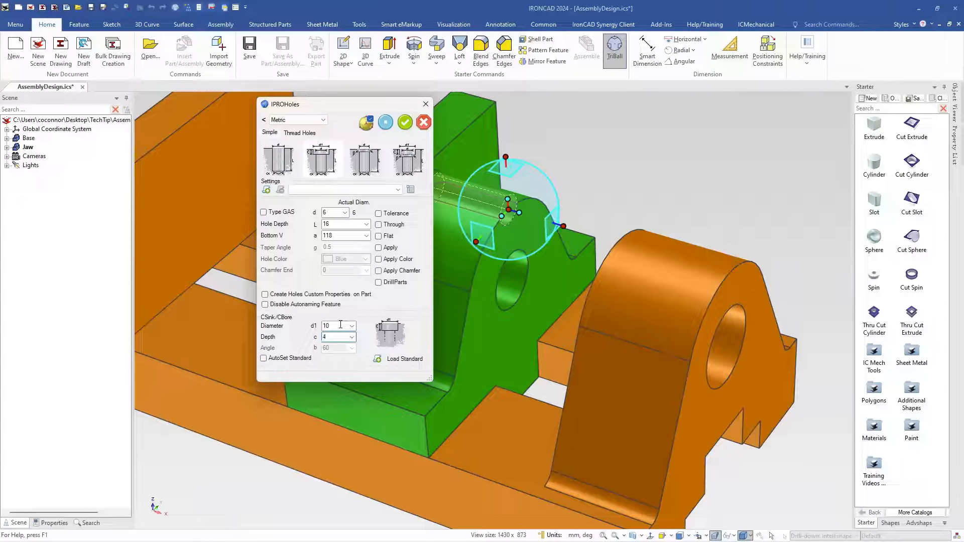
key(Tab)
click(402, 127)
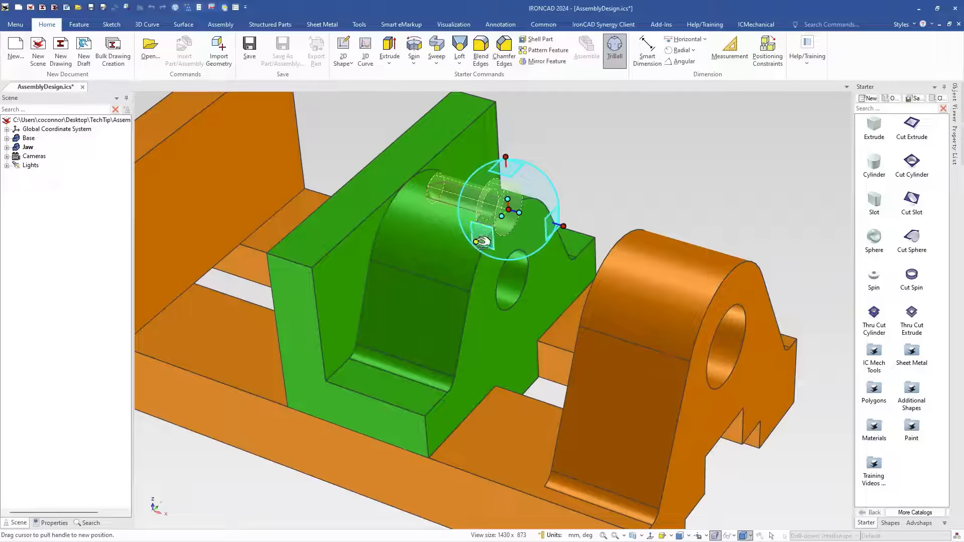
Step: Rotate the counterbored hole 90° so that it points vertically down into the jaw's rounded boss
click(476, 242)
drag(519, 244, 517, 236)
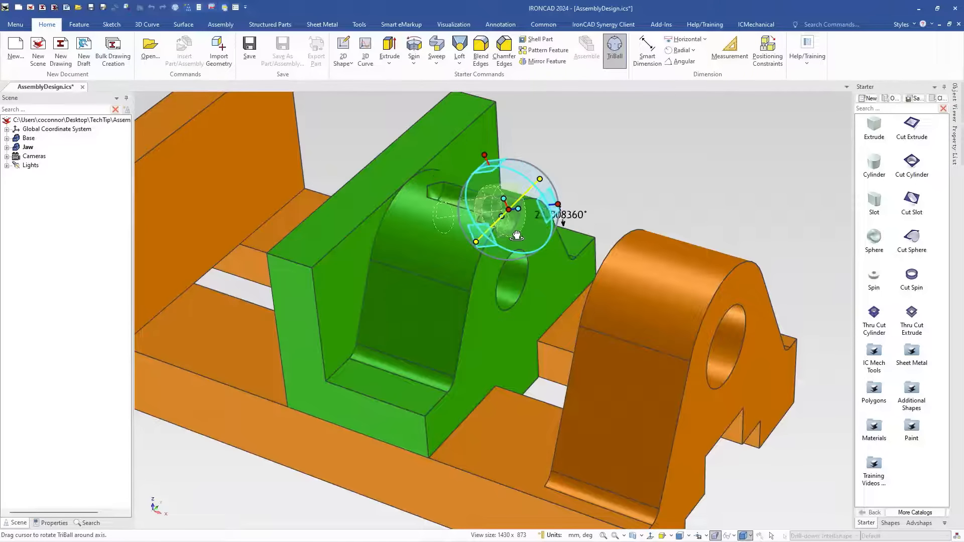
click(559, 215)
text(90)
key(Return)
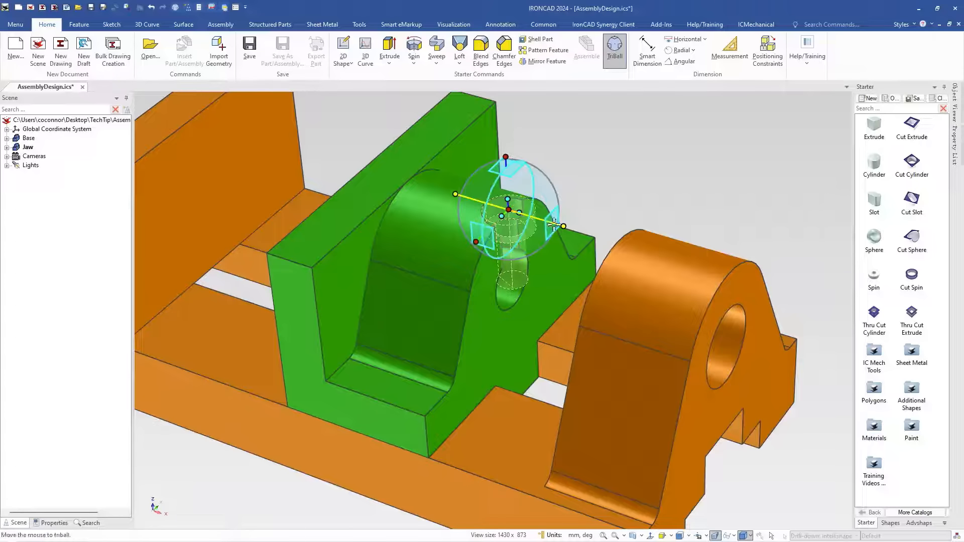
Step: Position the counterbored hole 20 mm from the midpoint of the jaw plate's upper clamping-side edge
right_click(512, 212)
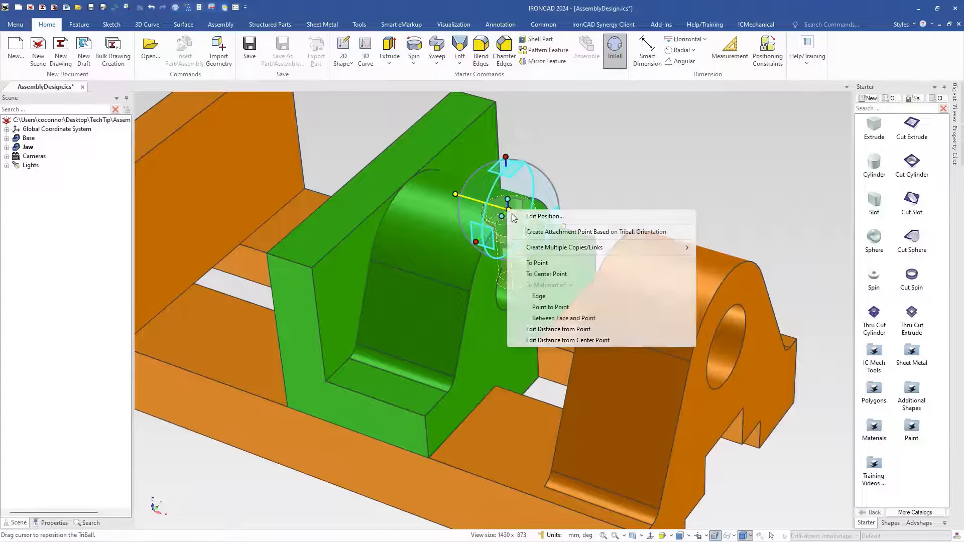
click(558, 329)
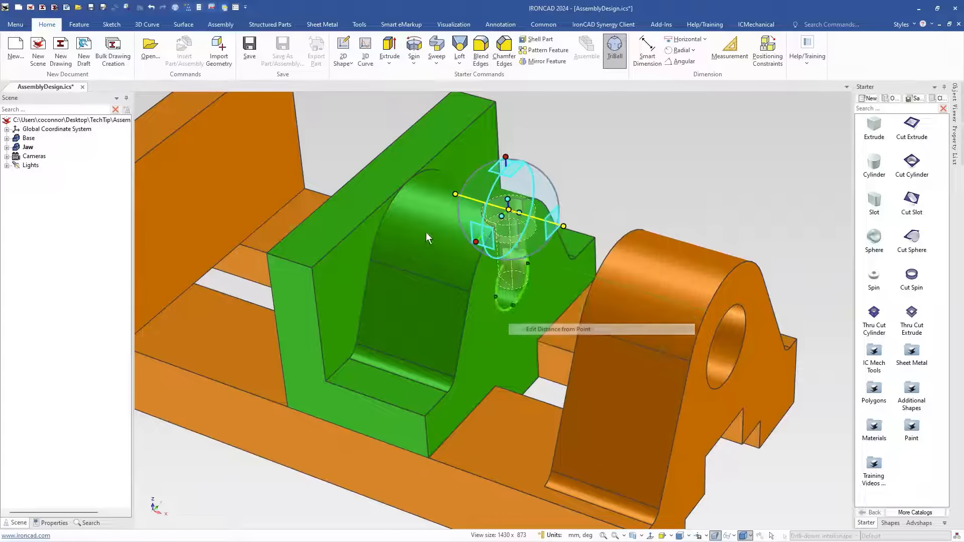
click(363, 169)
text(20)
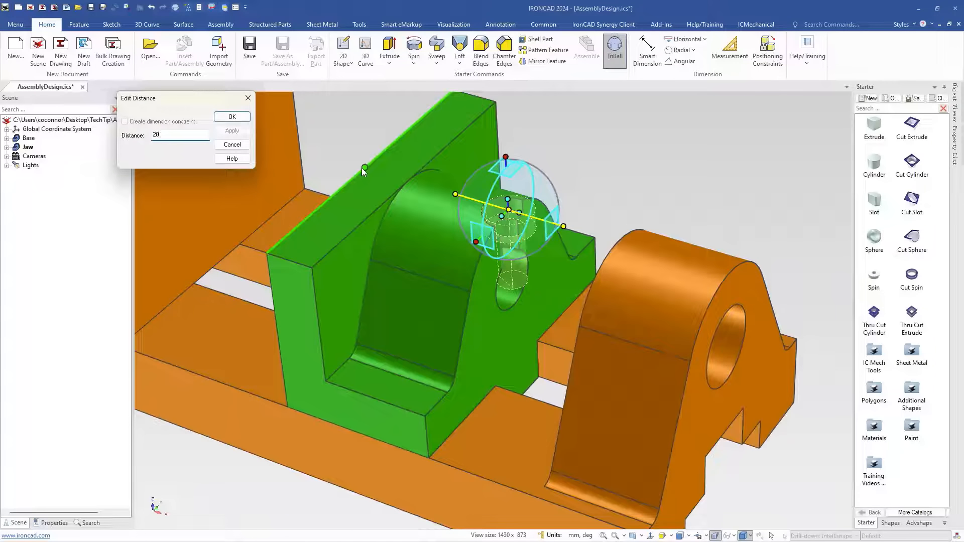
key(Return)
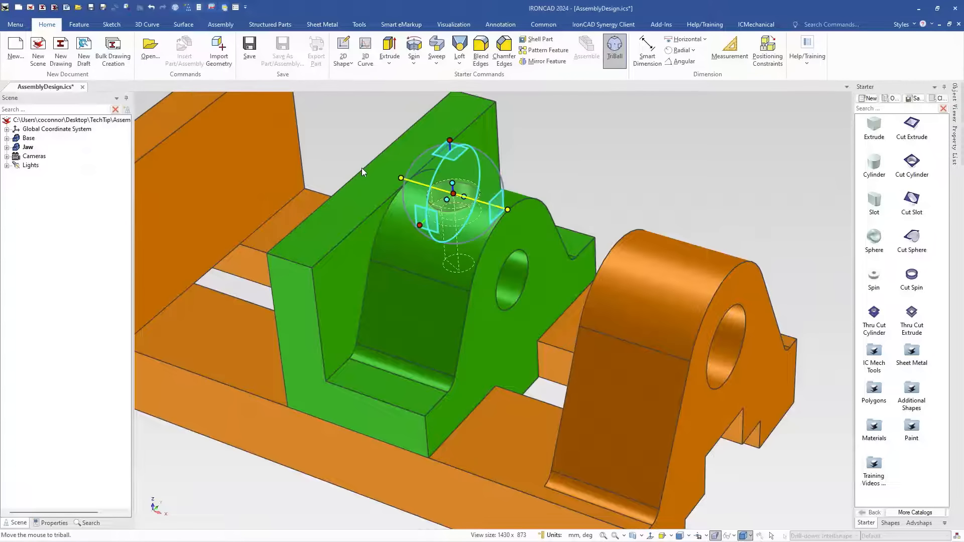
click(559, 141)
scroll(496, 198, up, 3)
mouse_move(497, 201)
middle_down()
mouse_move(474, 330)
mouse_move(472, 276)
mouse_move(501, 199)
middle_up()
scroll(431, 276, down, 5)
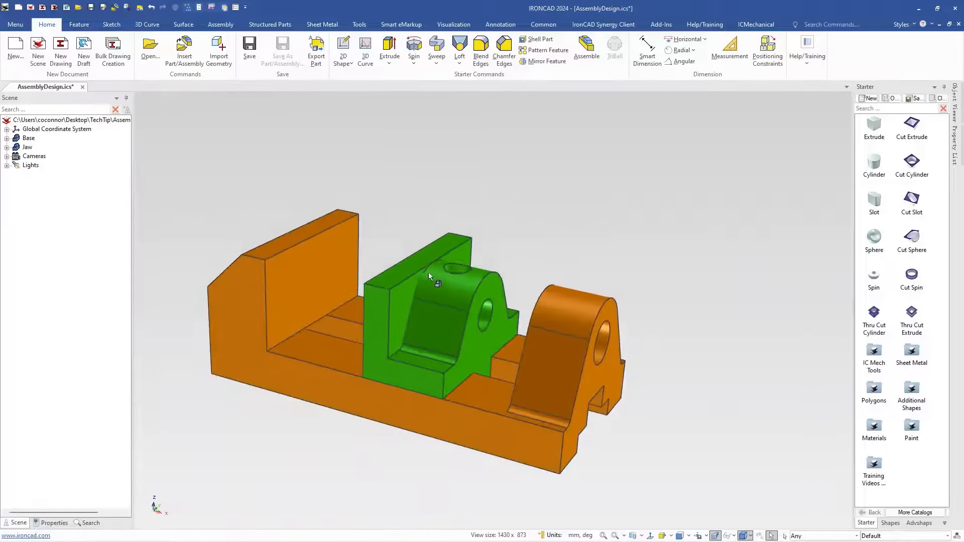
Step: Examine the Base Plate drawing in the Bench Vice PDF in Acrobat, return to IRONCAD and inspect the underside of the base
middle_drag(390, 333, 432, 335)
scroll(432, 335, up, 1)
click(516, 315)
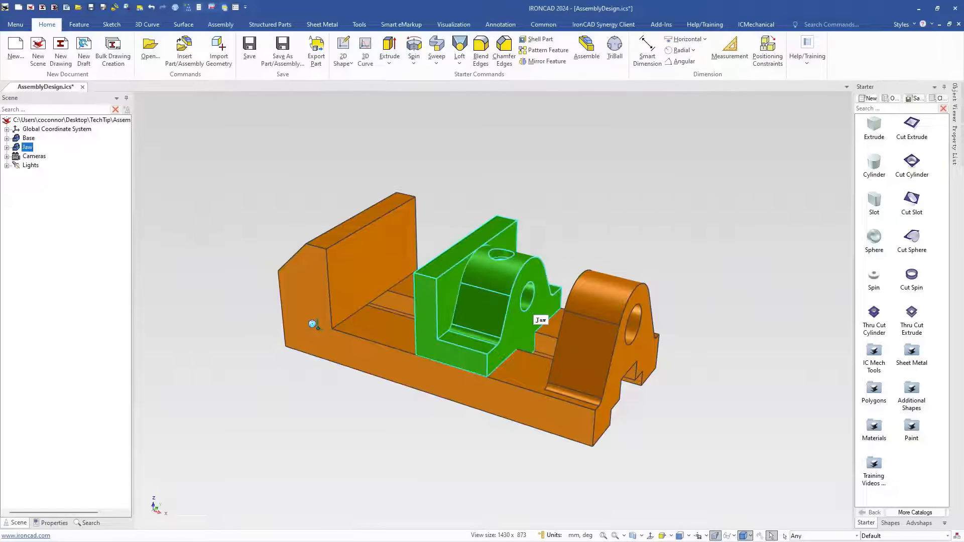
drag(963, 68, 583, 31)
scroll(635, 173, down, 1)
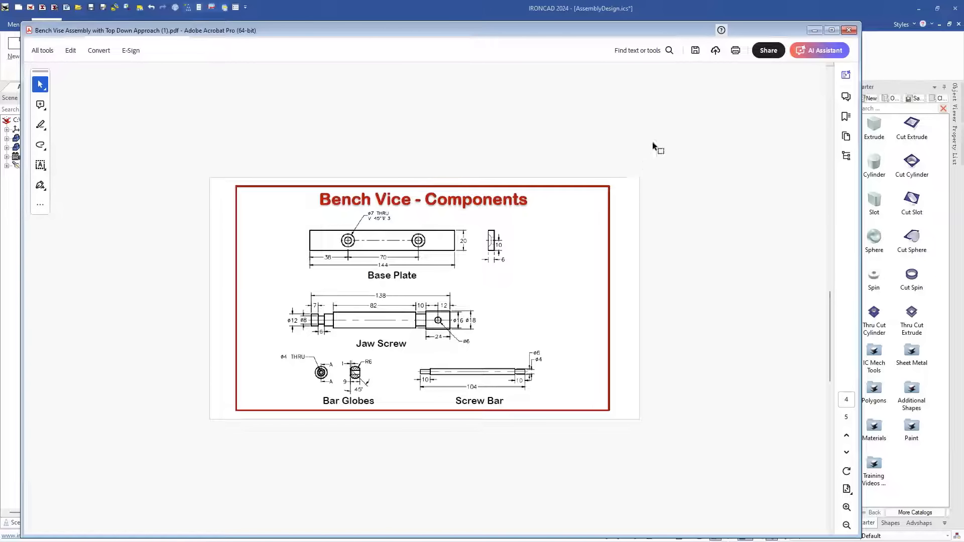
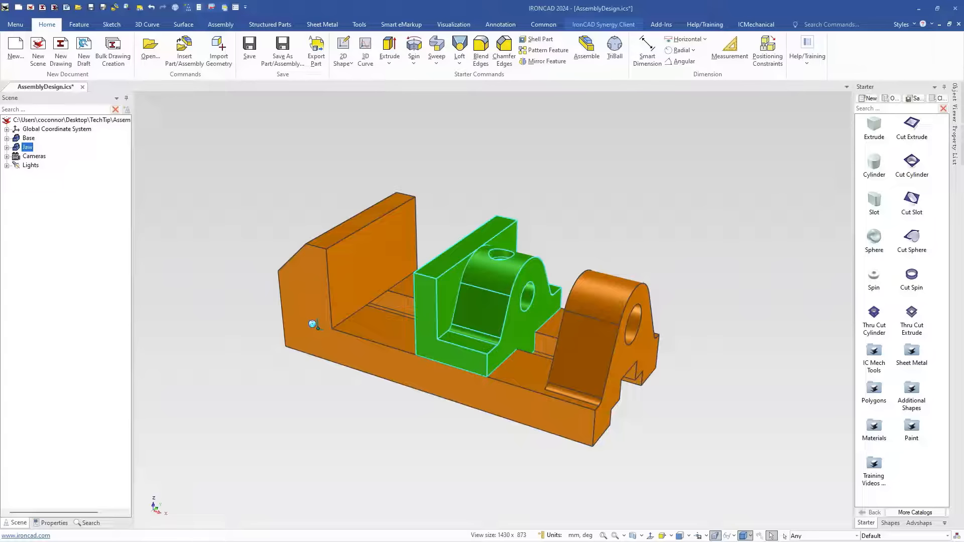
click(373, 463)
middle_drag(372, 463, 406, 232)
scroll(547, 247, up, 5)
scroll(547, 247, down, 5)
middle_drag(508, 286, 503, 248)
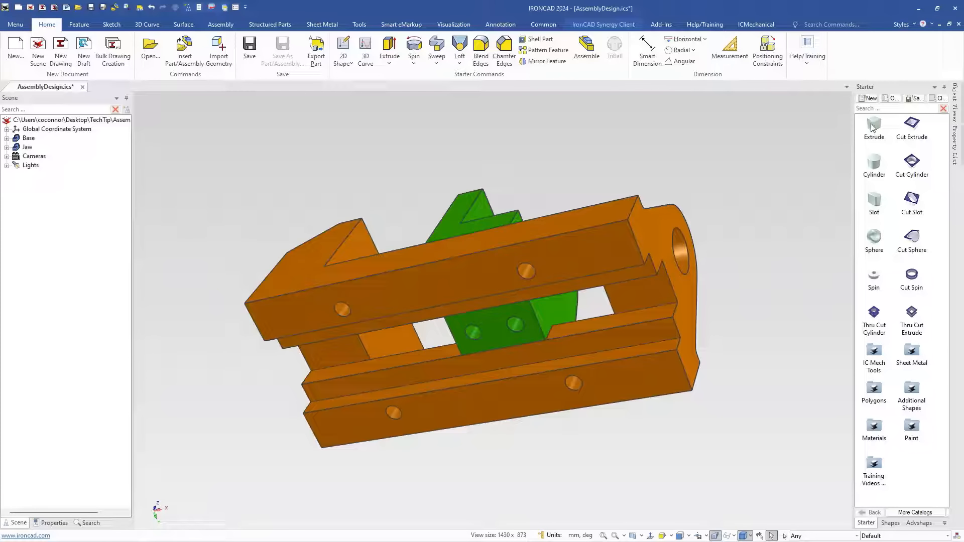
drag(874, 128, 431, 284)
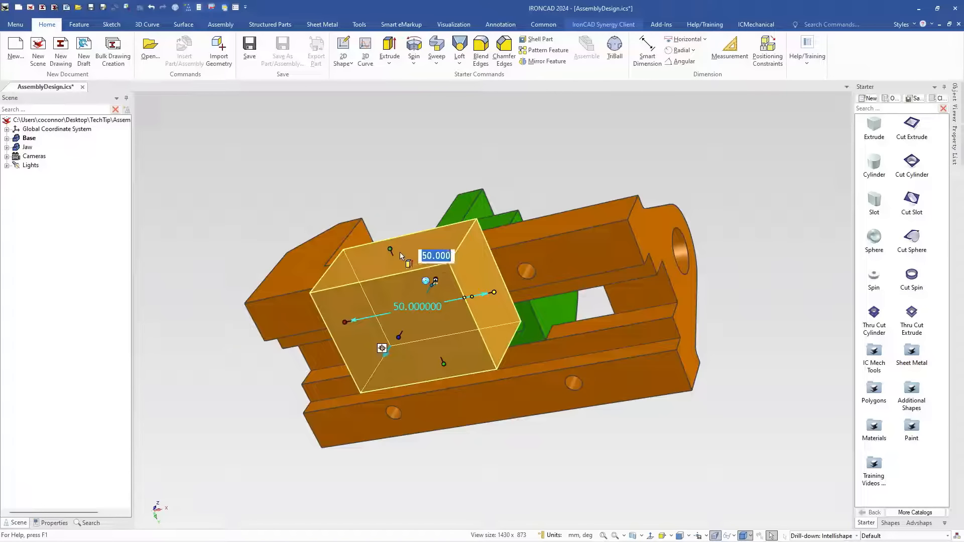
key(Tab)
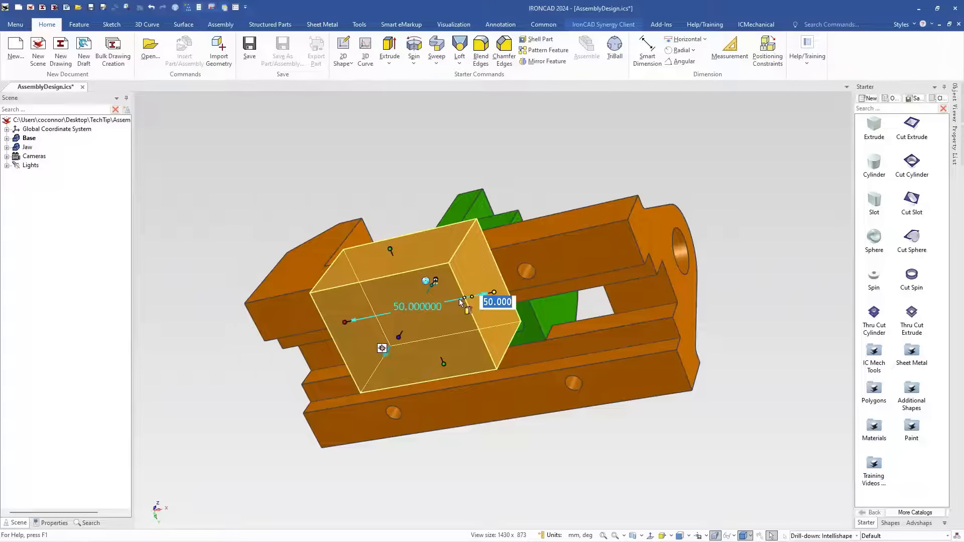
key(Escape)
key(ctrl+z)
drag(880, 127, 566, 254)
right_drag(565, 254, 430, 286)
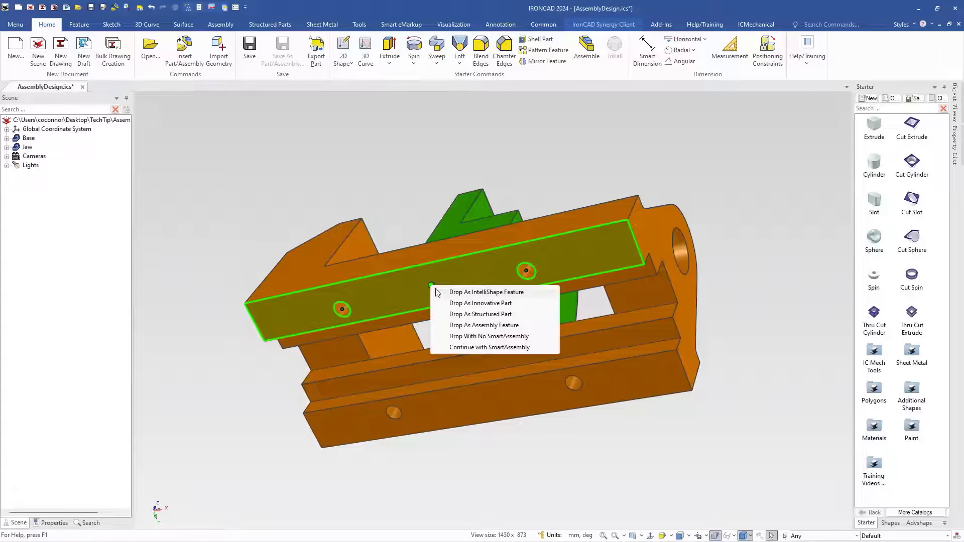
click(472, 292)
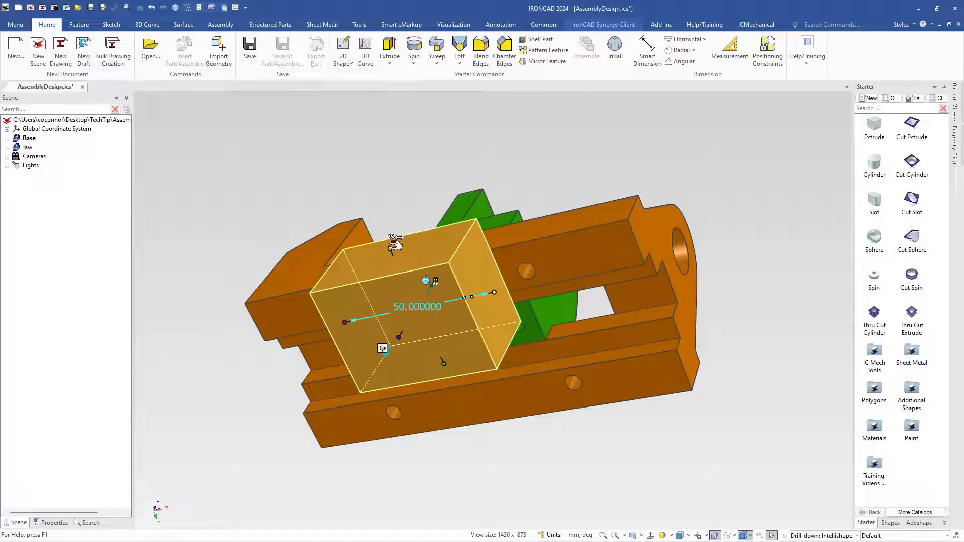
key(Escape)
key(ctrl+z)
Step: Place an Extrude block as a new innovative part on the base's underside strip, aligned with its outer edge and spanning its full 144 mm length
right_drag(873, 132, 430, 285)
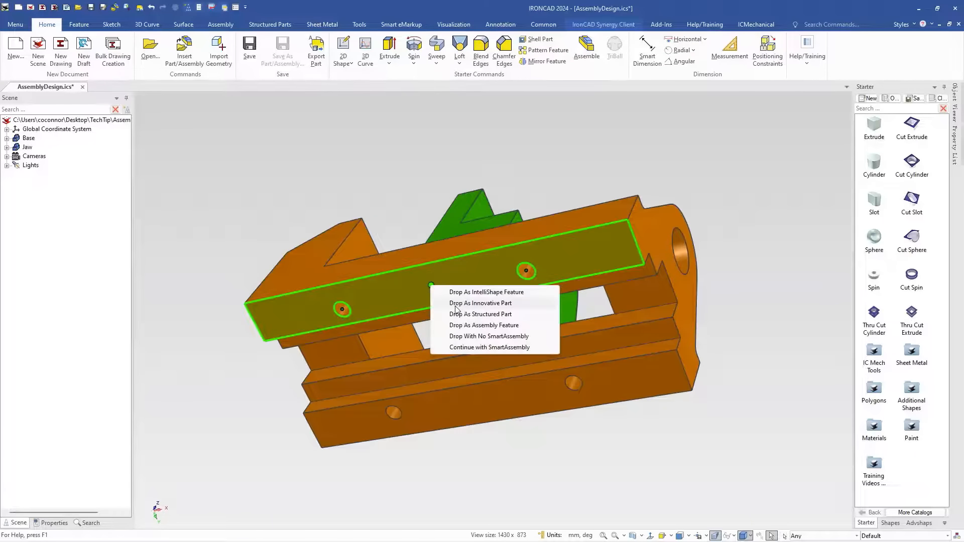
click(480, 303)
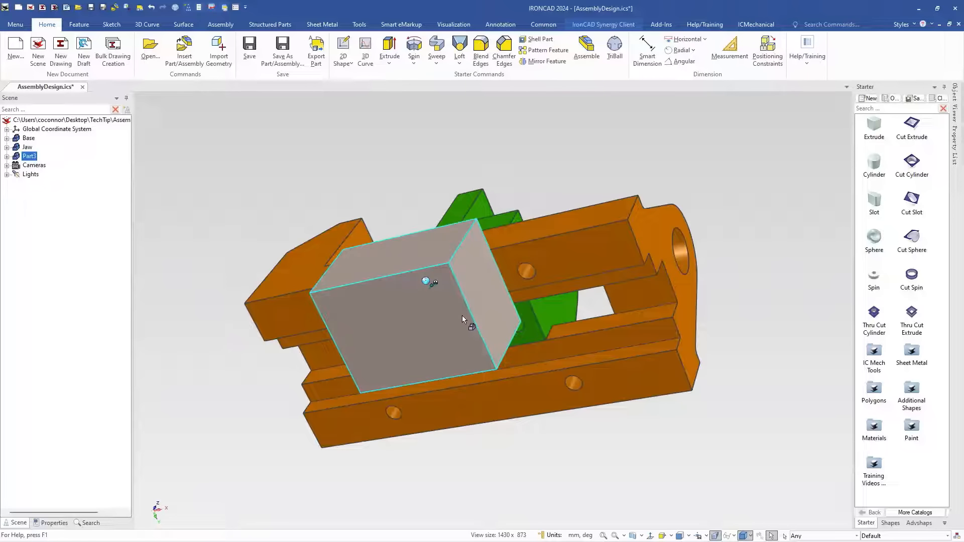
drag(390, 249, 530, 240)
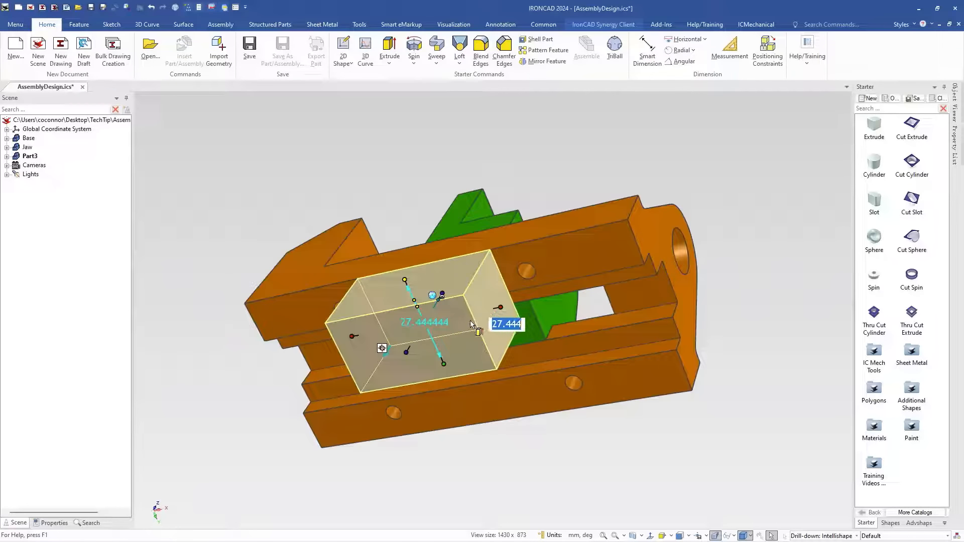
drag(500, 306, 601, 289)
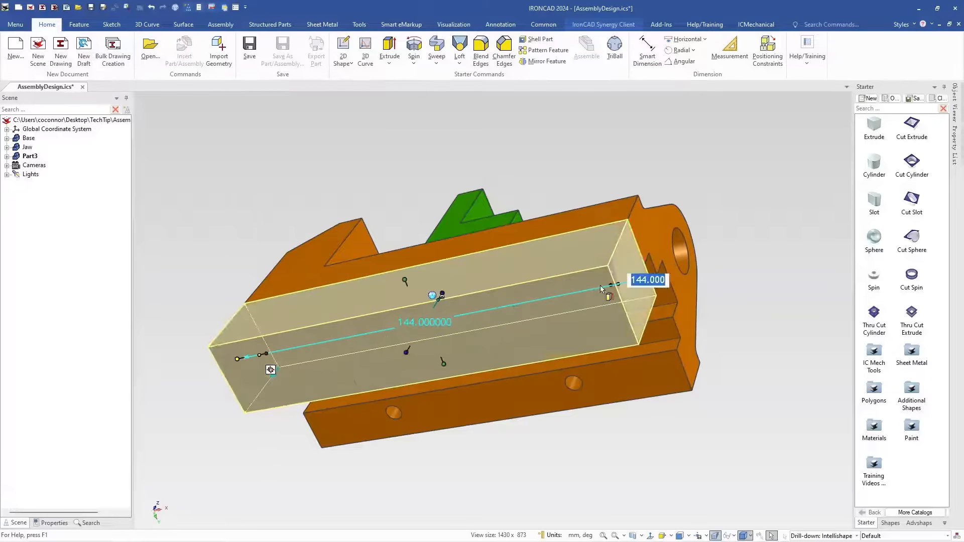
Step: Set the new plate's thickness to 6 mm and its width to 20 mm
click(412, 351)
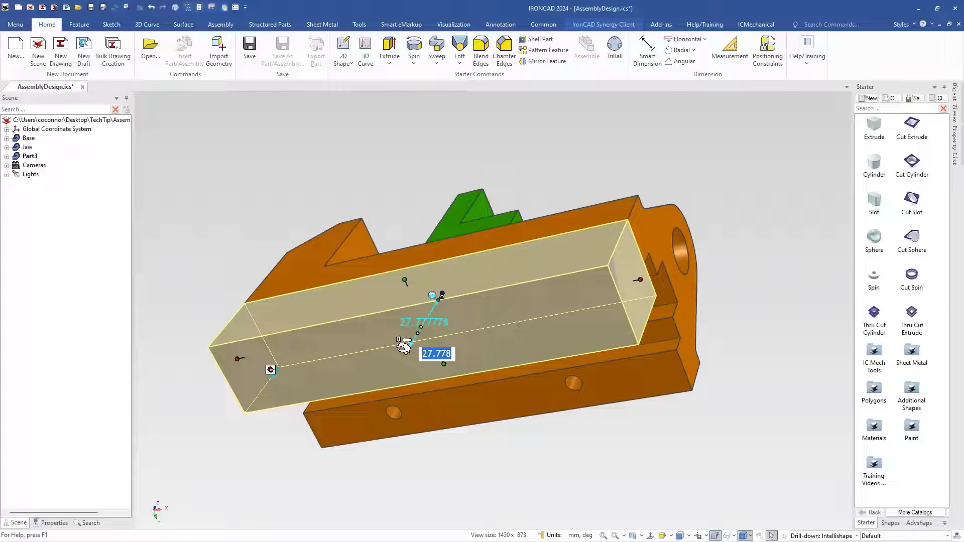
text(6)
key(Tab)
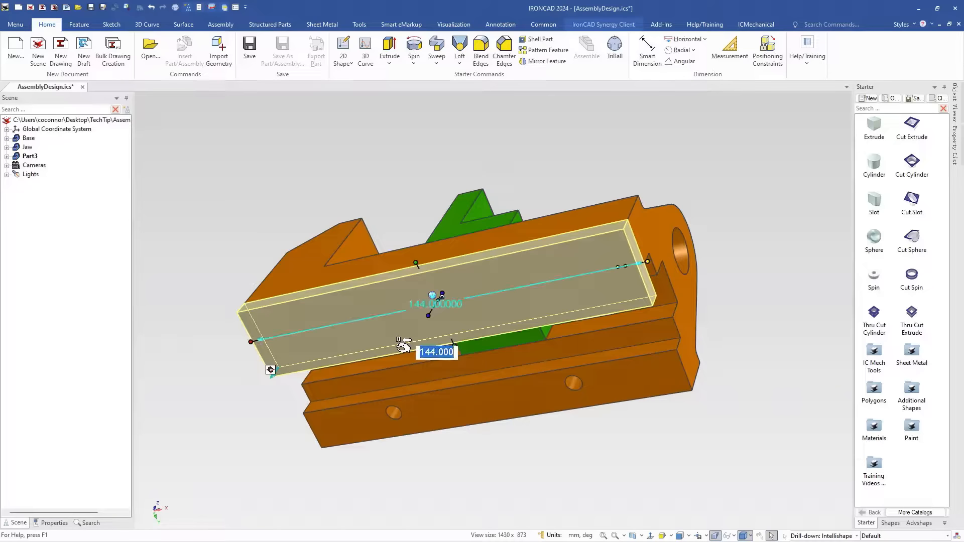
click(458, 343)
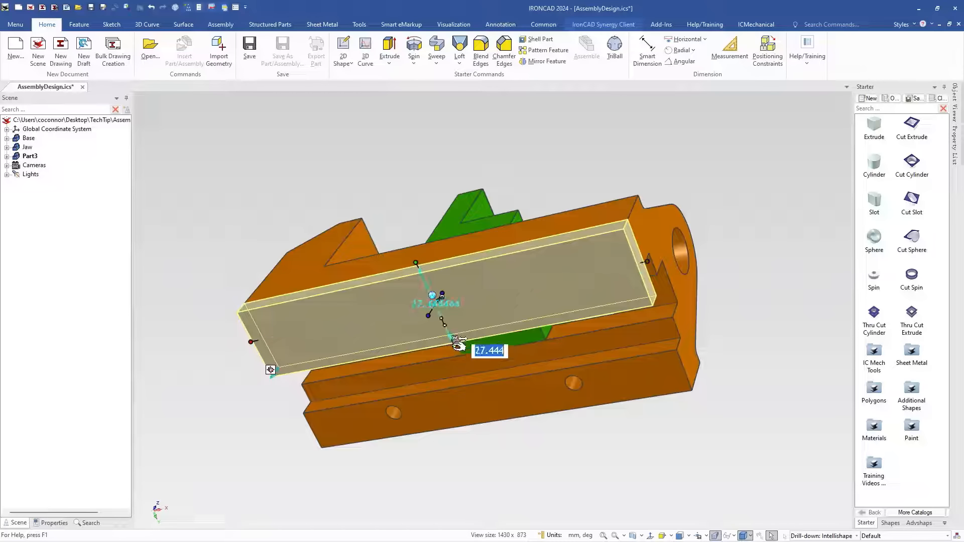
text(20)
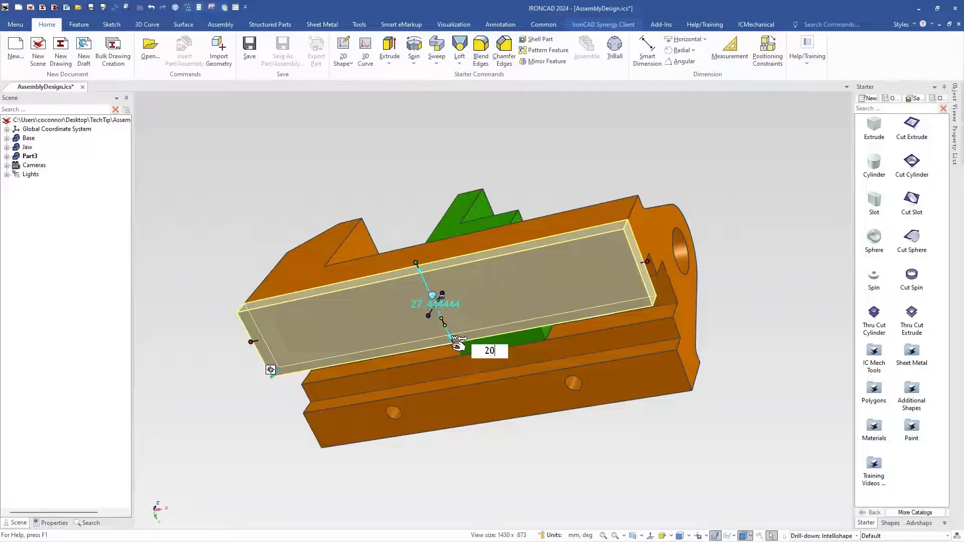
key(Tab)
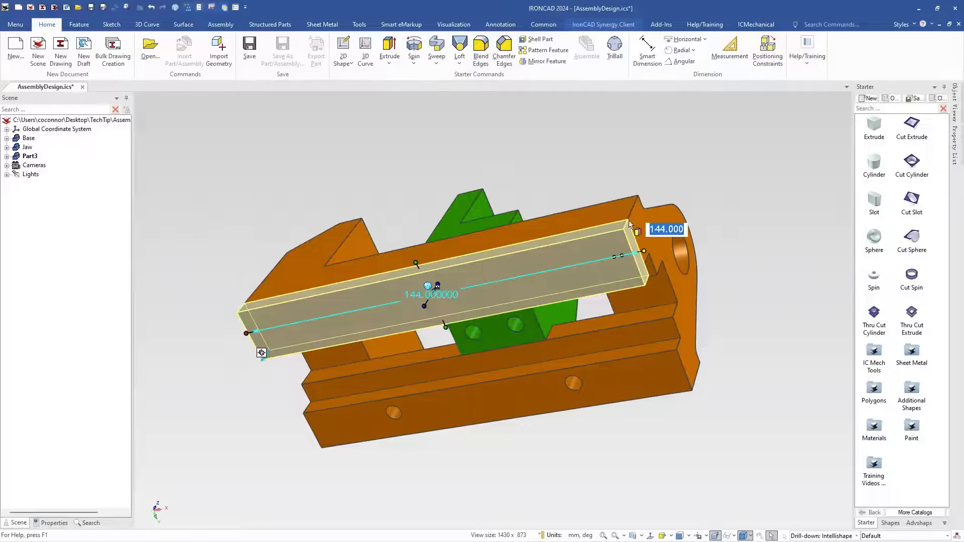
key(Return)
Step: Place a Holes feature from the IC Mech Tools on the new plate at the midpoint of its short end edge
middle_drag(677, 225, 560, 382)
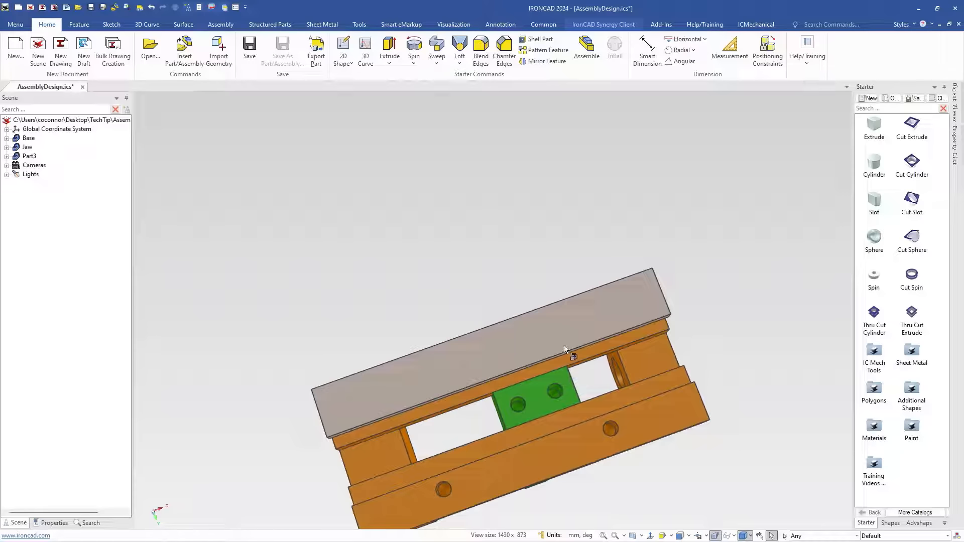
middle_drag(583, 333, 570, 341)
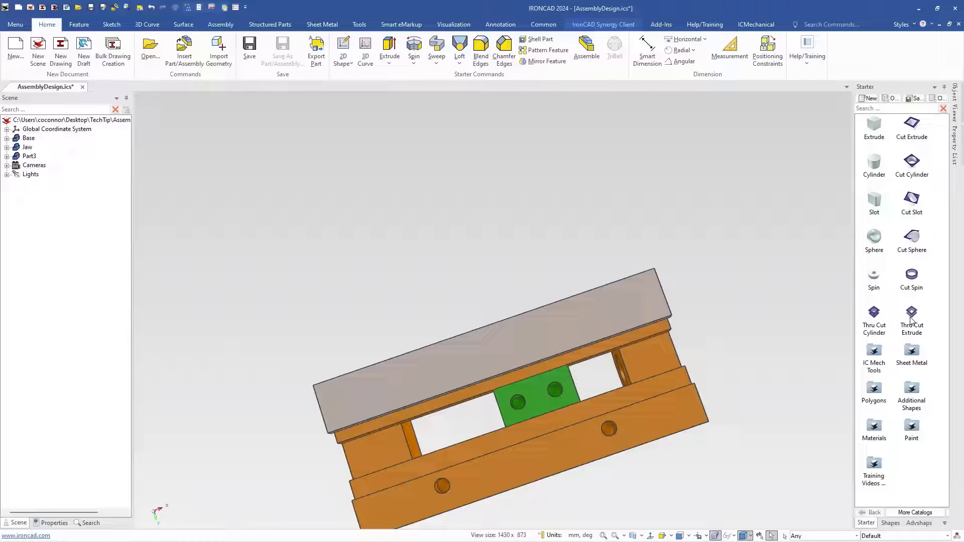
click(873, 320)
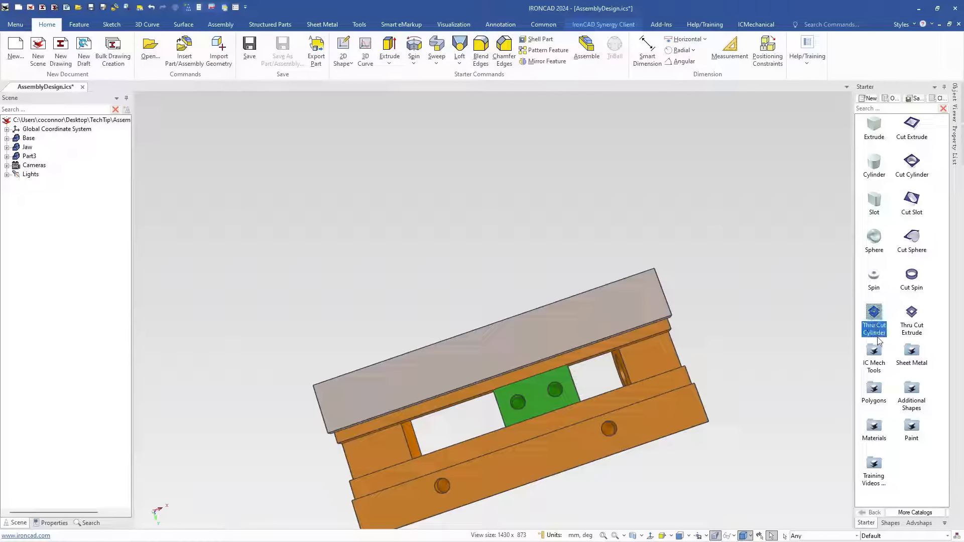
drag(882, 361, 690, 301)
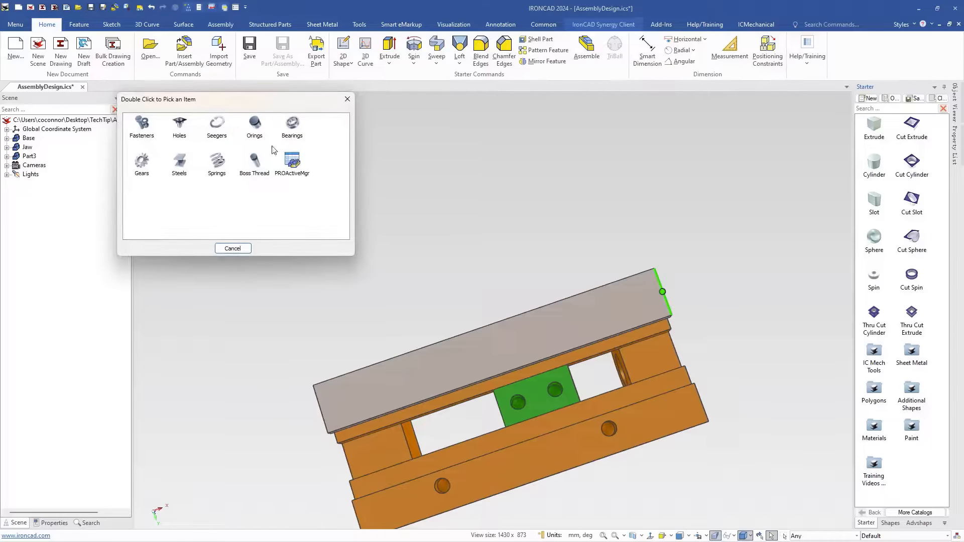
click(183, 128)
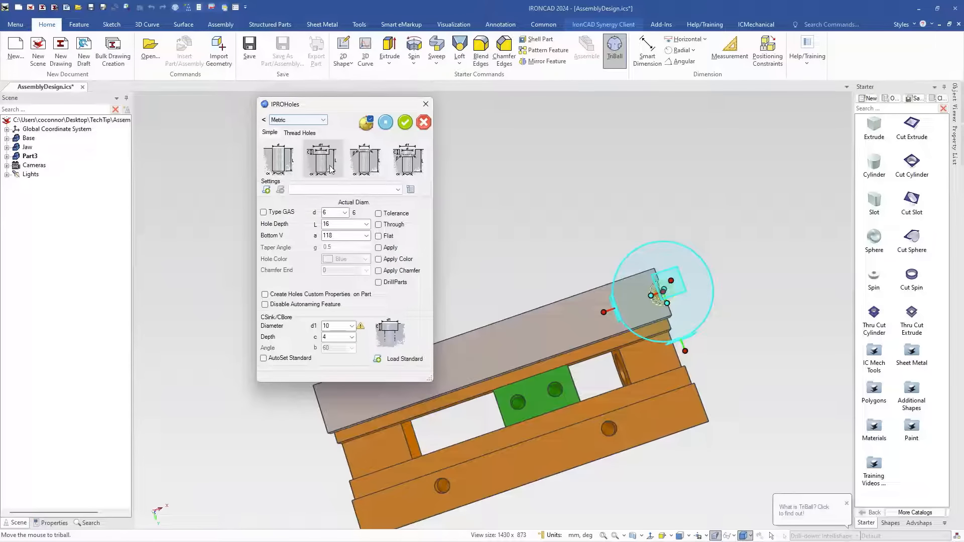
Step: Define the hole as a 7 mm countersunk through hole with a 90° angle and a 3 mm countersink depth
click(365, 166)
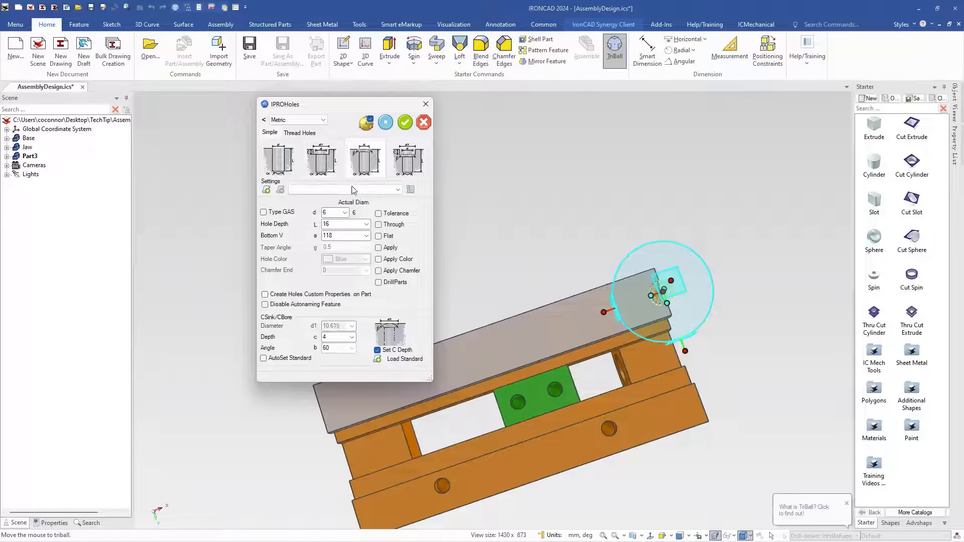
double_click(326, 213)
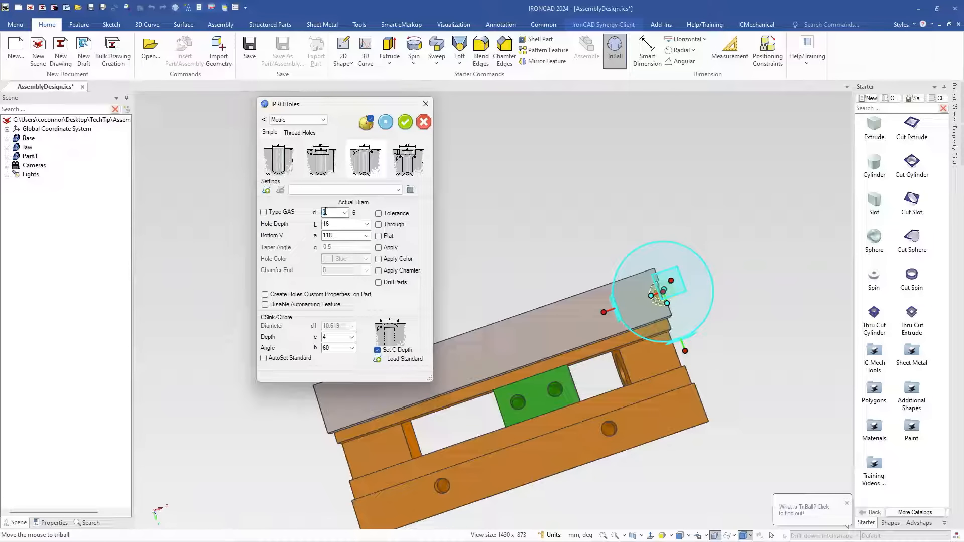
text(7)
double_click(340, 226)
click(379, 225)
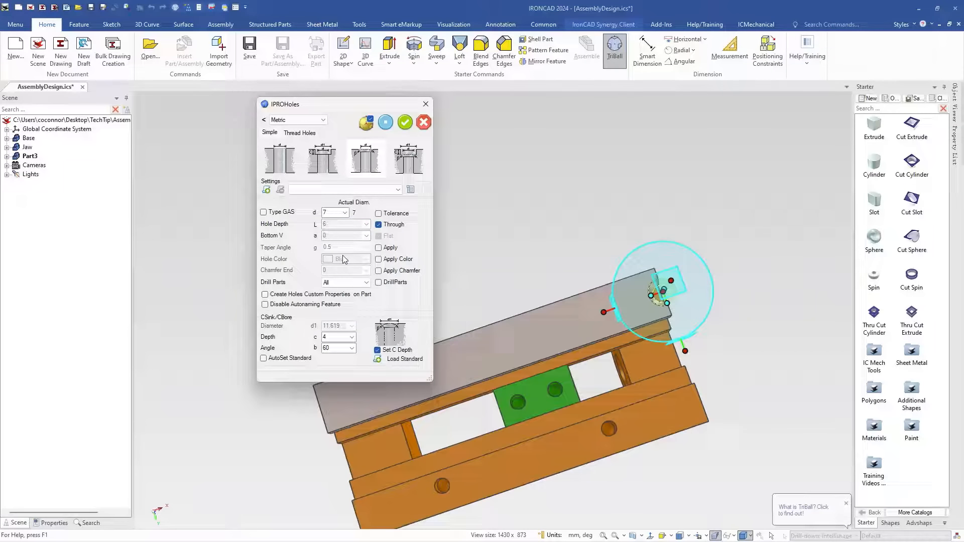
click(353, 349)
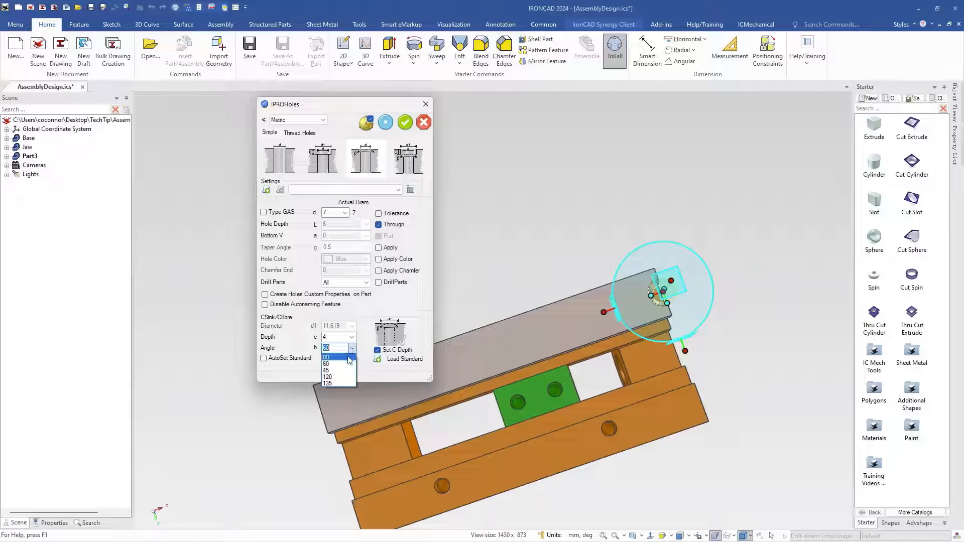
click(347, 357)
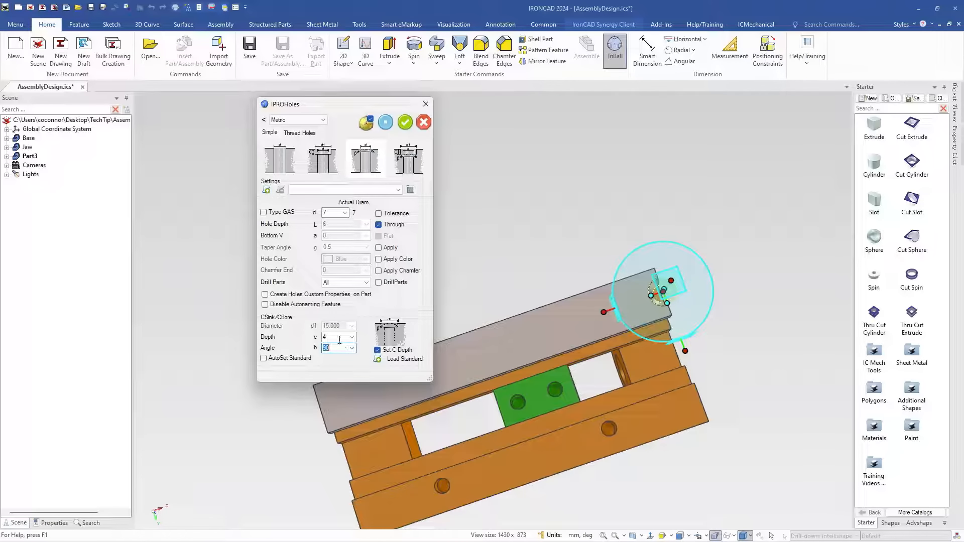
double_click(337, 336)
click(406, 124)
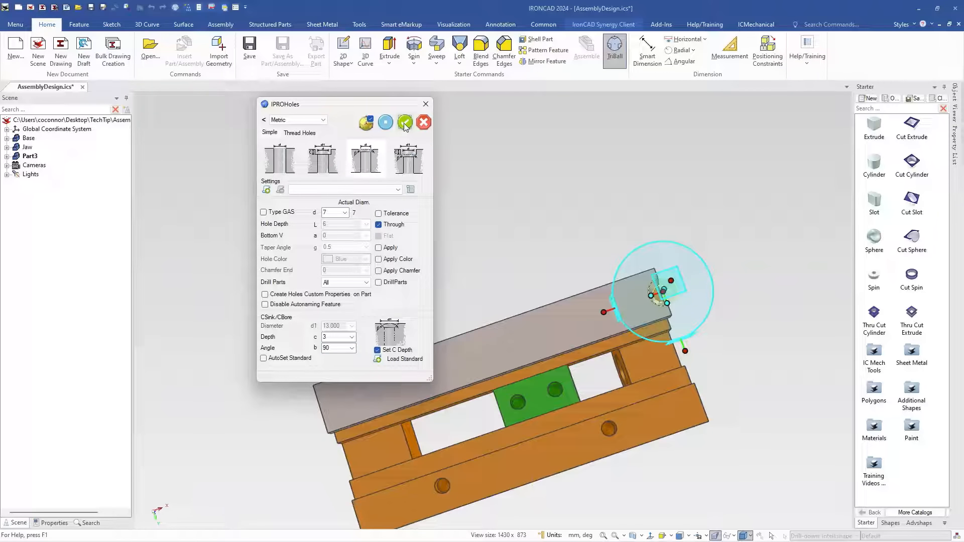
Step: Move the countersunk hole along the plate's length until it lines up with the centre of the nearest hole in the base's opposite strip
click(604, 312)
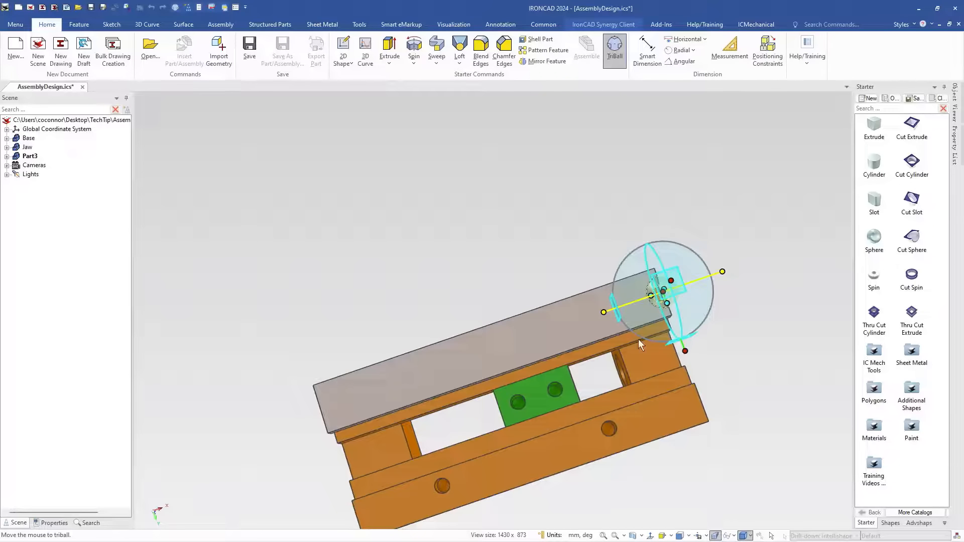
scroll(631, 446, up, 5)
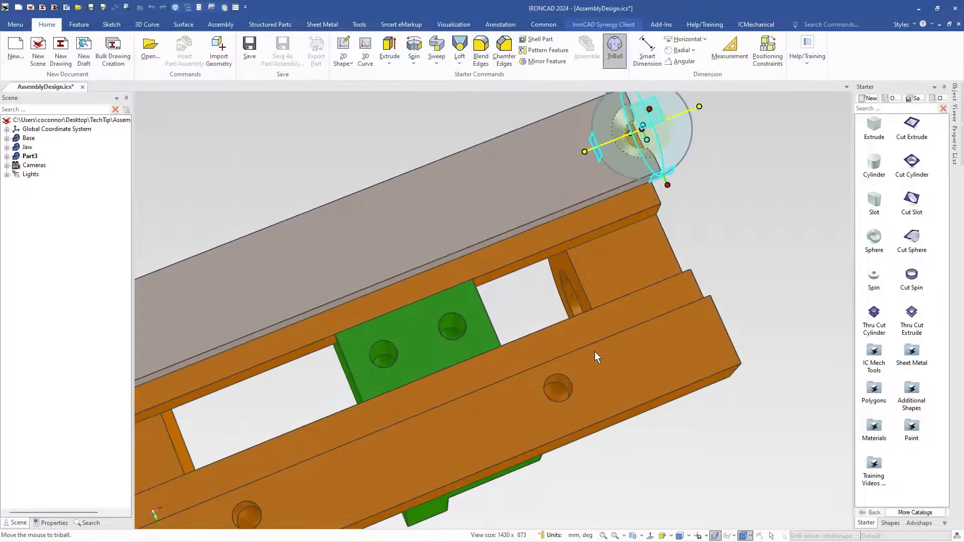
middle_drag(595, 358, 625, 338)
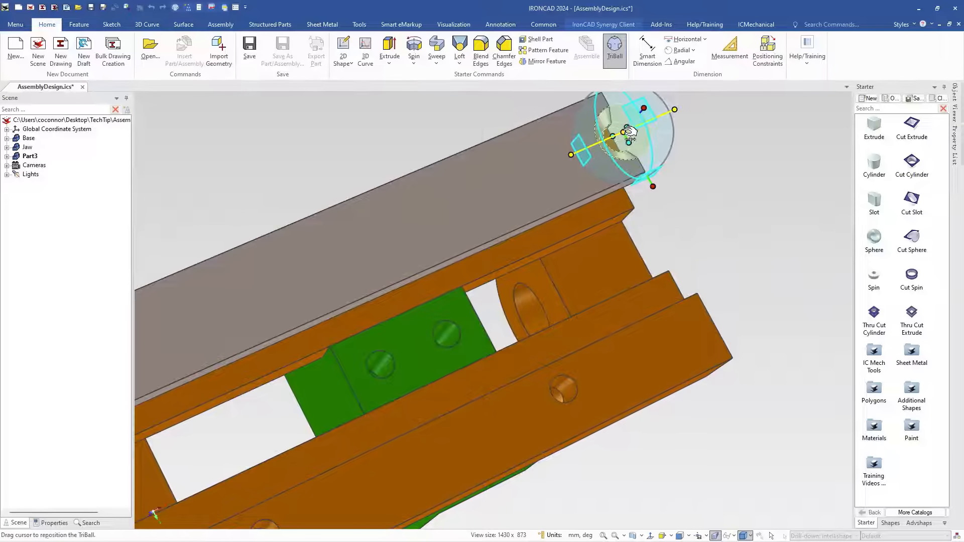
drag(627, 145, 569, 391)
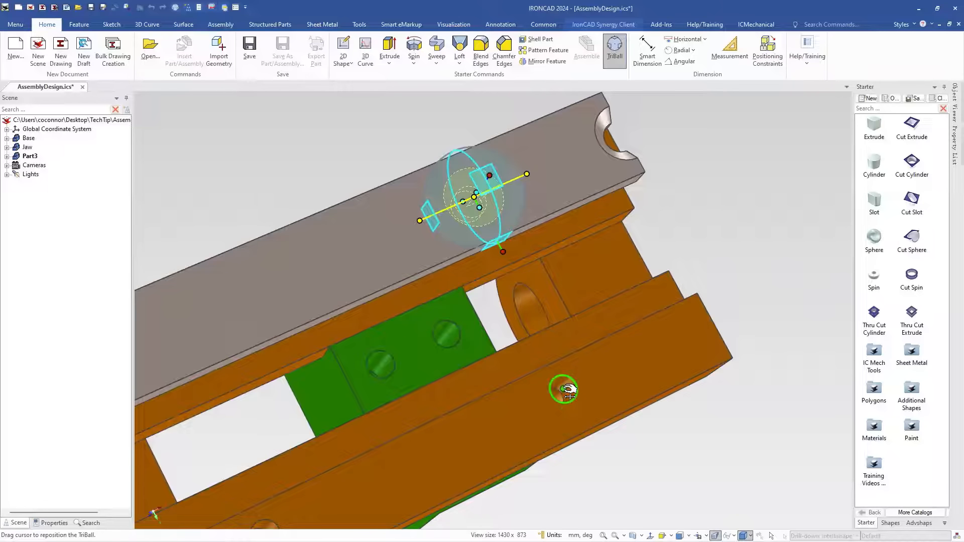
right_drag(569, 391, 570, 393)
click(590, 395)
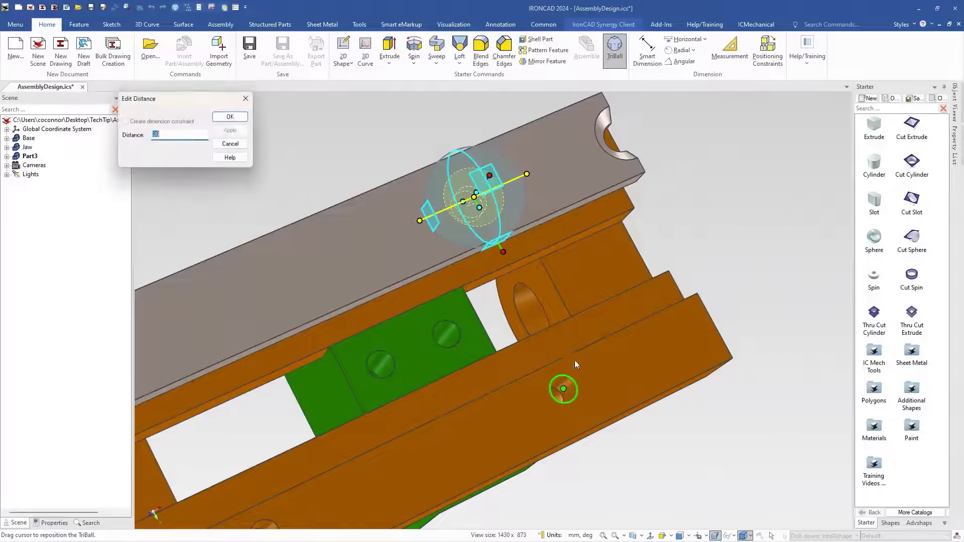
click(232, 116)
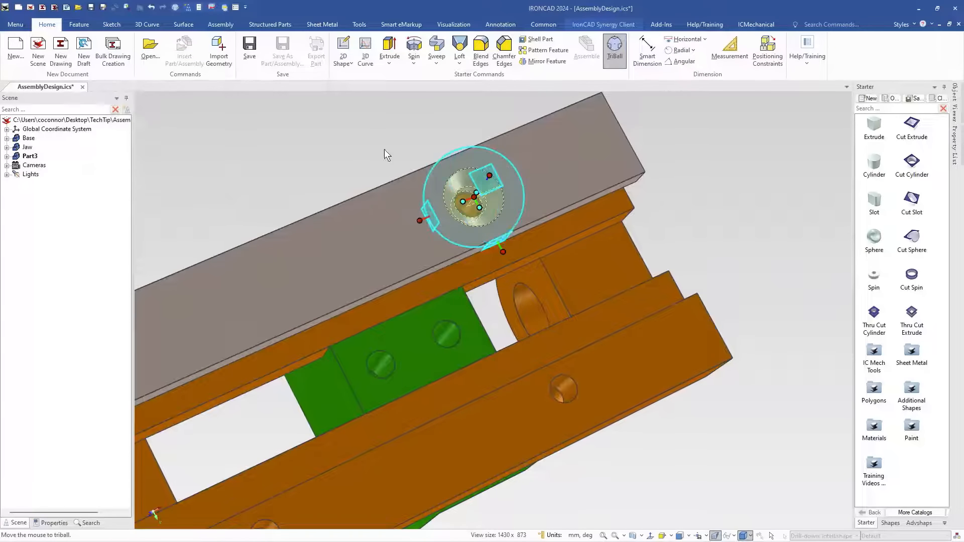
Step: Create one copy of the countersunk hole 70 mm along the plate, lined up with the base's second hole
middle_drag(450, 273, 421, 336)
click(527, 235)
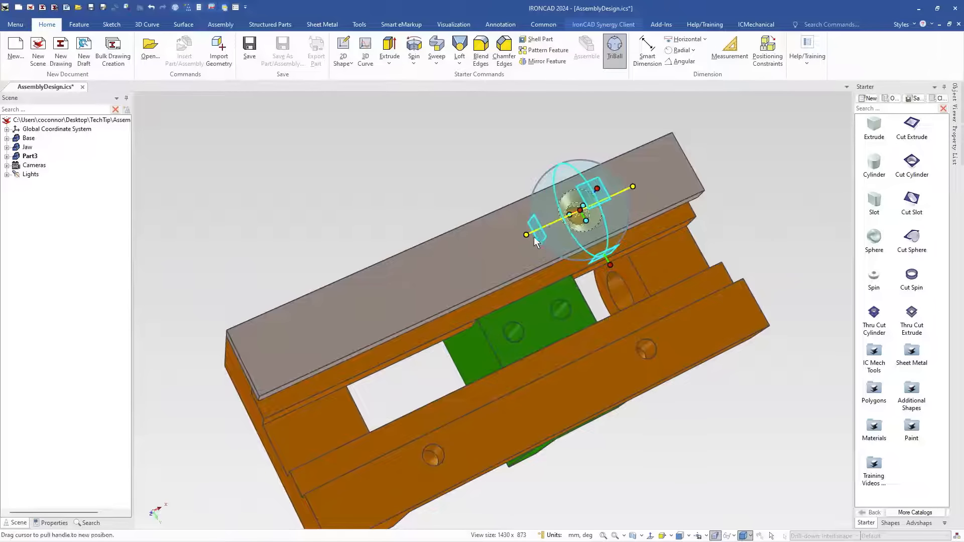
right_drag(581, 211, 437, 445)
click(470, 473)
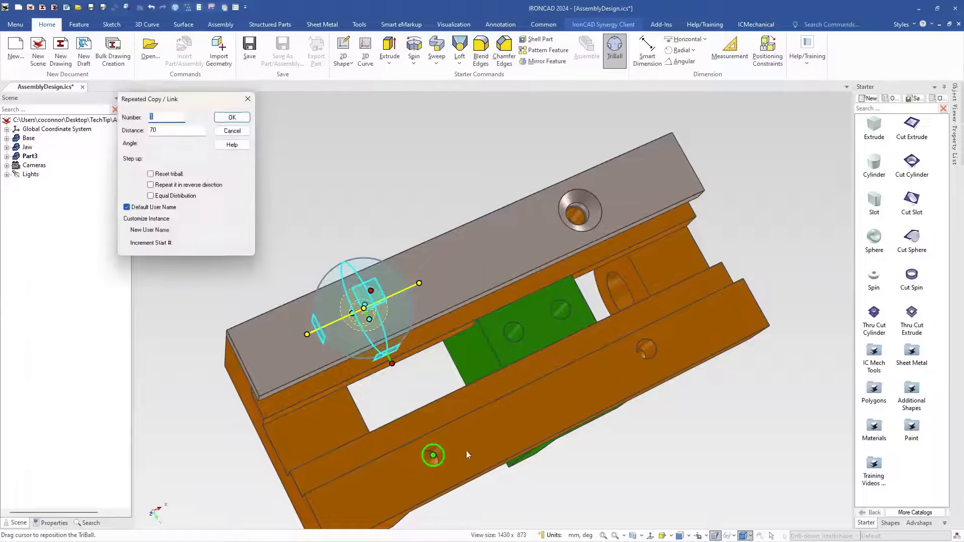
click(242, 122)
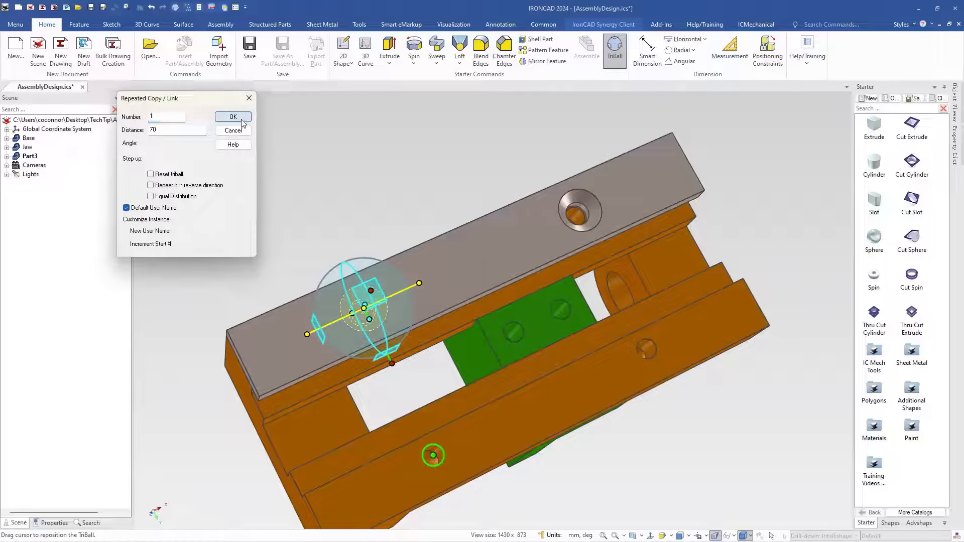
click(431, 203)
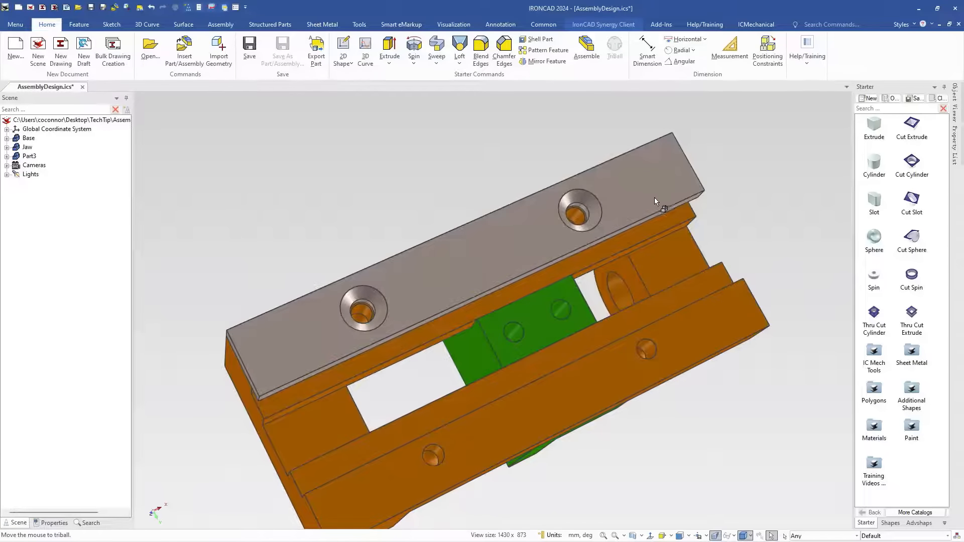
Step: Detach the plate's TriBall, reposition it at the middle of the base's end between the two underside strips, and reattach it
middle_drag(655, 197, 605, 290)
drag(611, 257, 528, 234)
click(525, 228)
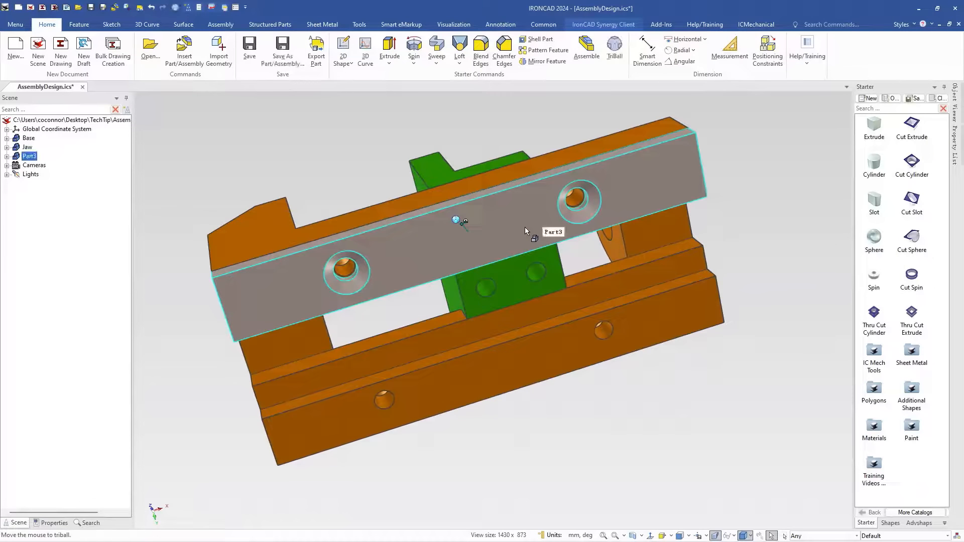
key(F10)
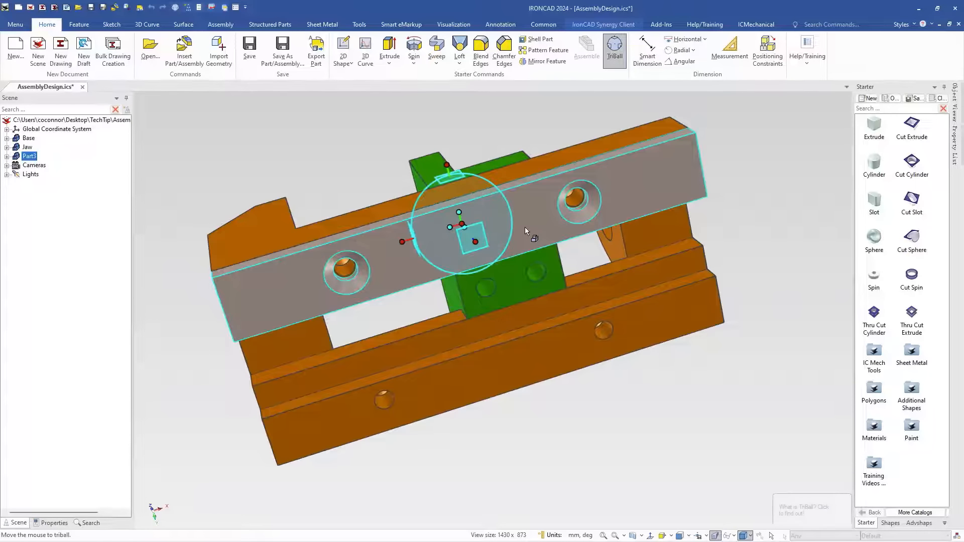
middle_drag(569, 308, 574, 270)
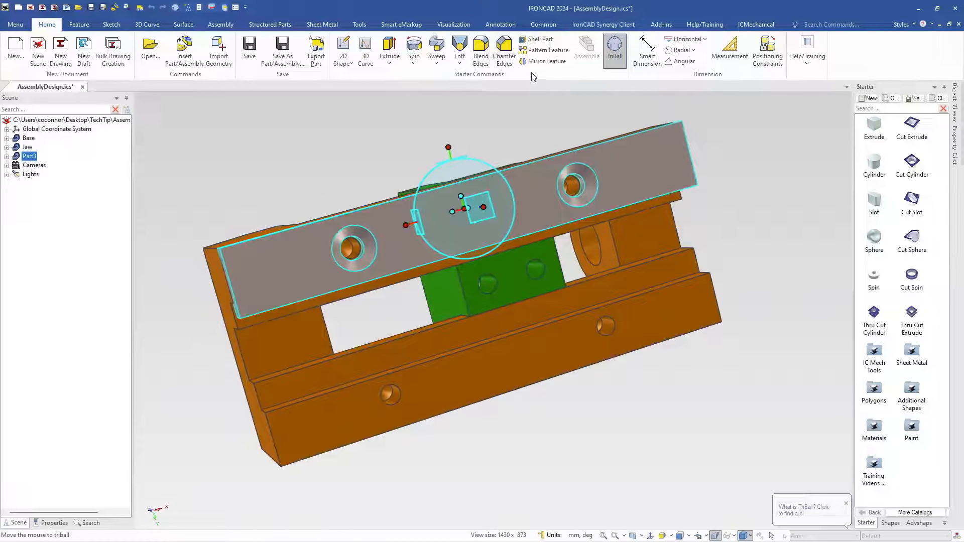
key(space)
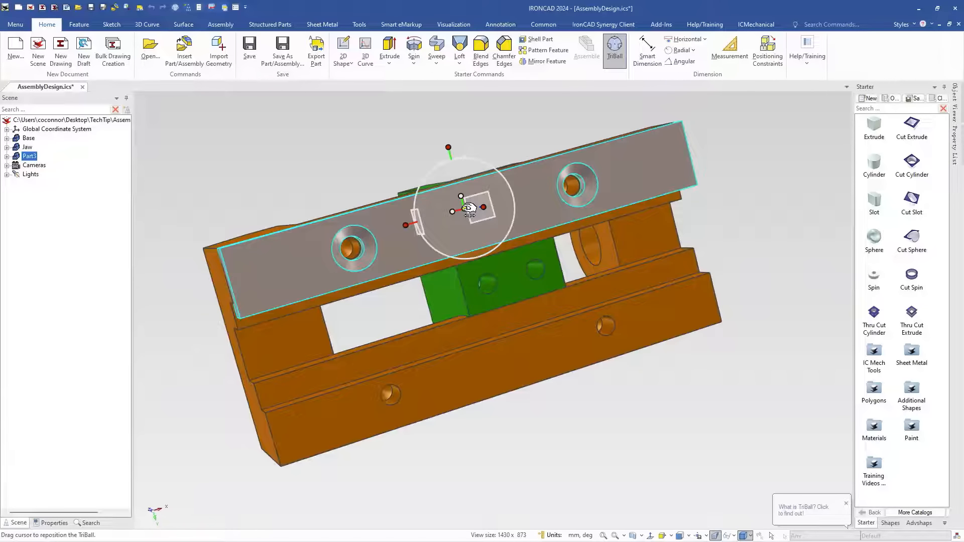
drag(468, 208, 680, 227)
key(space)
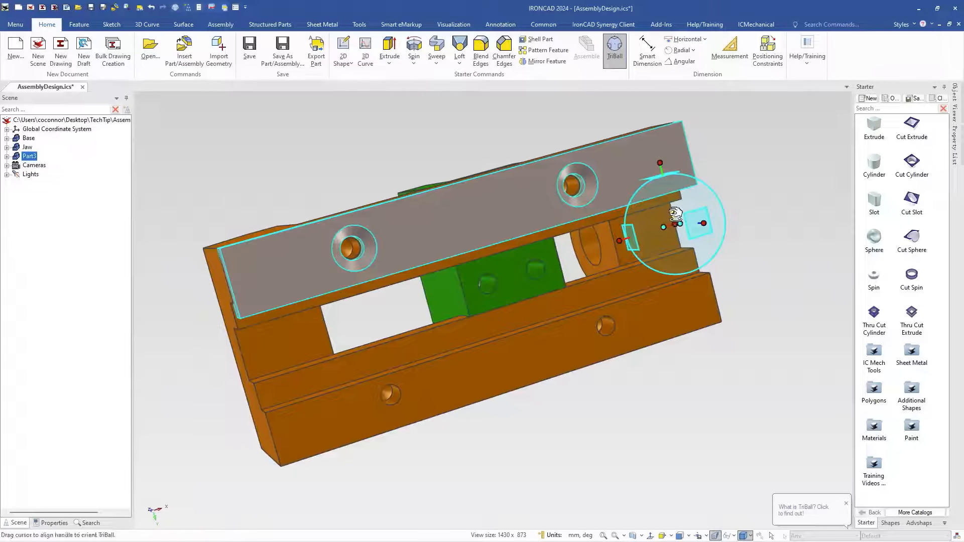
Step: Mirror the plate as a linked part across the base's centre onto the opposite underside strip
right_click(672, 212)
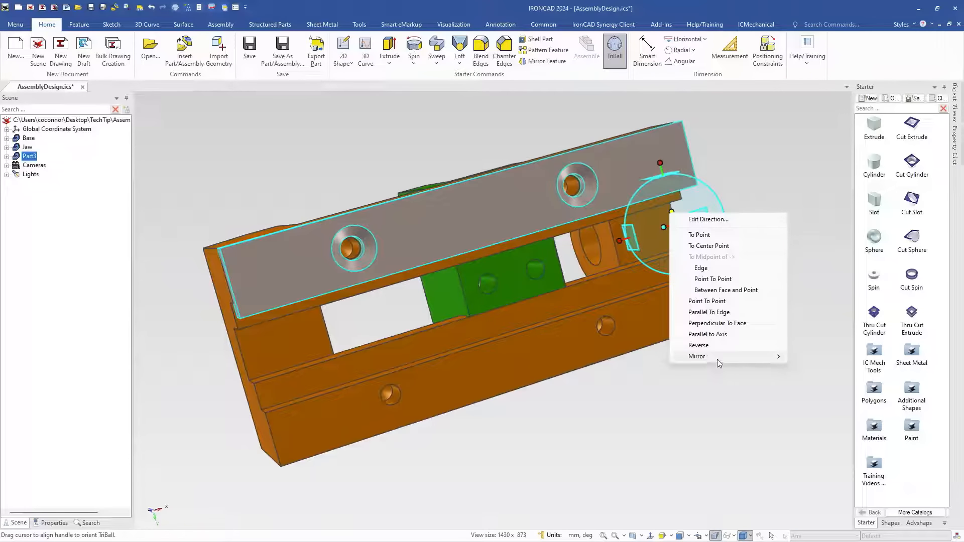
mouse_move(717, 358)
click(808, 380)
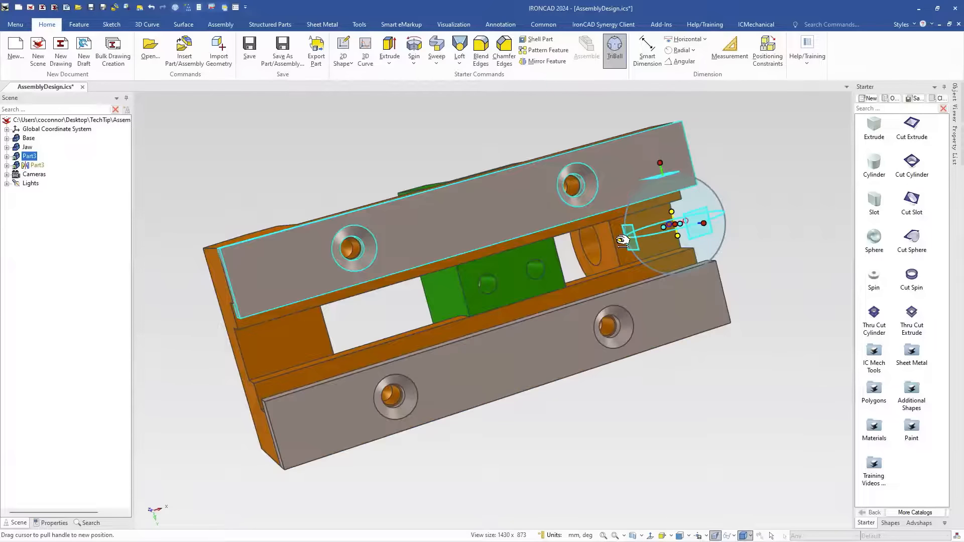
click(631, 389)
Step: Paint the original plate and its linked mirror solid yellow with SmartPaint
middle_drag(675, 387, 605, 375)
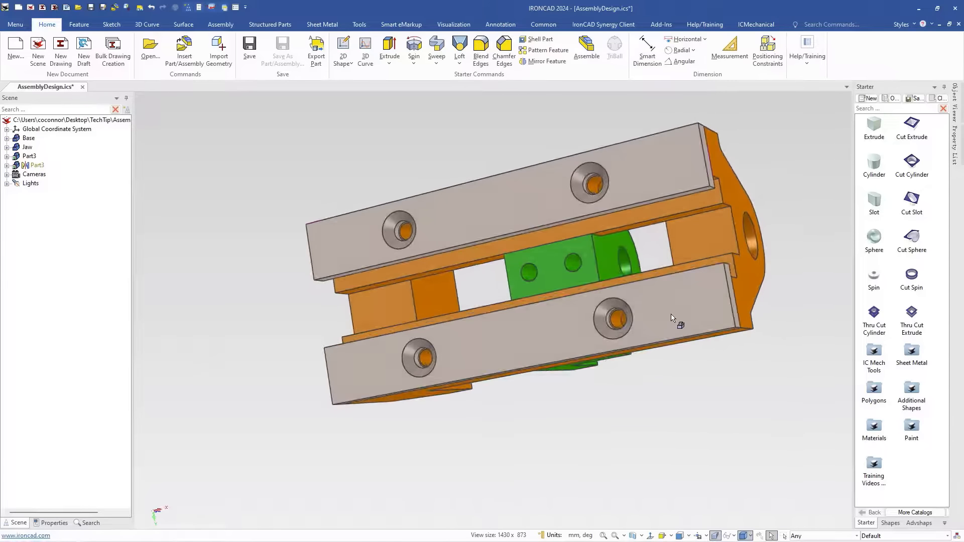
click(668, 312)
click(653, 165)
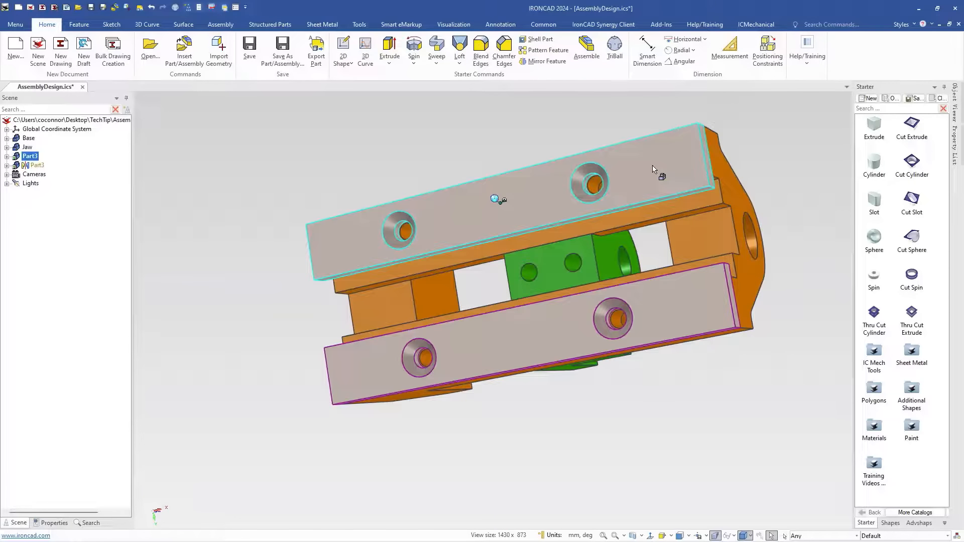
right_click(652, 169)
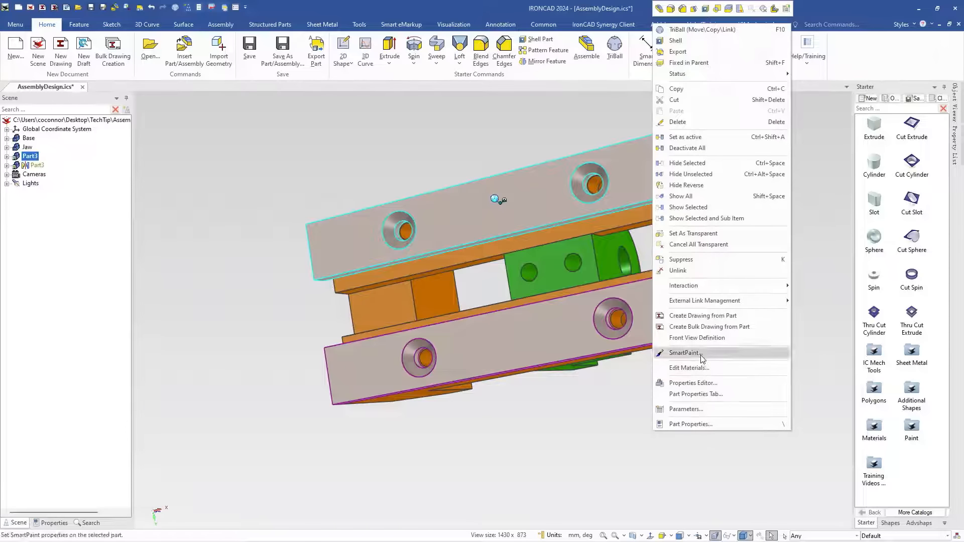
click(692, 351)
click(222, 168)
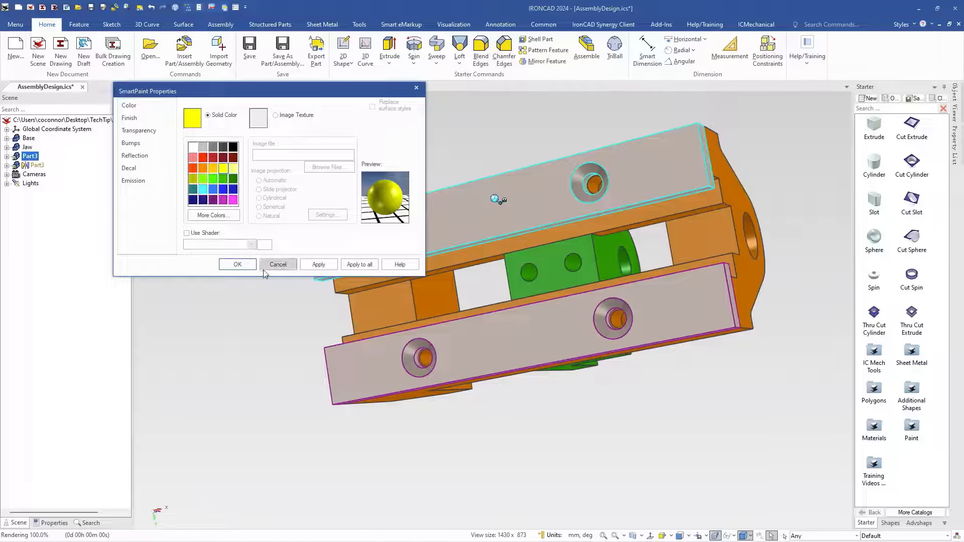
click(238, 265)
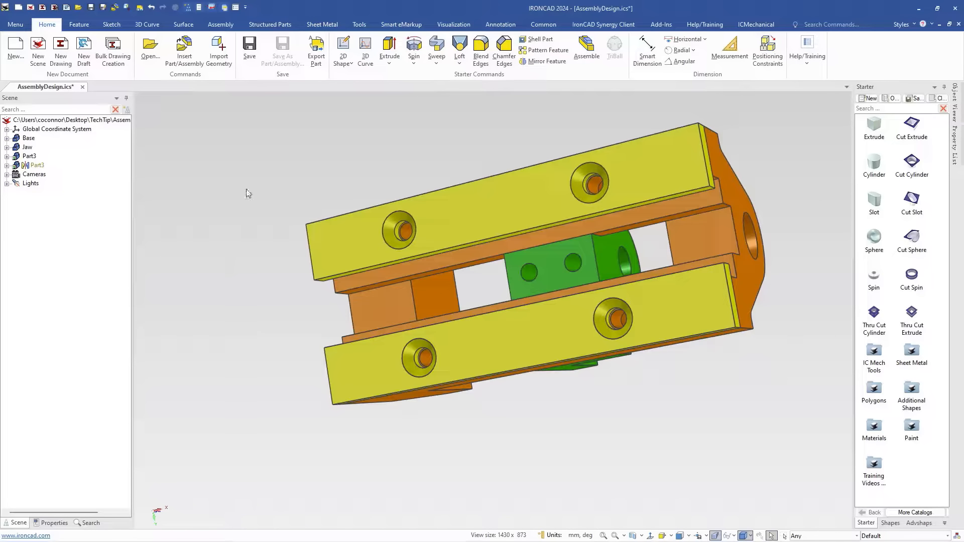
Step: Rename the original yellow plate part to Base Plate
click(29, 157)
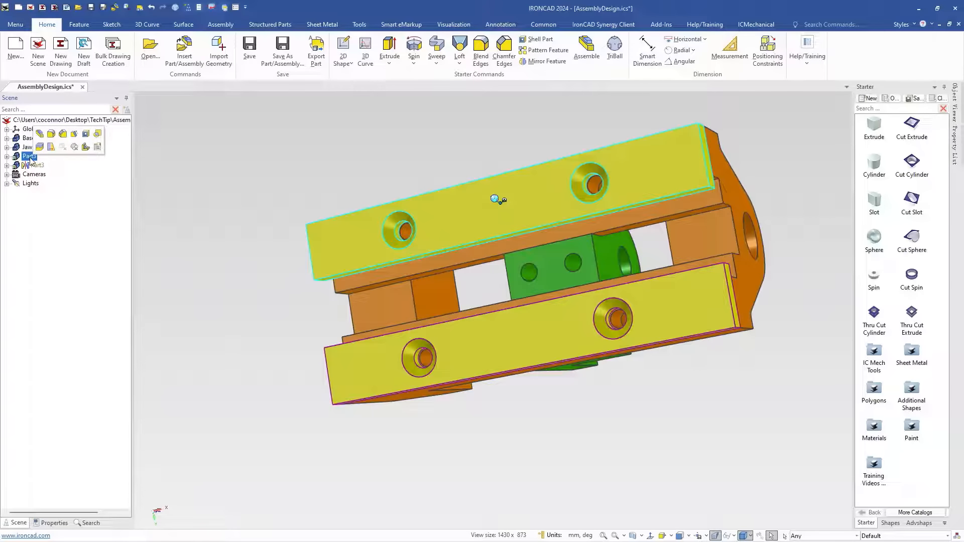
click(28, 157)
text(B)
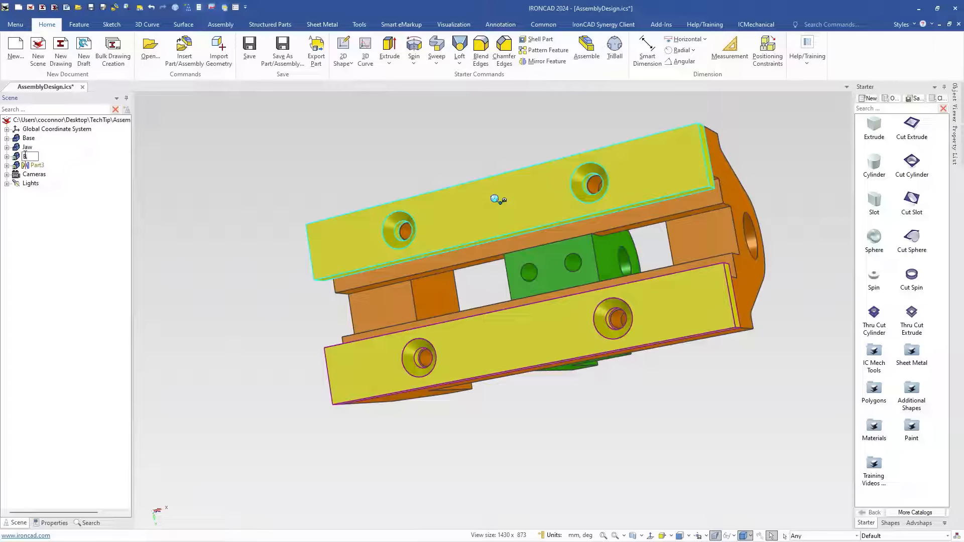
text(ase Plate)
key(Return)
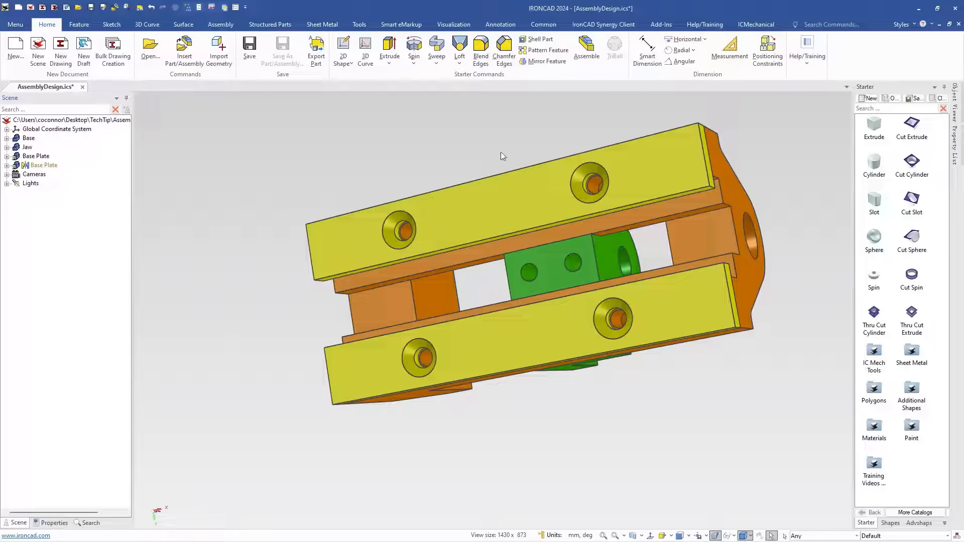
Step: Add a cylinder as a new standalone part beyond the base's screw-hole end and rotate it with the TriBall to lie horizontally lengthwise
middle_drag(462, 154, 592, 273)
scroll(640, 283, down, 3)
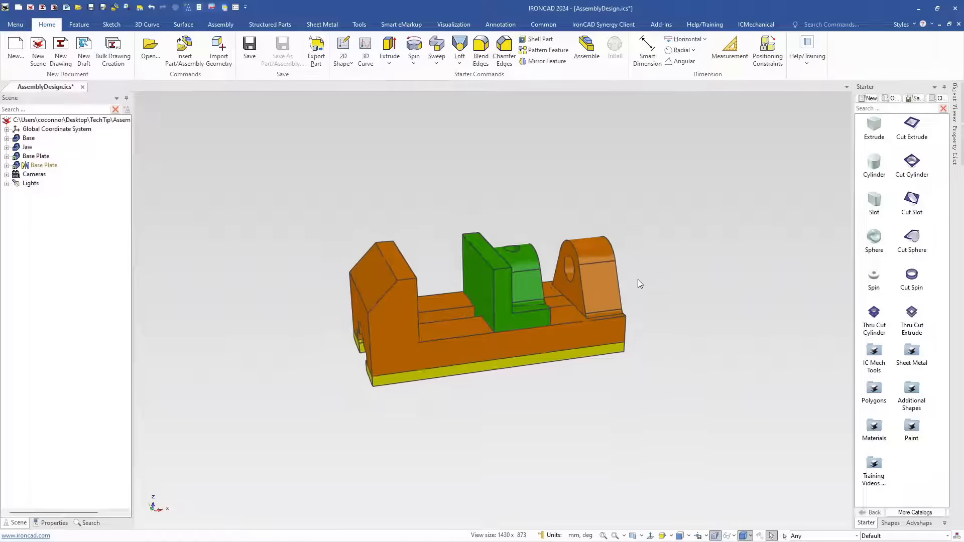
scroll(639, 279, down, 2)
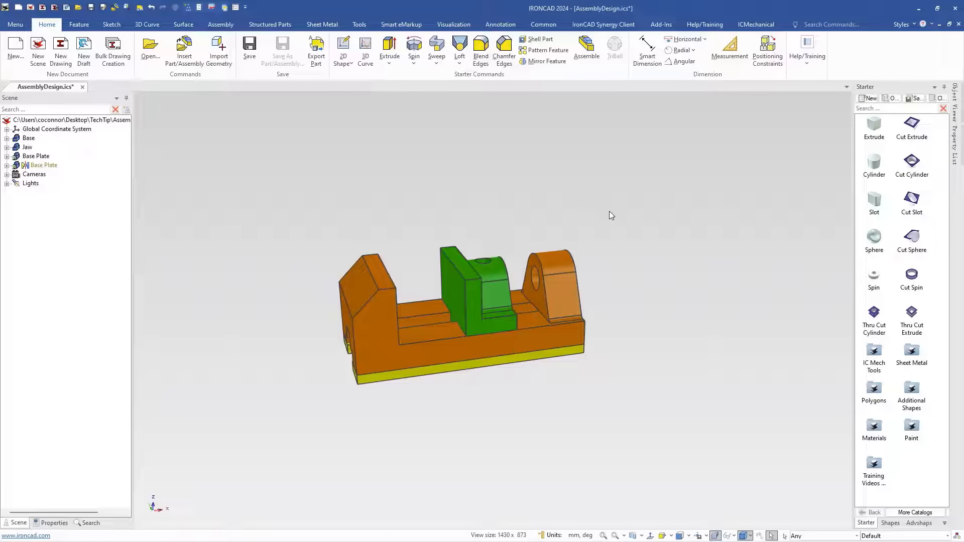
scroll(622, 327, up, 4)
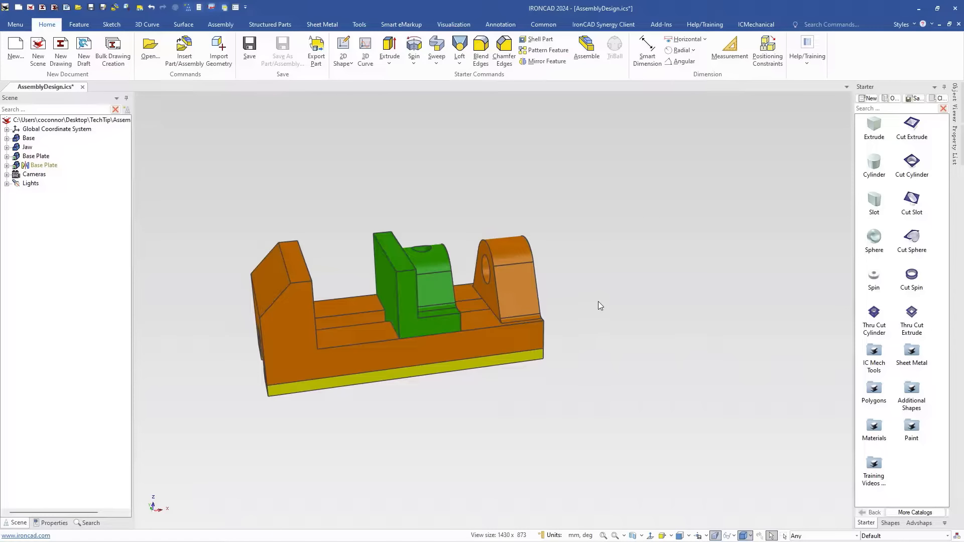
scroll(597, 297, up, 1)
scroll(594, 297, down, 2)
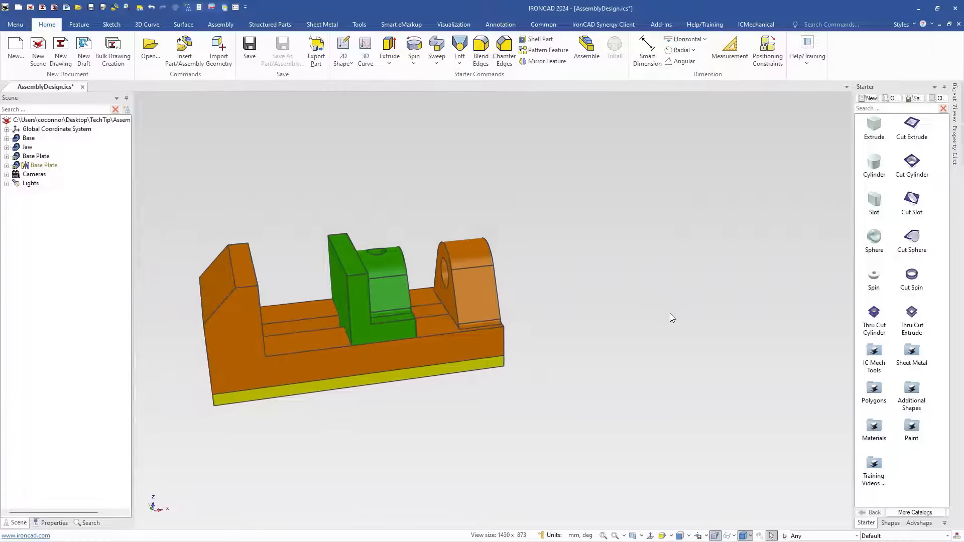
scroll(682, 293, down, 1)
shift+middle_drag(682, 293, 627, 329)
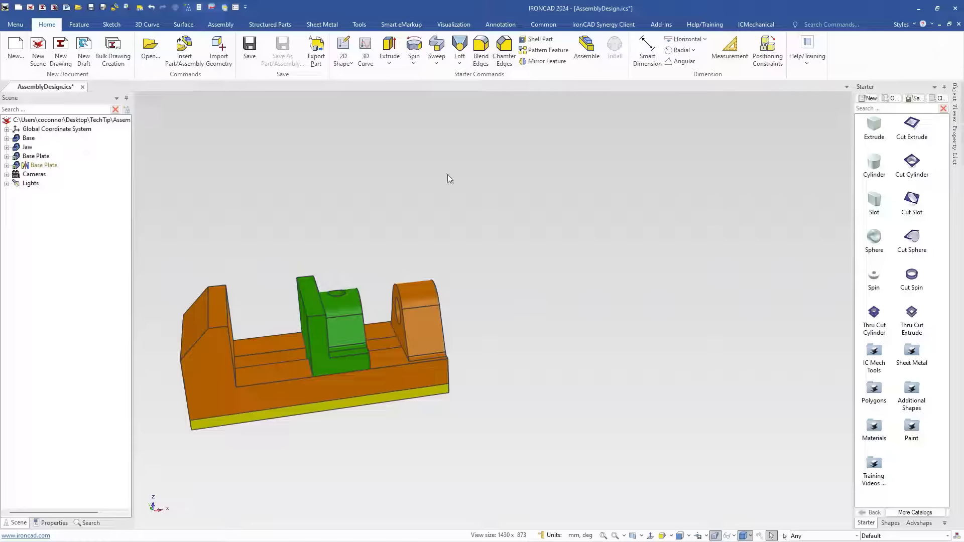
drag(874, 165, 626, 289)
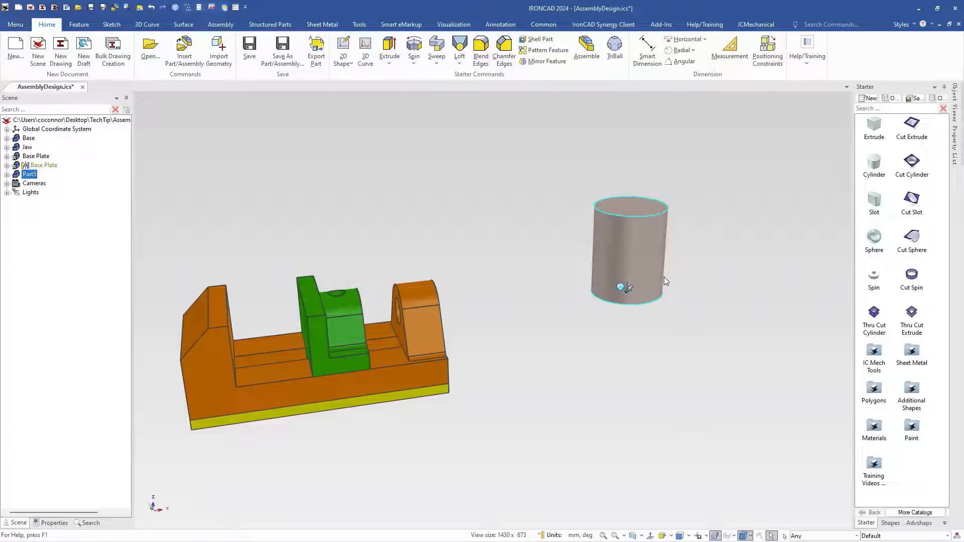
key(F10)
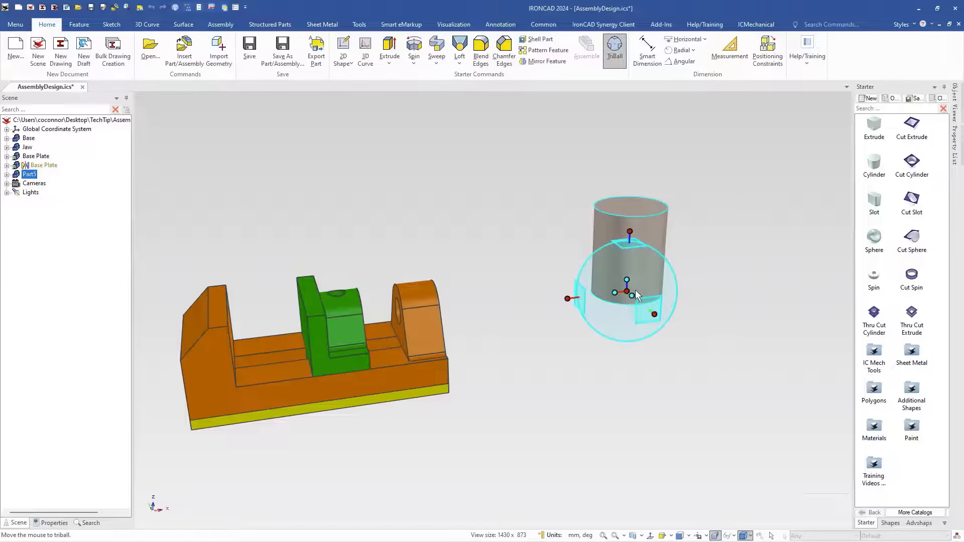
drag(625, 310, 609, 319)
key(F10)
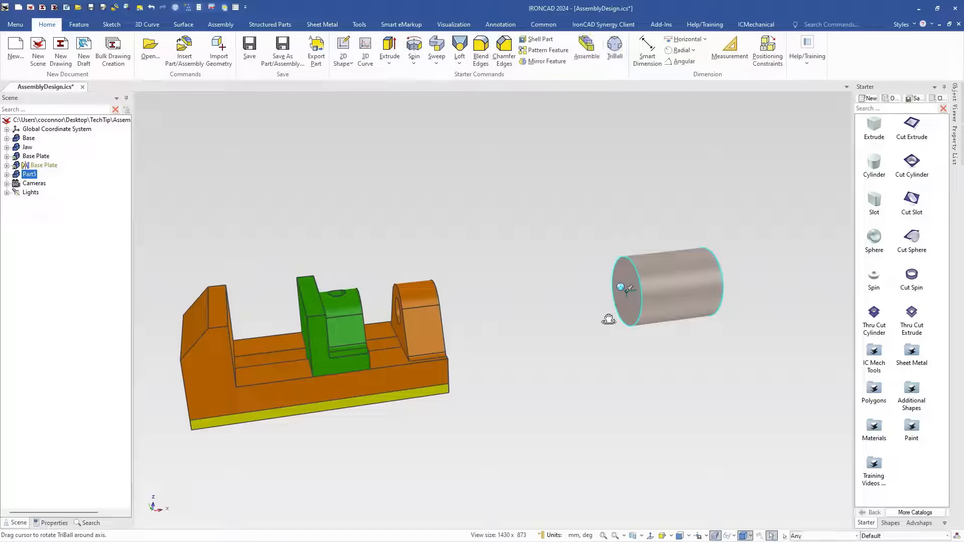
Step: Check the Jaw Screw dimensions in the PDF drawing and set the cylinder's diameter to 16 mm and length to 82 mm
scroll(692, 305, up, 5)
scroll(648, 306, down, 2)
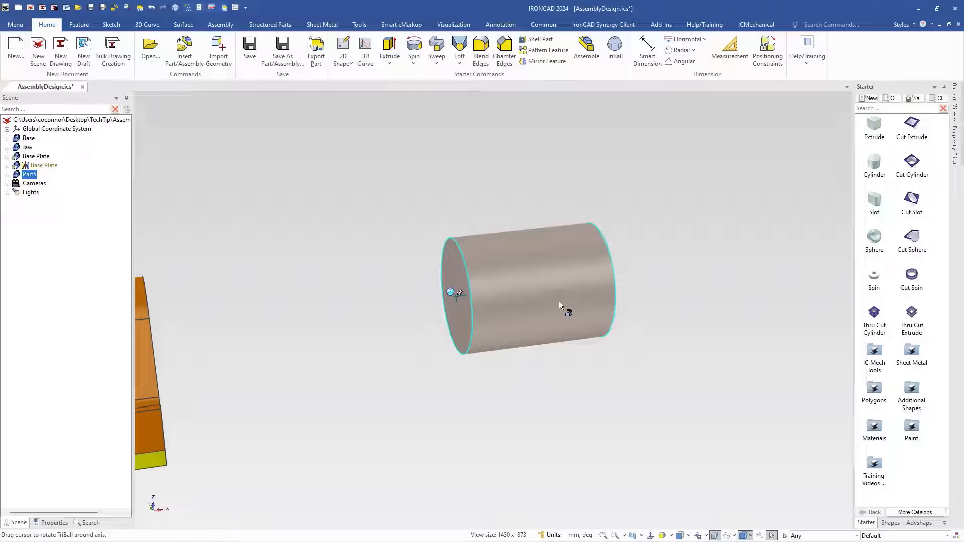
click(567, 312)
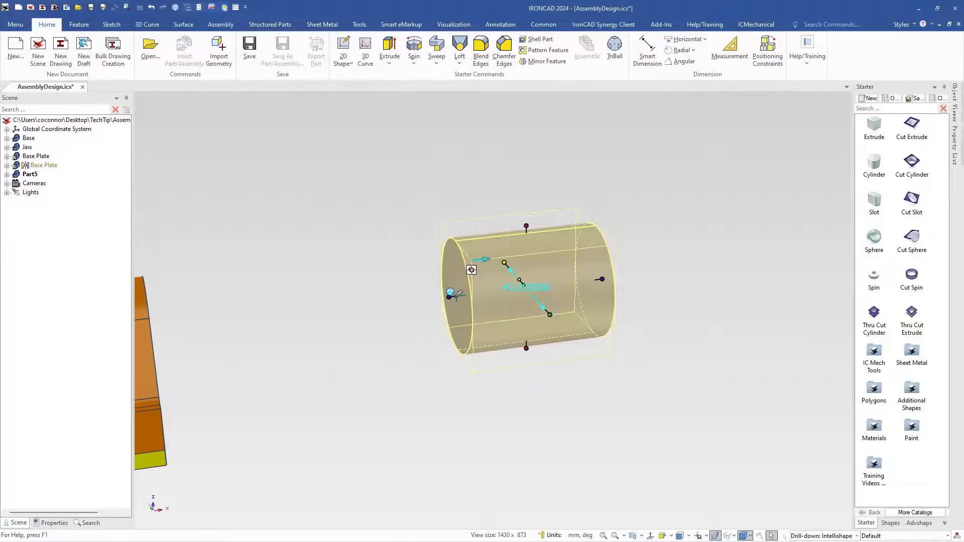
key(alt+Tab)
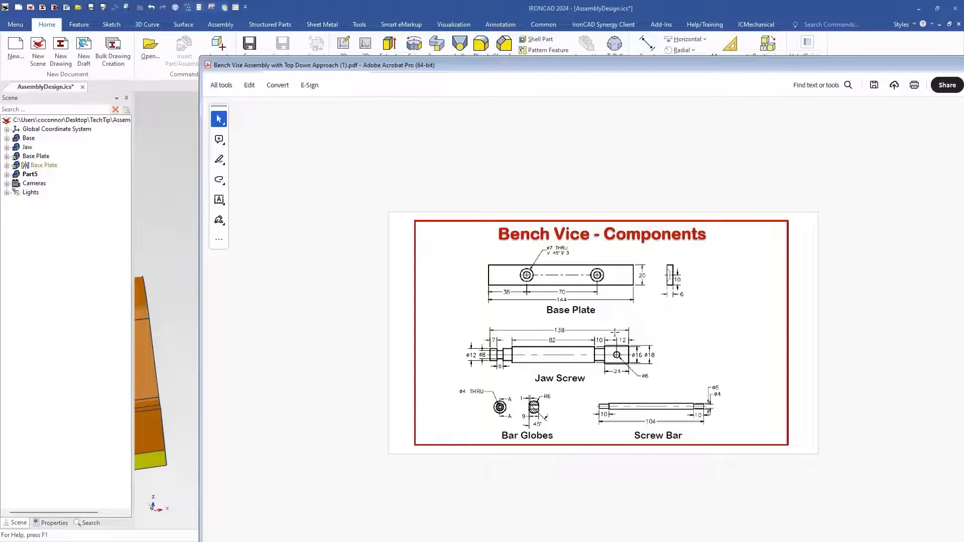
drag(591, 70, 963, 51)
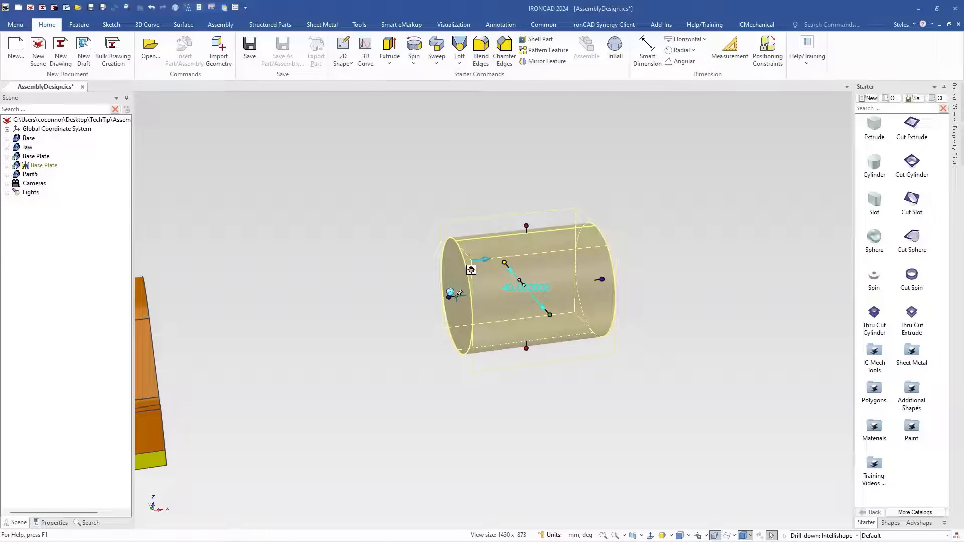
click(526, 225)
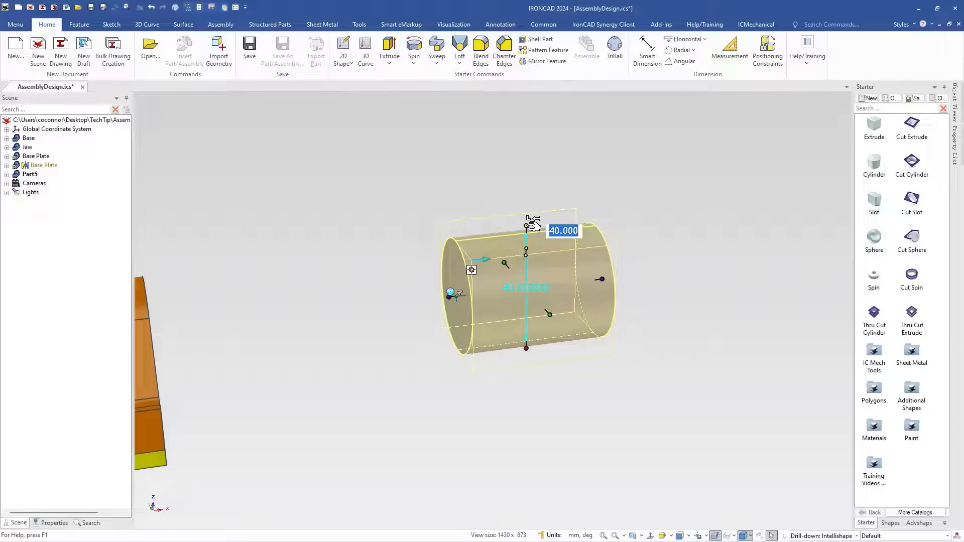
text(16)
key(Return)
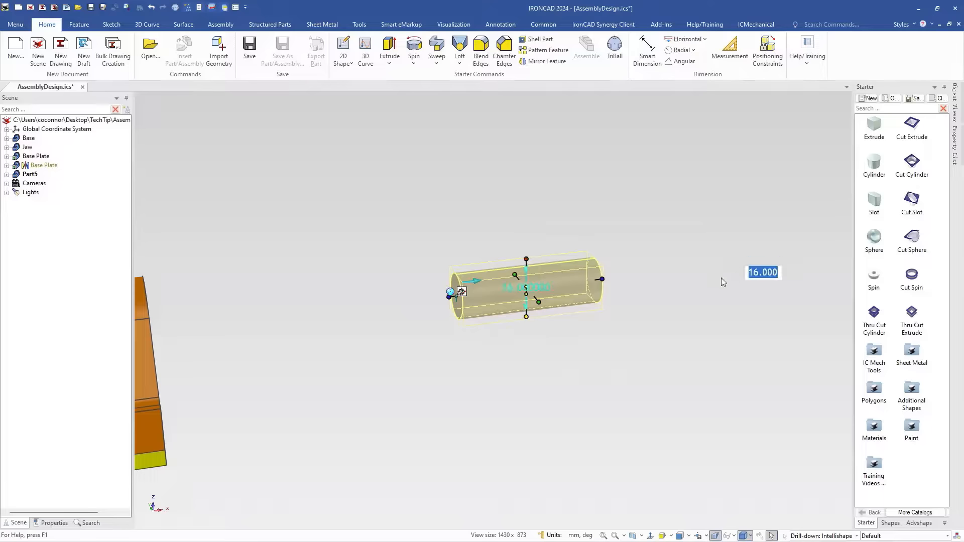
click(603, 279)
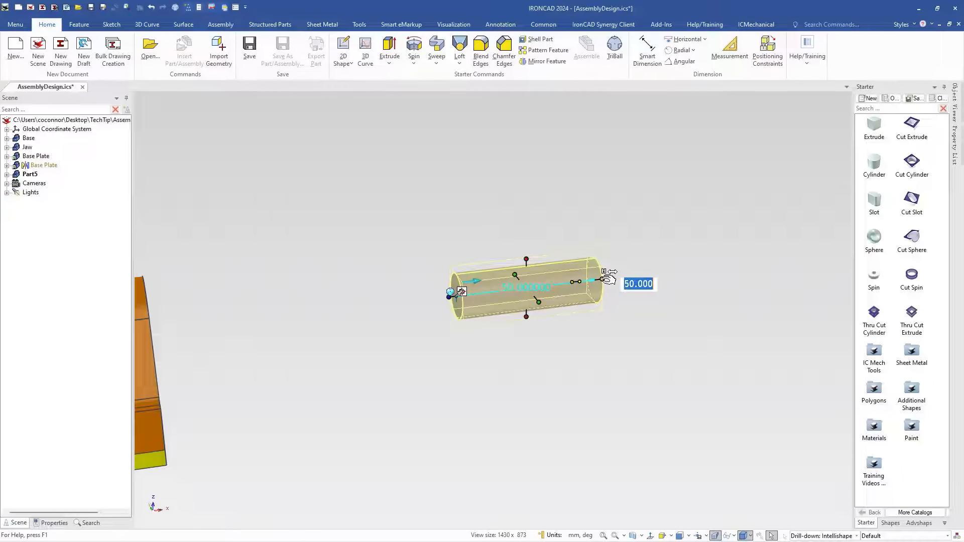
text(80)
key(Return)
click(670, 337)
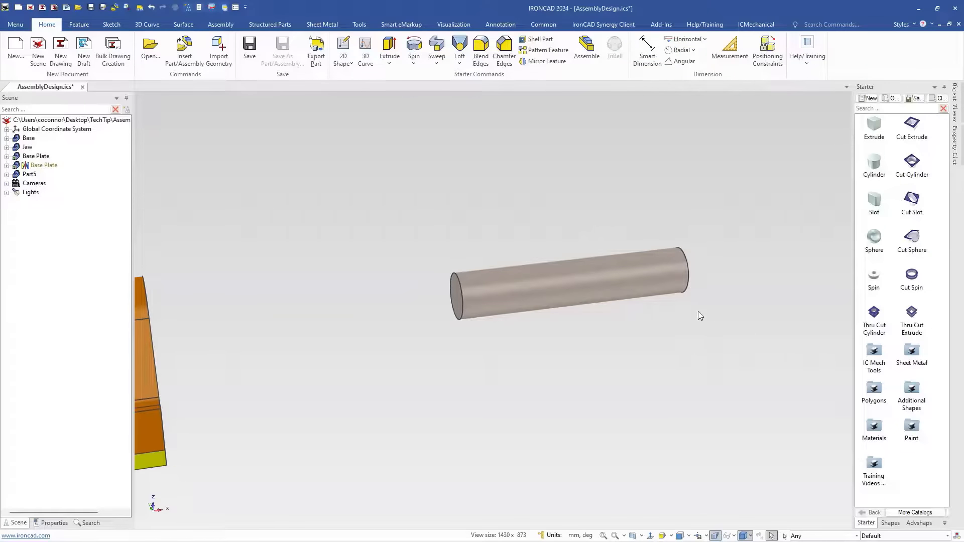
Step: Add a neck cylinder of 12 mm diameter and 10 mm length, centred on the shaft's end face farthest from the base
middle_drag(698, 311, 618, 324)
middle_drag(698, 251, 660, 284)
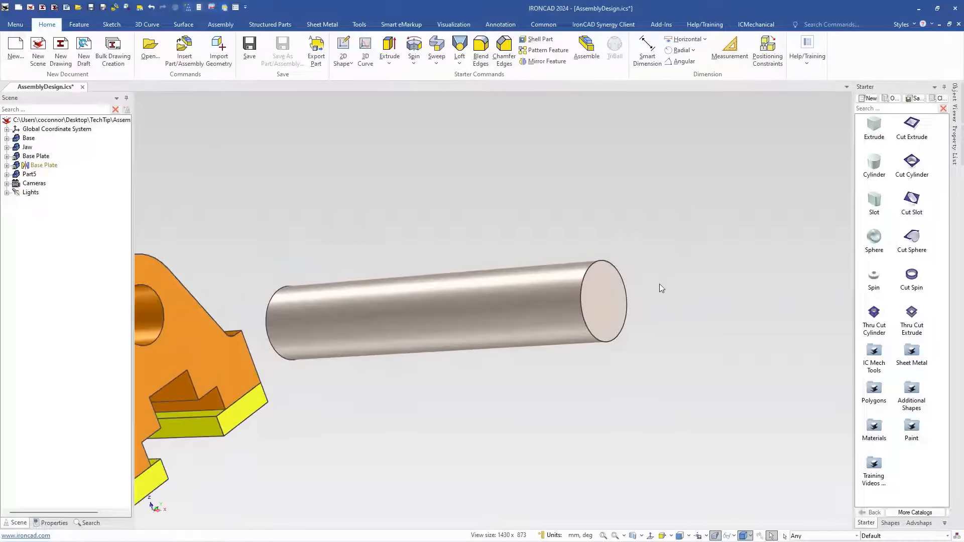
scroll(627, 305, up, 2)
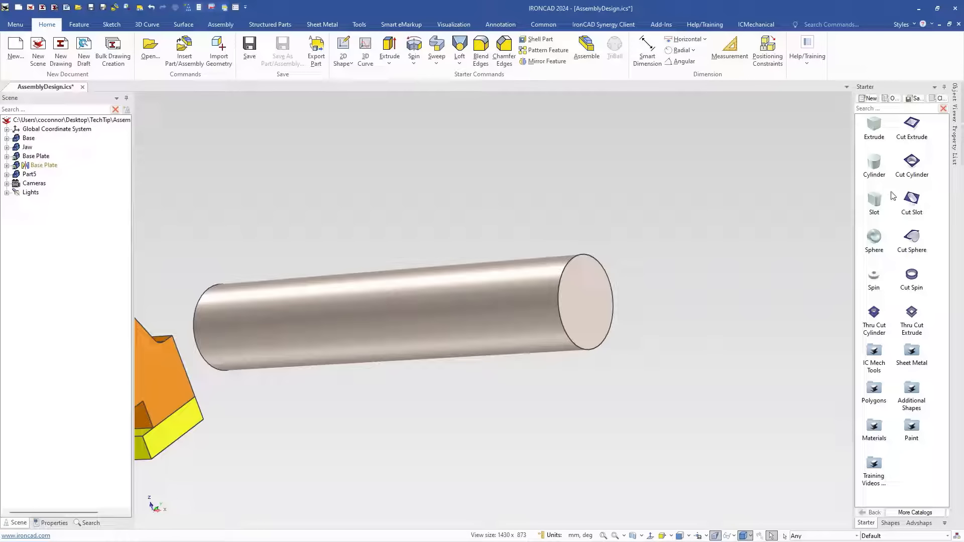
drag(586, 303, 586, 303)
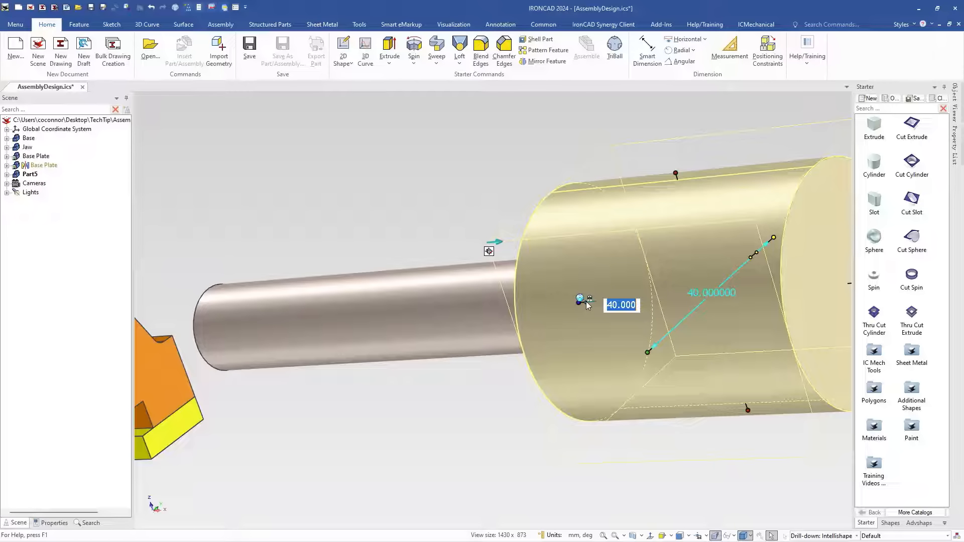
text(12)
key(Tab)
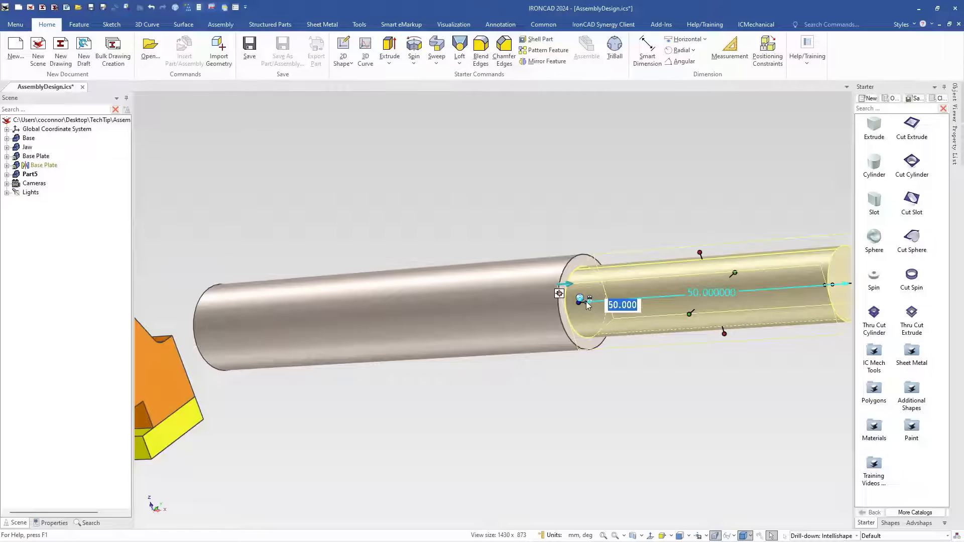
text(12)
key(Tab)
key(Tab)
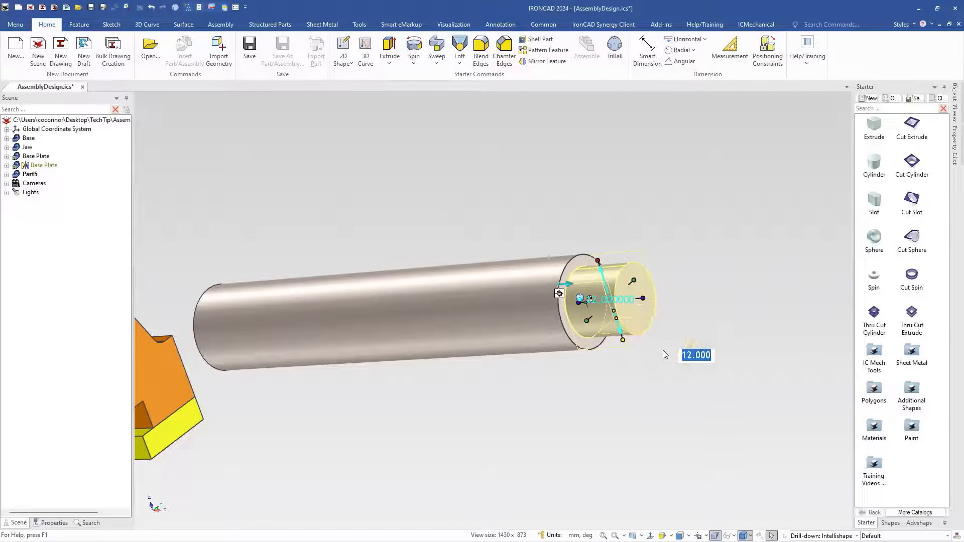
click(830, 241)
Step: Add the screw head as an 18 mm diameter, 24 mm long cylinder centred on the neck's end face
drag(767, 240, 632, 296)
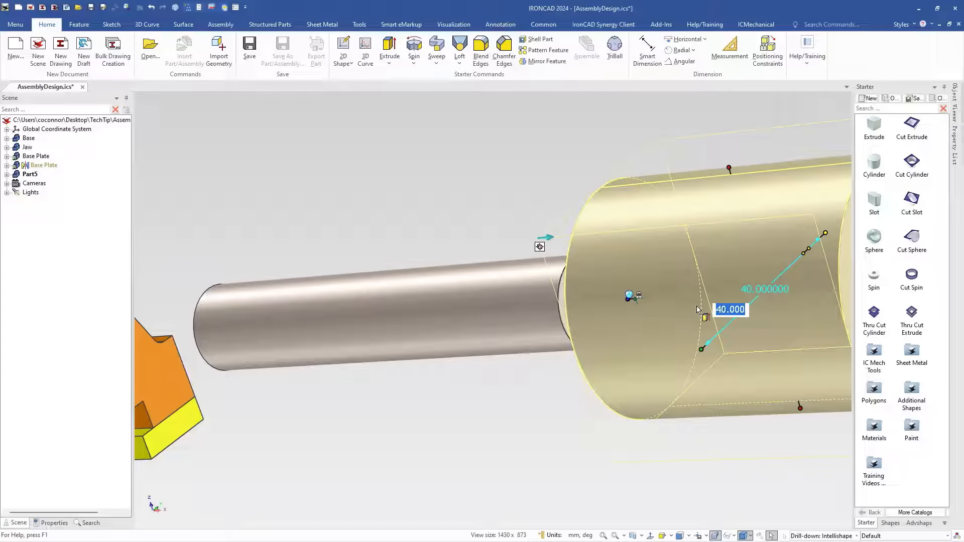
text(15)
key(Tab)
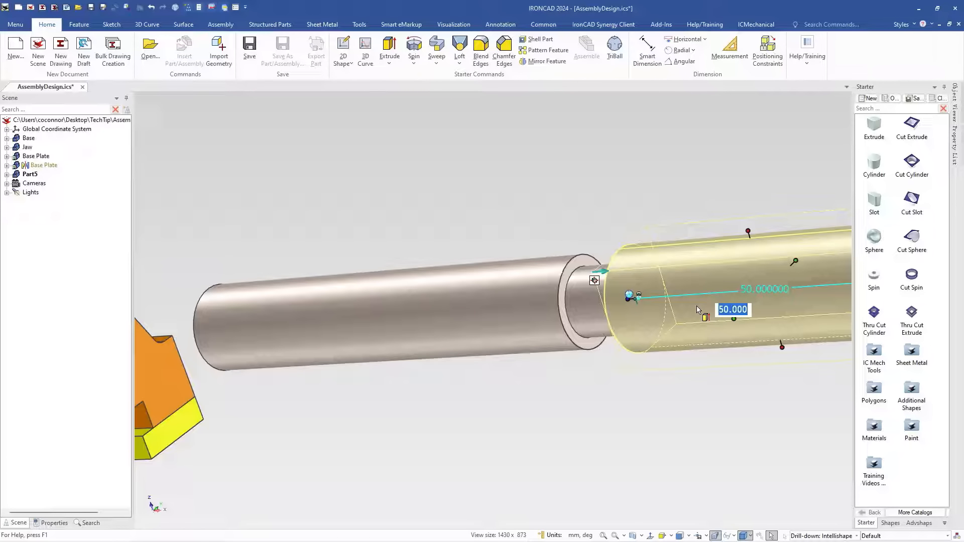
text(18)
key(Tab)
click(668, 419)
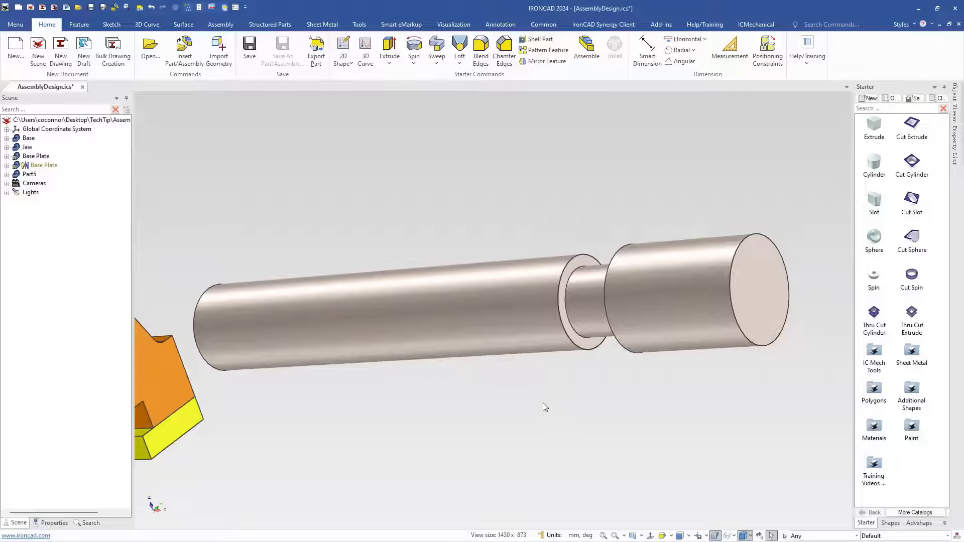
Step: Add a cylinder of 12 mm diameter and 10 mm length, centred on the shaft's opposite end face
middle_drag(544, 403, 390, 357)
scroll(390, 357, down, 3)
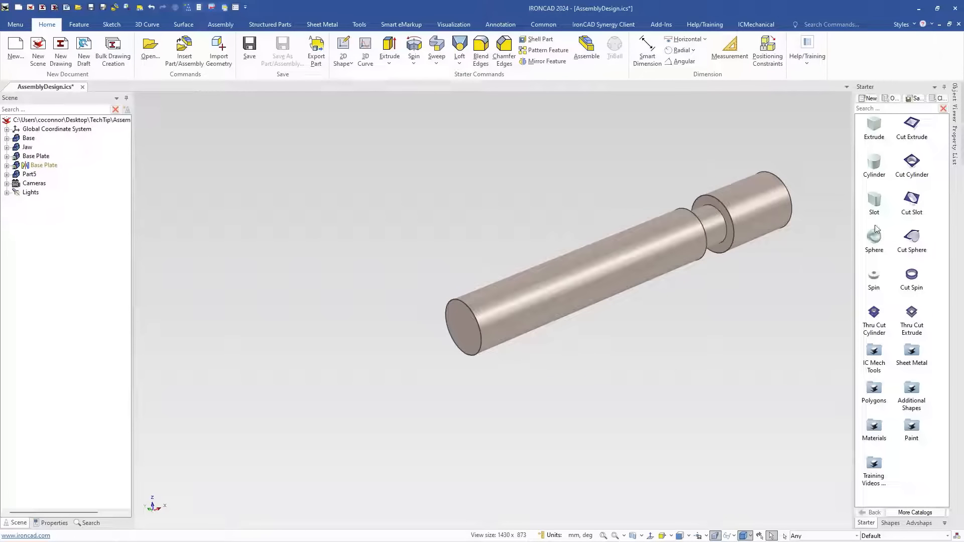
drag(463, 329, 462, 327)
text(10)
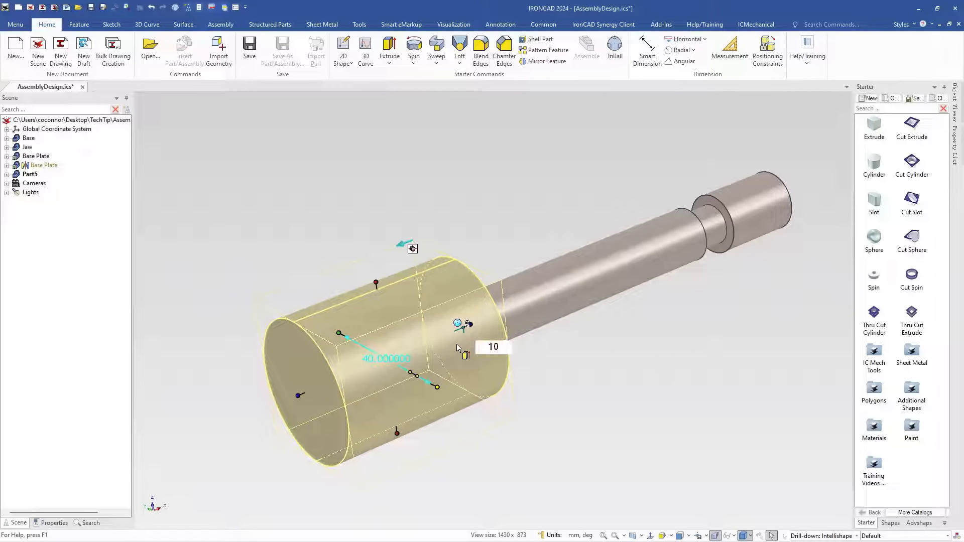
key(BackSpace)
text(5)
key(Tab)
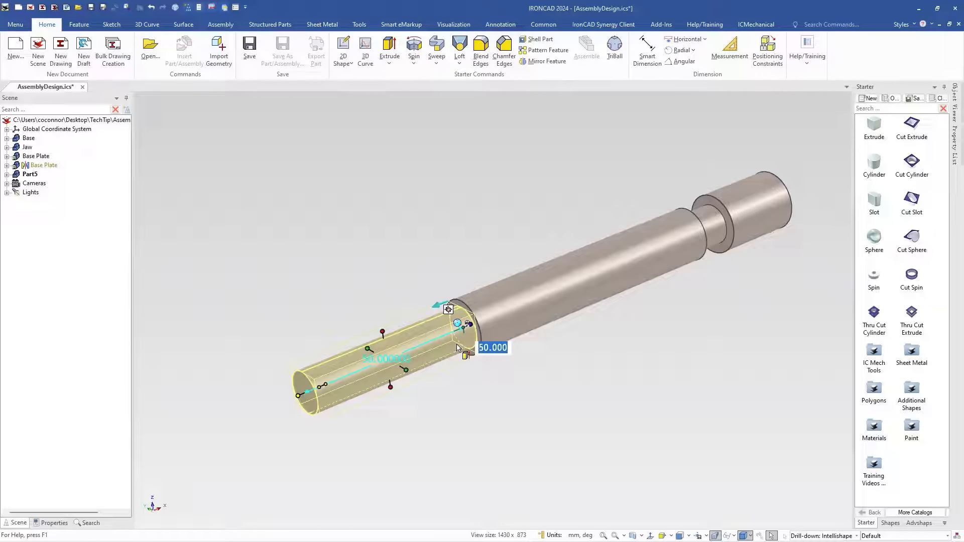
text(10)
key(Tab)
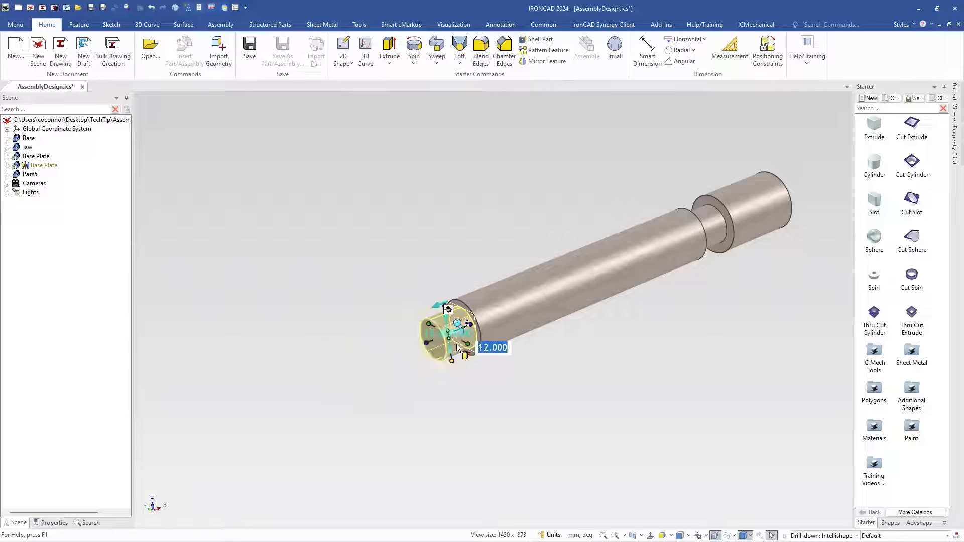
click(472, 381)
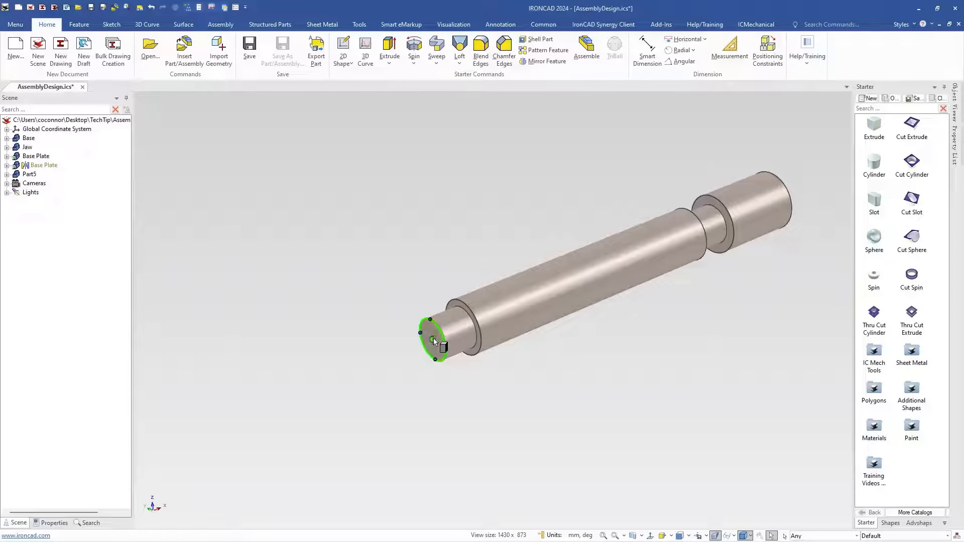
Step: Add a cylinder of 8 mm diameter and 5 mm length, centred on the end face of the 12 mm tip section
drag(435, 342, 435, 342)
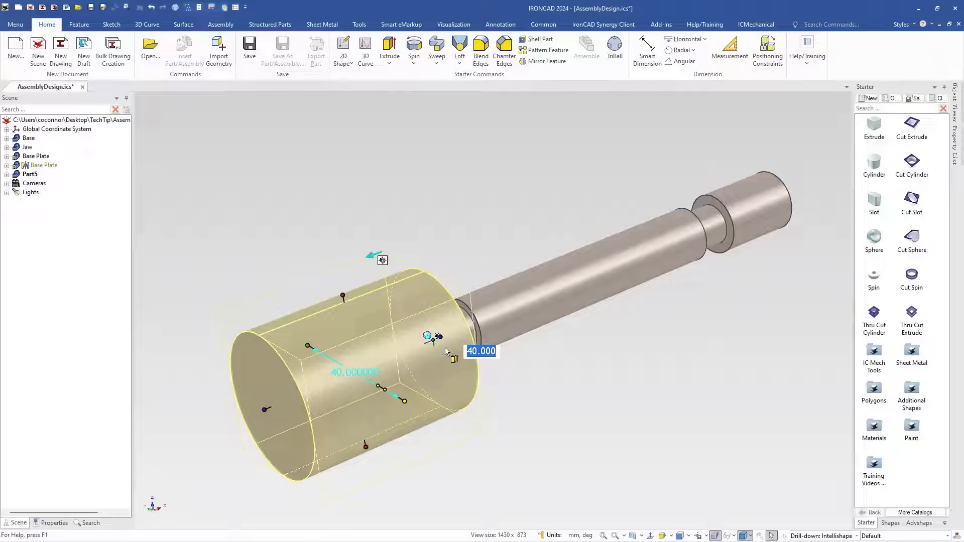
text(8)
key(Tab)
text(5)
key(Return)
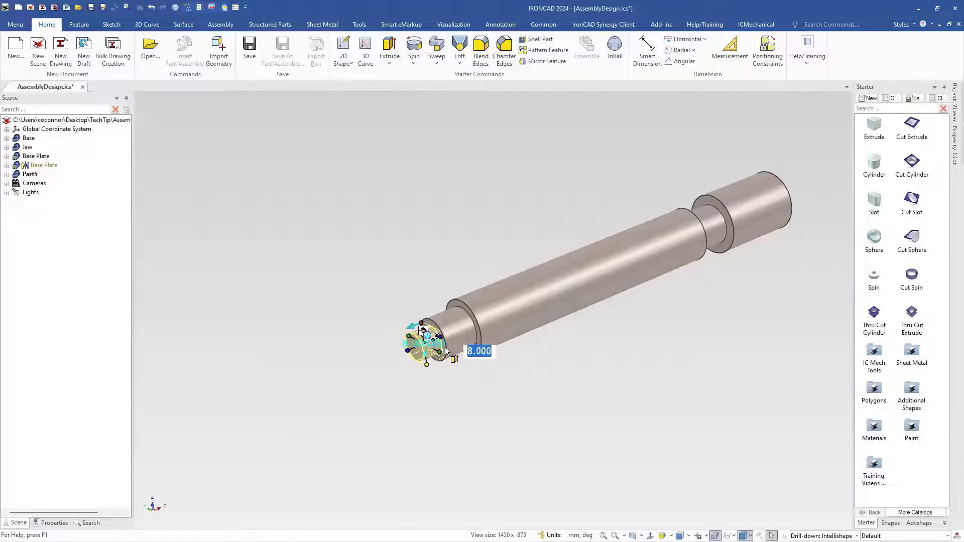
click(523, 437)
Step: Add a short end cylinder centred on the end face of the 8 mm diameter tip section and resize it
drag(875, 162, 414, 347)
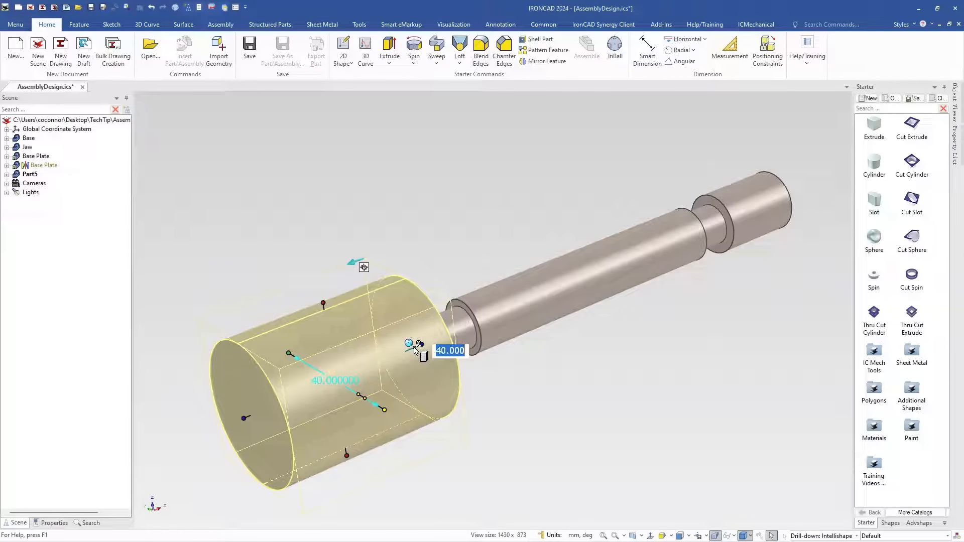
text(50)
key(Return)
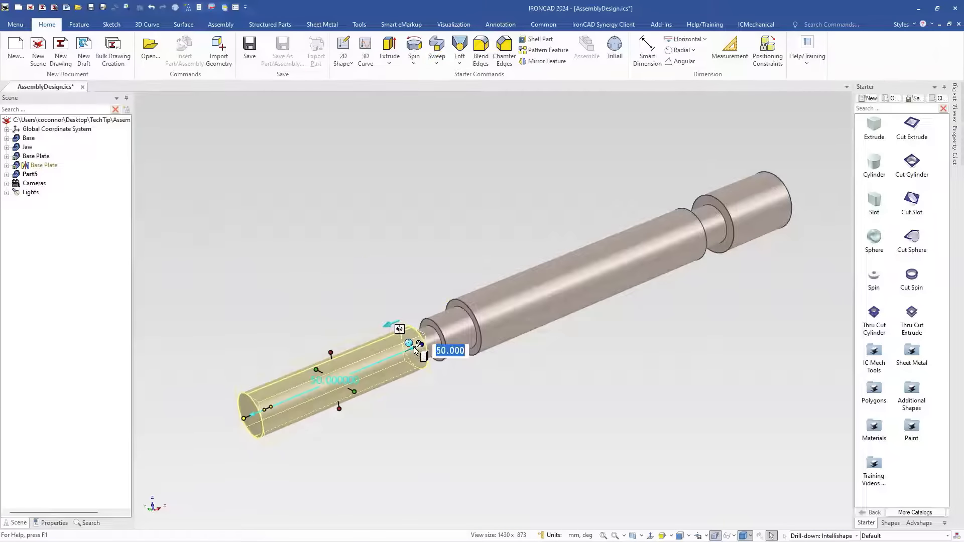
click(481, 394)
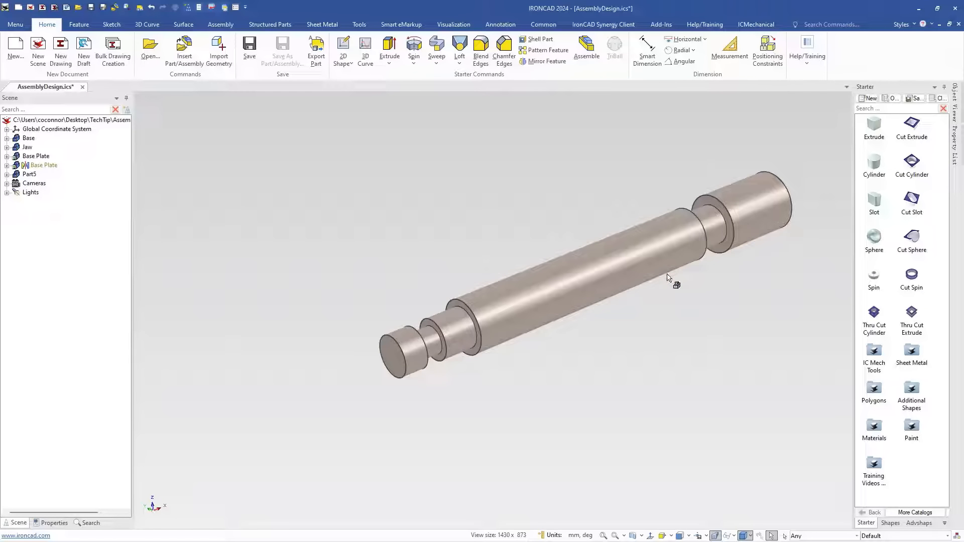
Step: Dimension the screw's overall length with Smart Dimension, from the centre of the head's end face to the centre of the tip's end face
scroll(708, 277, down, 2)
scroll(704, 276, up, 1)
middle_drag(691, 251, 556, 300)
click(647, 51)
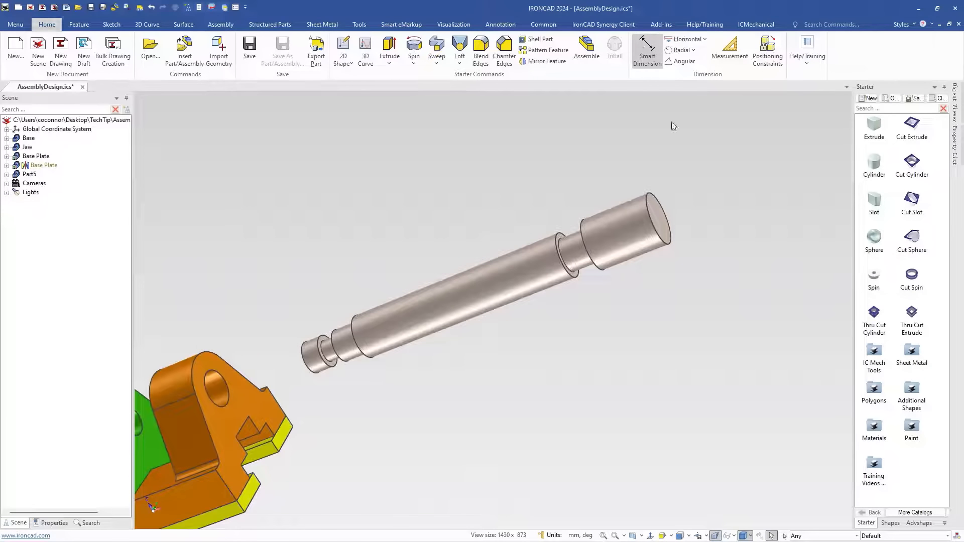
click(658, 219)
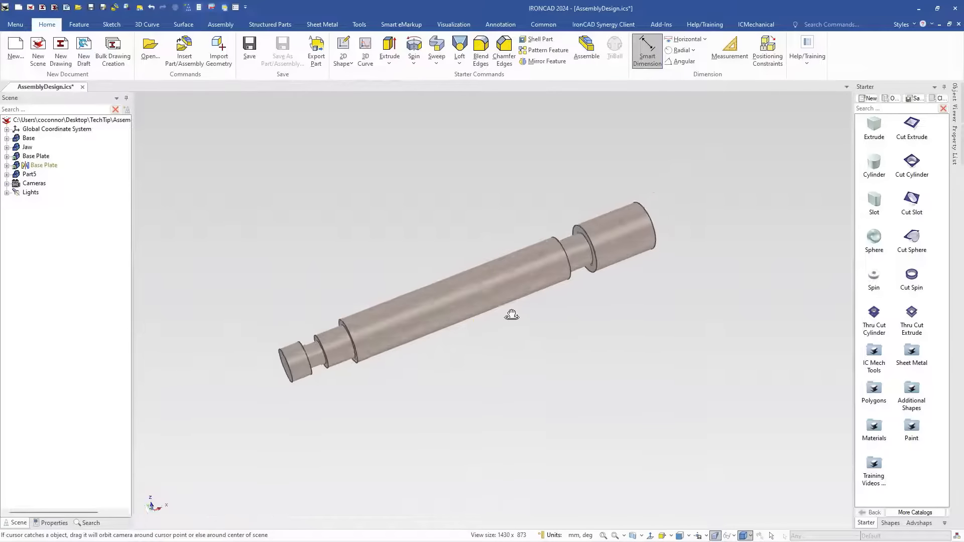
scroll(297, 368, up, 5)
scroll(312, 366, up, 1)
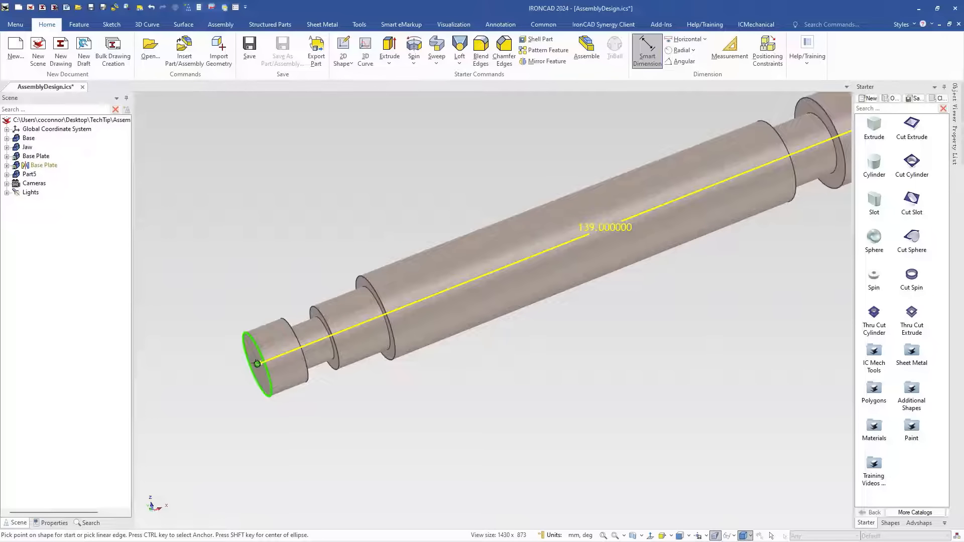
click(257, 364)
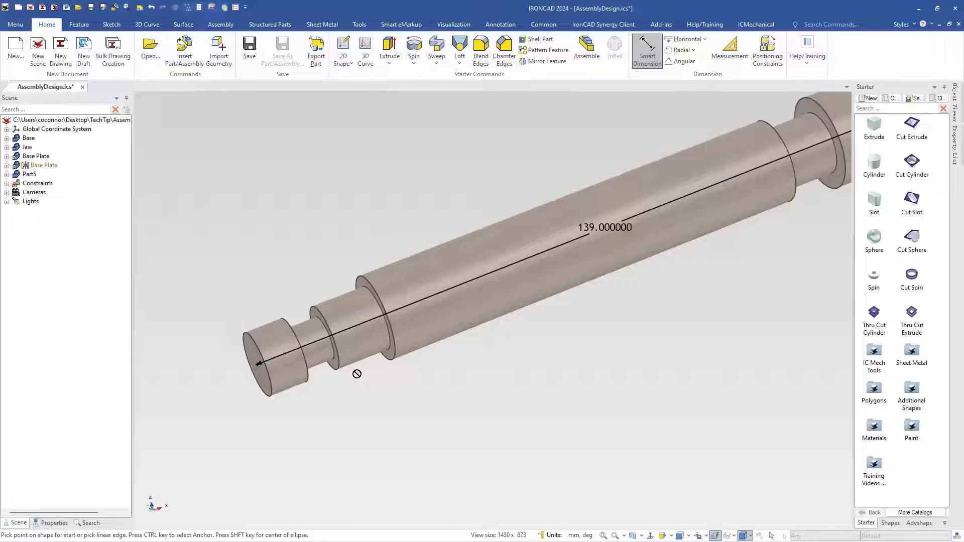
Step: Set the length of the 12 mm diameter section beside the main shaft to 9 mm
key(Escape)
click(360, 343)
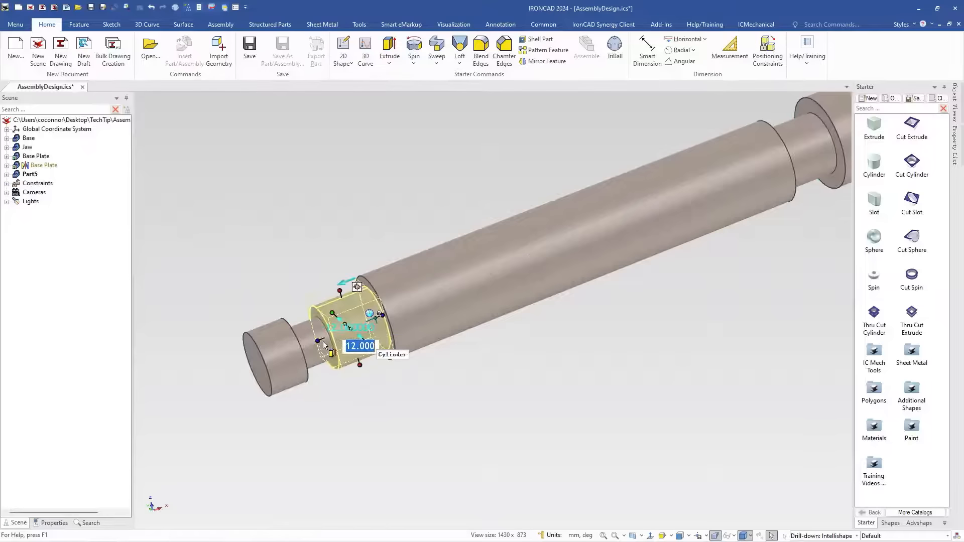
mouse_move(320, 341)
text(9)
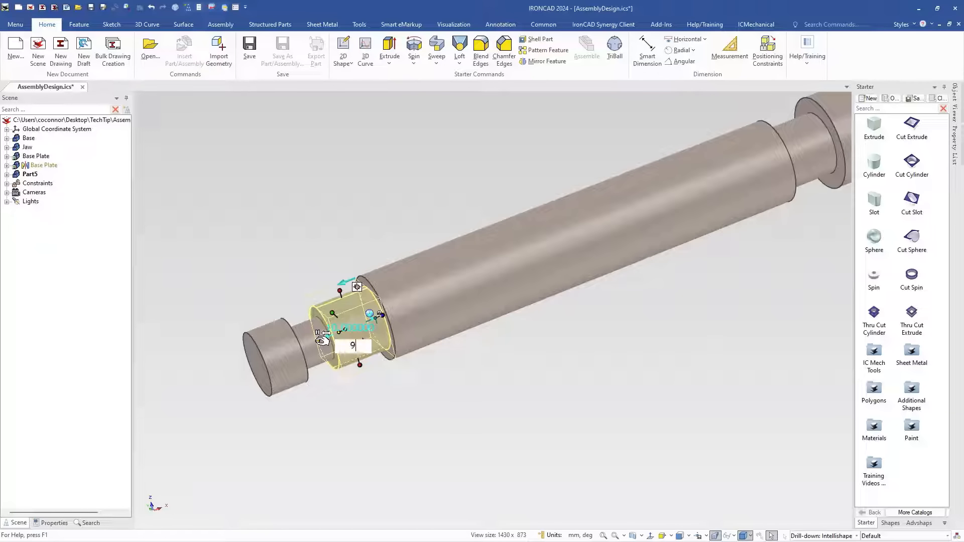
key(Return)
click(436, 414)
Step: Check the screw's overall length dimension and remove it from the view
click(440, 280)
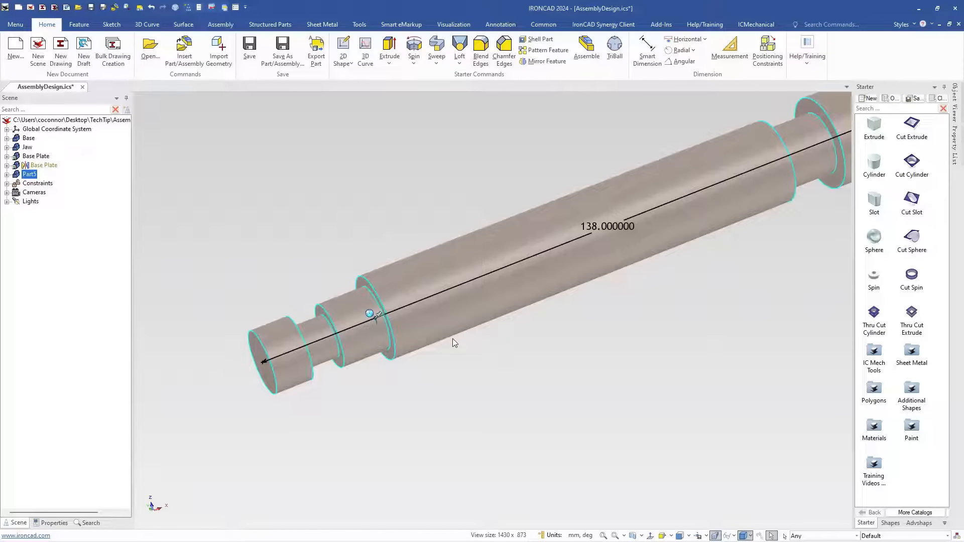
click(487, 322)
click(458, 276)
right_click(606, 226)
click(548, 382)
Step: Place a Thru Cut Cylinder centred on the end face of the screw head
scroll(585, 311, down, 3)
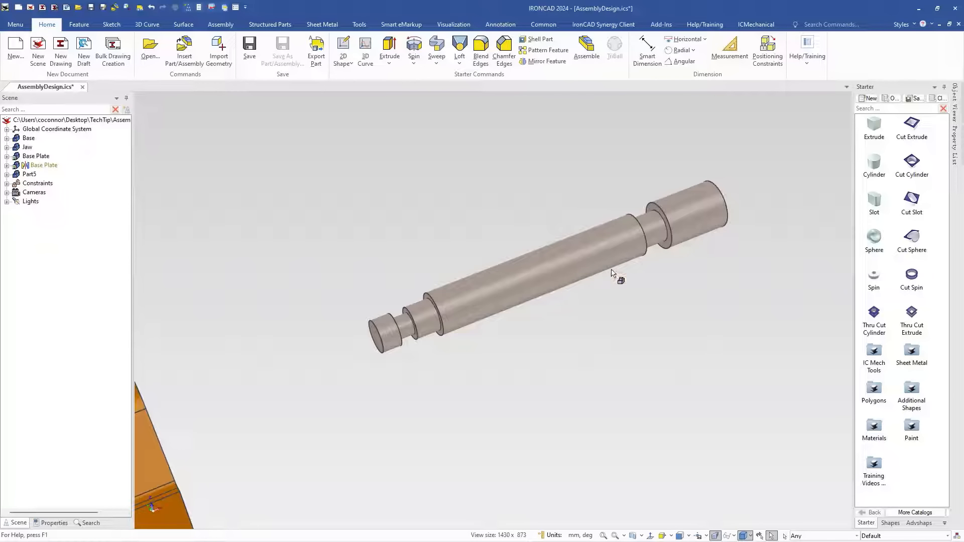
middle_drag(635, 361, 510, 365)
scroll(750, 270, up, 3)
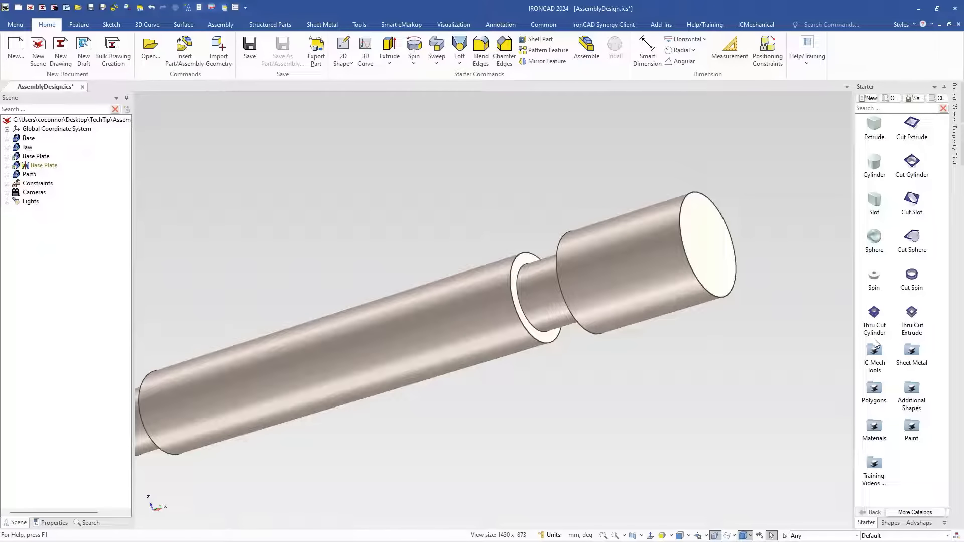
mouse_move(873, 349)
mouse_down()
mouse_move(706, 246)
mouse_move(869, 363)
mouse_move(906, 183)
mouse_move(841, 195)
mouse_move(711, 253)
mouse_up()
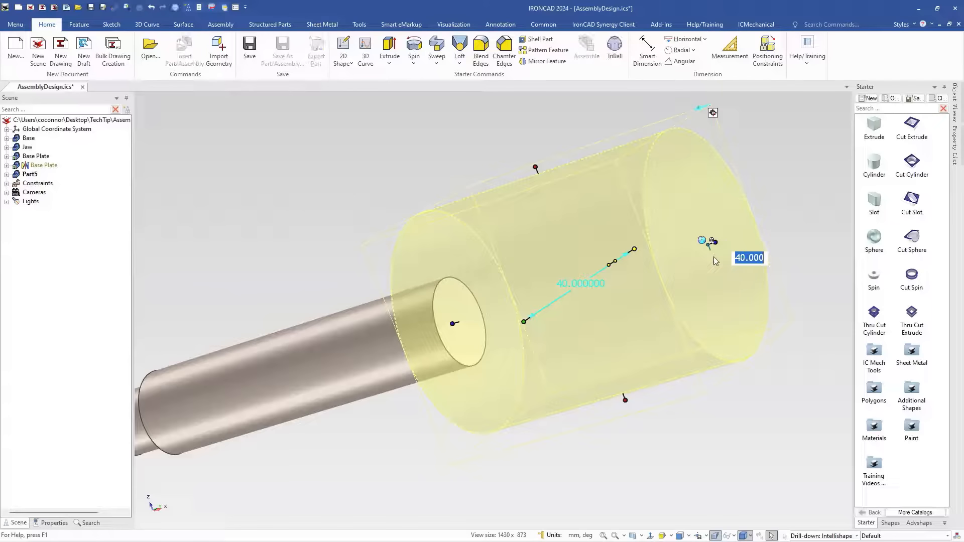
Step: Set the hole's diameter to 6 mm and rotate it 90° so that it runs crosswise to the shaft
text(6)
key(Return)
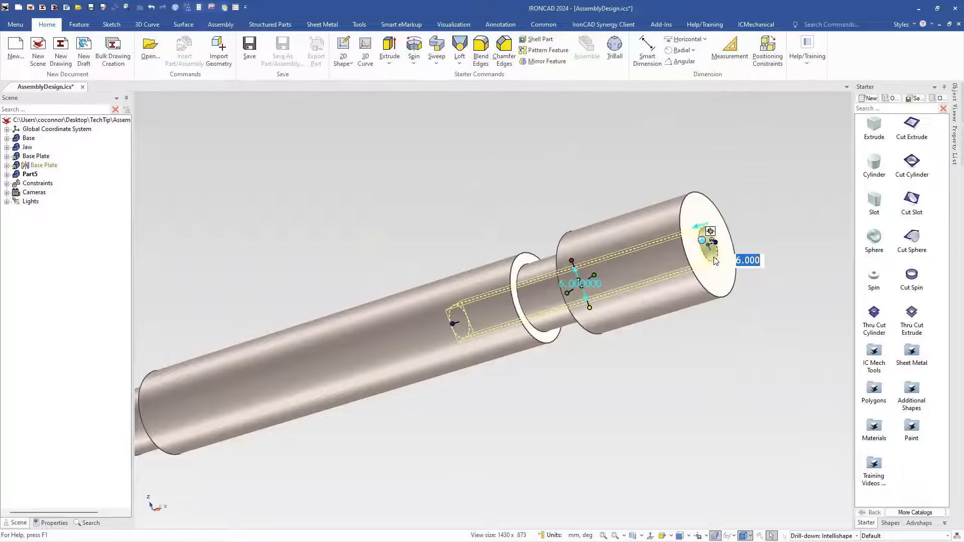
key(F10)
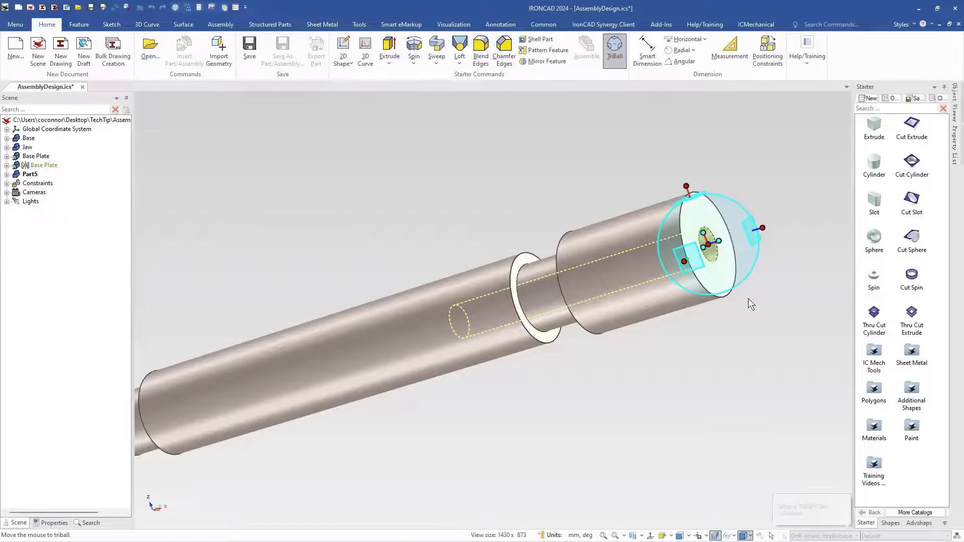
click(686, 186)
drag(723, 267, 717, 271)
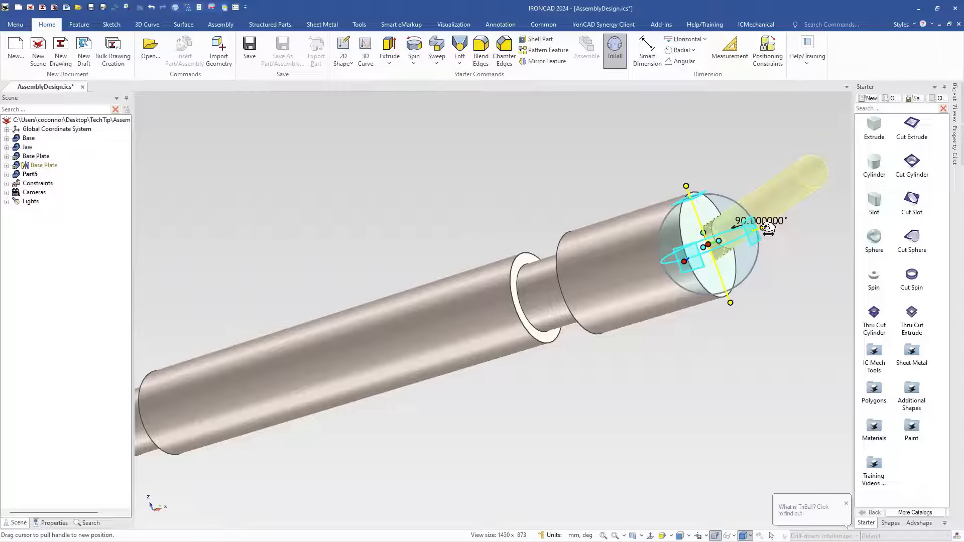
Step: Move the cross hole 12 mm in from the shaft's end face and shift it sideways so it cuts through the head
drag(763, 228, 748, 232)
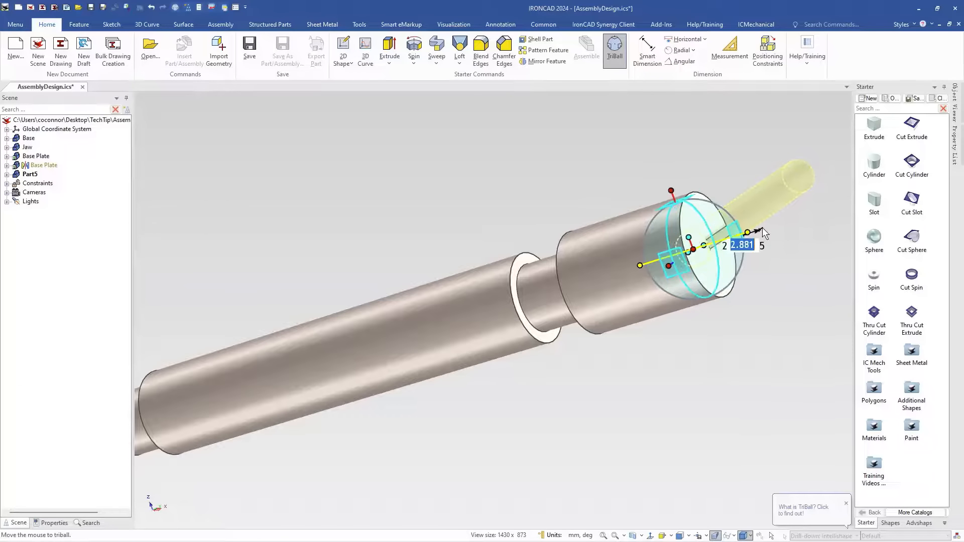
text(12)
key(Return)
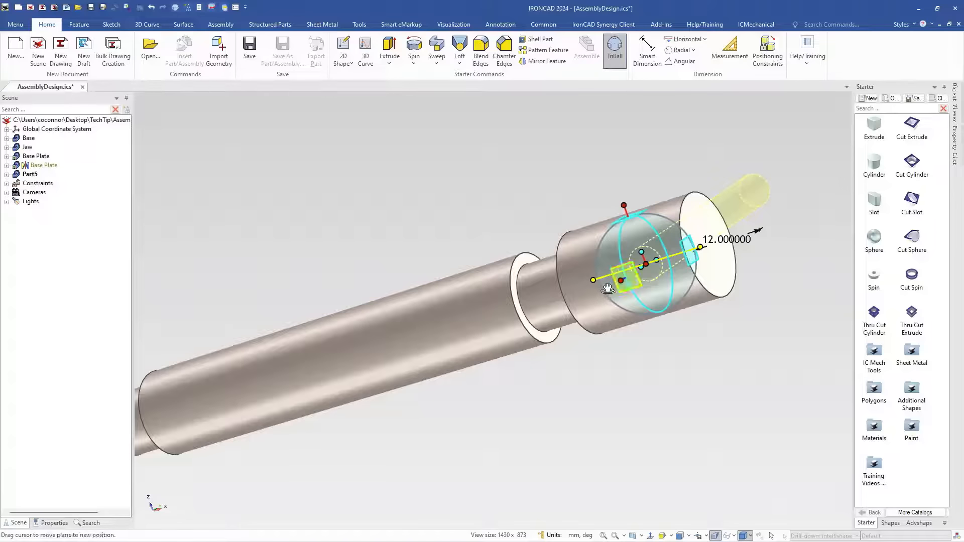
drag(622, 280, 583, 307)
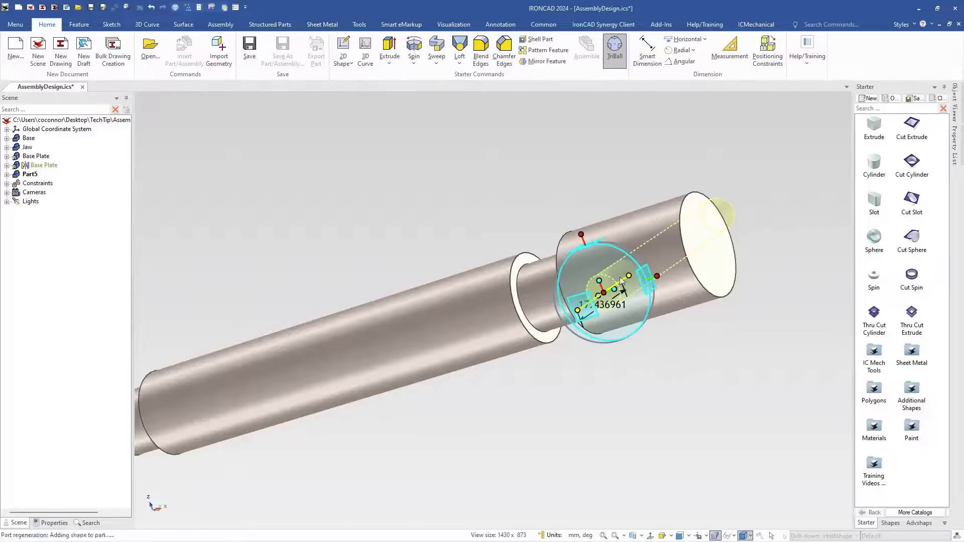
key(F10)
click(684, 335)
middle_drag(684, 335, 722, 312)
scroll(675, 335, down, 5)
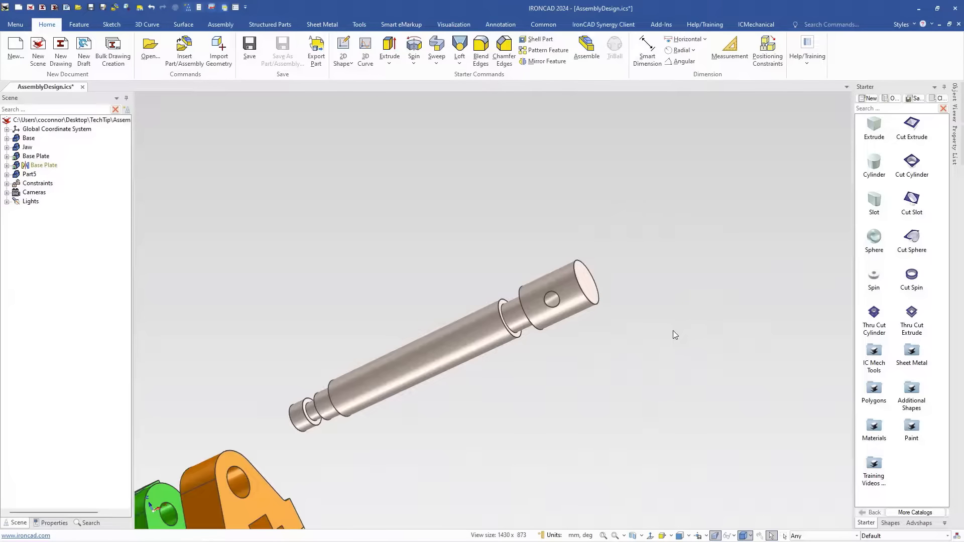
Step: Color the whole shaft part solid blue
middle_drag(673, 331, 471, 324)
click(471, 324)
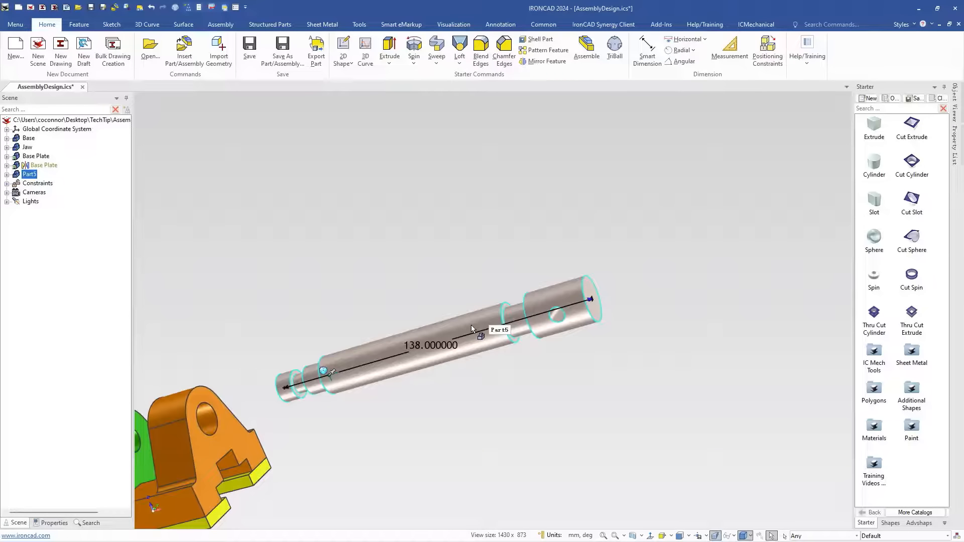
right_click(471, 324)
click(515, 353)
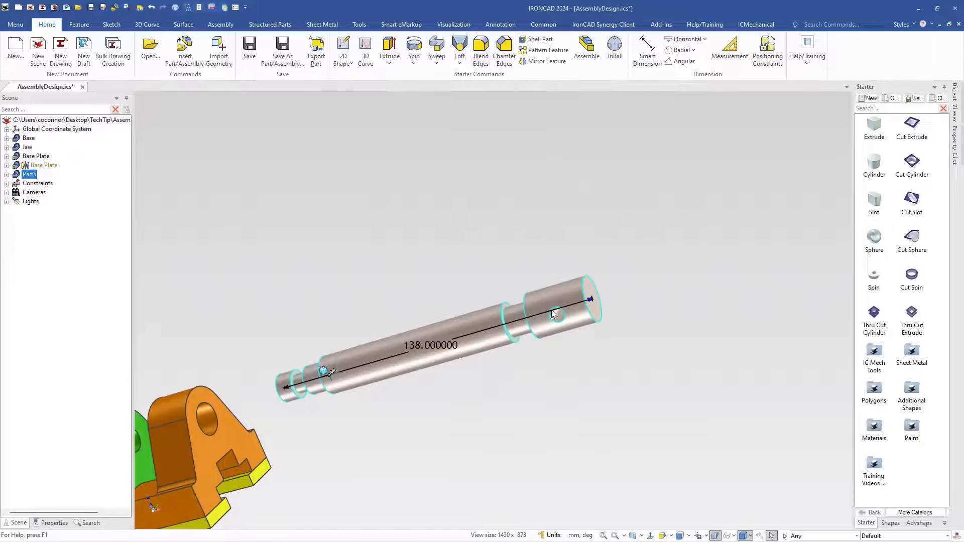
click(224, 189)
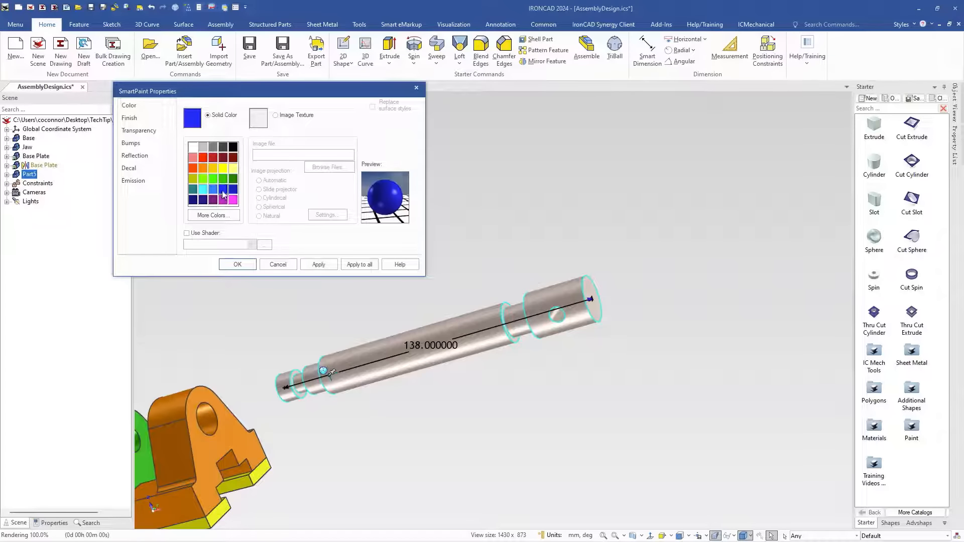
click(229, 265)
Step: Reposition only the TriBall of the blue shaft along its axis to the middle of the narrow groove near the small end
scroll(557, 350, down, 2)
middle_drag(489, 360, 461, 393)
scroll(195, 317, up, 1)
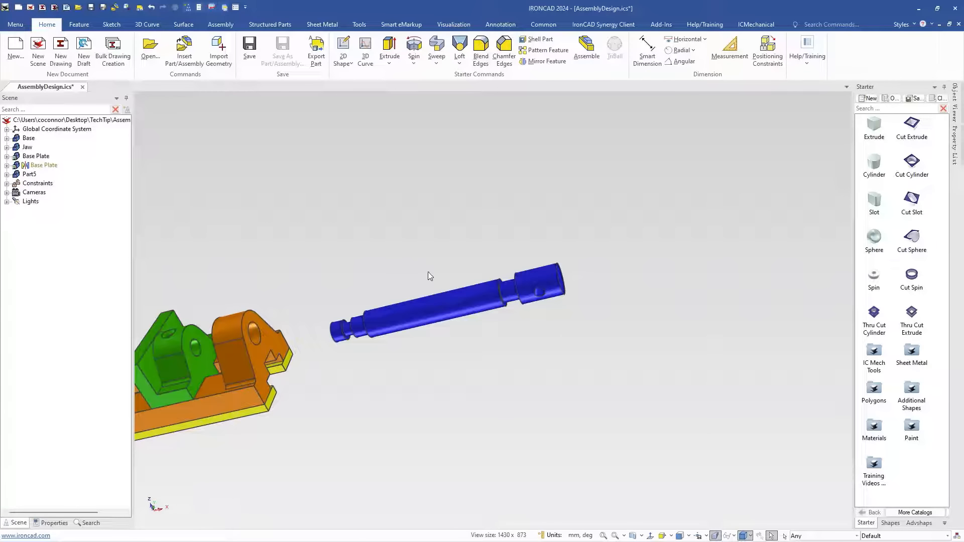
middle_drag(279, 299, 306, 282)
click(424, 319)
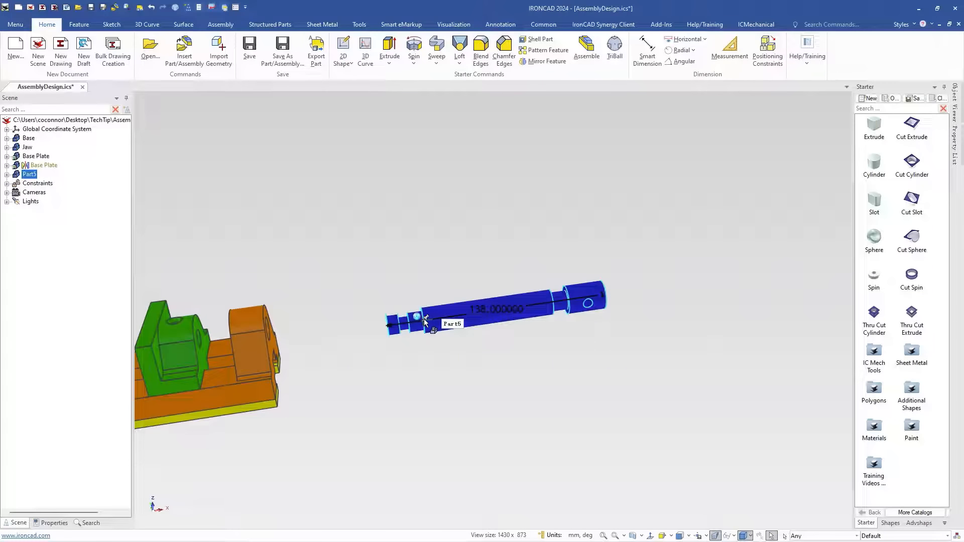
key(F10)
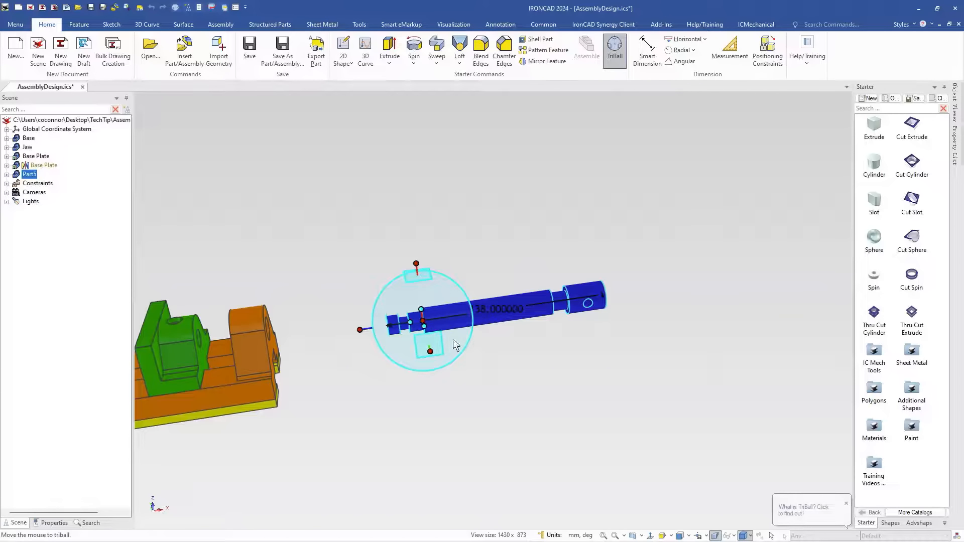
mouse_move(453, 340)
middle_down()
mouse_move(549, 361)
mouse_move(459, 354)
middle_up()
scroll(405, 322, up, 2)
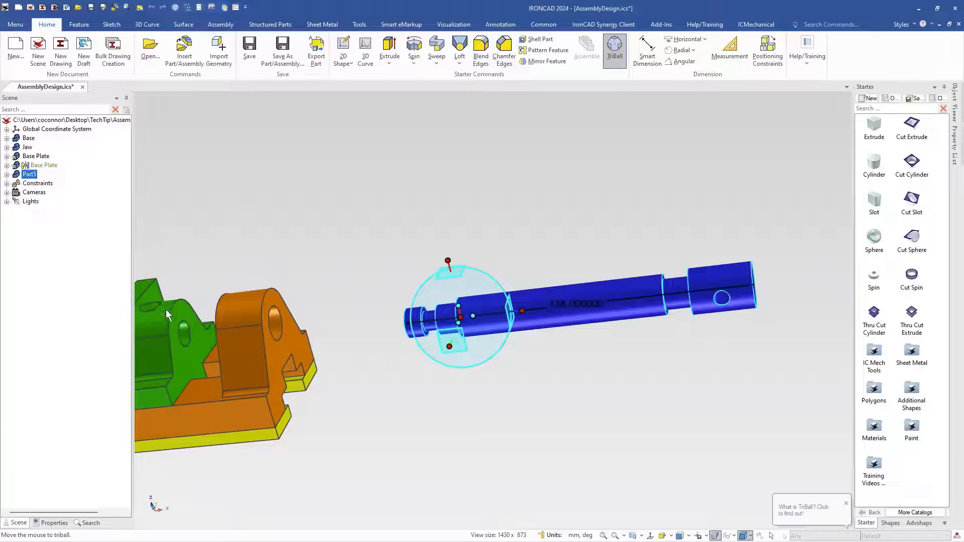
scroll(292, 327, down, 1)
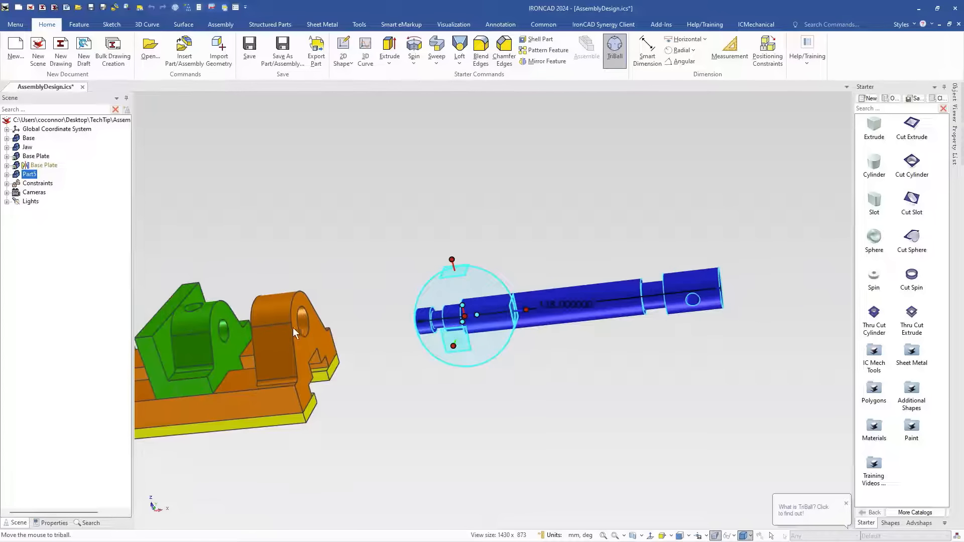
scroll(296, 327, up, 1)
scroll(434, 316, up, 1)
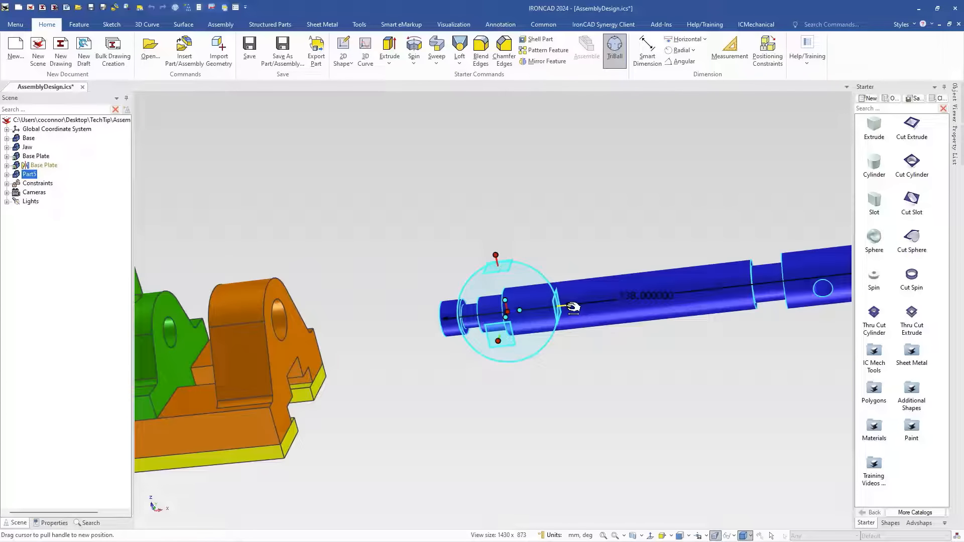
scroll(549, 323, up, 2)
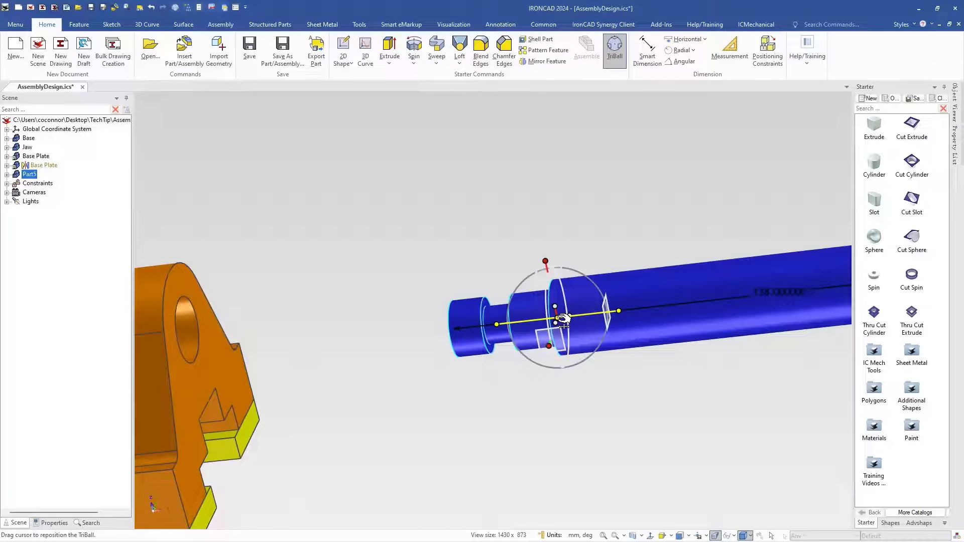
drag(555, 320, 512, 316)
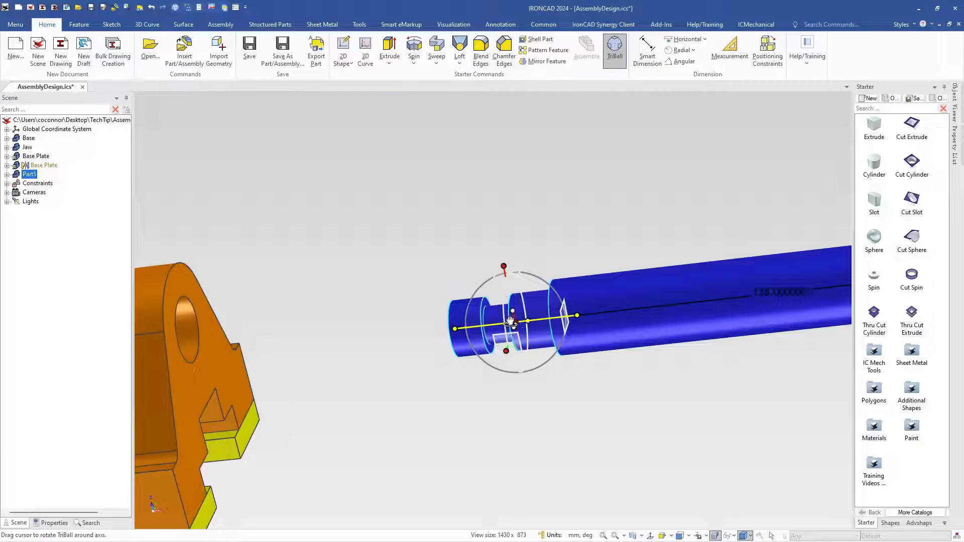
drag(574, 320, 571, 317)
key(Escape)
Step: Move the blue shaft by its TriBall center to the center point of the round bore in the green jaw's end face
mouse_move(509, 365)
middle_down()
mouse_move(543, 362)
mouse_move(524, 367)
middle_up()
middle_drag(592, 360, 369, 372)
scroll(360, 355, down, 3)
scroll(361, 354, up, 5)
middle_drag(532, 367, 611, 367)
scroll(679, 349, down, 2)
scroll(673, 341, up, 2)
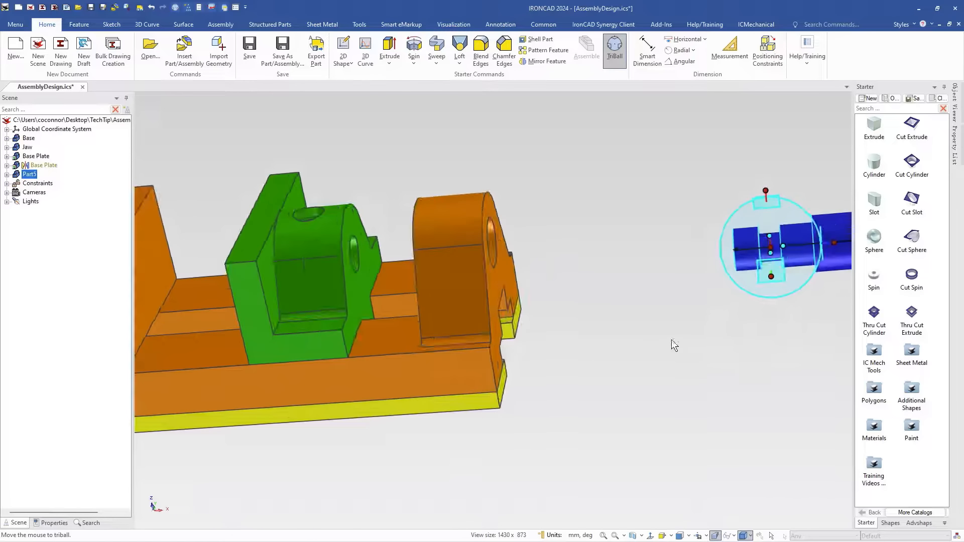
right_click(773, 248)
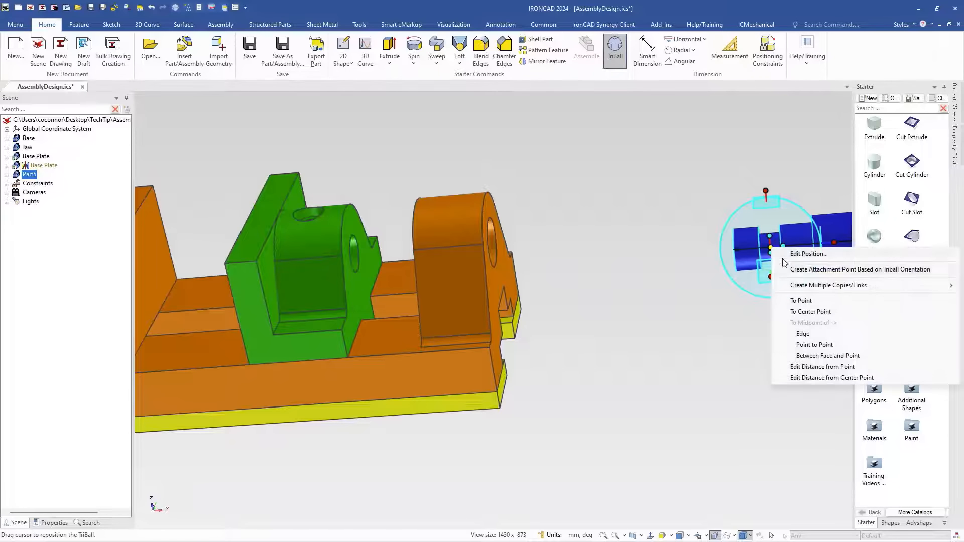
click(818, 313)
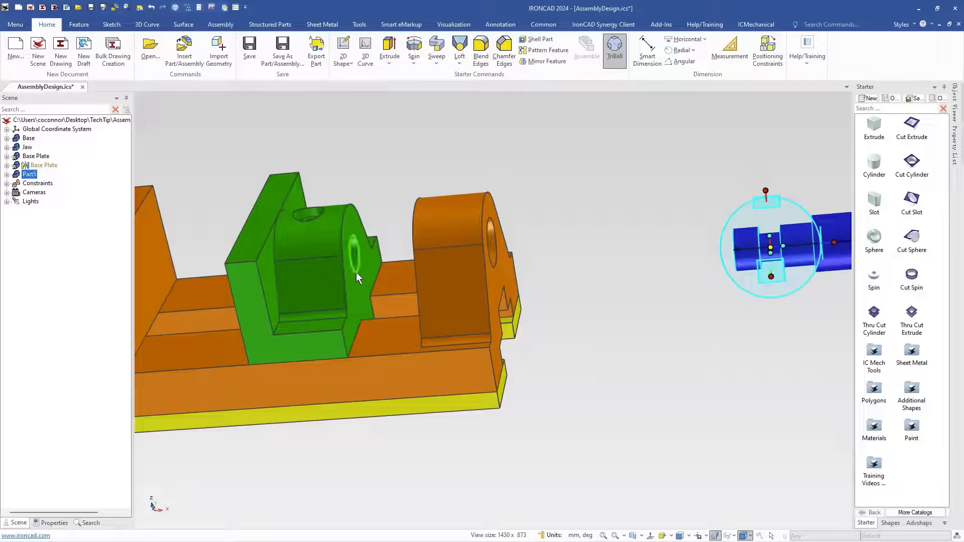
click(356, 271)
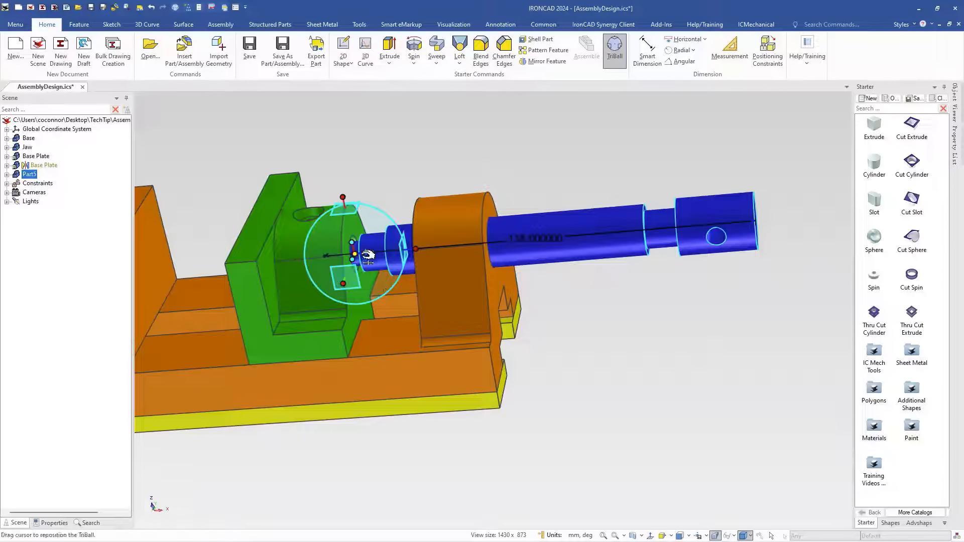
Step: Constrain movement to the shaft's axis and move the shaft into the jaw to align with the center of the jaw's top hole
click(415, 249)
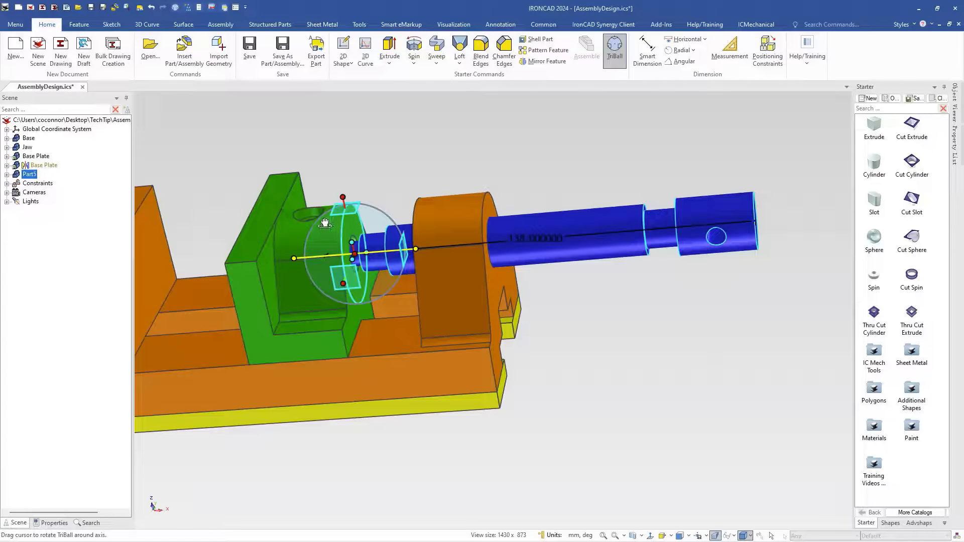
scroll(312, 216, up, 1)
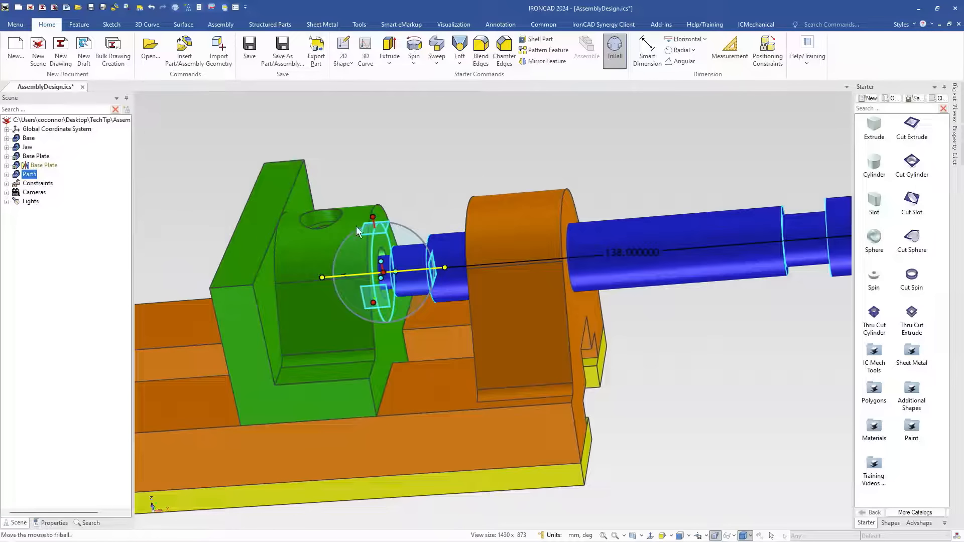
scroll(361, 229, up, 2)
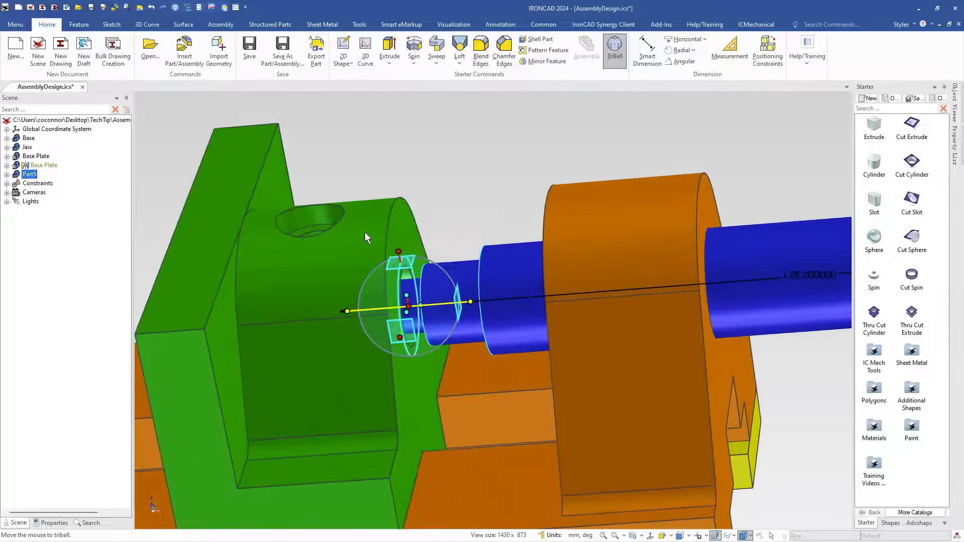
right_click(412, 306)
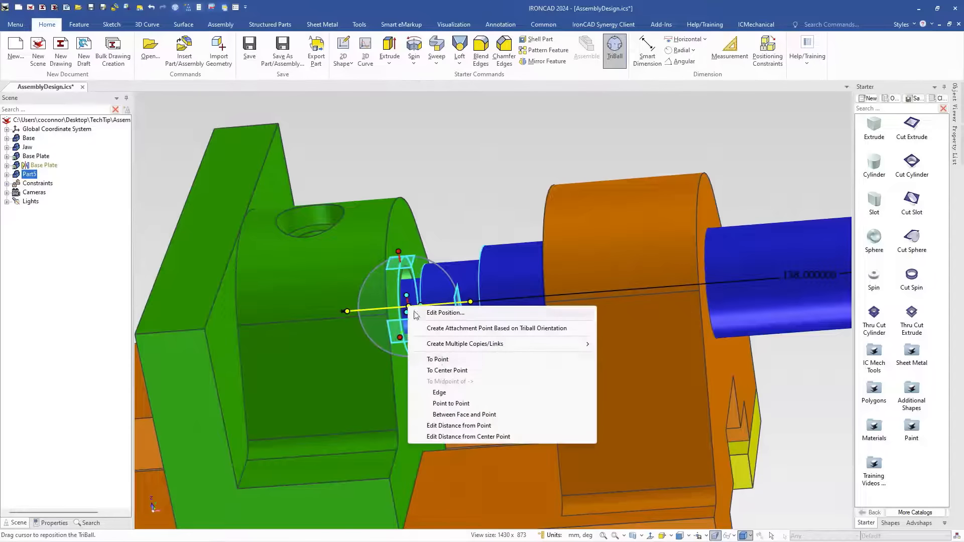
click(443, 373)
click(324, 214)
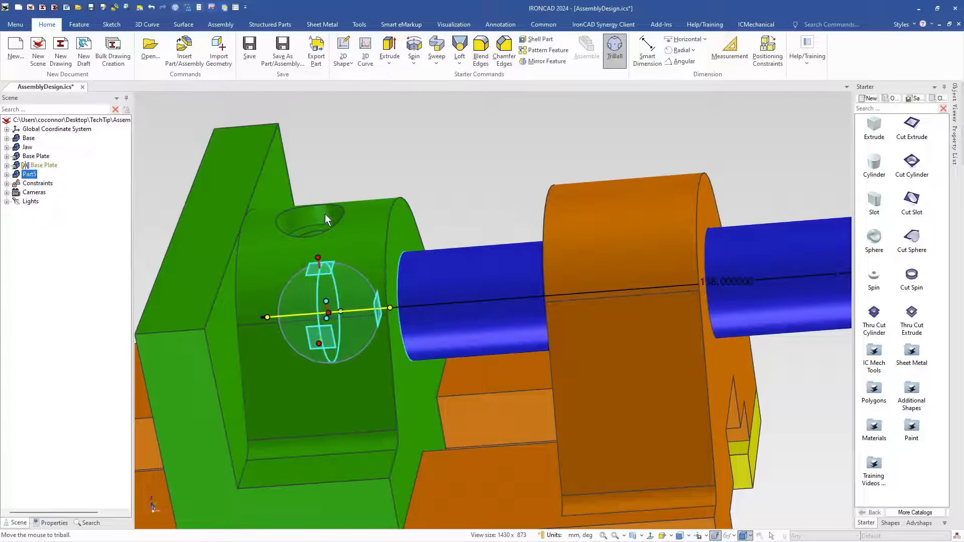
click(361, 160)
Step: Examine the shaft's groove alignment through the jaw's top hole and its fit through the orange base support
middle_drag(360, 159, 362, 191)
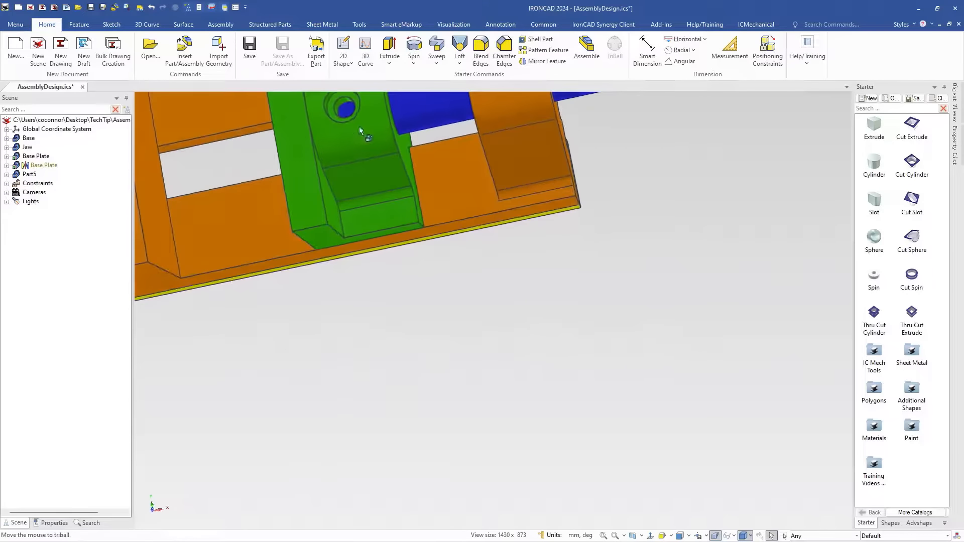
scroll(360, 128, up, 5)
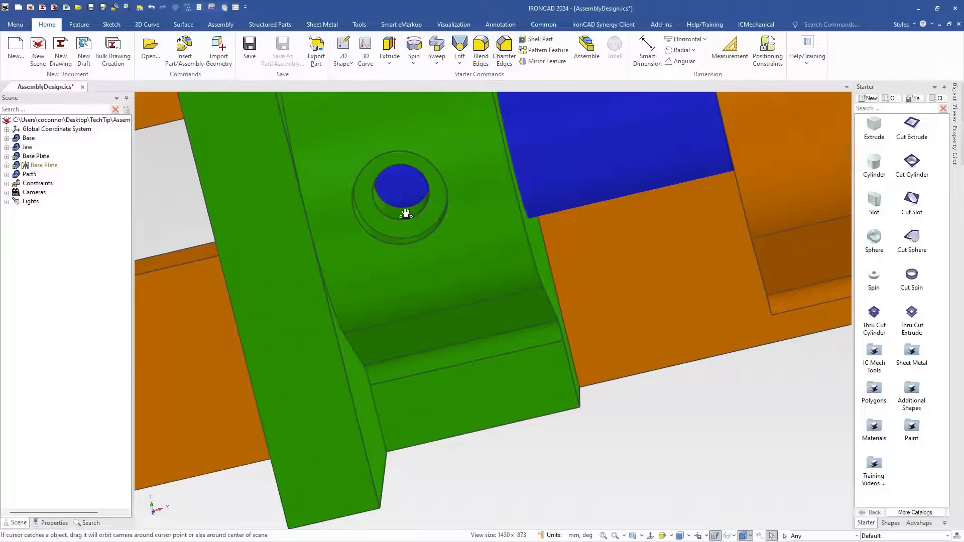
middle_drag(406, 214, 491, 243)
scroll(606, 325, down, 4)
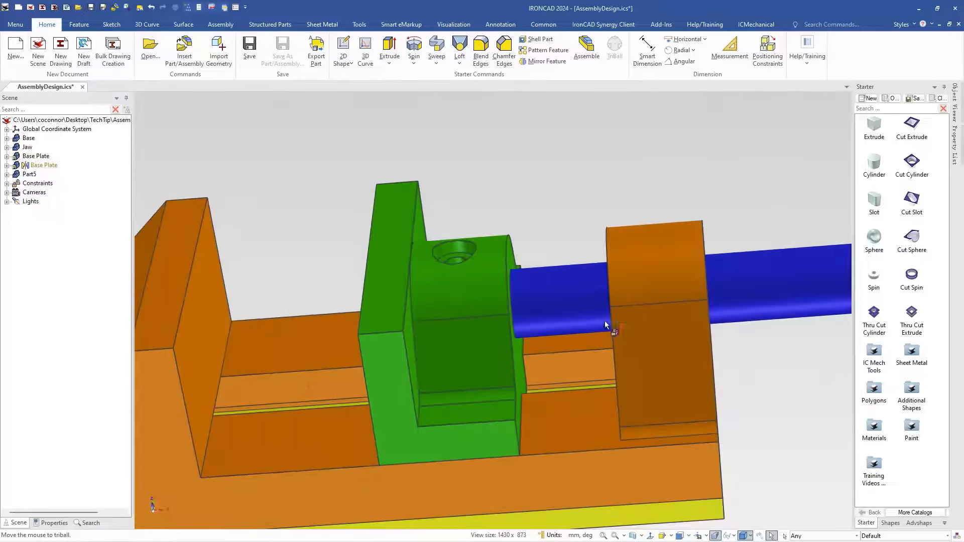
middle_drag(604, 322, 639, 327)
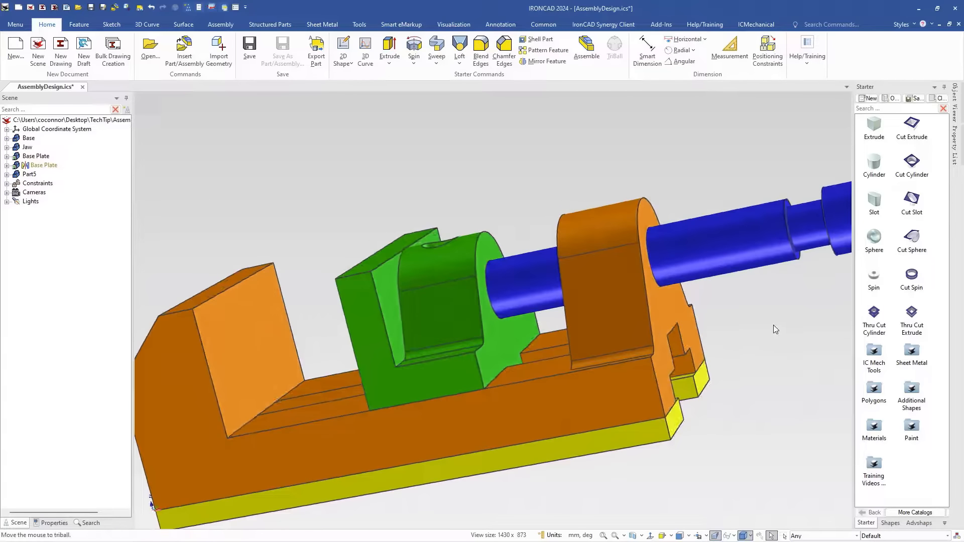
scroll(773, 319, down, 3)
scroll(697, 307, up, 3)
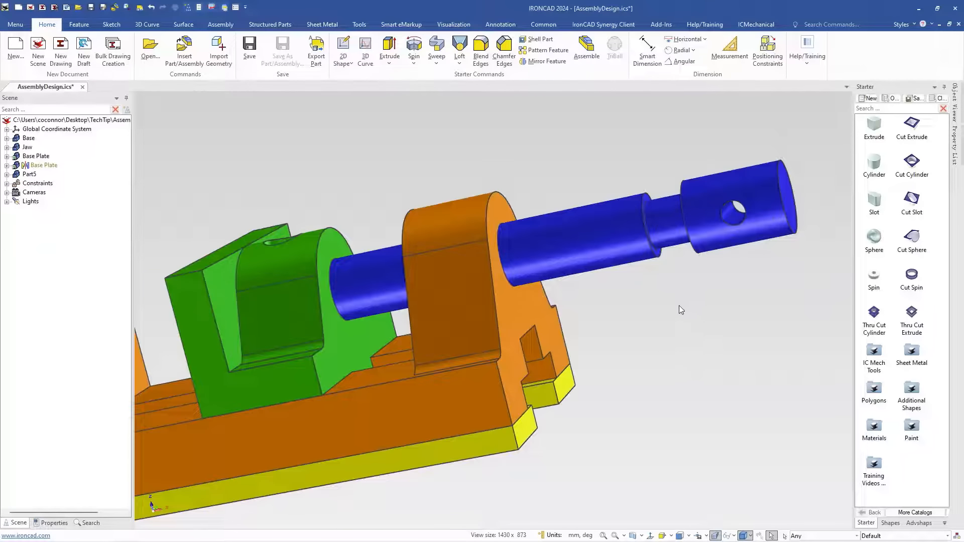
scroll(679, 305, down, 5)
middle_drag(607, 315, 628, 327)
Step: Rename Part5 as Jaw Screw
click(33, 176)
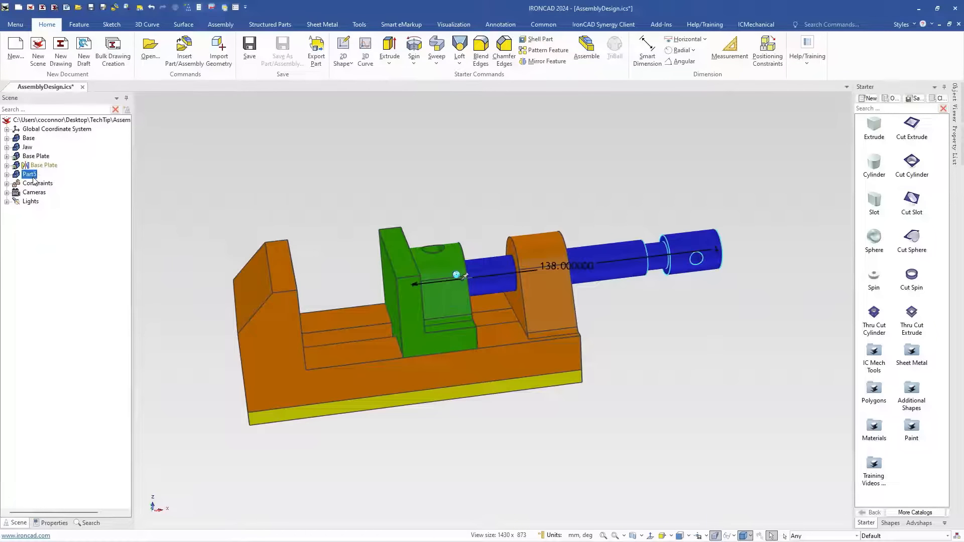
click(30, 174)
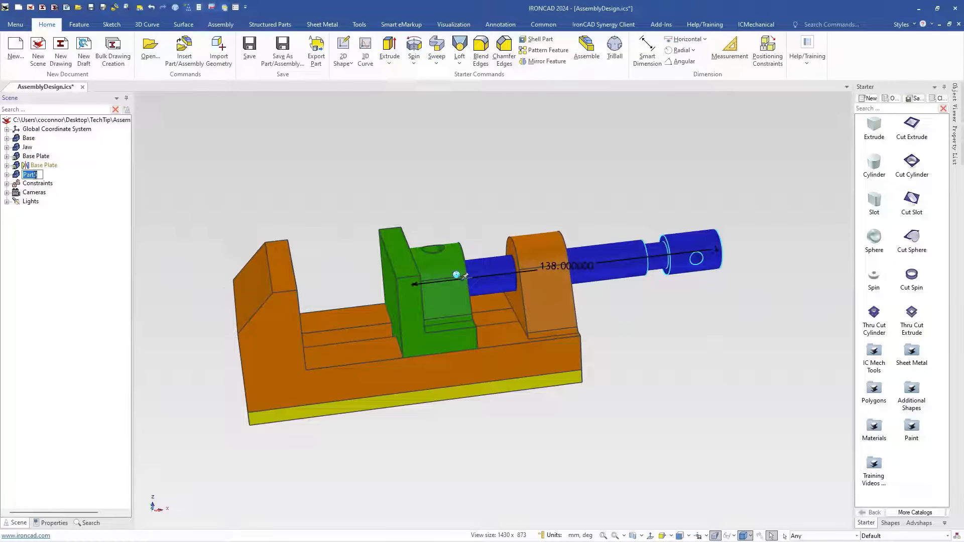
text(Jaw Screw)
key(Return)
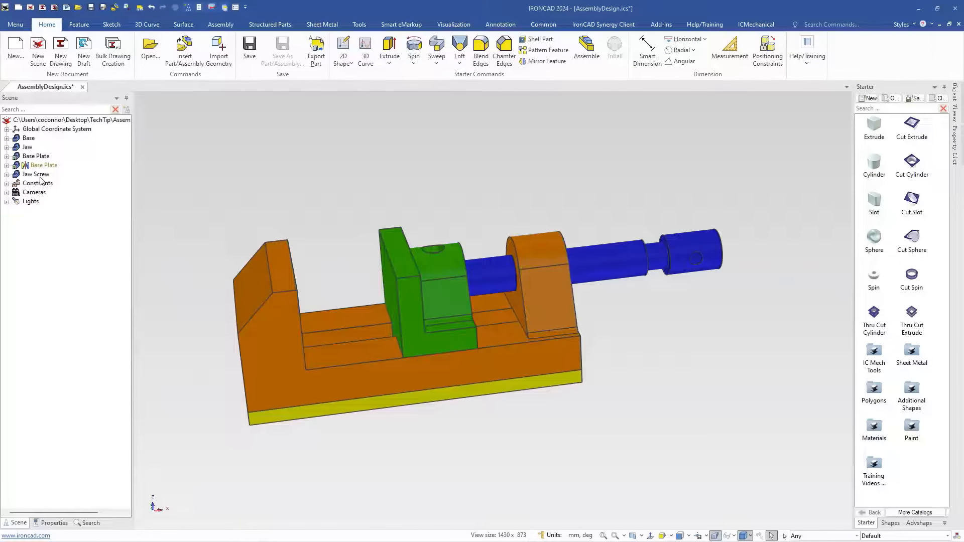
Step: Review the Screw Bar's dimensions in the Bench Vice components PDF drawing in Adobe Acrobat and return to the IRONCAD scene
click(40, 175)
click(307, 186)
drag(963, 121, 488, 32)
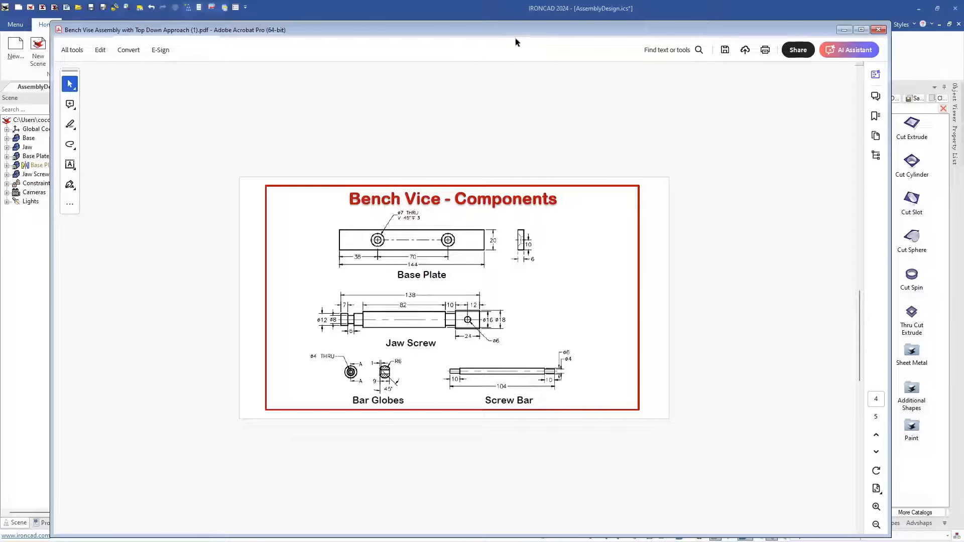
drag(528, 34, 963, 30)
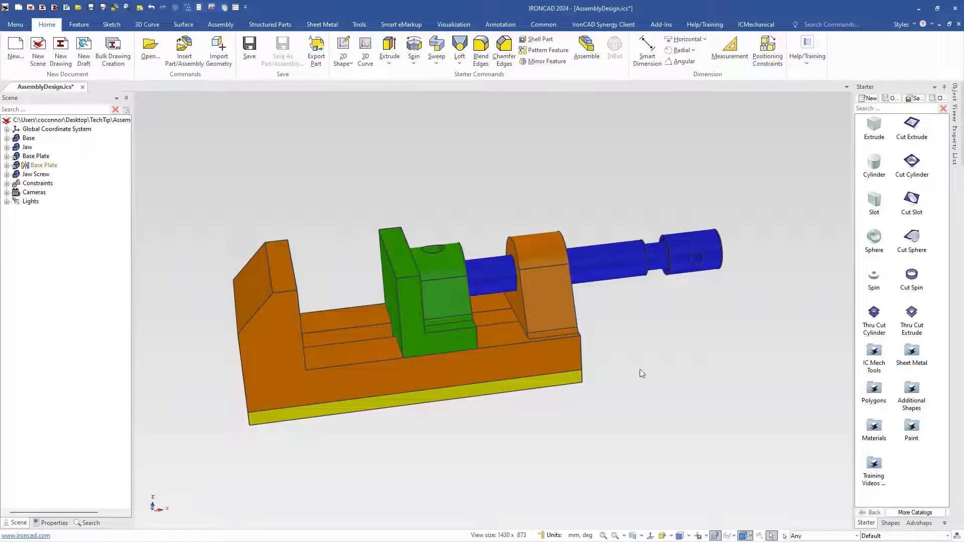
Step: Add a cylinder to the scene as a new part above the vise and hide all the other parts
drag(871, 168, 427, 186)
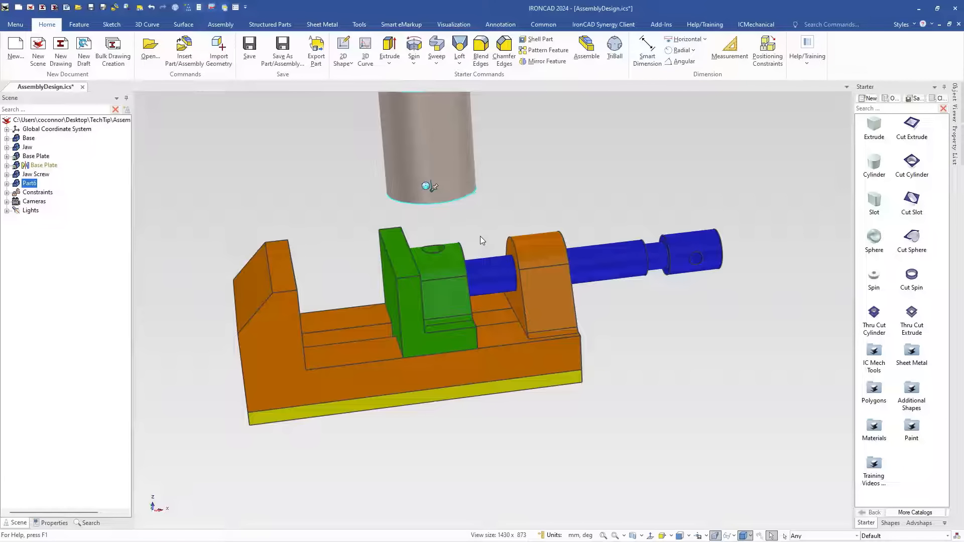
right_click(445, 160)
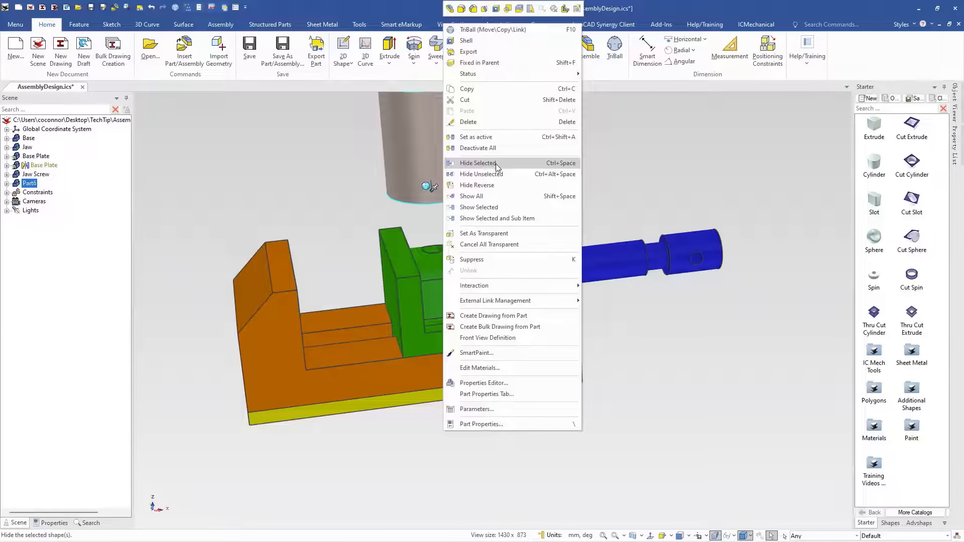
click(490, 175)
key(F8)
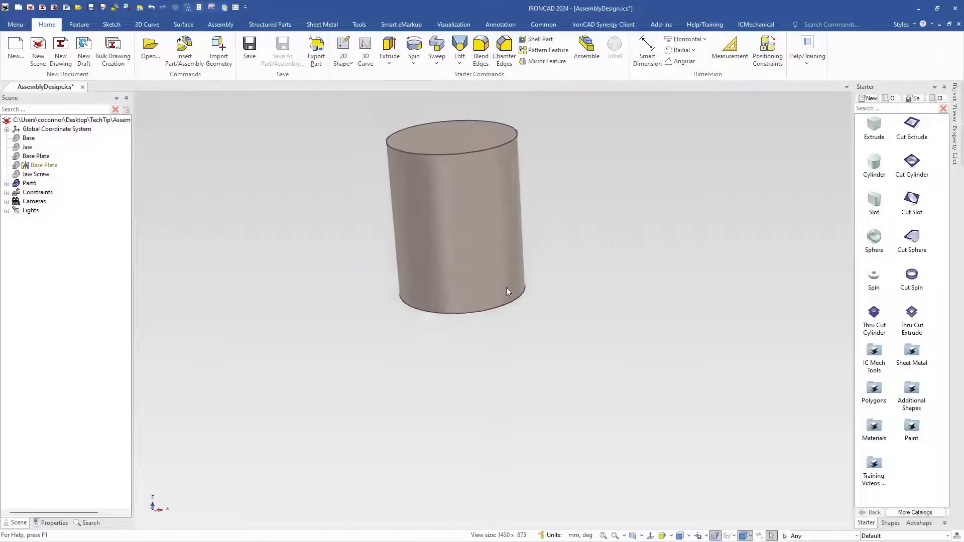
Step: Set the new cylinder's diameter to 6 mm
click(517, 304)
click(531, 277)
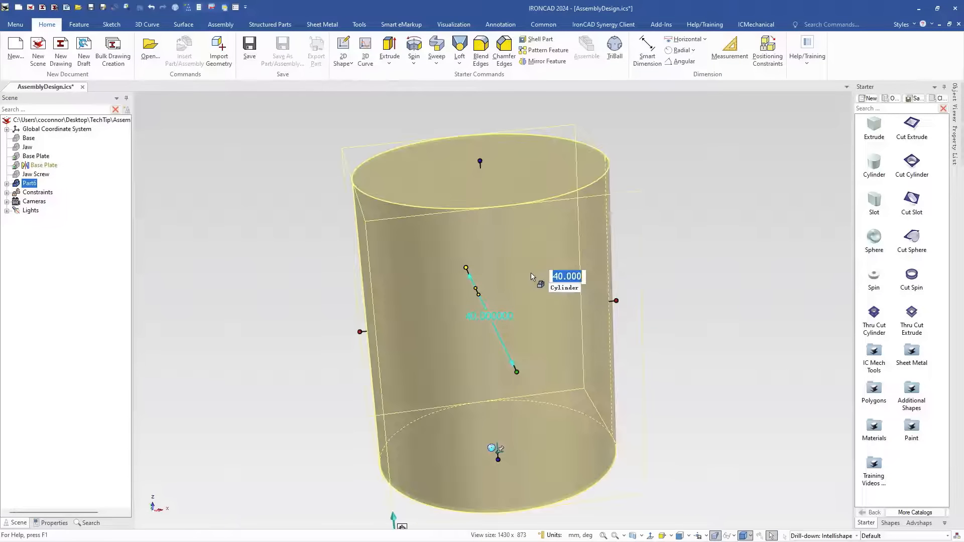
mouse_move(618, 301)
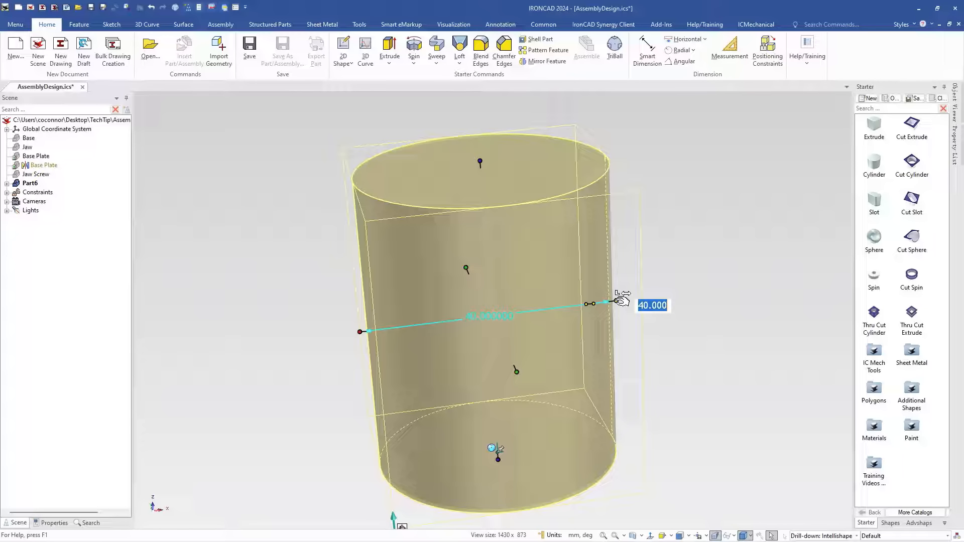
text(6)
key(Return)
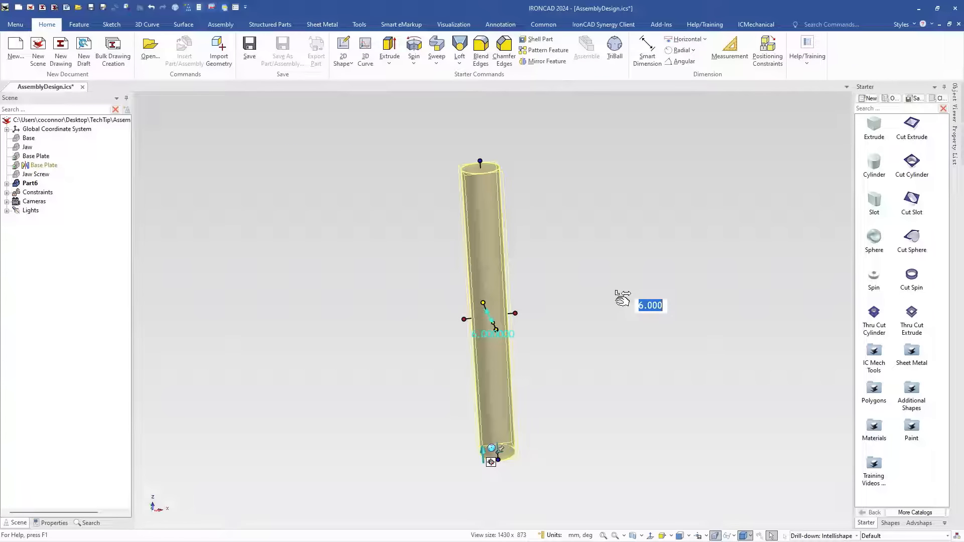
Step: Set the cylinder's height to 84 mm, the result of 104-20
text(104-20)
key(Tab)
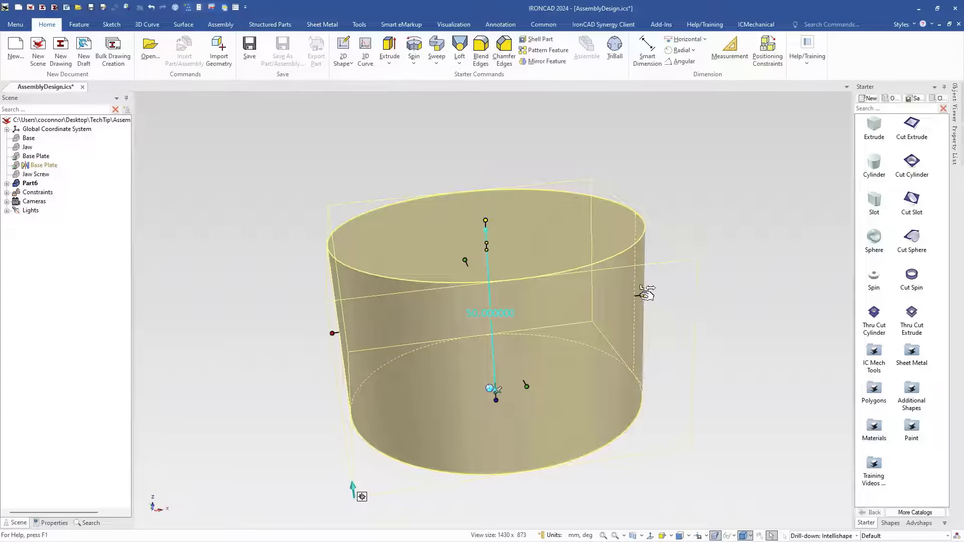
key(Tab)
key(Tab)
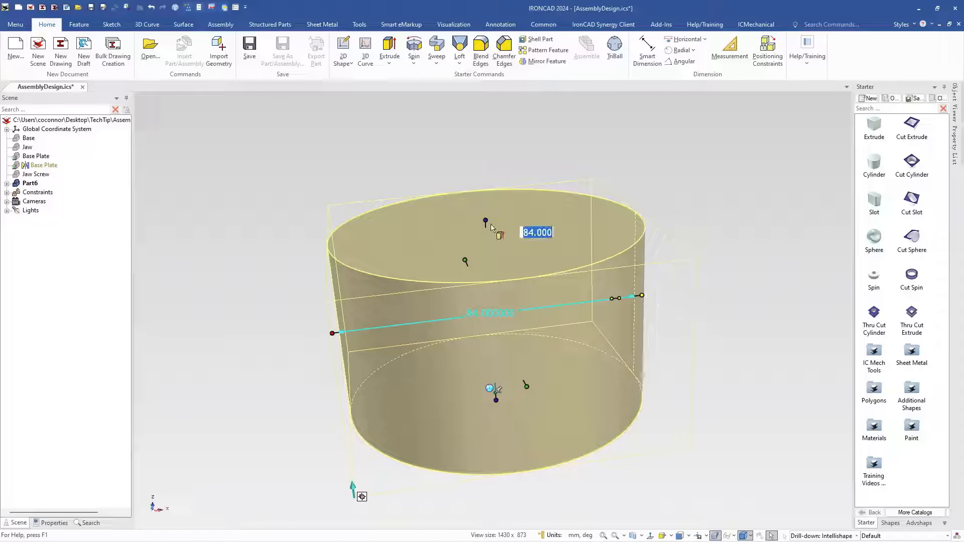
text(84)
key(Tab)
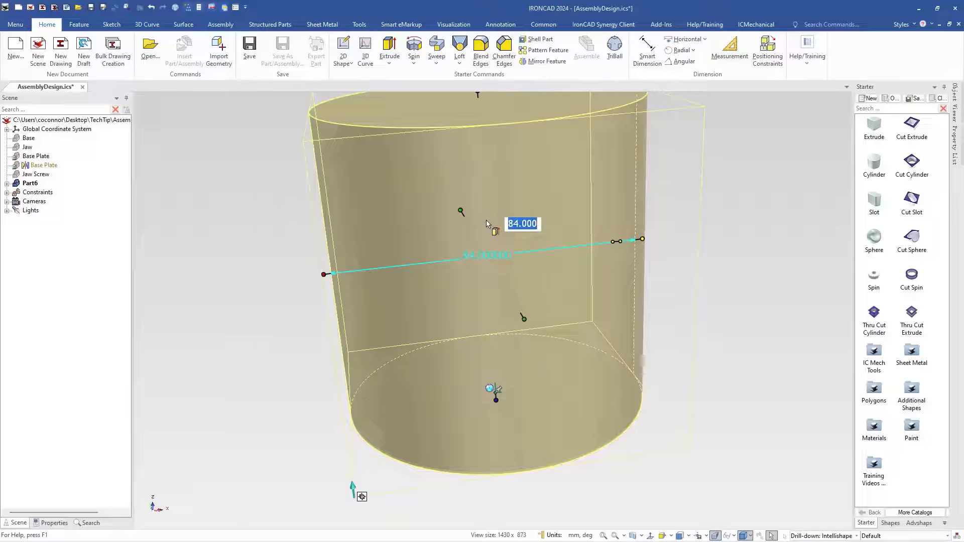
Step: Set the 84 mm tall cylinder's diameter back to 6 mm
double_click(643, 239)
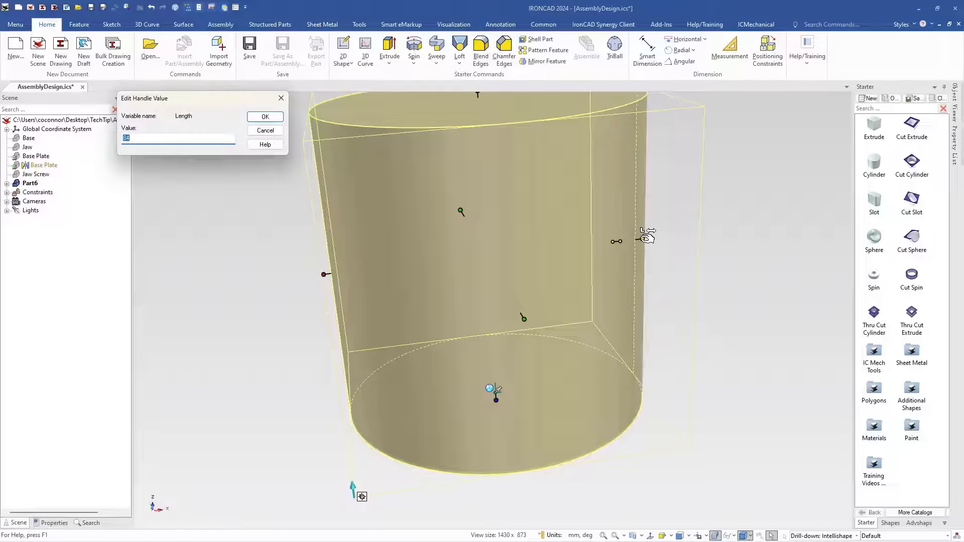
text(8)
key(Return)
click(541, 228)
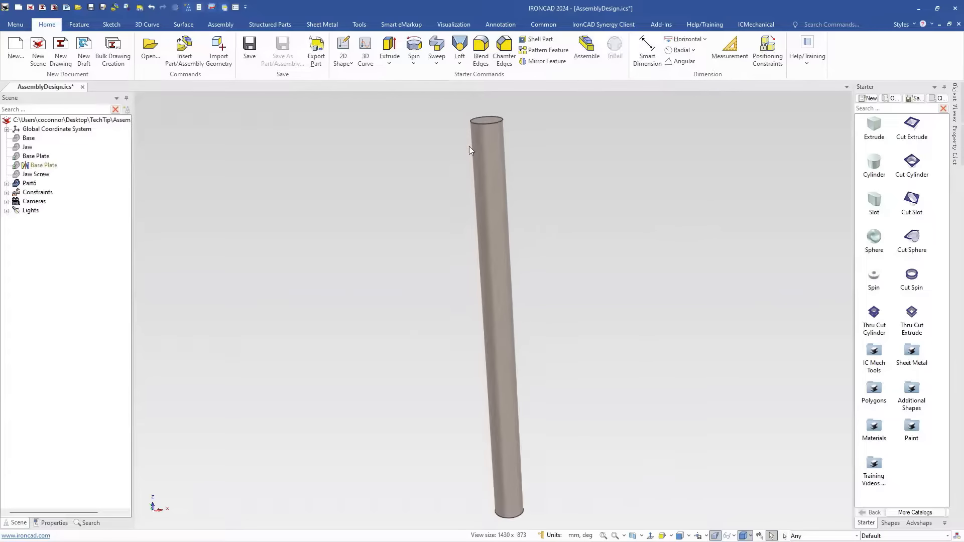
Step: Check the cylinder's length dimension along its axis
mouse_move(507, 182)
middle_down()
mouse_move(557, 215)
mouse_move(499, 181)
middle_up()
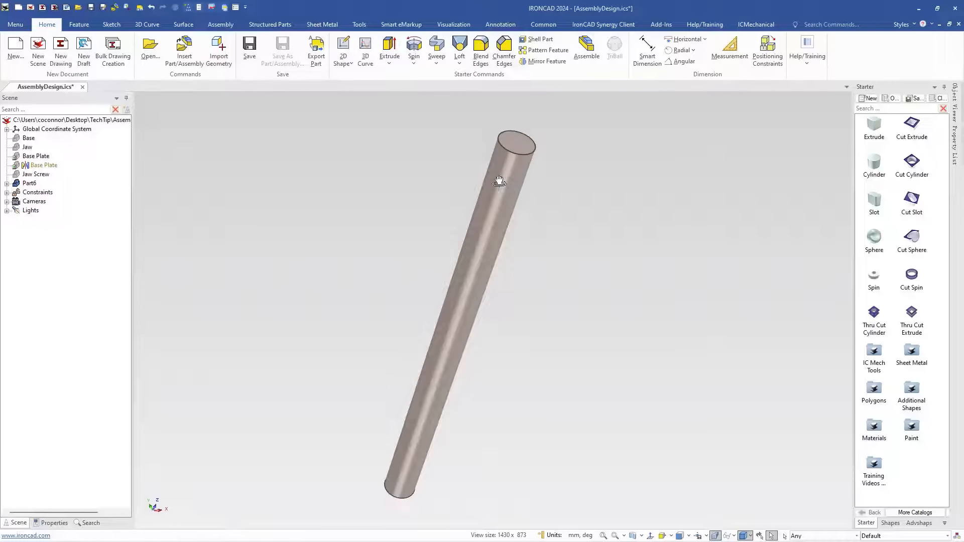
click(517, 183)
click(516, 183)
mouse_move(515, 141)
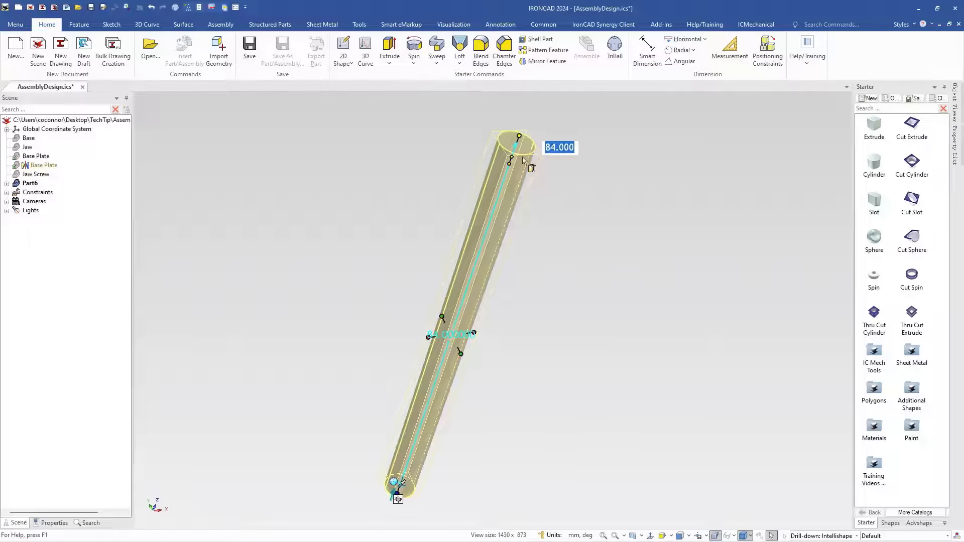
click(541, 195)
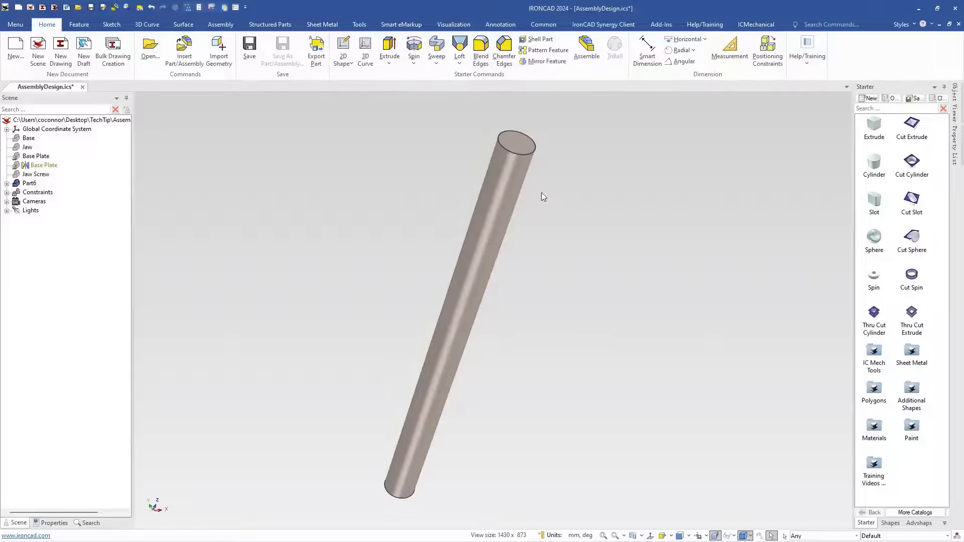
Step: Add a 4 mm diameter cylinder at the center of the bar's upper end face, accepting the shrink to 5 units
scroll(501, 154, up, 5)
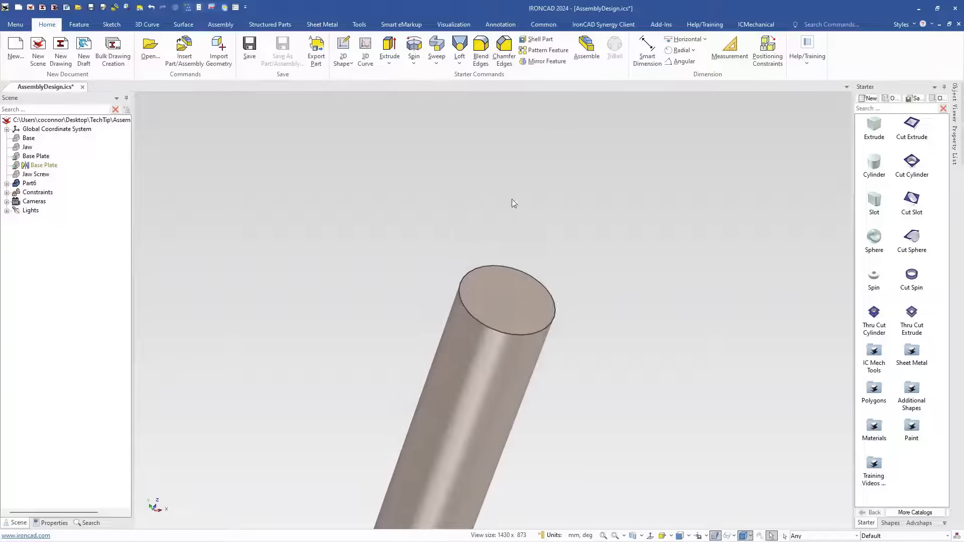
scroll(595, 311, up, 2)
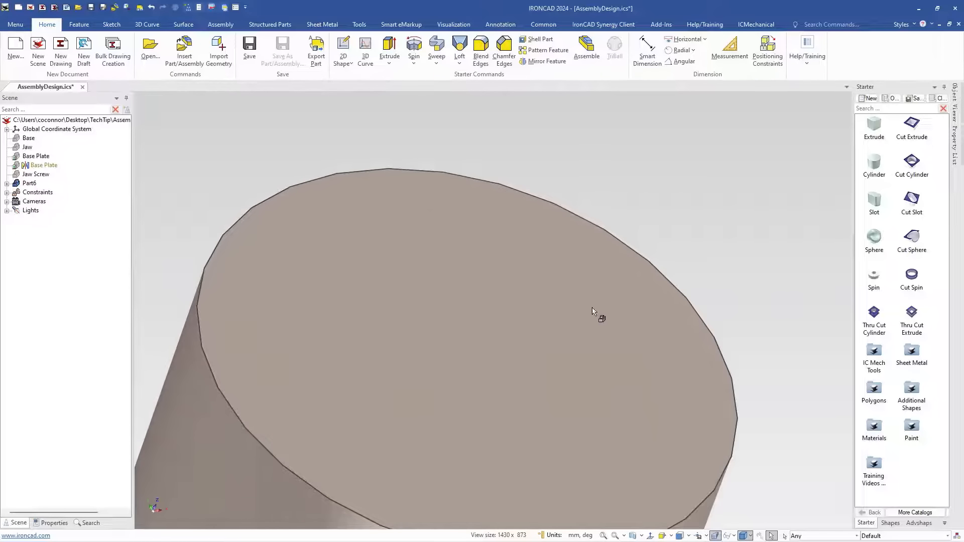
scroll(489, 365, down, 3)
drag(875, 165, 479, 342)
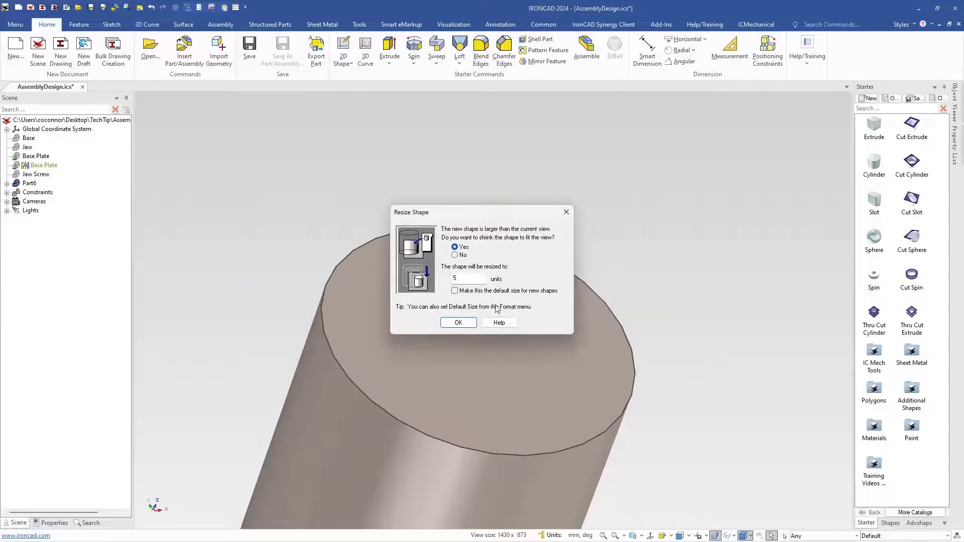
click(463, 322)
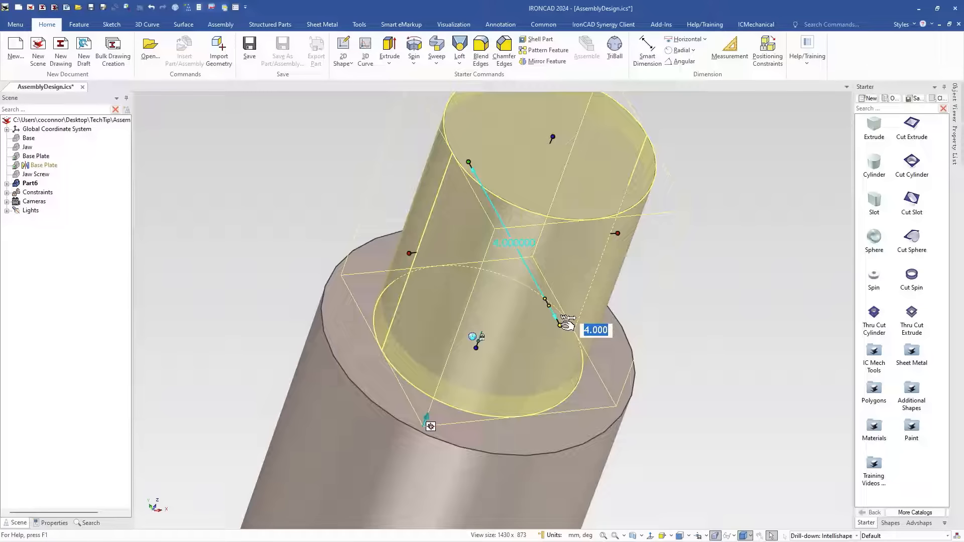
Step: Try 10 mm as the end cylinder's diameter and return it to 4 mm
text(10)
key(Return)
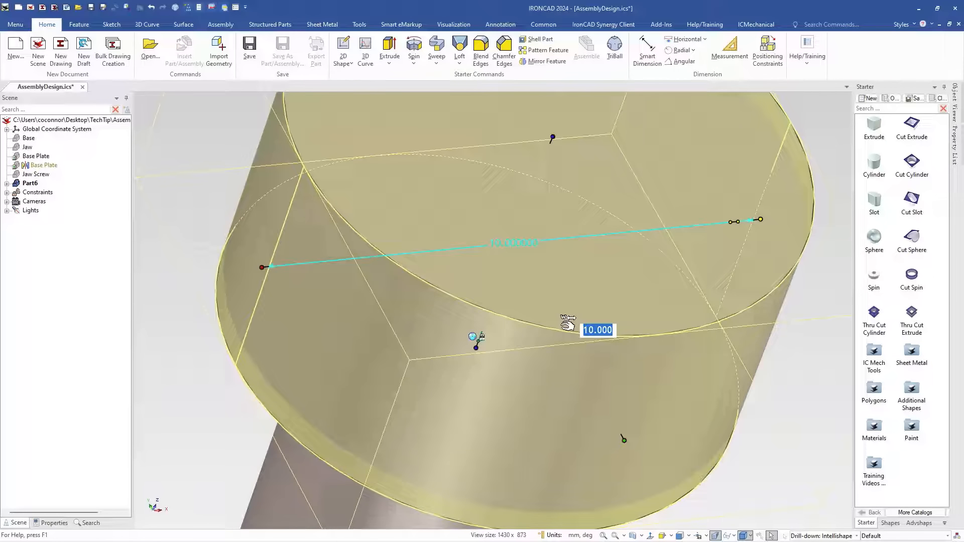
text(4)
key(Return)
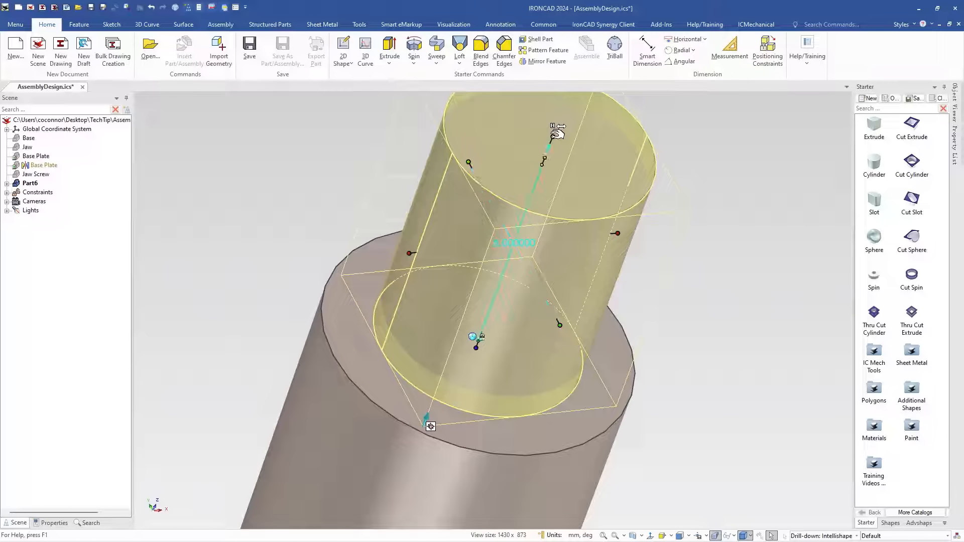
Step: Set the length of the 4 mm end cylinder to 10 mm
mouse_move(557, 133)
text(10)
key(Return)
click(704, 356)
scroll(416, 384, down, 10)
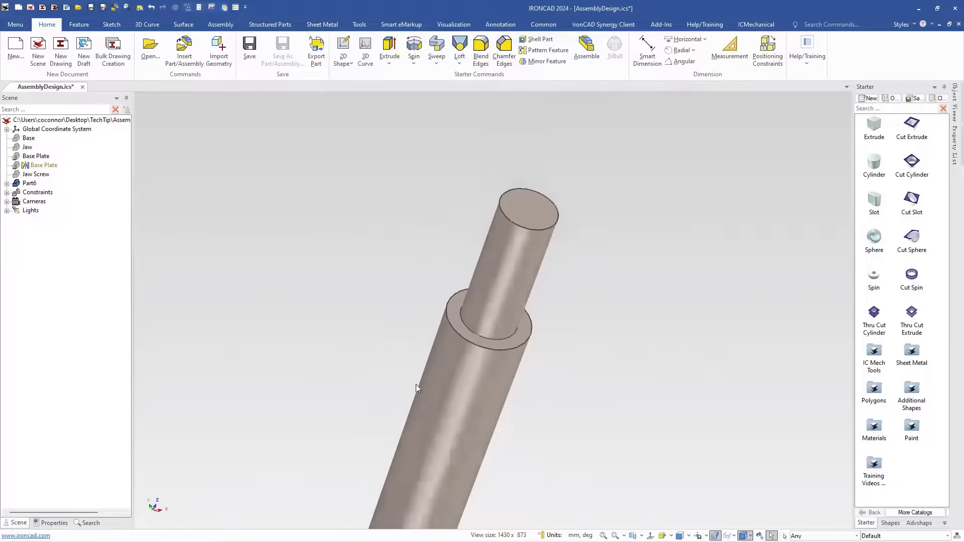
Step: Add a 4 mm diameter cylinder at the center of the bar's opposite end face, accepting the shrink to 5 units
middle_drag(429, 402, 499, 216)
scroll(459, 317, up, 8)
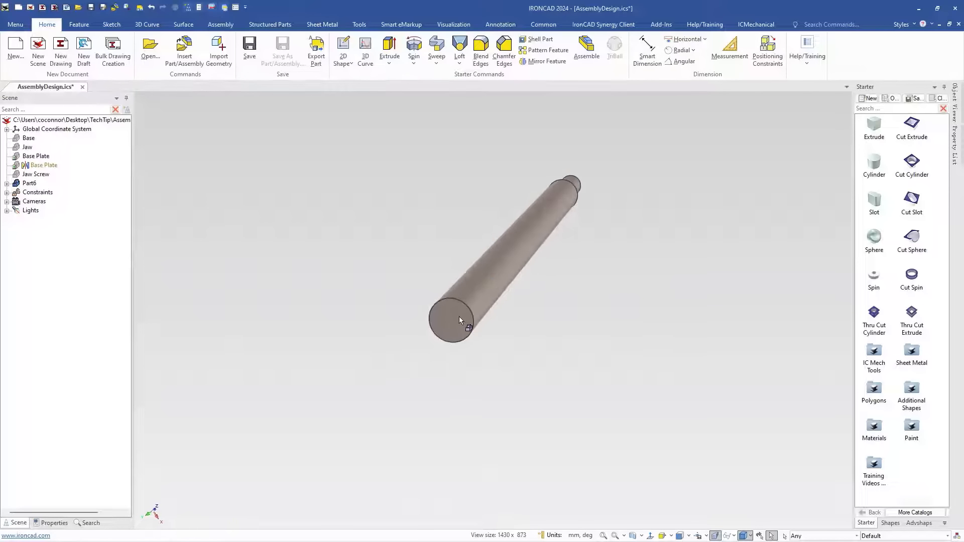
scroll(537, 300, up, 4)
scroll(411, 377, down, 1)
drag(874, 163, 411, 347)
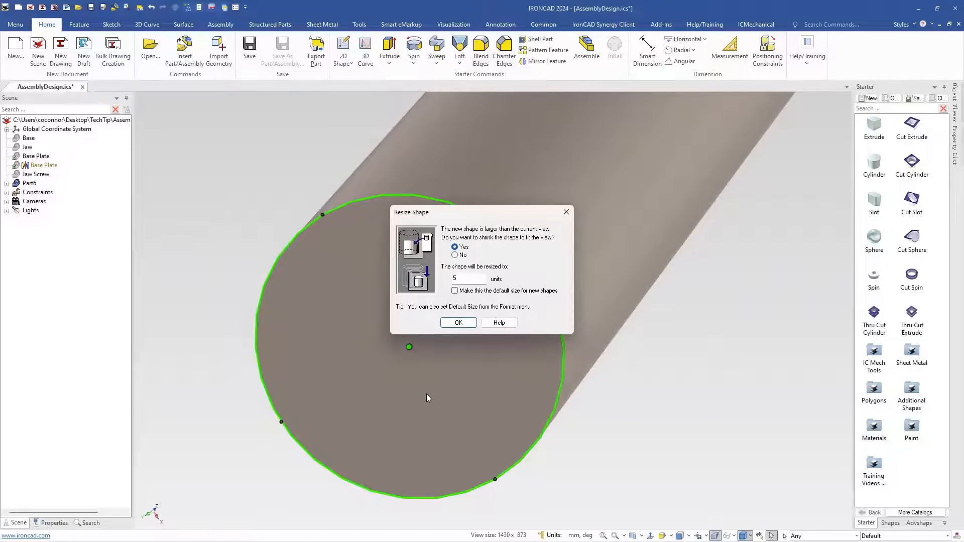
click(457, 323)
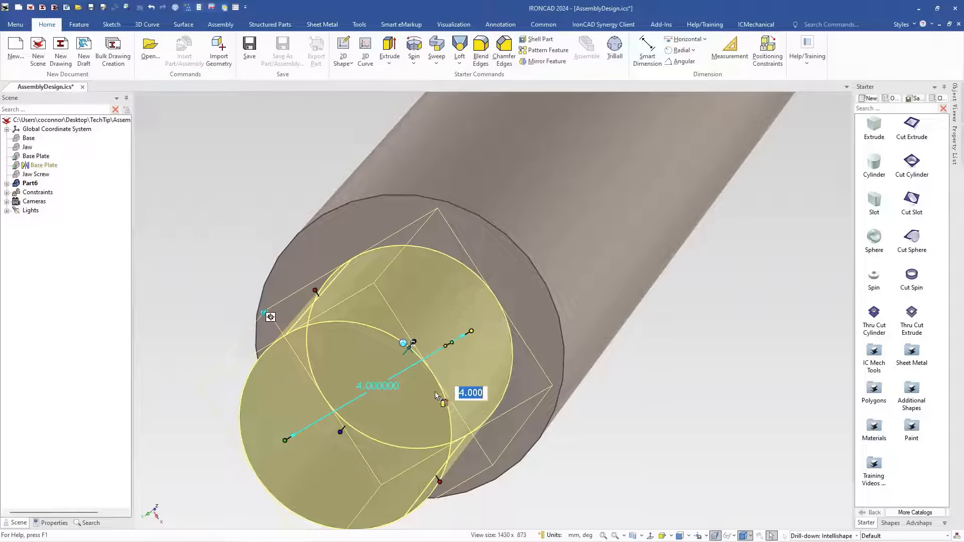
Step: Set the length of the second end cylinder to 10 mm
click(340, 432)
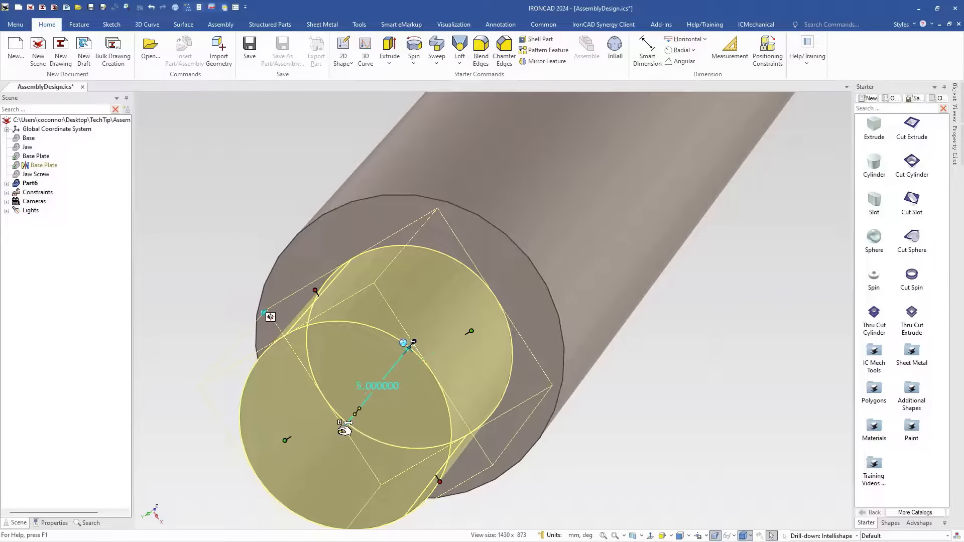
text(6)
key(Return)
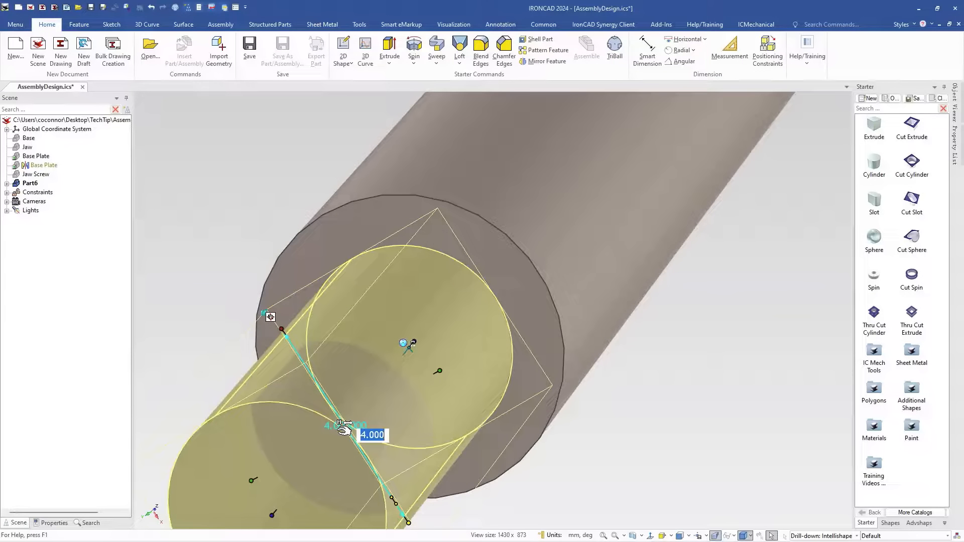
click(664, 436)
scroll(662, 432, down, 5)
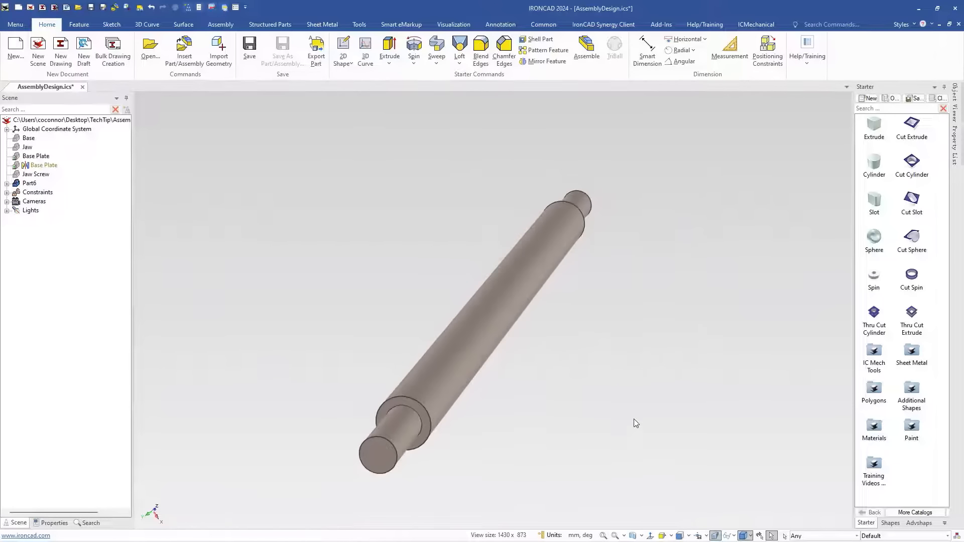
Step: Rename Part6 as Screw Bar
click(520, 314)
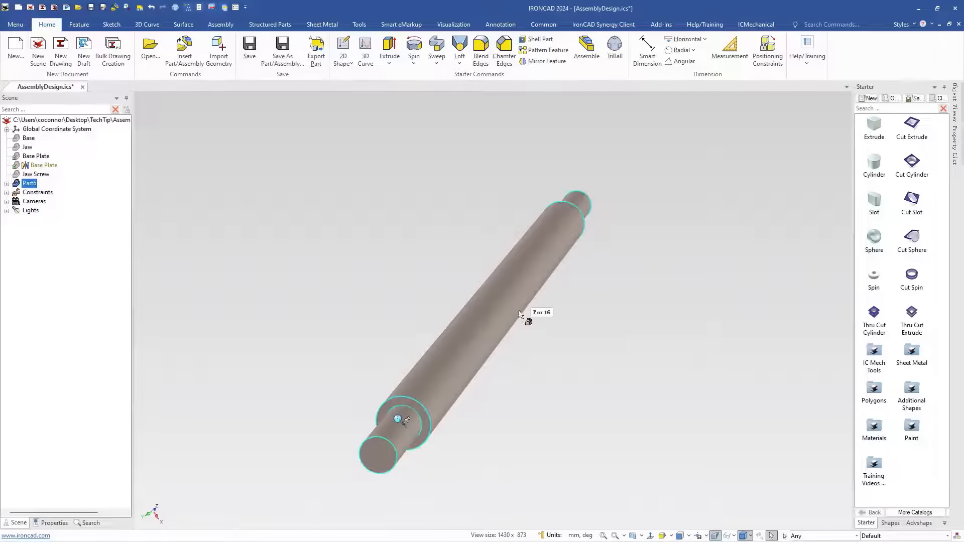
click(29, 184)
click(29, 184)
text(Screw Bar)
click(319, 213)
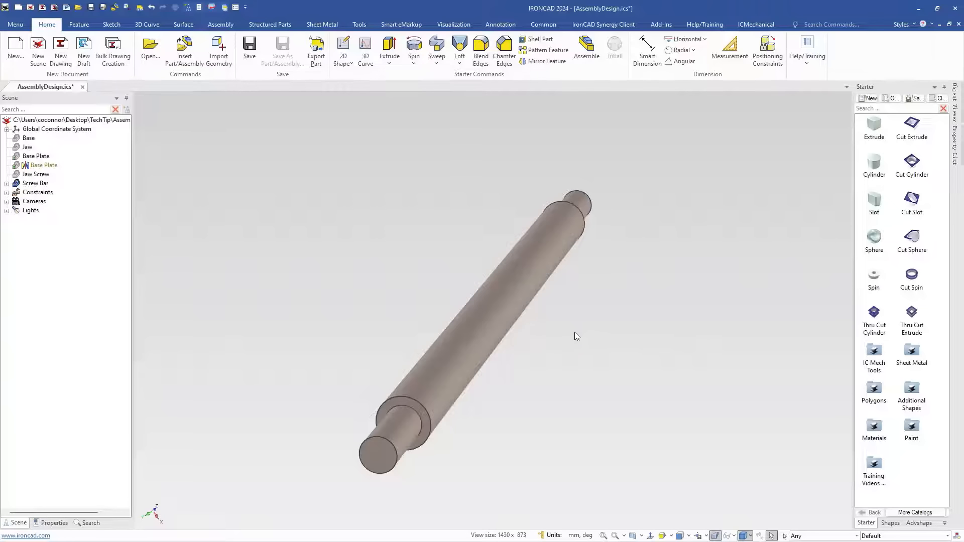
Step: Apply a solid purple color to the Screw Bar with SmartPaint
click(493, 315)
right_click(492, 315)
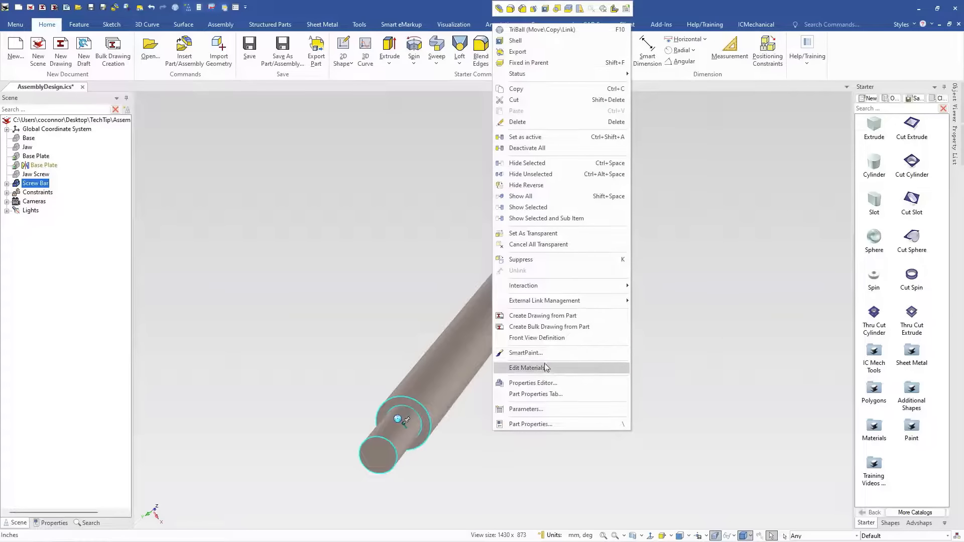
click(526, 352)
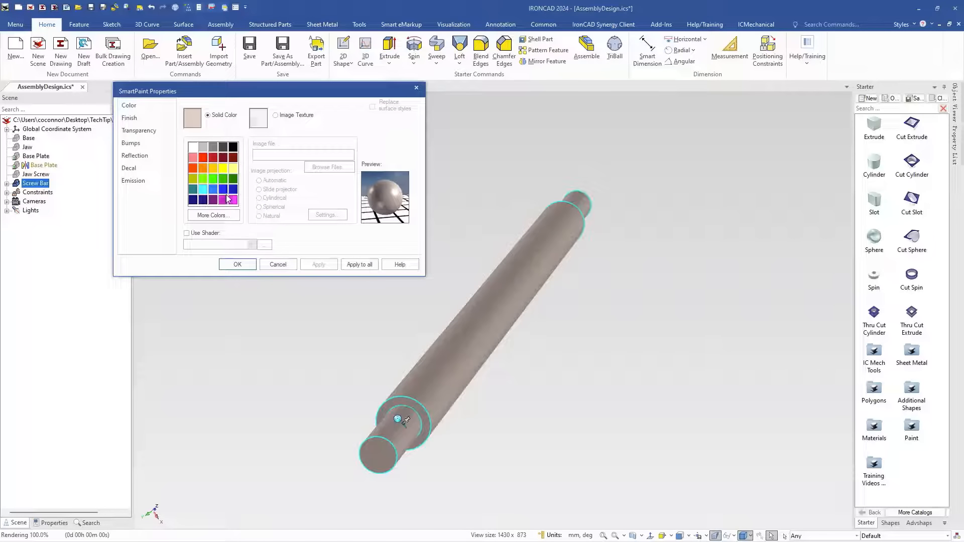
click(223, 200)
click(237, 265)
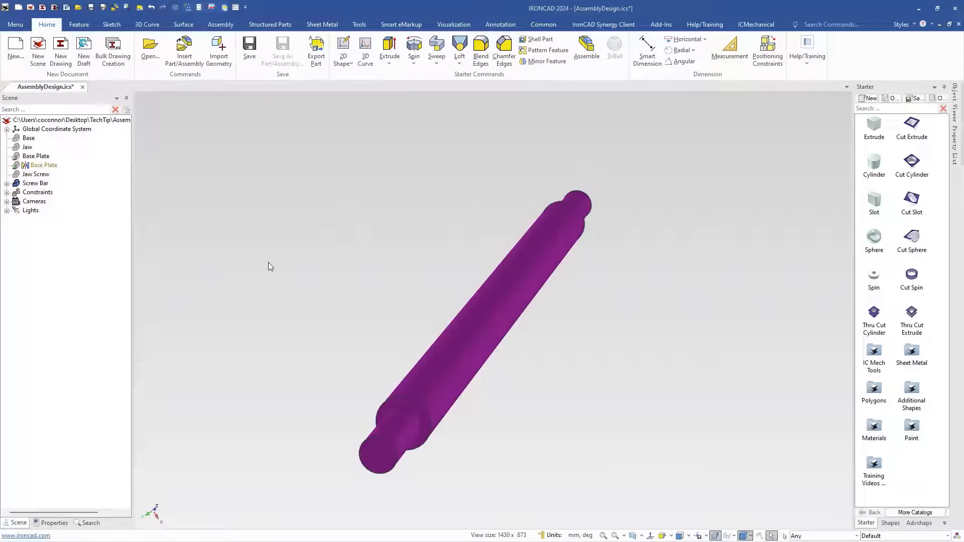
Step: Show all hidden parts of the vise assembly around the Screw Bar
right_click(292, 251)
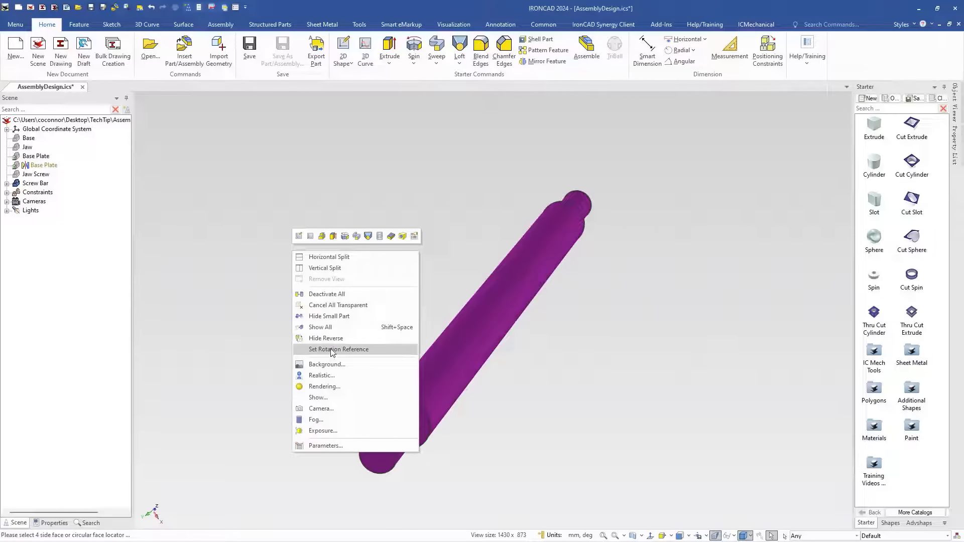
click(325, 328)
scroll(331, 272, down, 8)
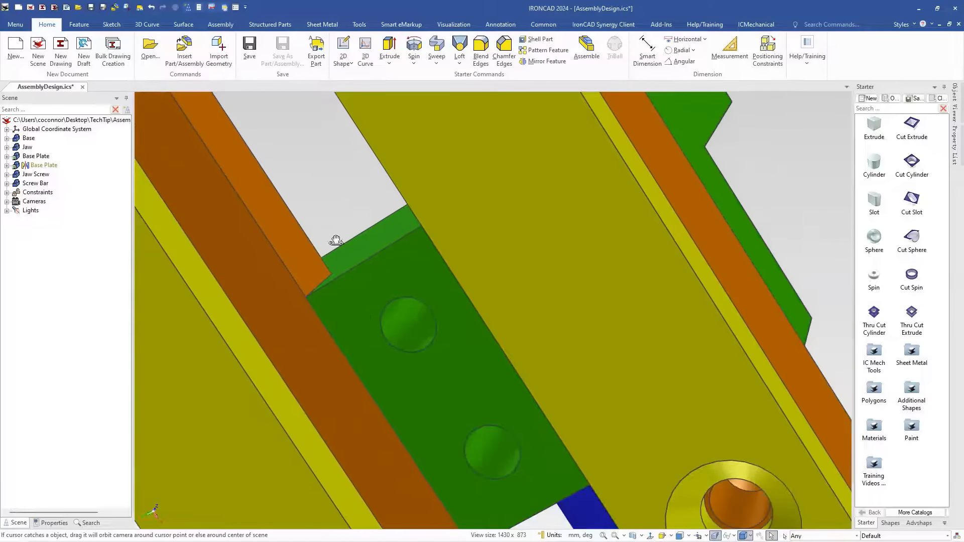
middle_drag(351, 237, 534, 300)
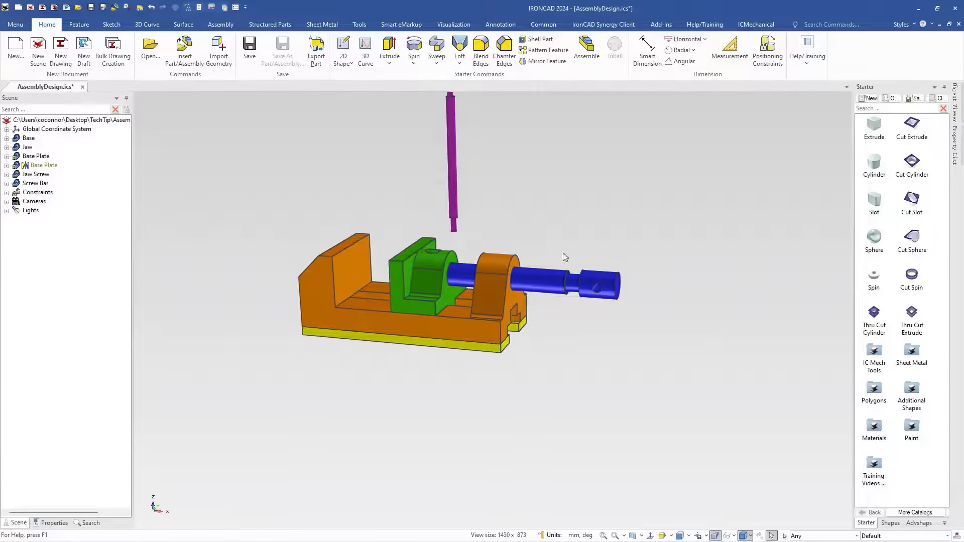
Step: Relocate only the Screw Bar's TriBall 42 mm along the bar's axis to its middle
click(455, 205)
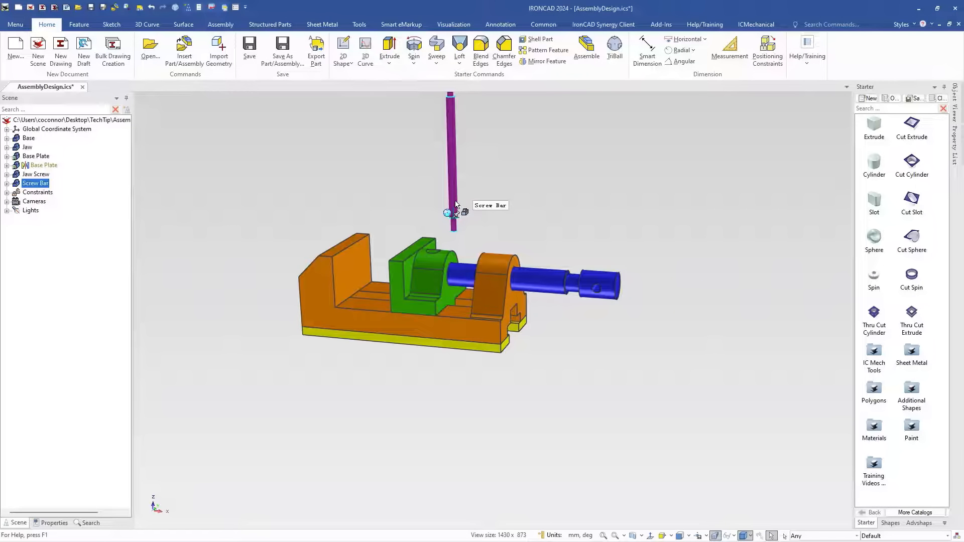
key(F10)
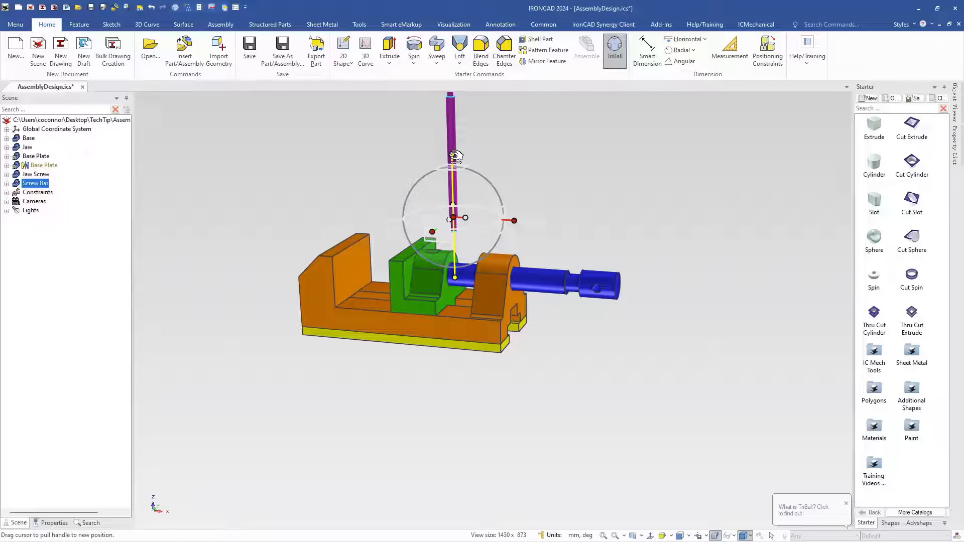
drag(455, 156, 451, 117)
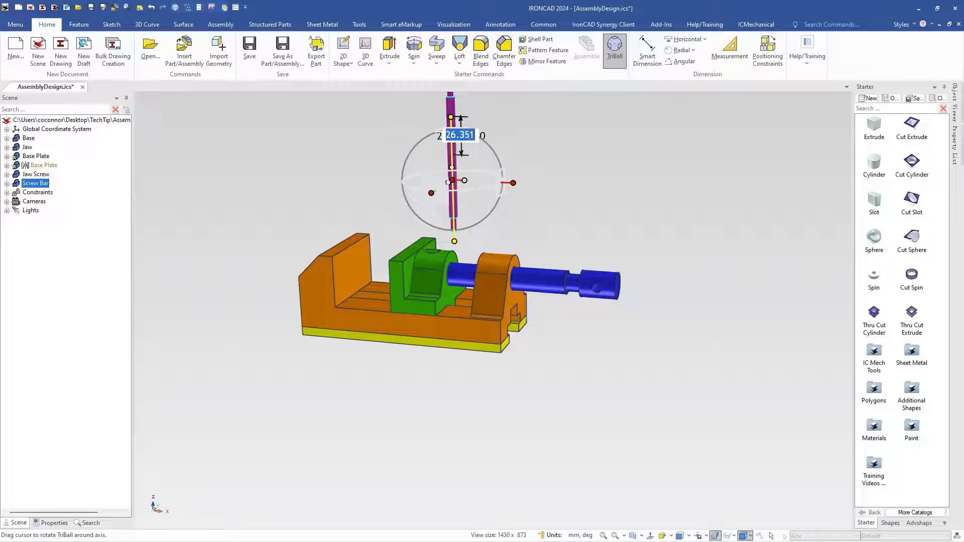
text(42)
key(Return)
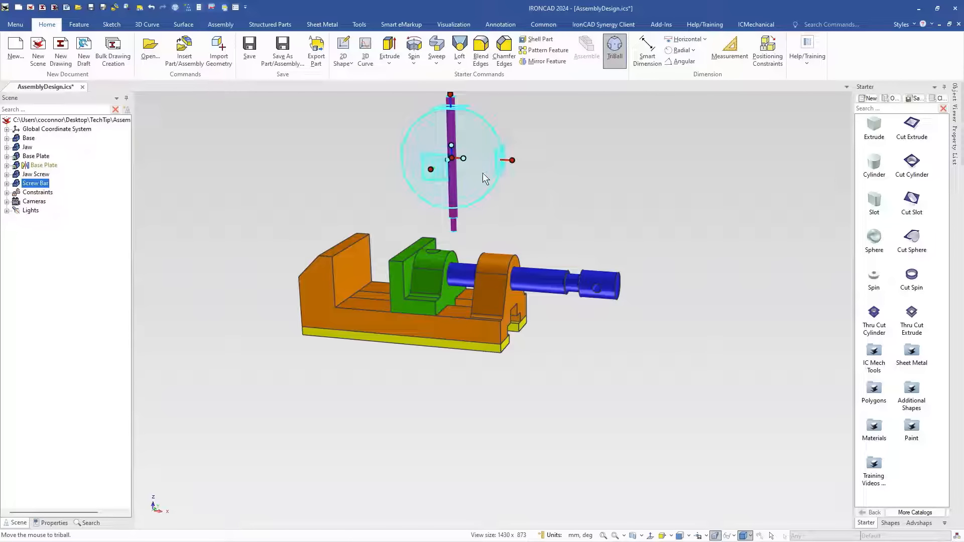
Step: Reattach the TriBall to the Screw Bar and move the bar onto the center of the Jaw Screw's end face
scroll(525, 182, up, 2)
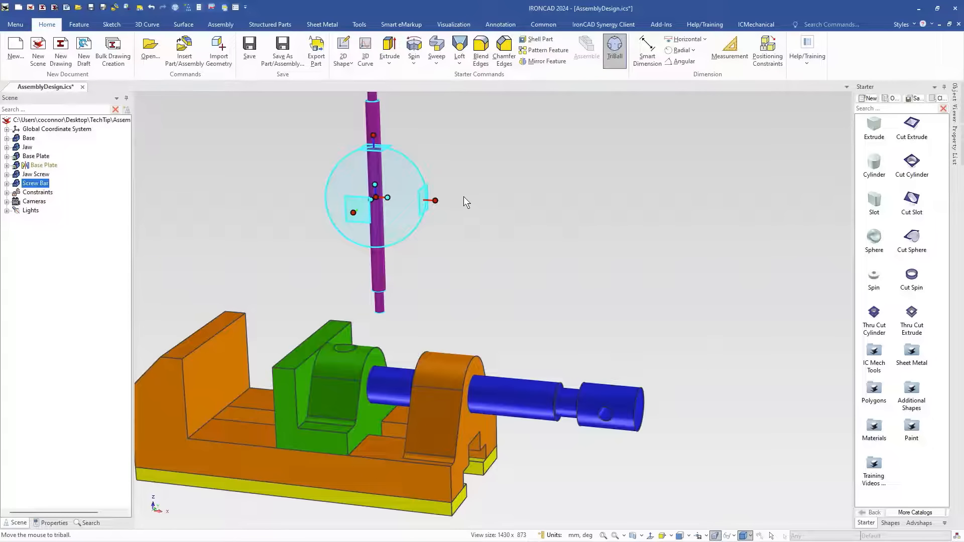
middle_drag(456, 255, 510, 288)
scroll(513, 354, up, 2)
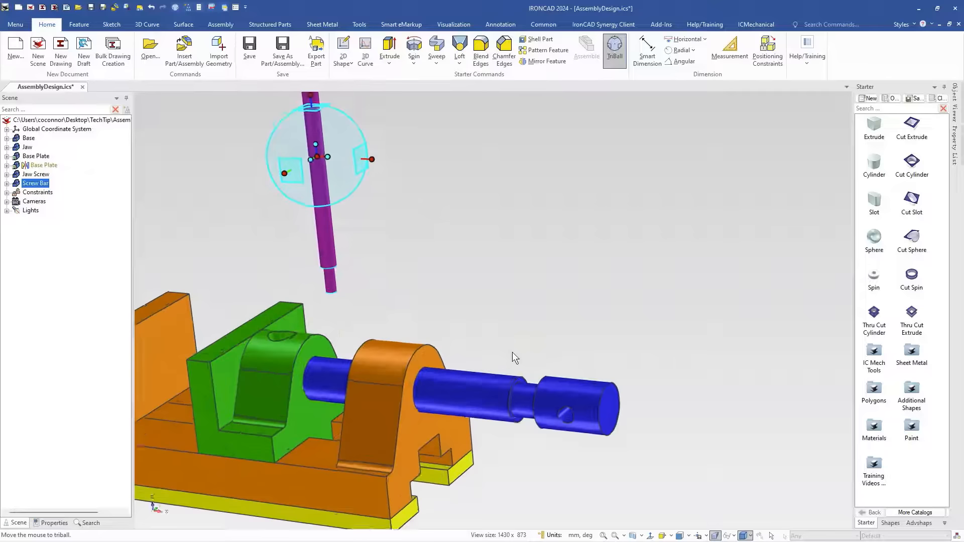
scroll(511, 349, down, 1)
key(space)
drag(340, 176, 600, 394)
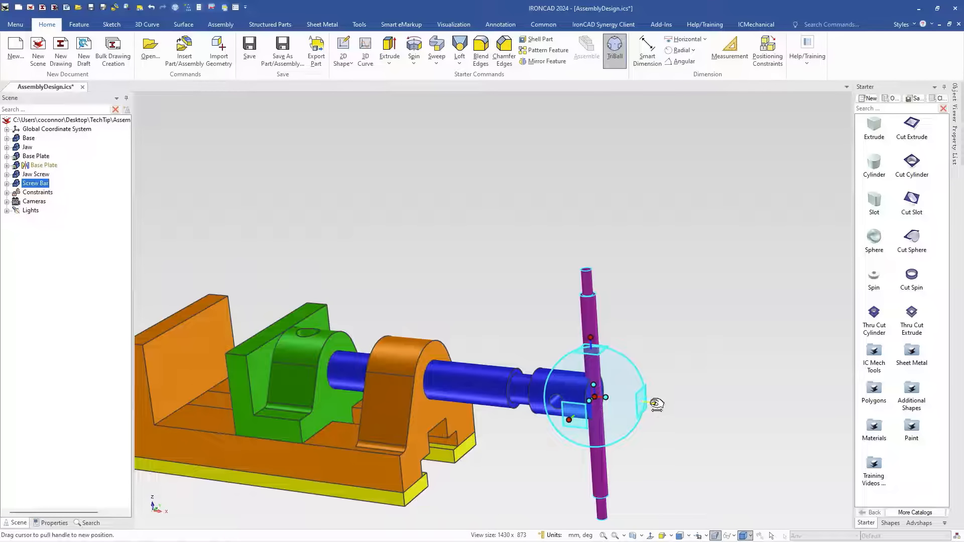
Step: Orient the Screw Bar parallel to the axis of the Jaw Screw's cross hole with the TriBall
scroll(627, 422, up, 5)
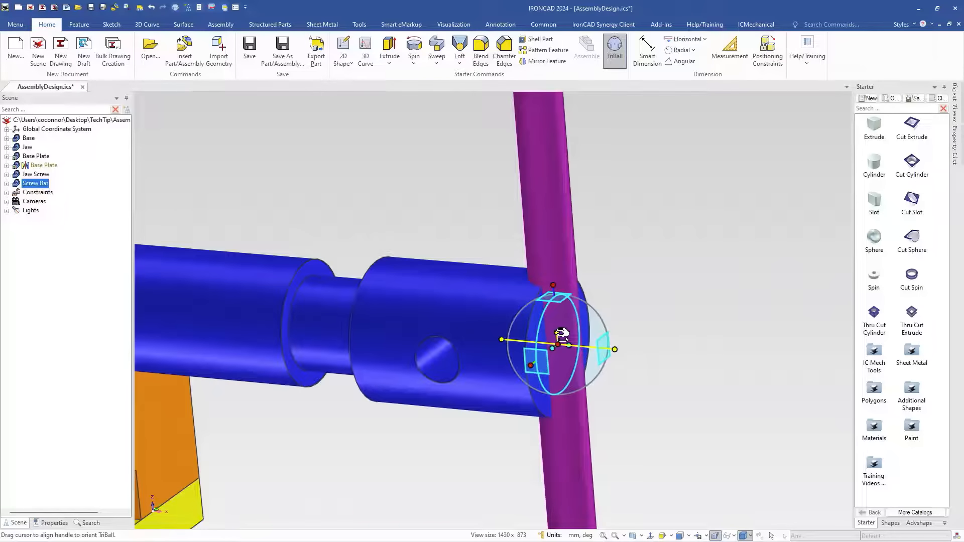
right_click(559, 333)
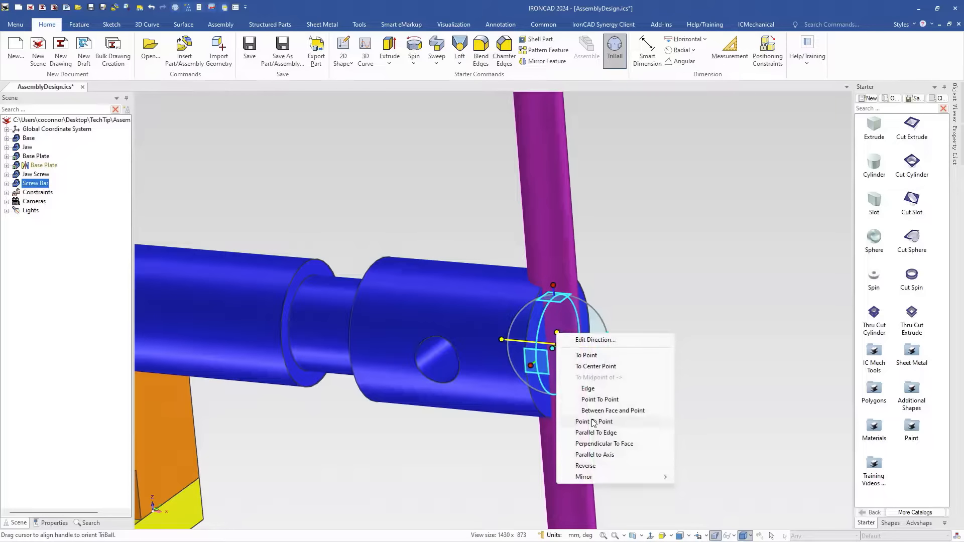
click(597, 454)
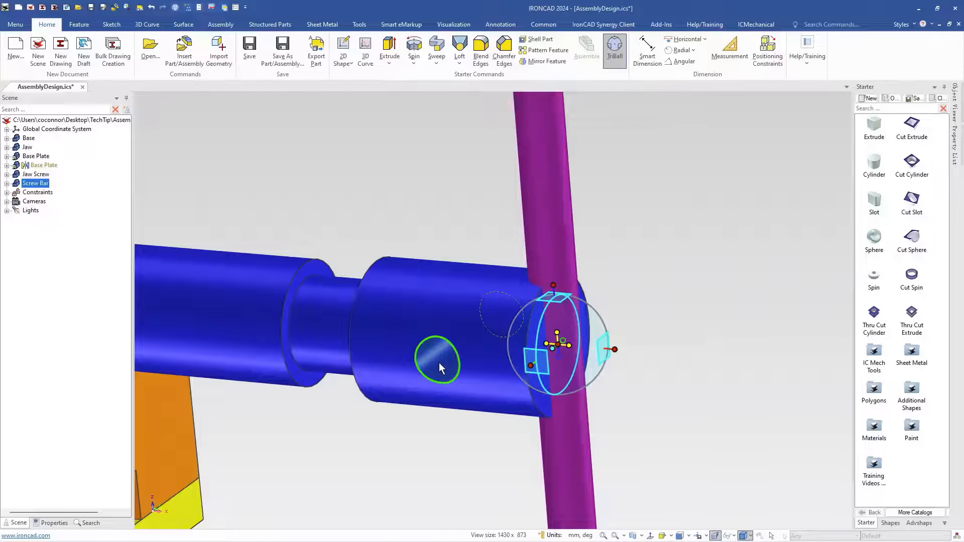
click(439, 363)
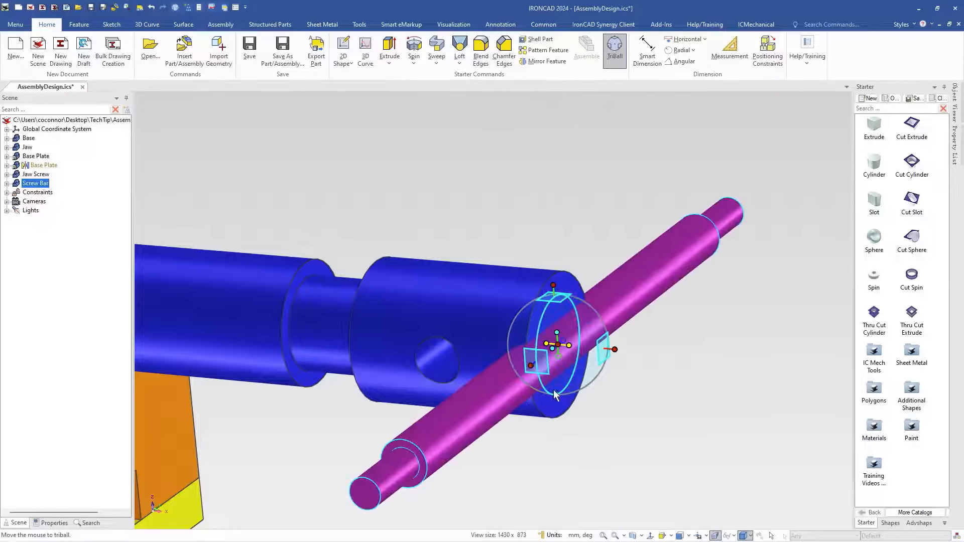
Step: Move the Screw Bar to the center point of the Jaw Screw's cross hole and finish positioning
right_click(557, 345)
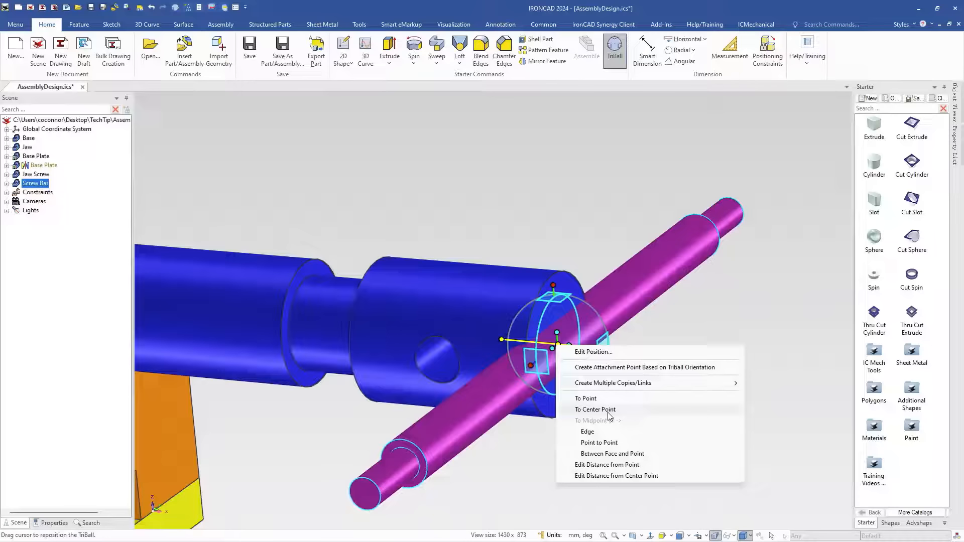
click(600, 410)
click(438, 363)
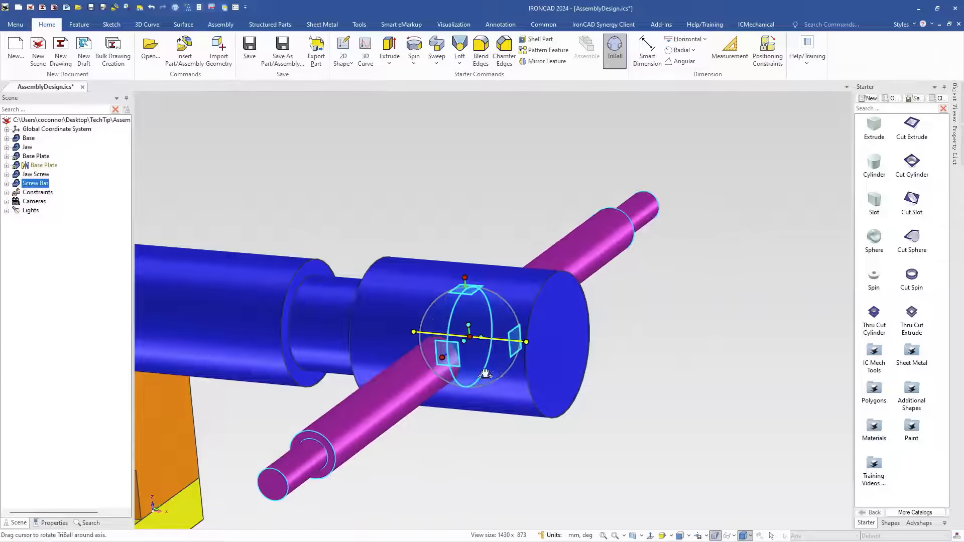
click(664, 393)
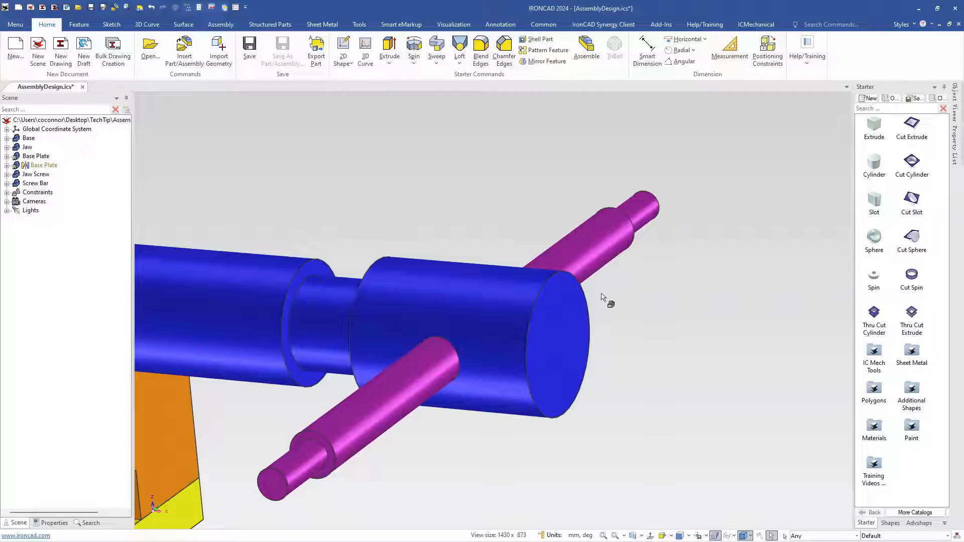
Step: Consult the Bar Globes dimensions in the Bench Vice components PDF in Adobe Acrobat and return to the IRONCAD scene
scroll(477, 359, down, 8)
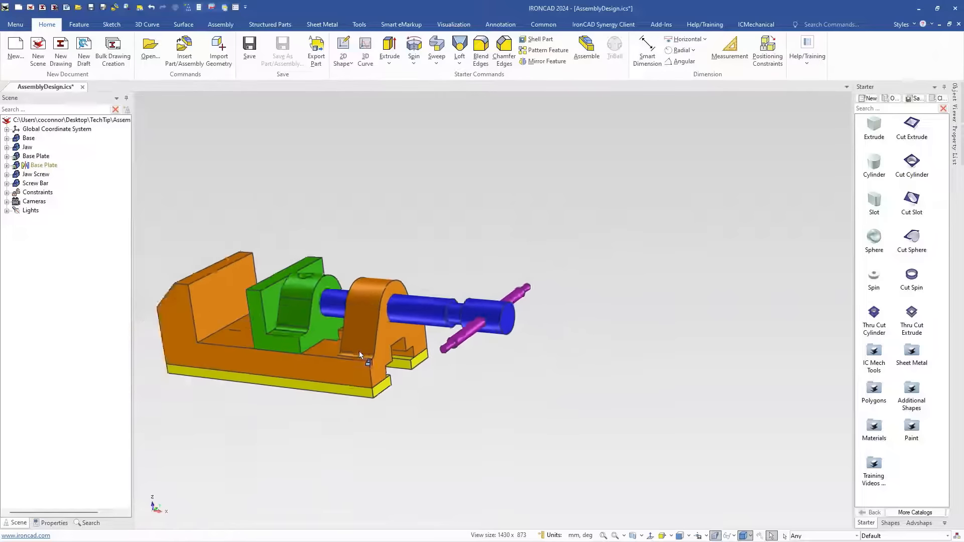
scroll(406, 303, up, 4)
scroll(445, 329, down, 3)
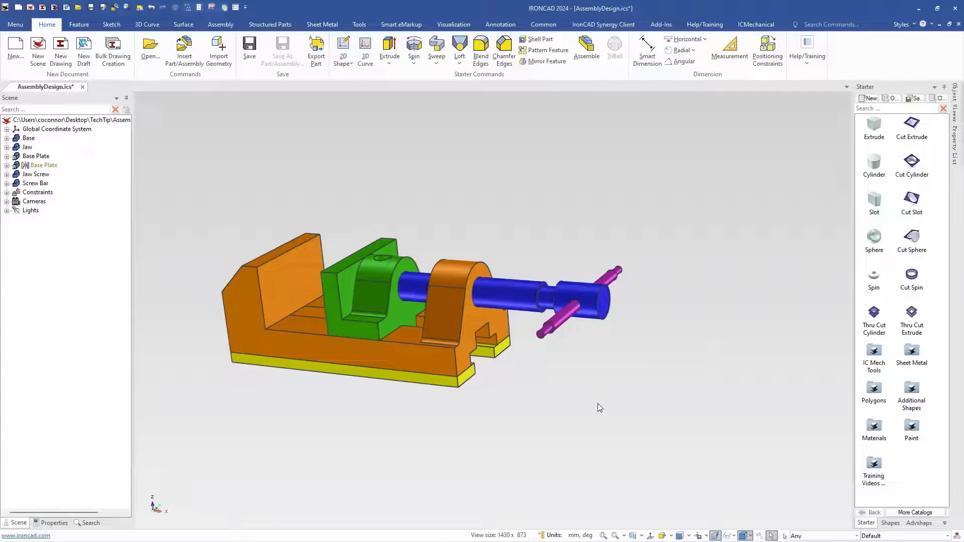
middle_drag(598, 402, 573, 421)
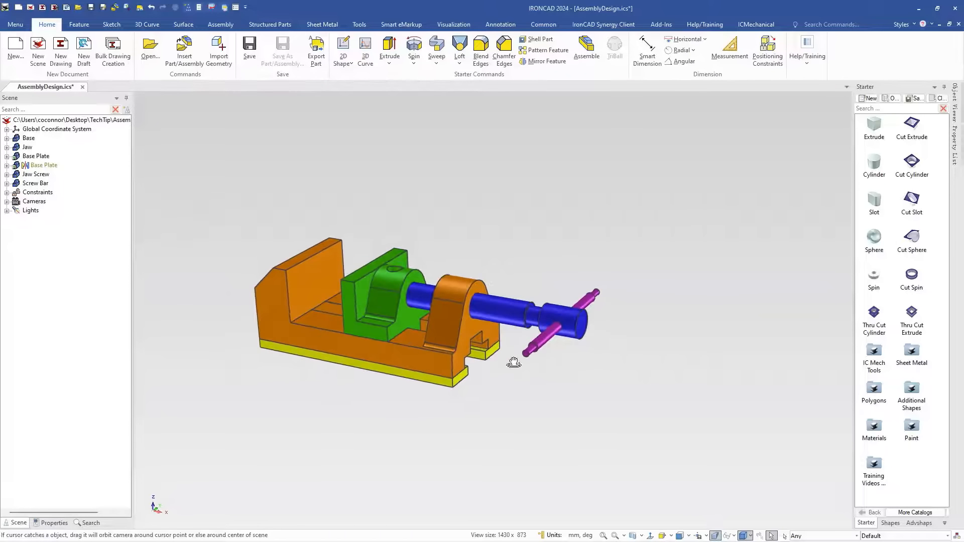
scroll(512, 362, up, 4)
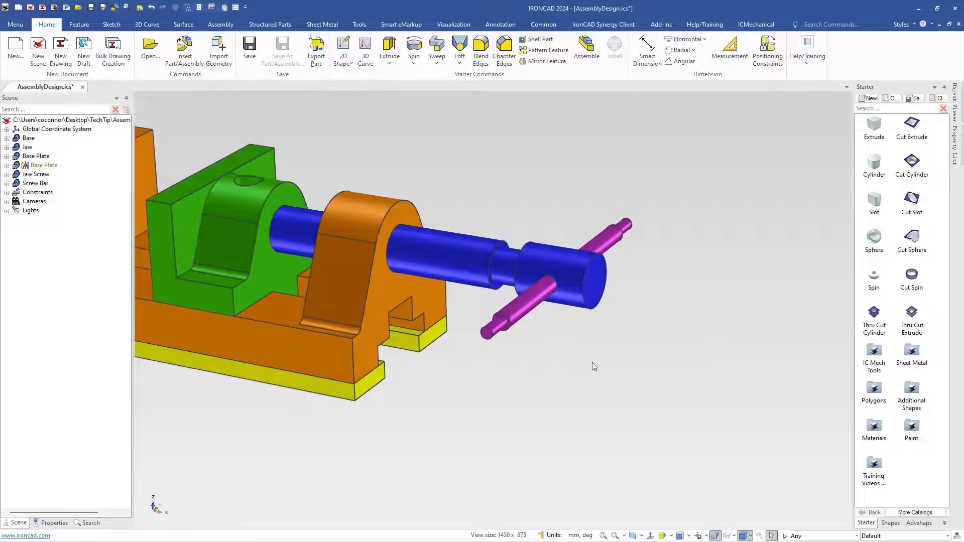
scroll(619, 340, up, 1)
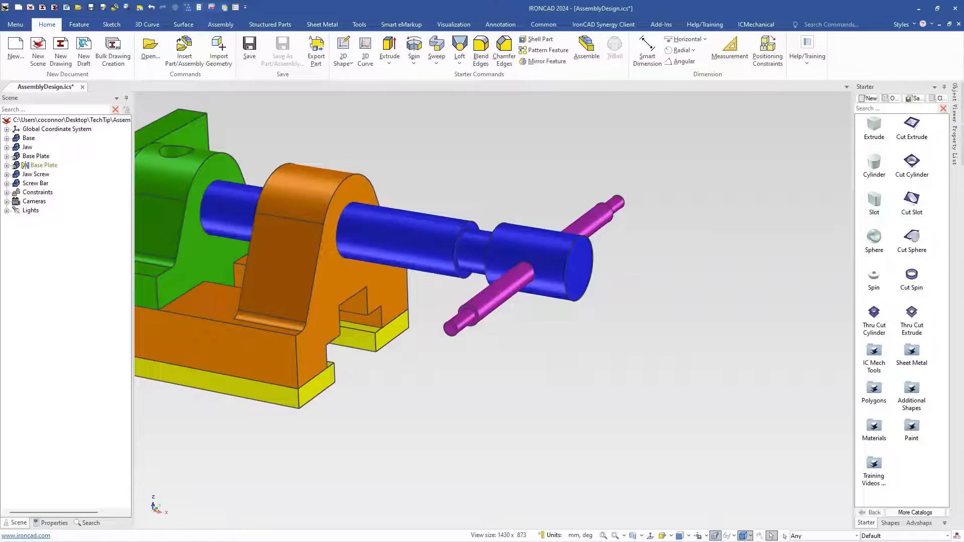
key(alt+Tab)
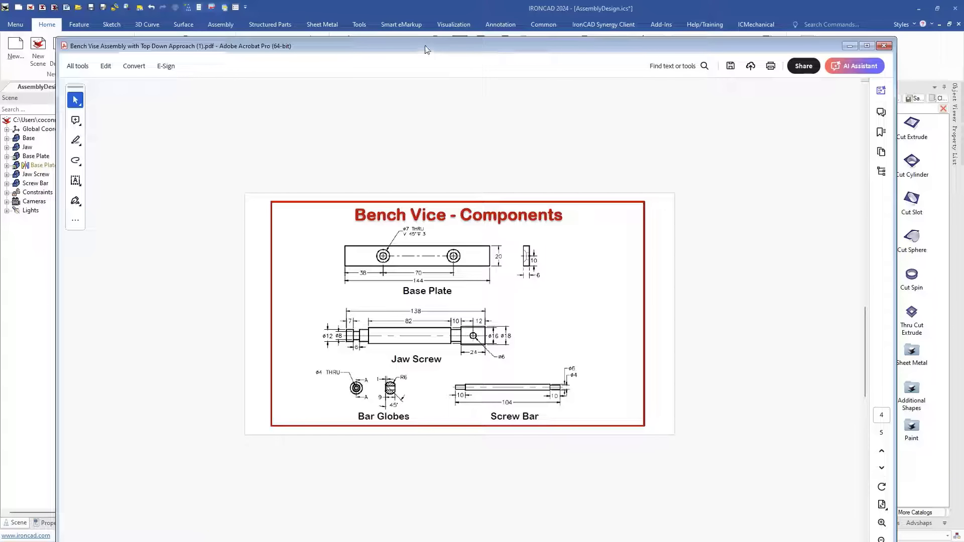
drag(424, 45, 963, 45)
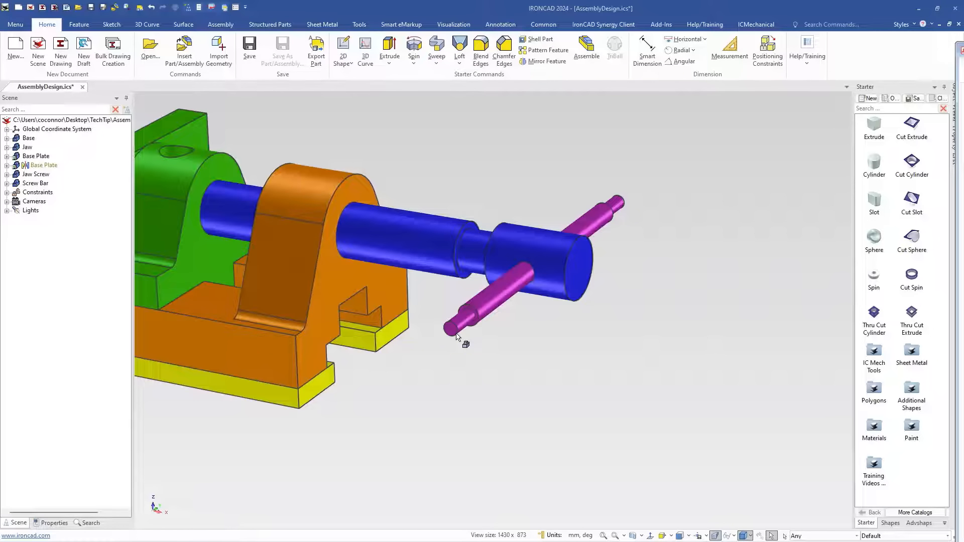
Step: Start a Spin feature as a new standalone part, placing its sketch normal to the Screw Bar's end face with the origin at the face center
scroll(458, 334, up, 5)
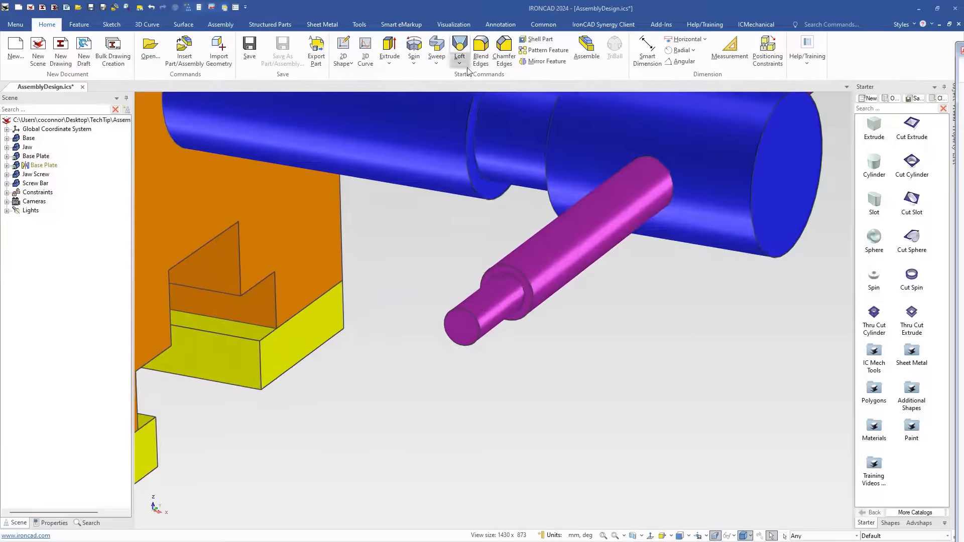
click(415, 45)
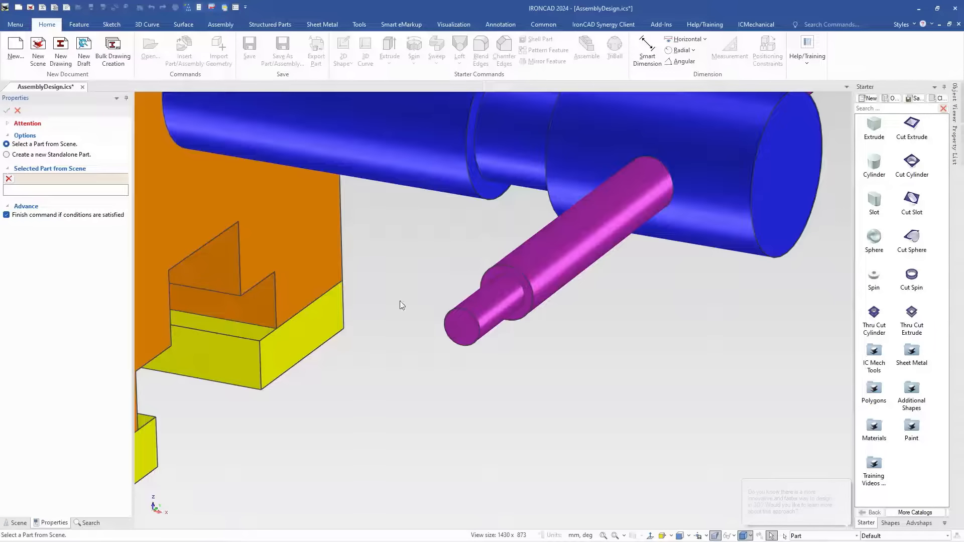
click(62, 154)
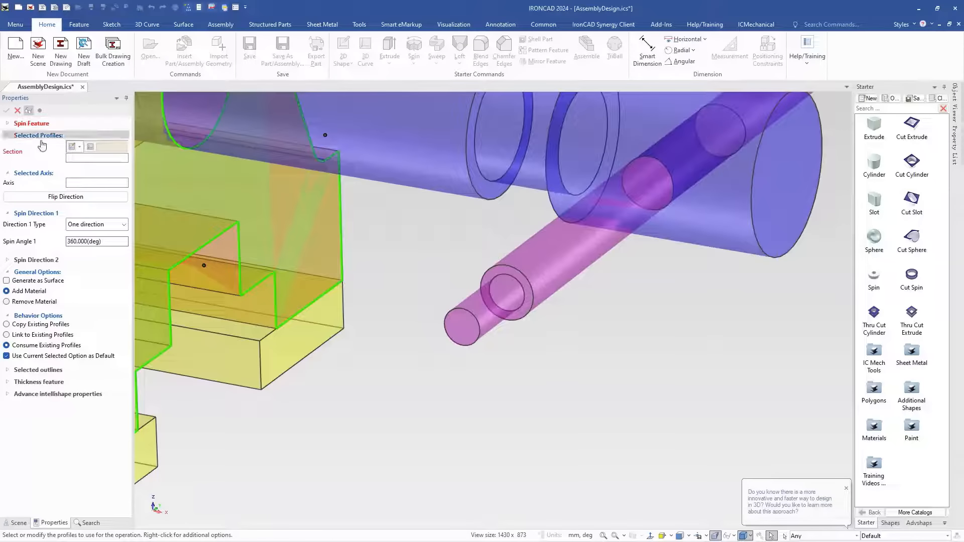
click(270, 318)
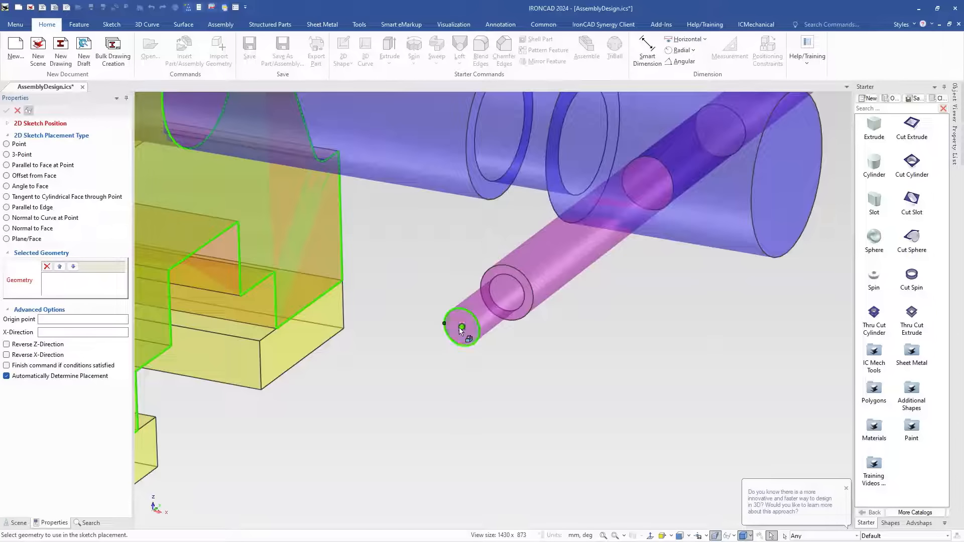
click(8, 229)
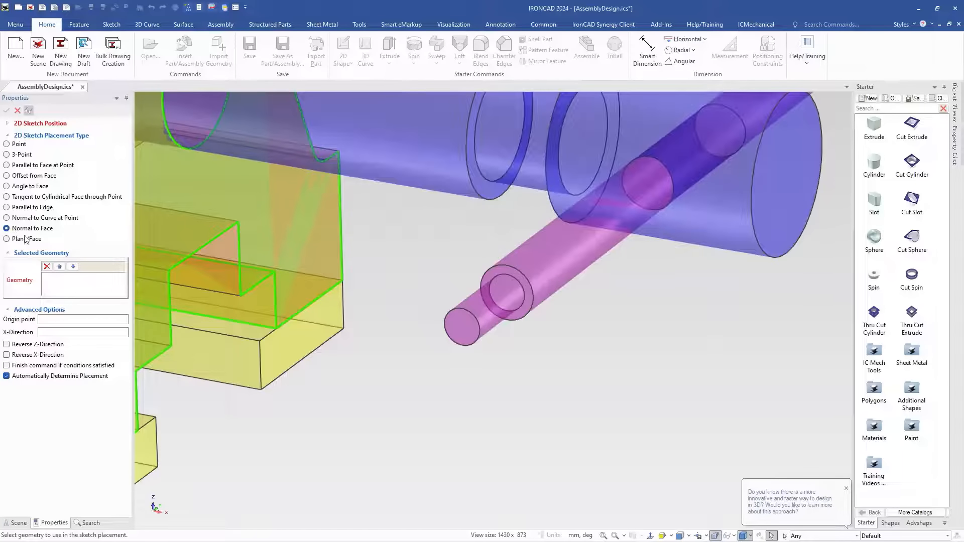
click(462, 331)
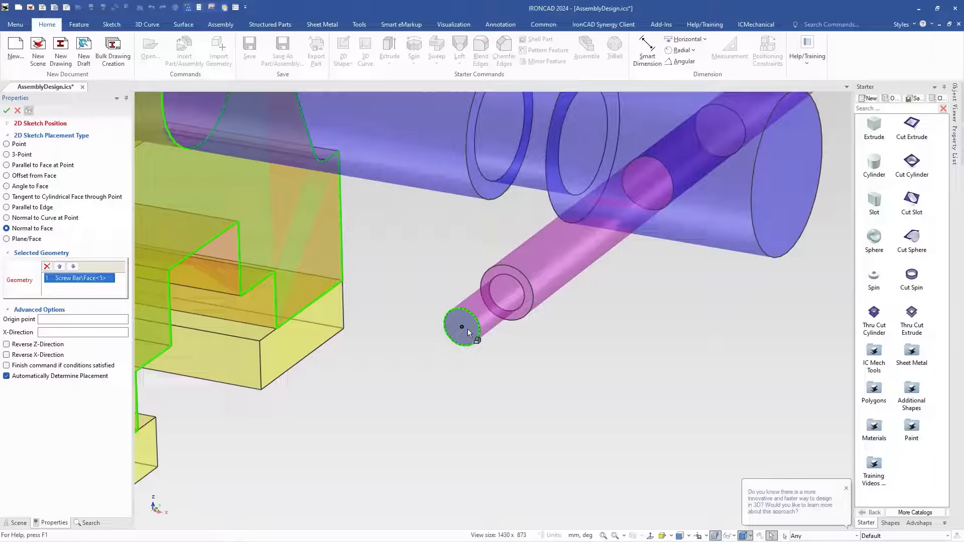
click(94, 320)
click(460, 327)
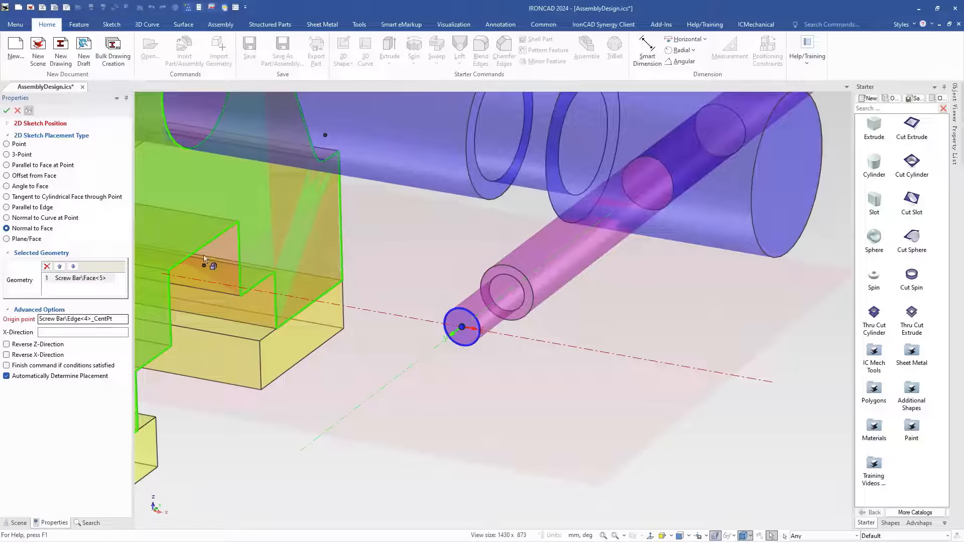
click(6, 111)
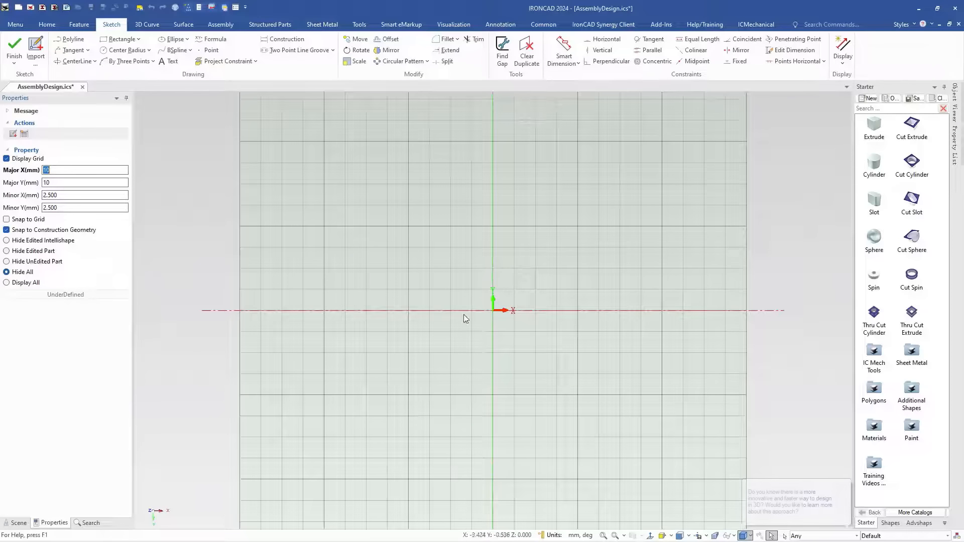
Step: Set the sketch display to Display All so the Screw Bar can serve as a reference
right_click(390, 254)
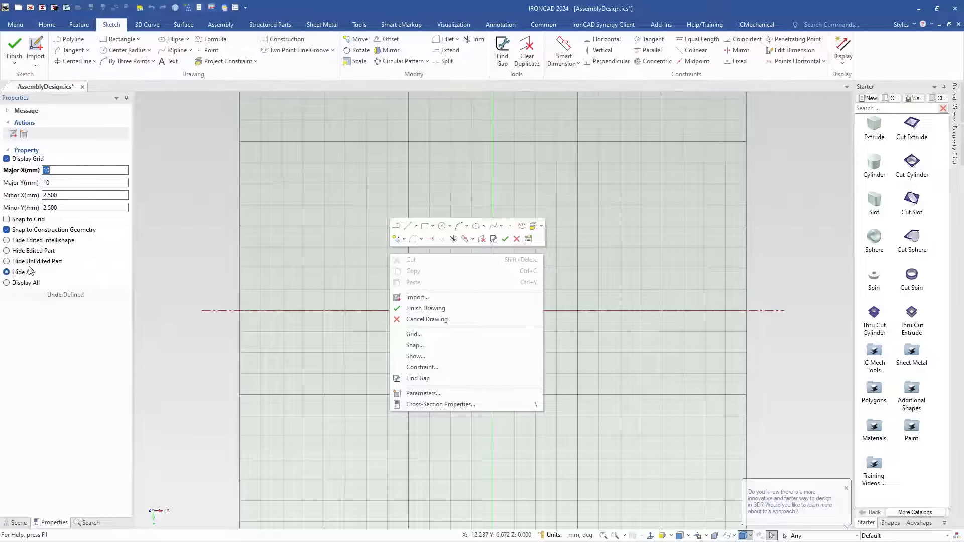
click(15, 283)
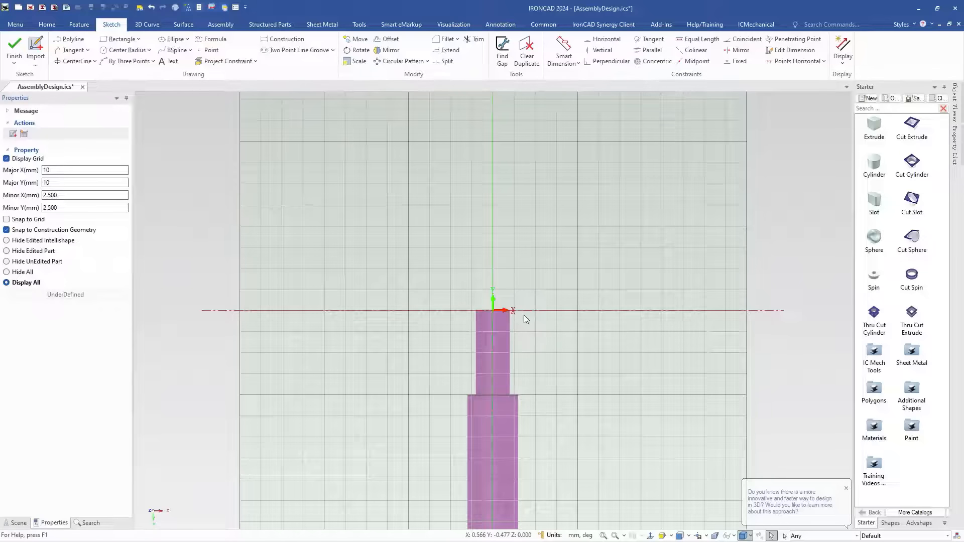
scroll(506, 341, up, 1)
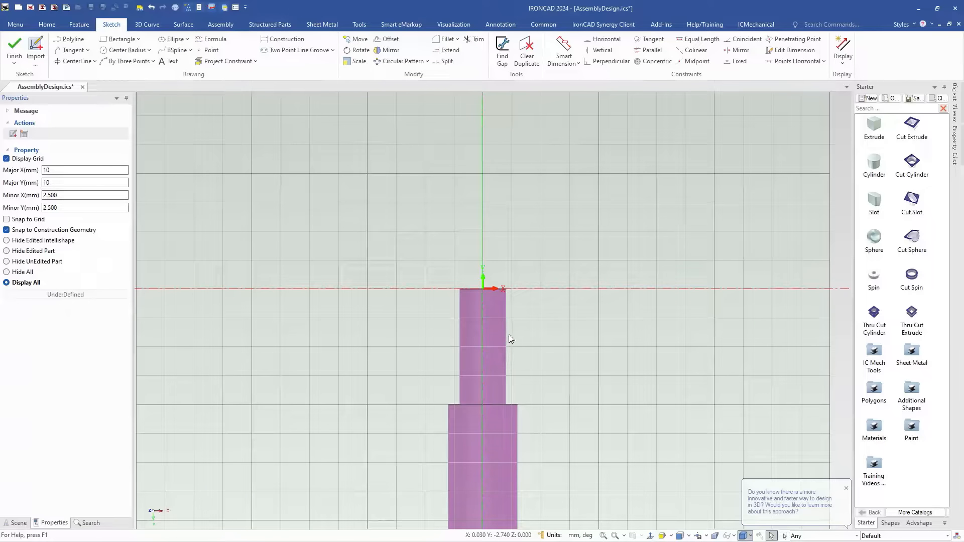
Step: Sketch a rectangle from the origin down along the Screw Bar's axis with length 4 mm and width 9 mm
click(127, 42)
click(483, 289)
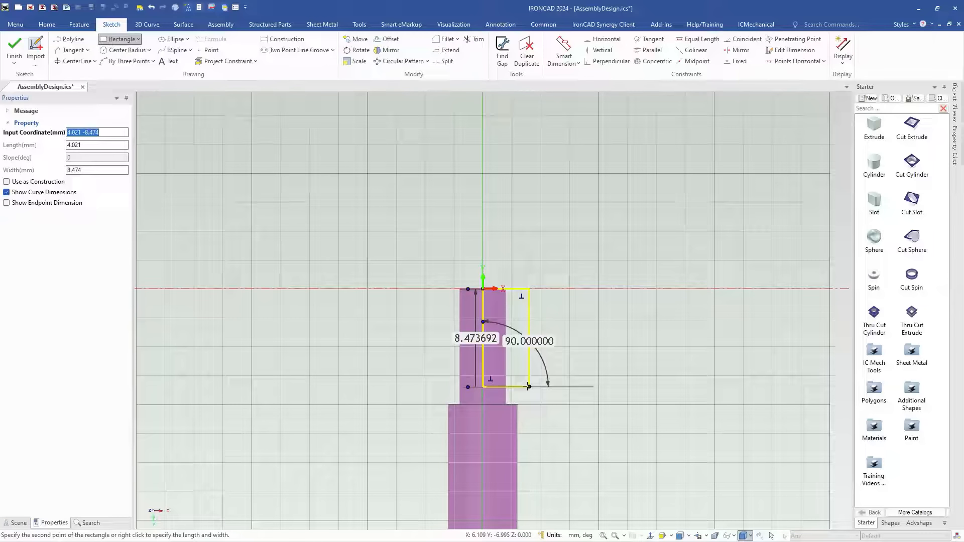
right_click(559, 388)
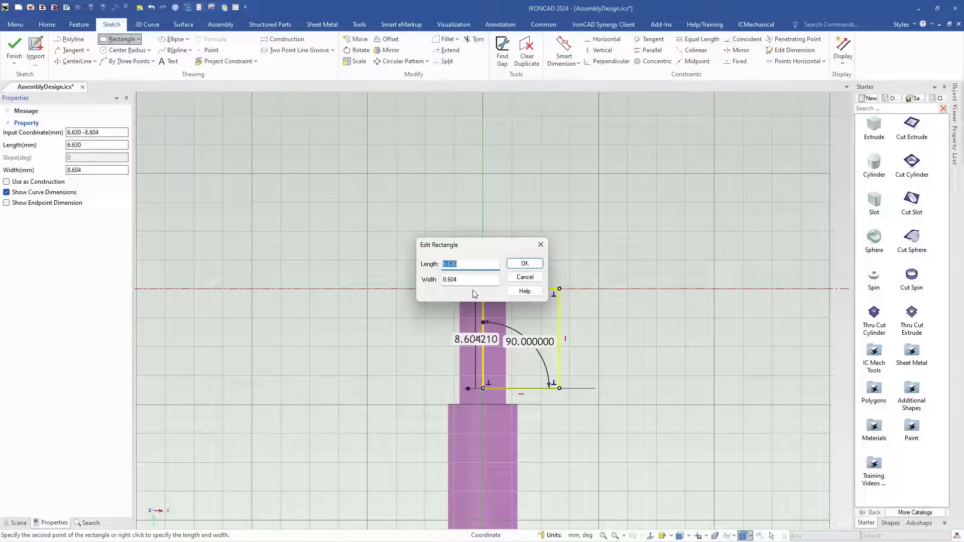
key(Tab)
text(9)
key(shift+Tab)
text(4)
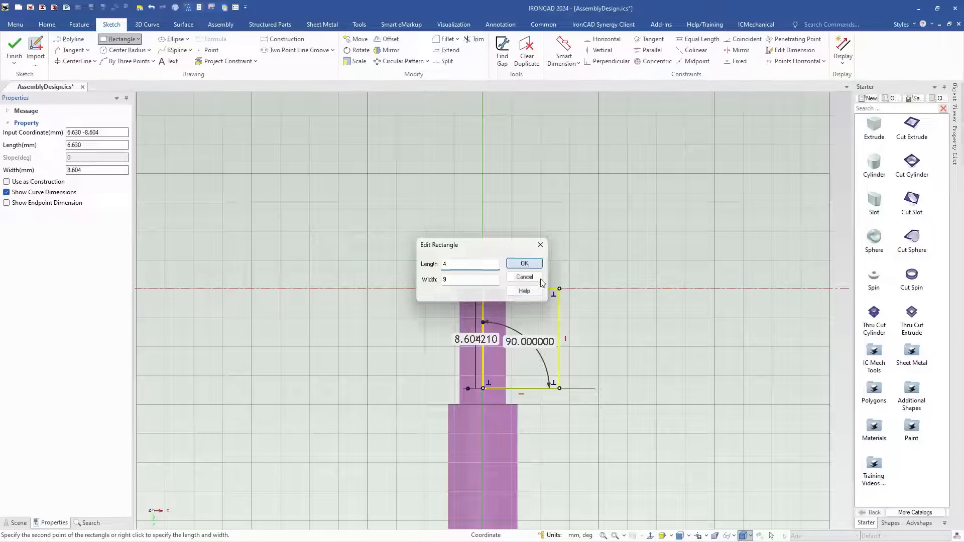
click(524, 263)
key(Escape)
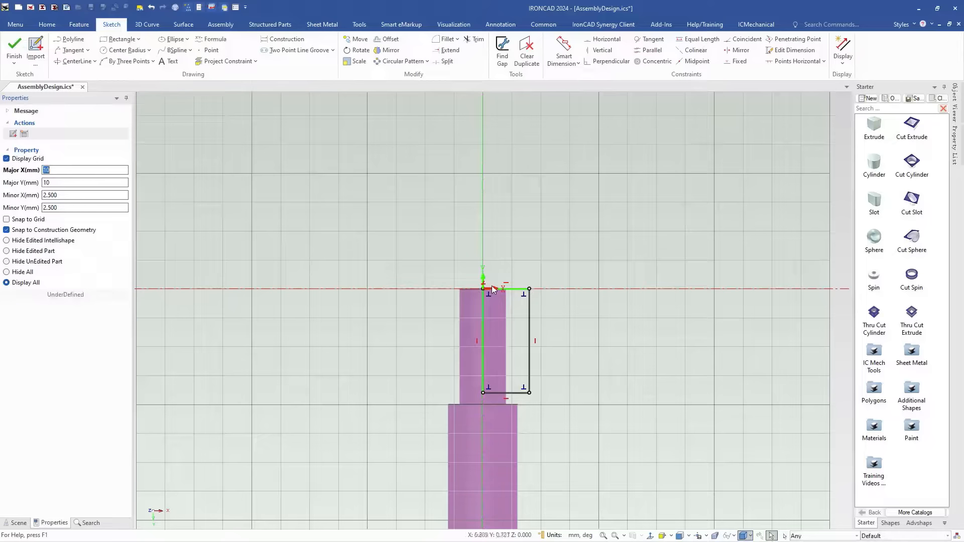
Step: Add a three-point arc of radius 6 mm bulging outward between the ends of the rectangle's outer vertical side
click(130, 61)
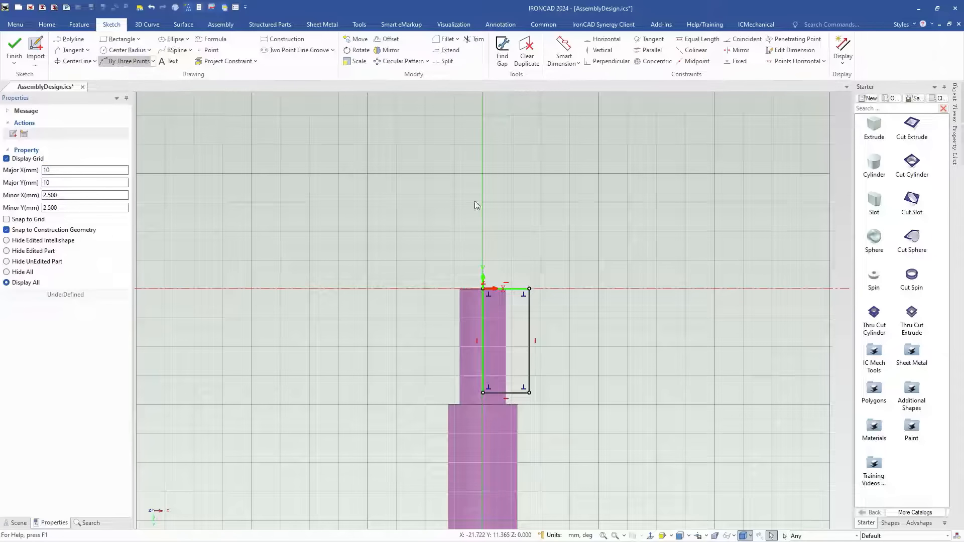
click(529, 288)
click(529, 393)
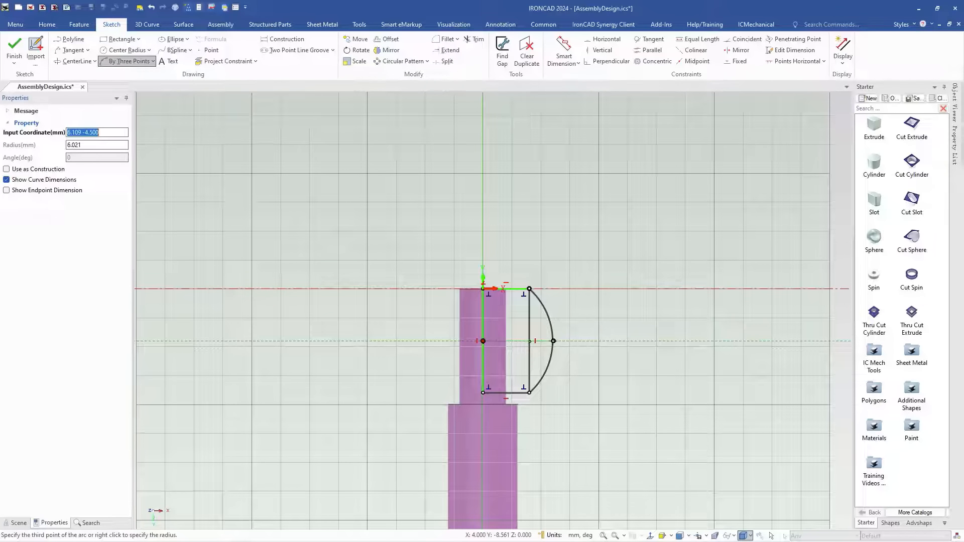
right_click(553, 341)
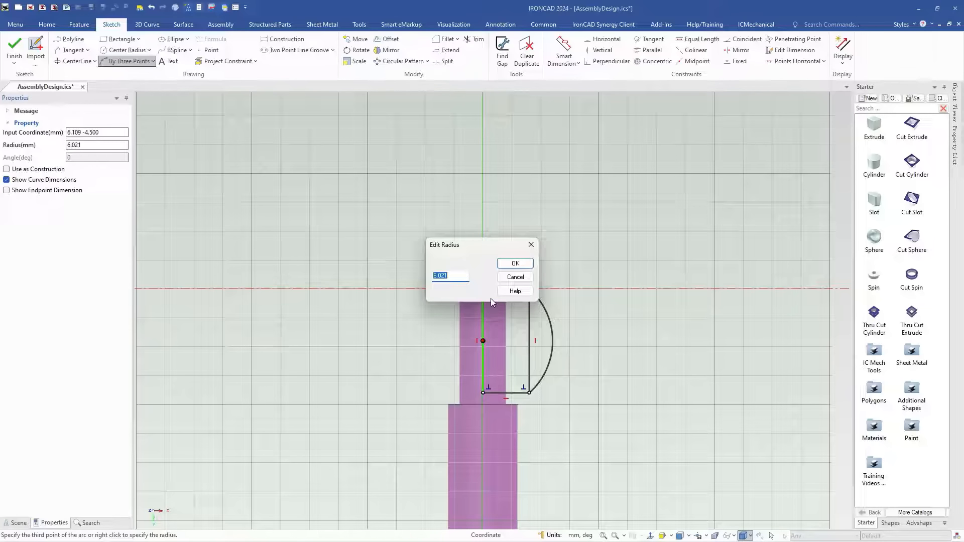
text(6)
key(Return)
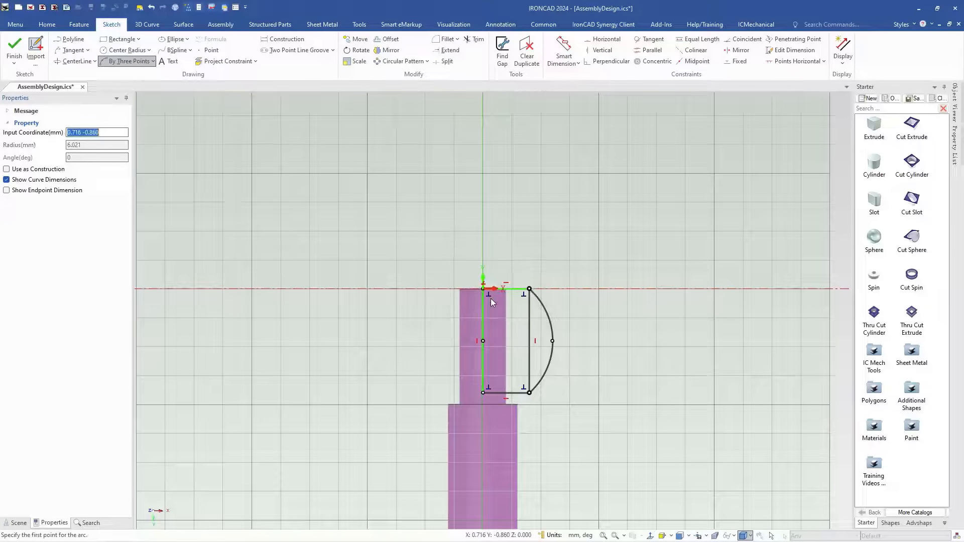
key(Escape)
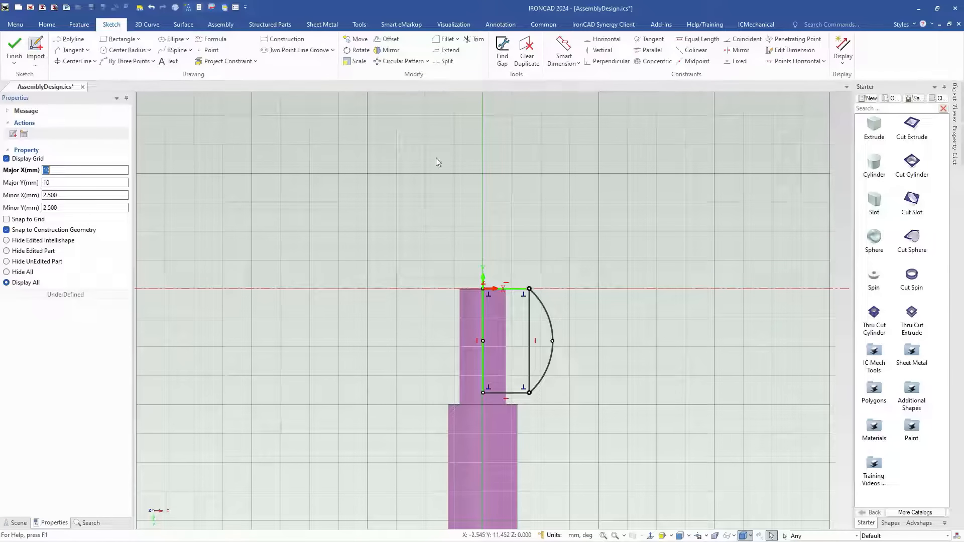
Step: Delete the rectangle's outer vertical line and connect the arc's upper and lower endpoints to the horizontal lines
click(530, 351)
key(Delete)
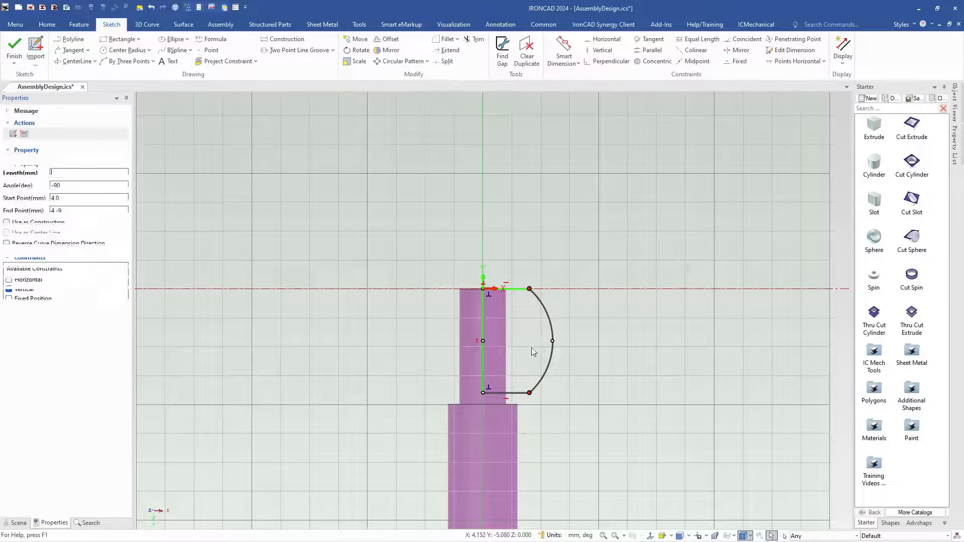
right_click(529, 289)
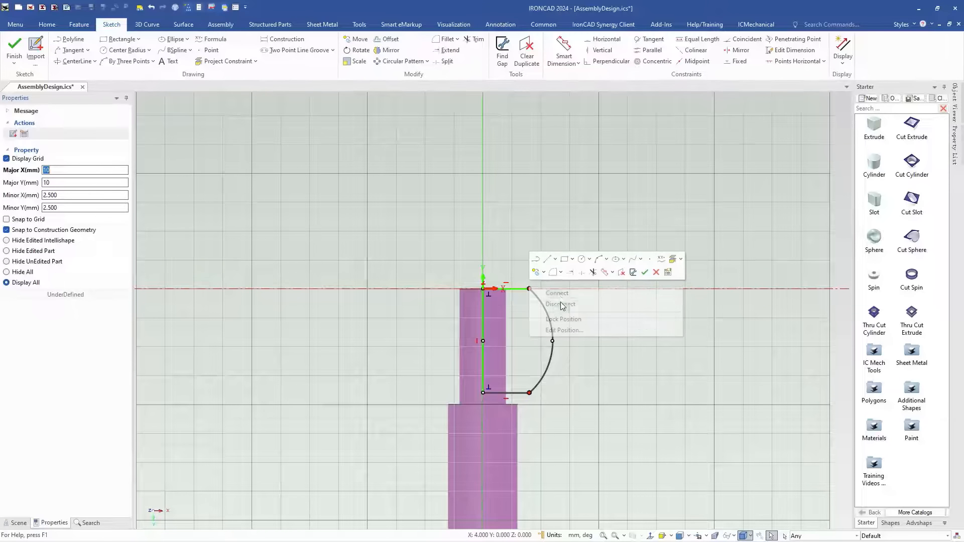
click(561, 295)
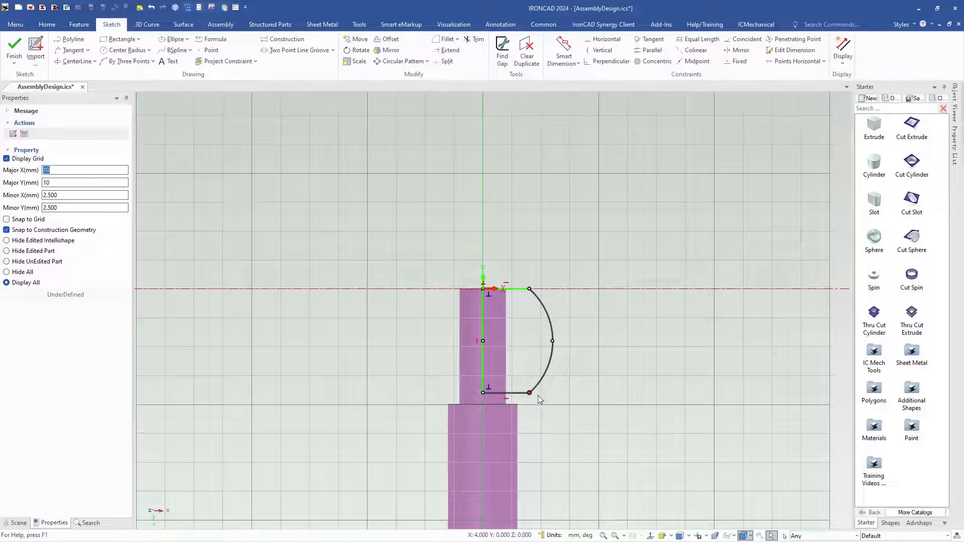
right_click(529, 393)
click(559, 400)
key(Escape)
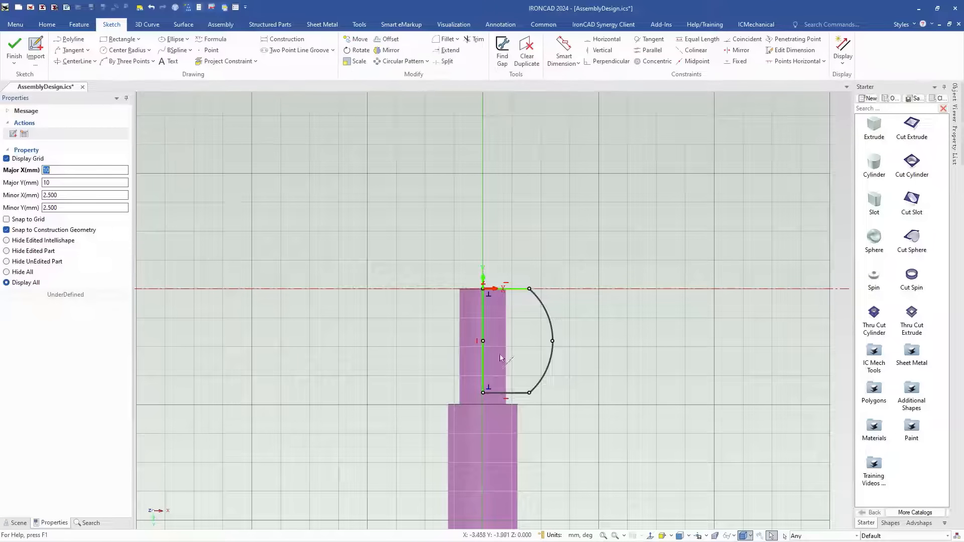
Step: Finish the sketch and spin the profile 360° to create the globe as a solid part
click(14, 48)
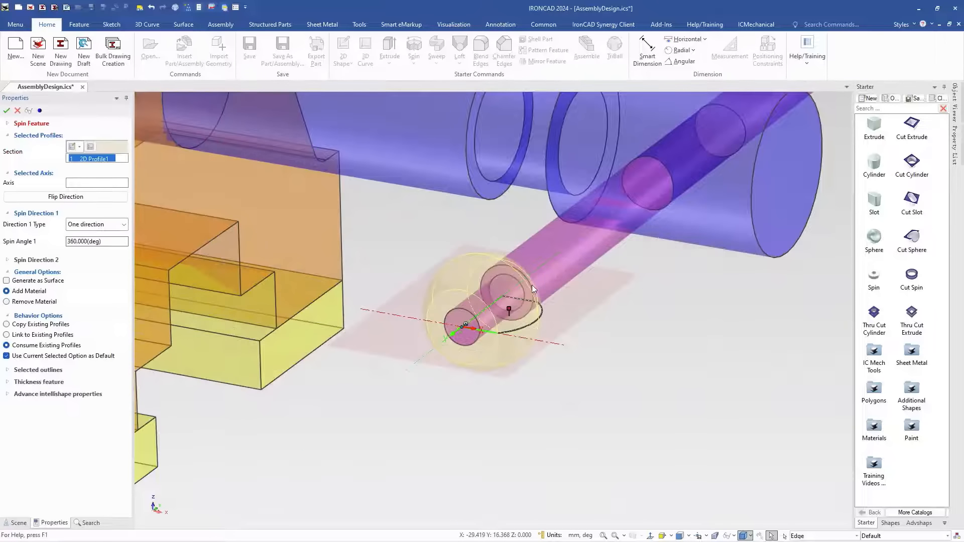
click(7, 111)
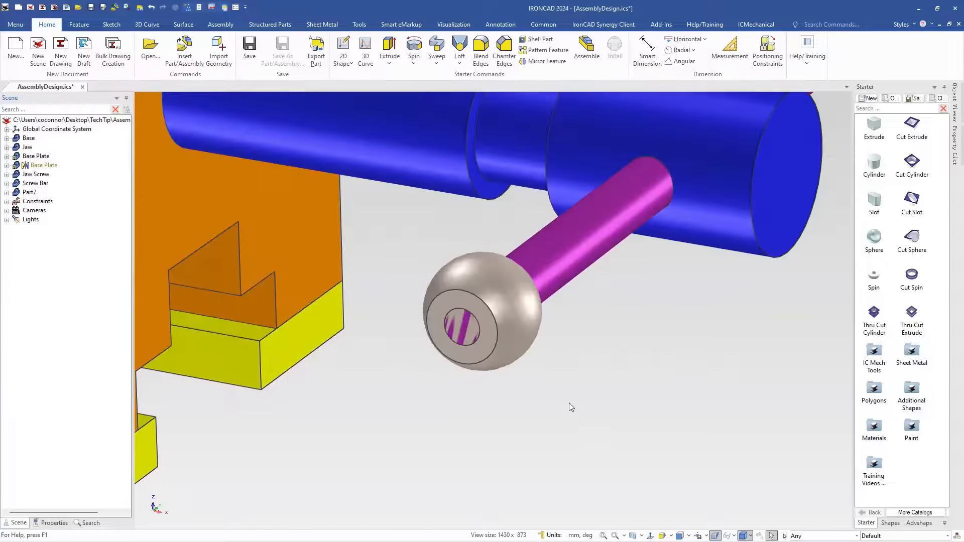
Step: Isolate the new globe part by hiding all unselected parts
scroll(454, 310, up, 3)
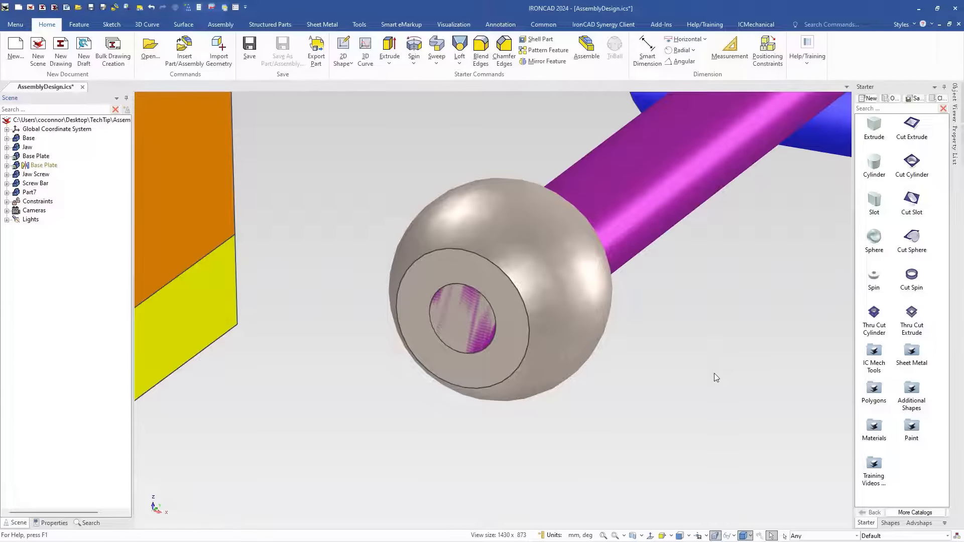
drag(879, 355, 868, 382)
click(574, 280)
right_click(574, 280)
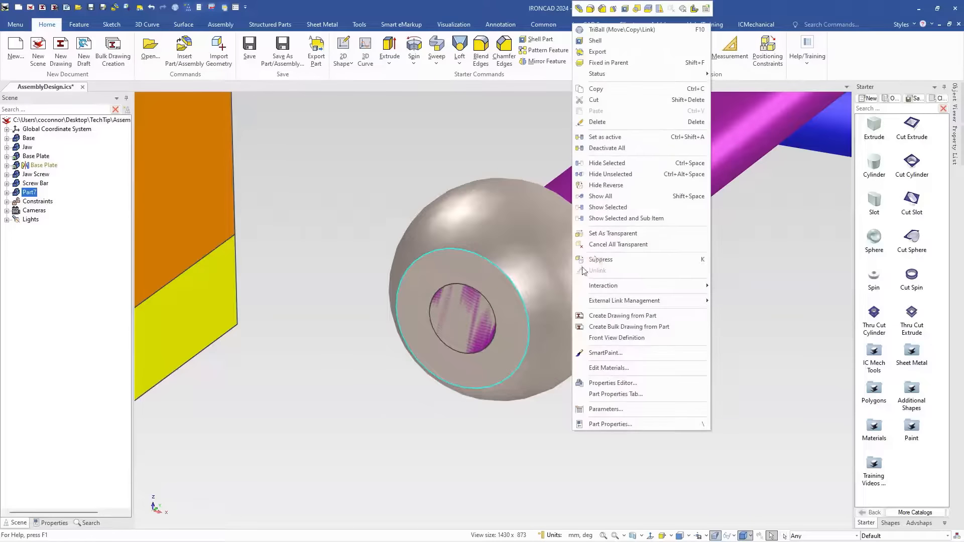
click(611, 179)
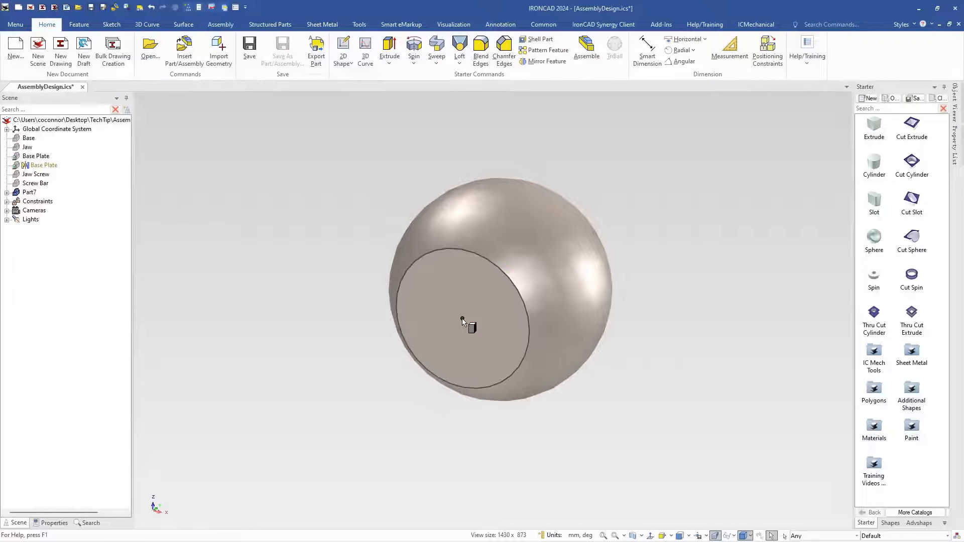
Step: Add a metric countersunk through hole from IC Mech Tools at the center of the globe's flat face, with countersink depth 1 mm and angle 90°
drag(463, 322, 462, 320)
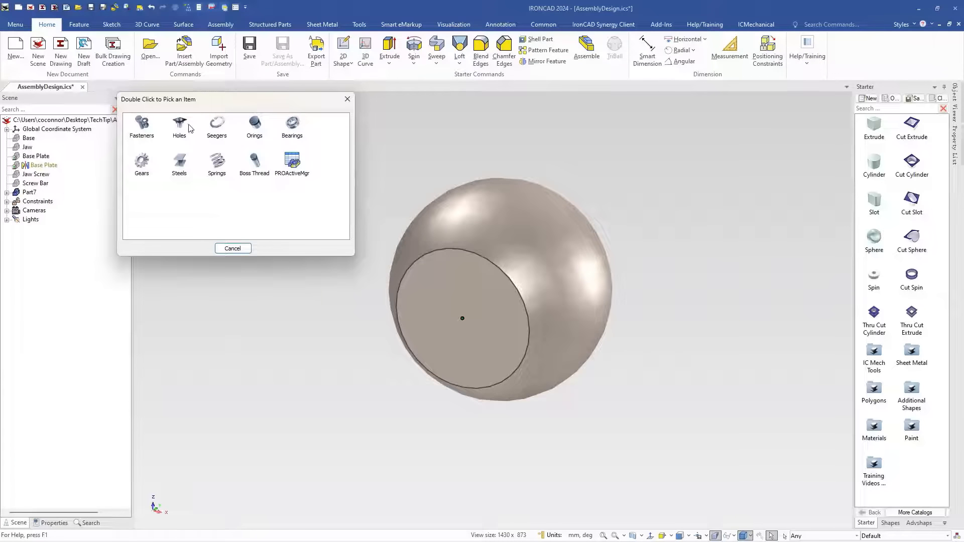
double_click(189, 128)
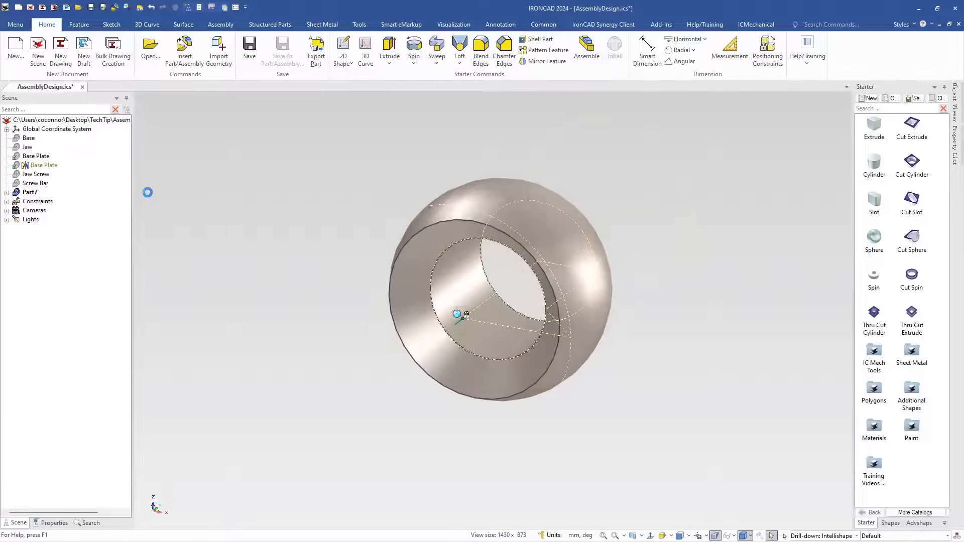
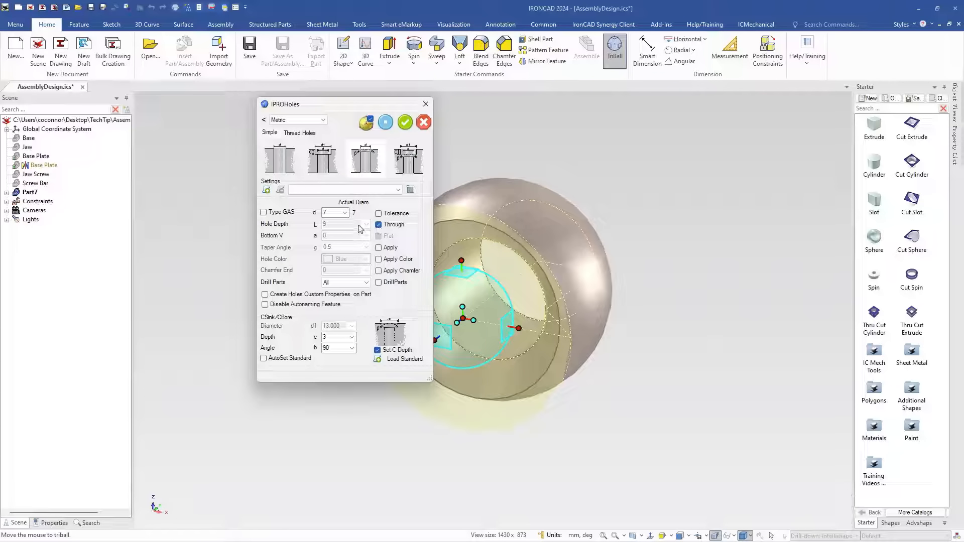
drag(338, 212, 301, 213)
click(373, 167)
double_click(346, 339)
text(1)
click(405, 123)
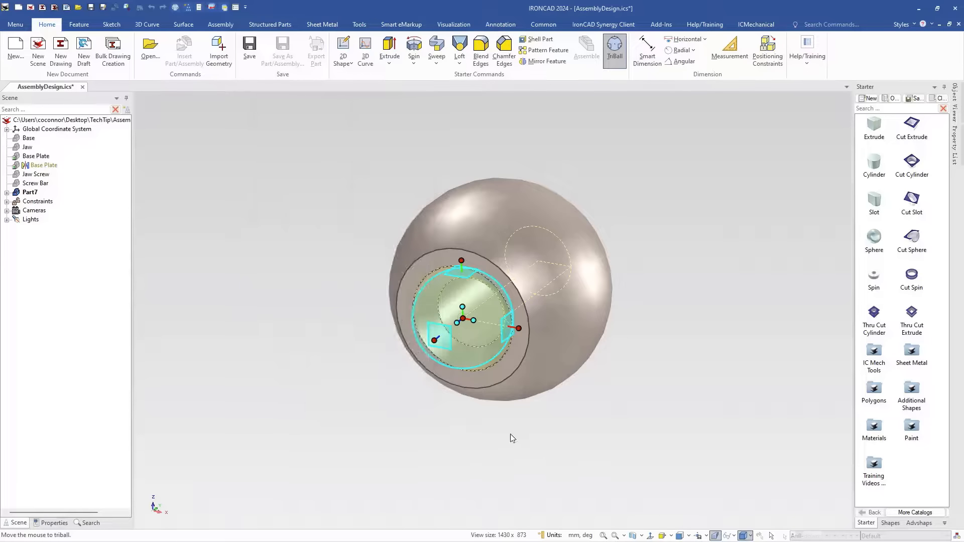
Step: Paint the globe solid cyan with SmartPaint and show all the hidden parts
click(557, 288)
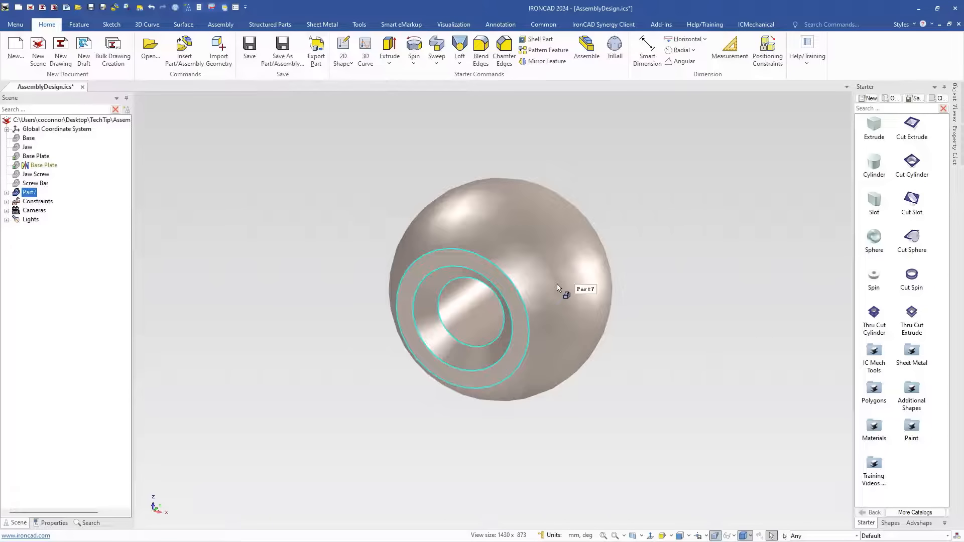
right_click(557, 288)
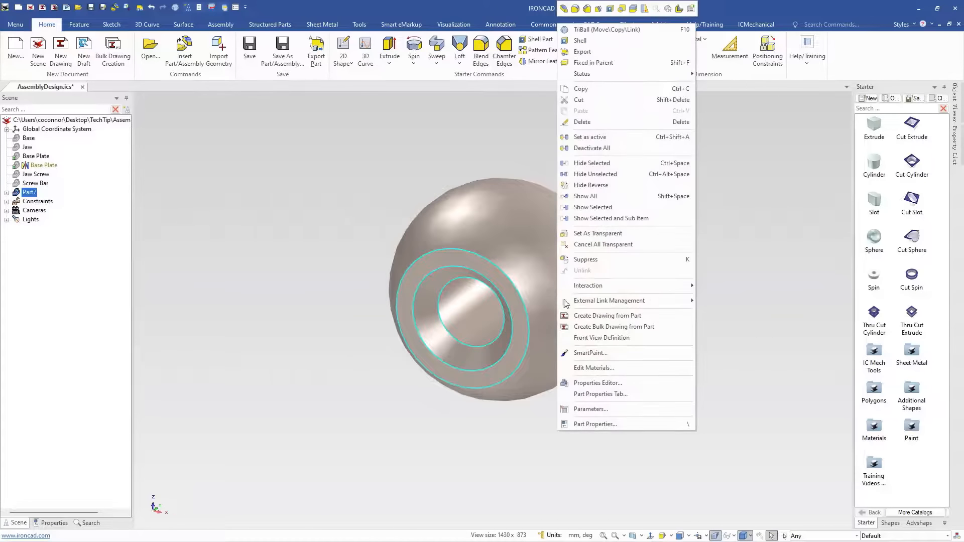
click(590, 354)
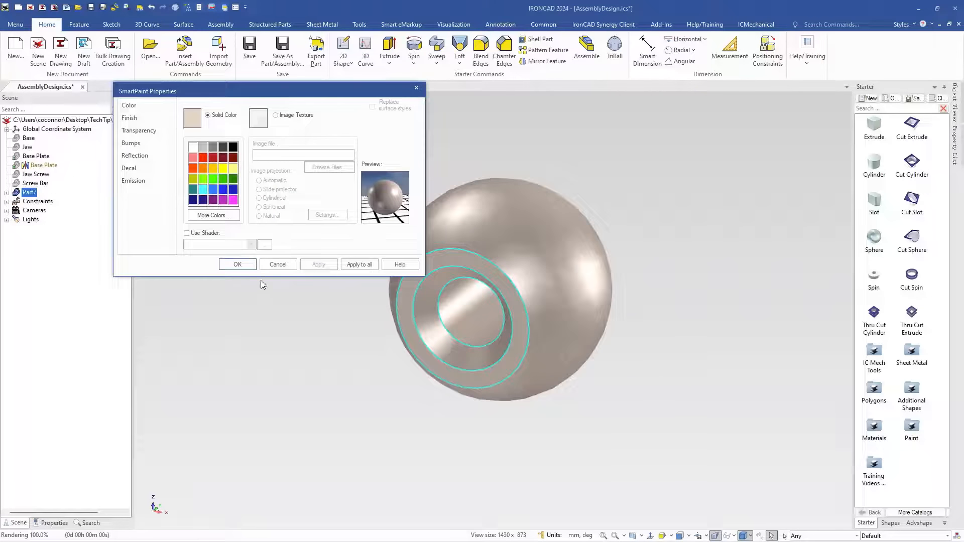
click(214, 195)
click(203, 189)
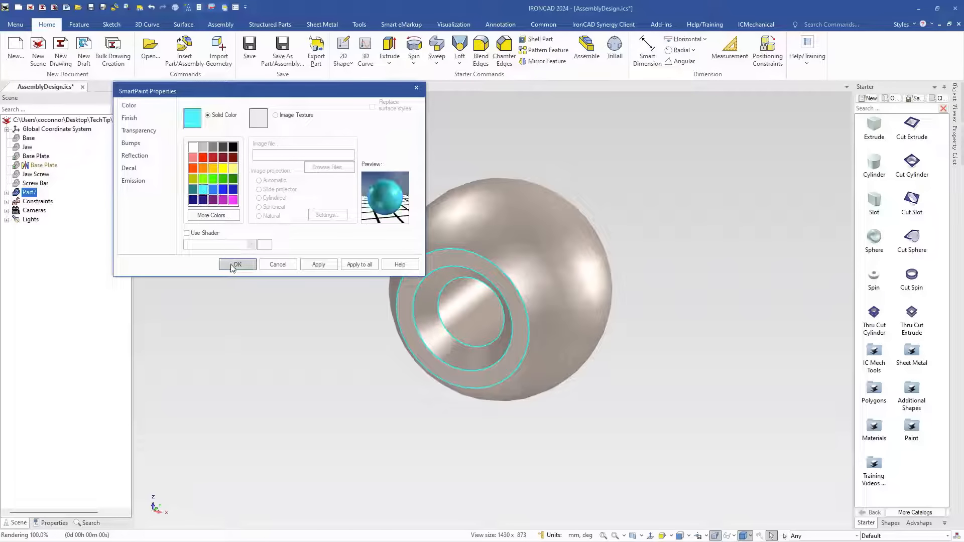
click(237, 265)
right_click(275, 297)
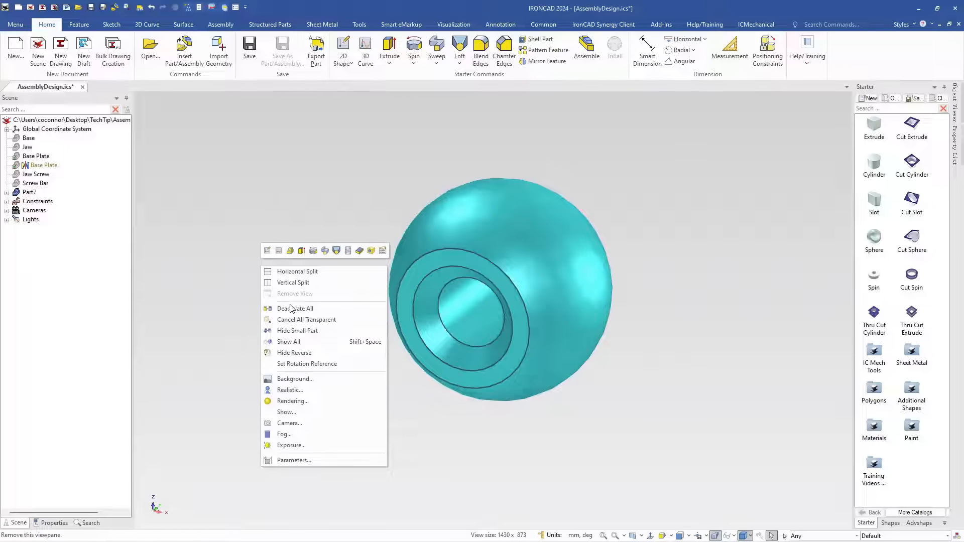
click(301, 341)
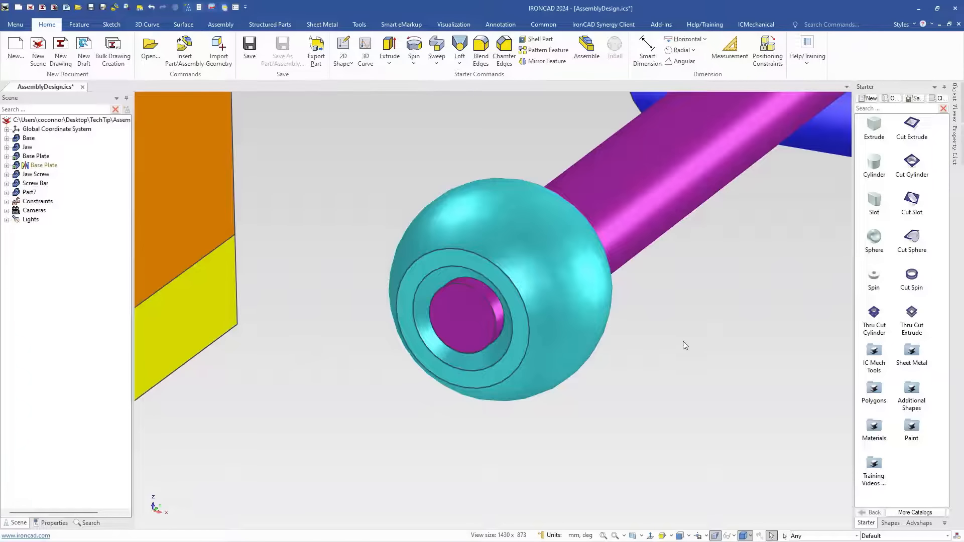
Step: Activate the TriBall on the globe and position its center at the center of the Jaw Screw's end face
scroll(679, 340, down, 2)
scroll(668, 339, down, 3)
scroll(643, 316, up, 1)
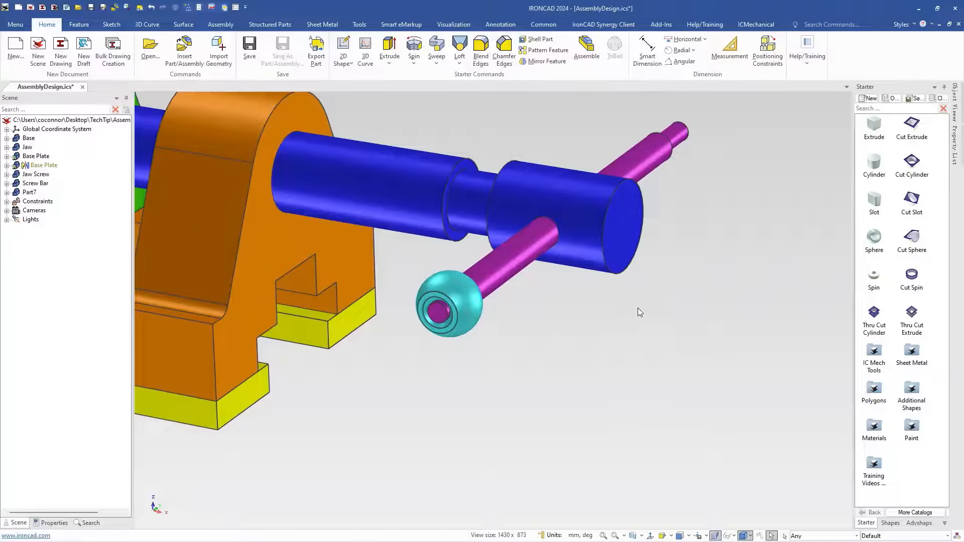
middle_drag(599, 324, 599, 269)
click(358, 335)
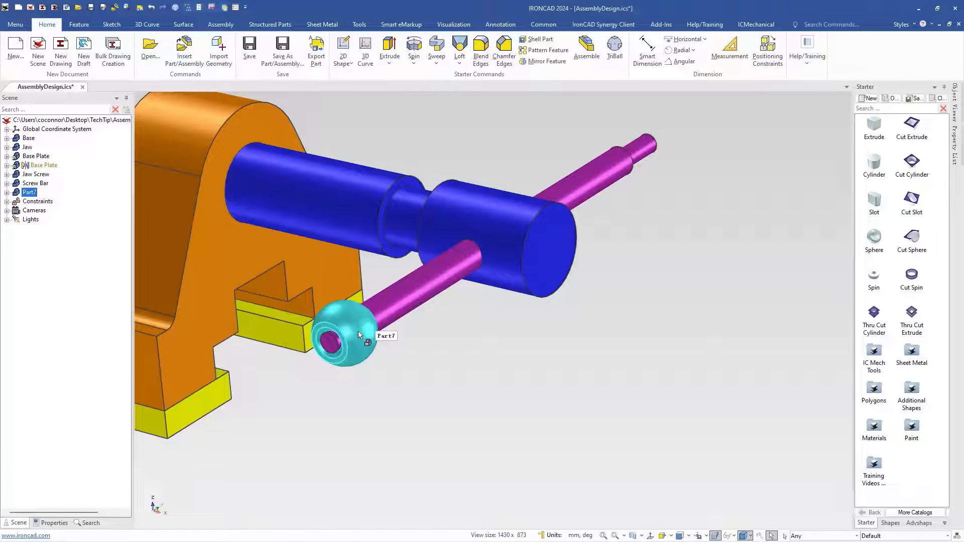
key(F10)
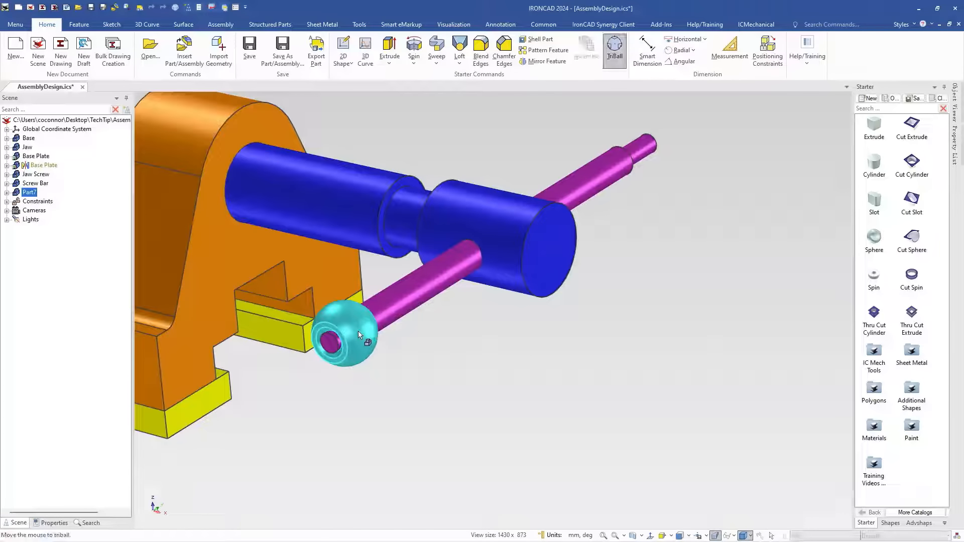
right_click(407, 374)
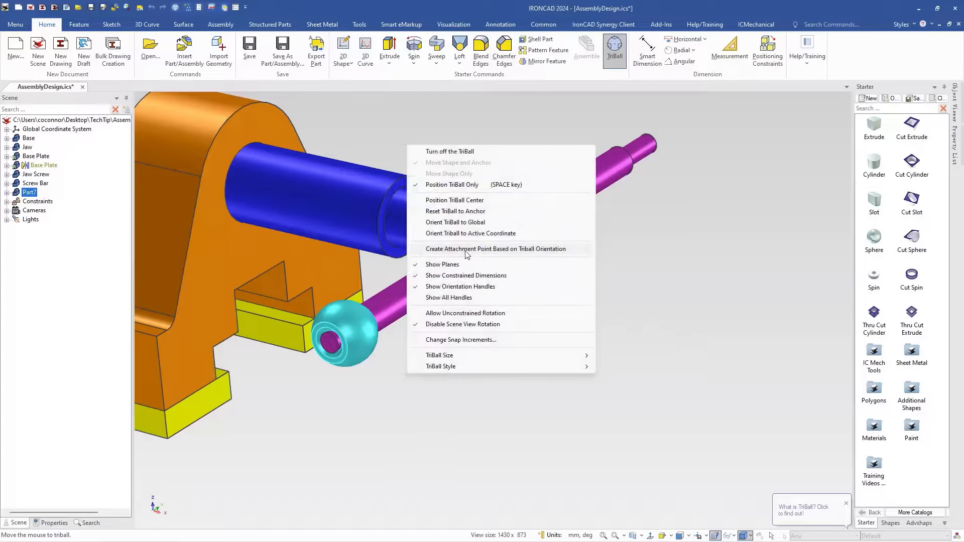
click(463, 201)
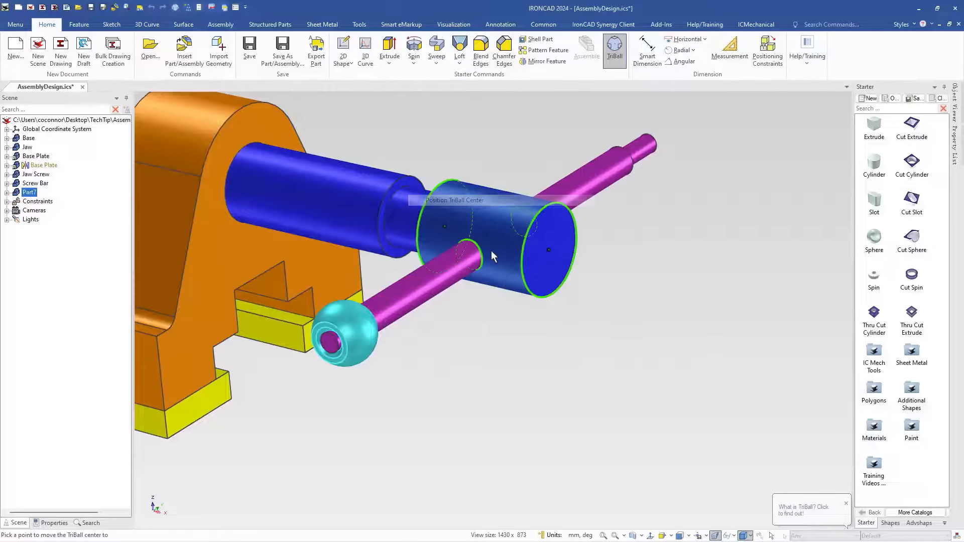
click(550, 252)
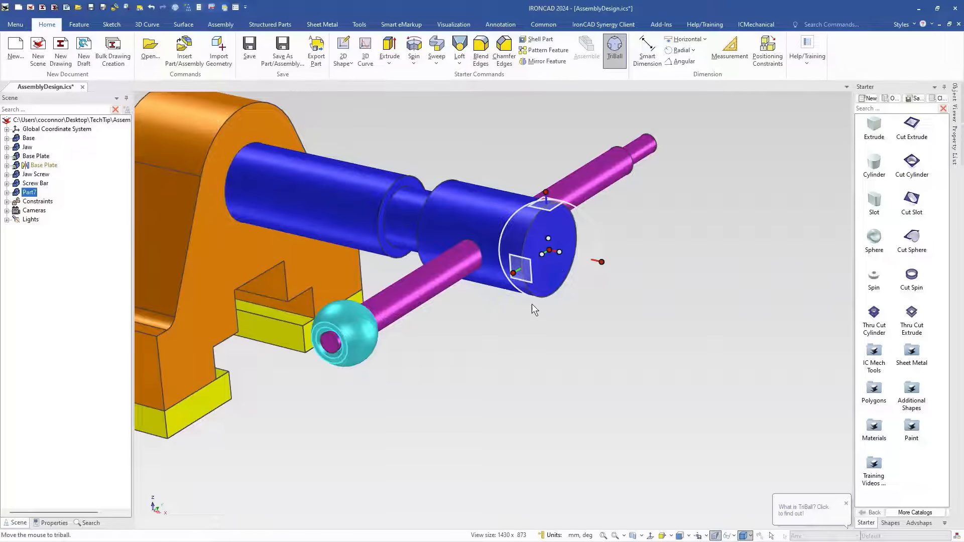
Step: Mirror the globe as a linked copy across the Jaw Screw's center to the opposite end of the Screw Bar
right_click(542, 255)
mouse_move(584, 400)
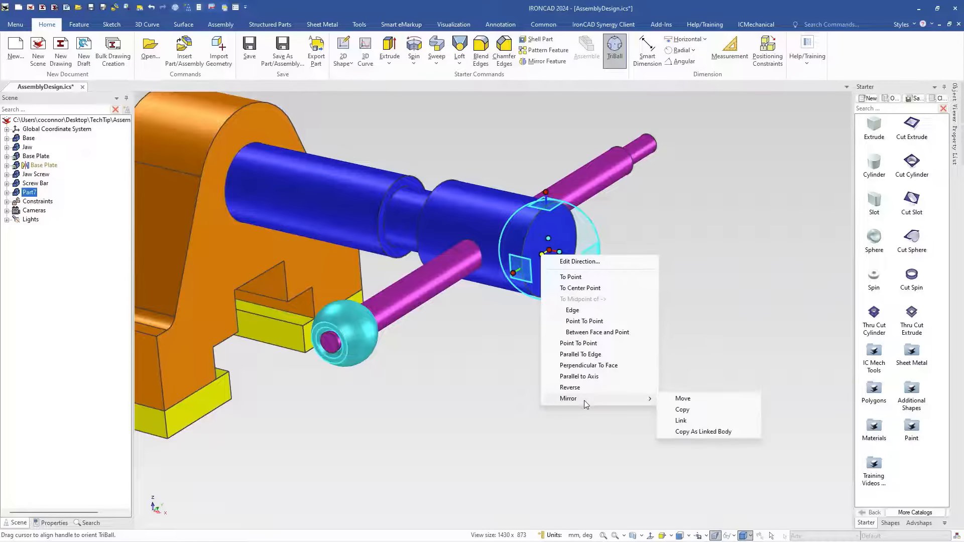
click(679, 421)
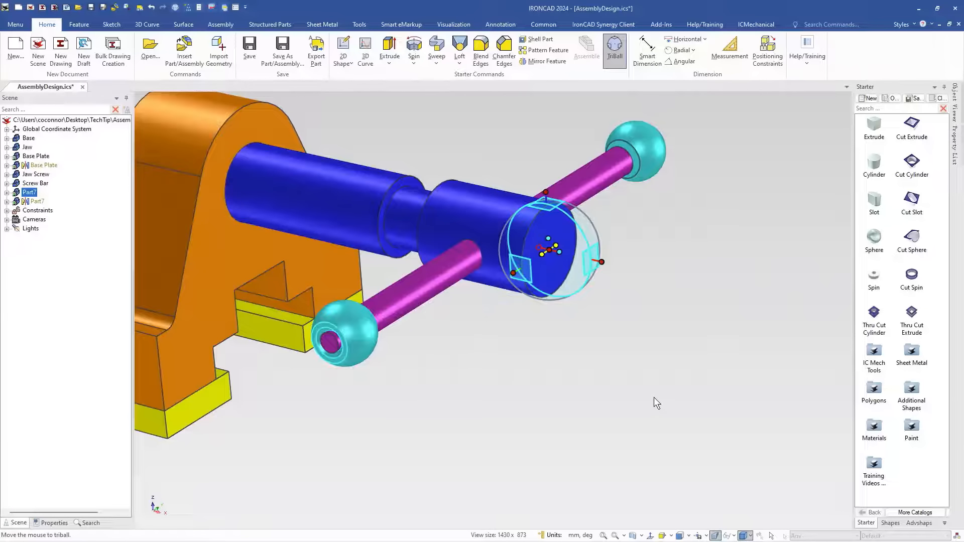
click(633, 391)
middle_drag(557, 375, 538, 362)
scroll(581, 358, down, 4)
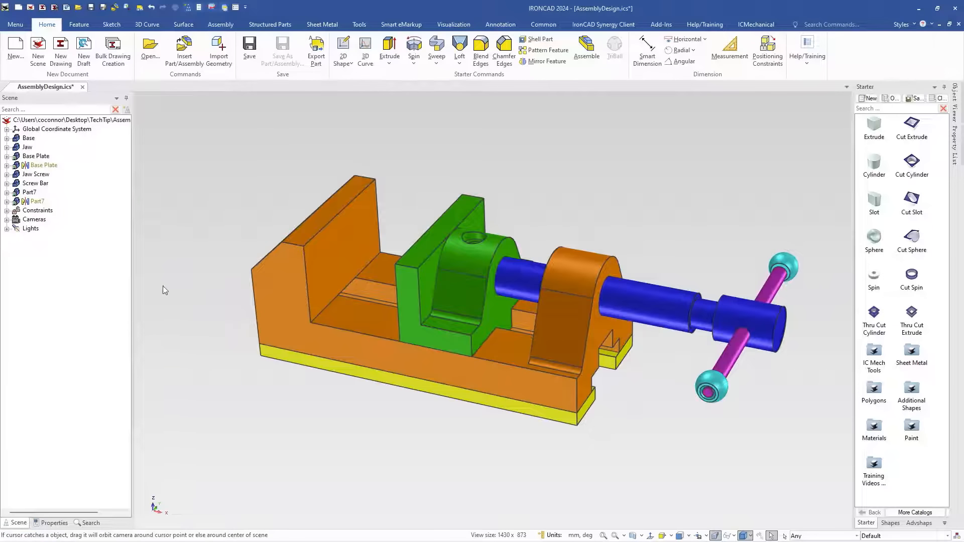
Step: Rename the globe part as Bar Globe
double_click(29, 192)
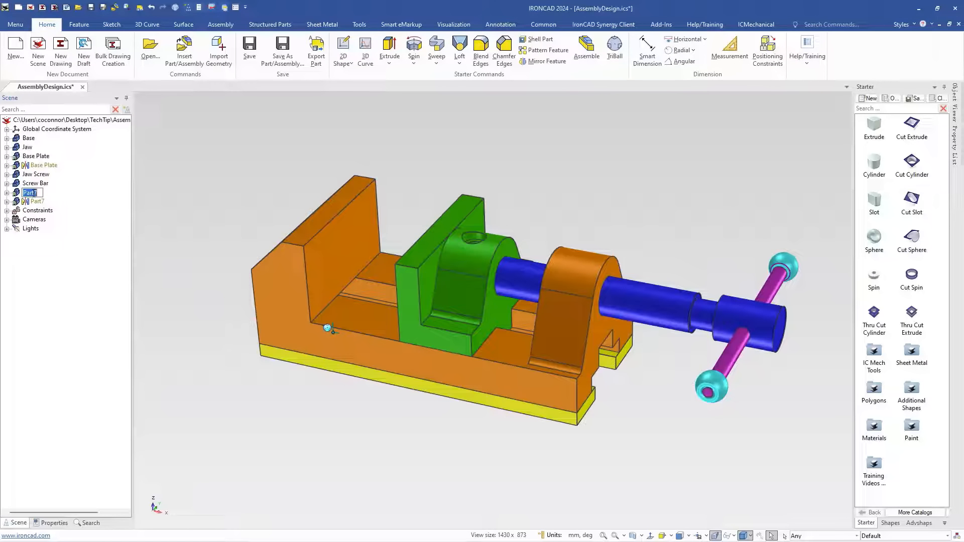
text(Bar)
text(Globe)
click(46, 293)
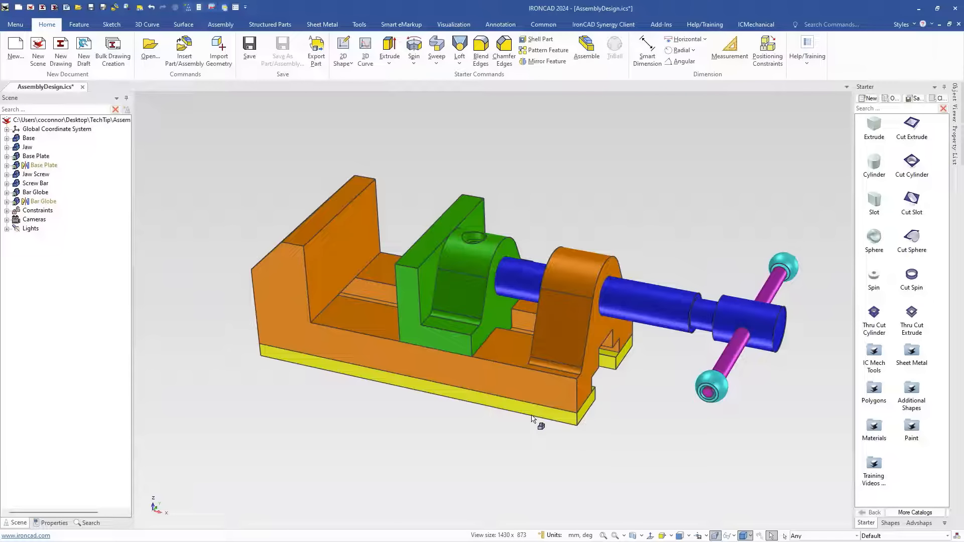
Step: Consult the Clamping Plate drawing in Acrobat, and place an Extrude block as an Innovative Part at the center of the Jaw's underside
key(alt+Tab)
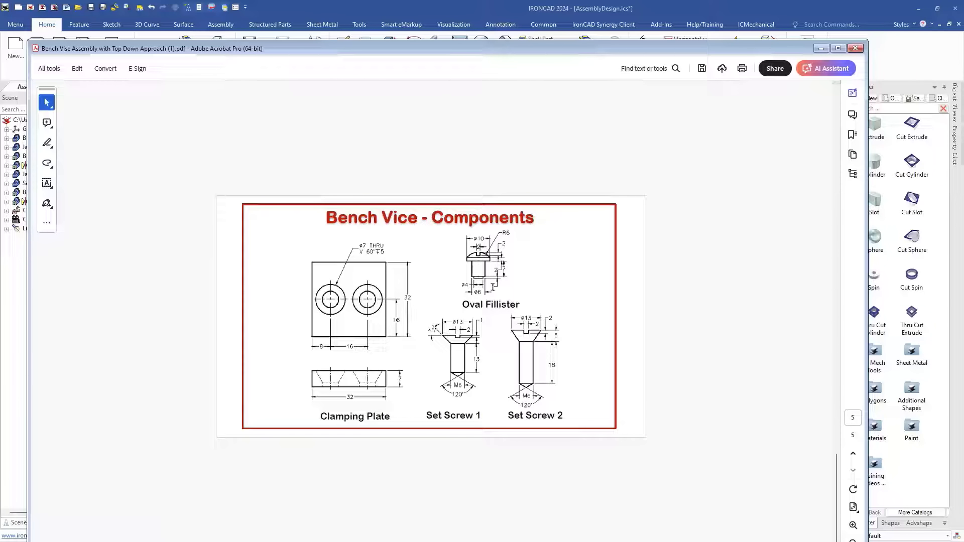
scroll(491, 266, up, 2)
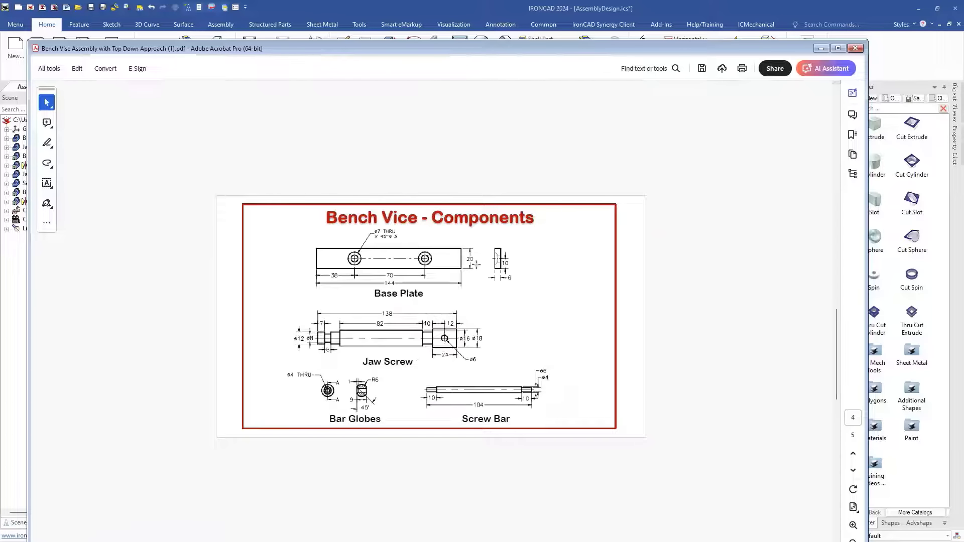
scroll(486, 349, down, 2)
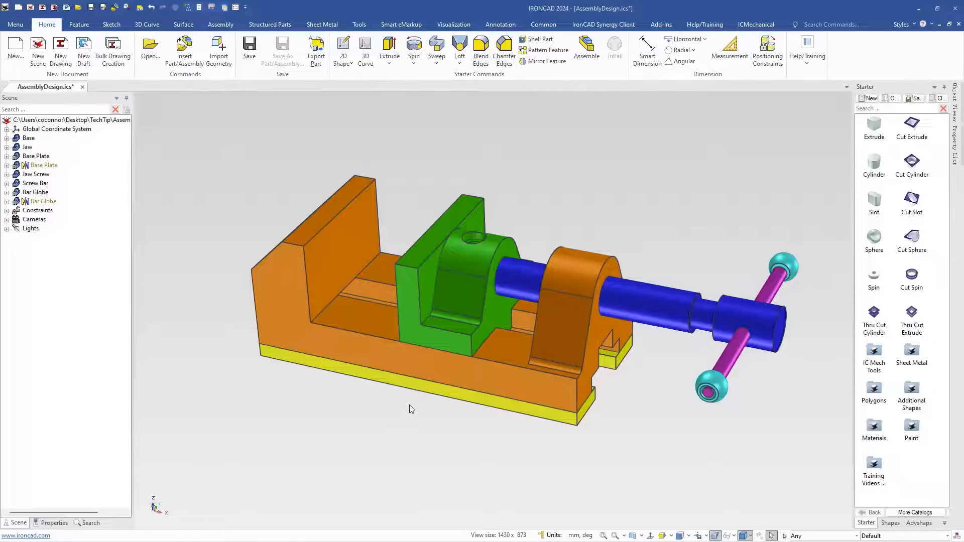
middle_drag(410, 408, 477, 476)
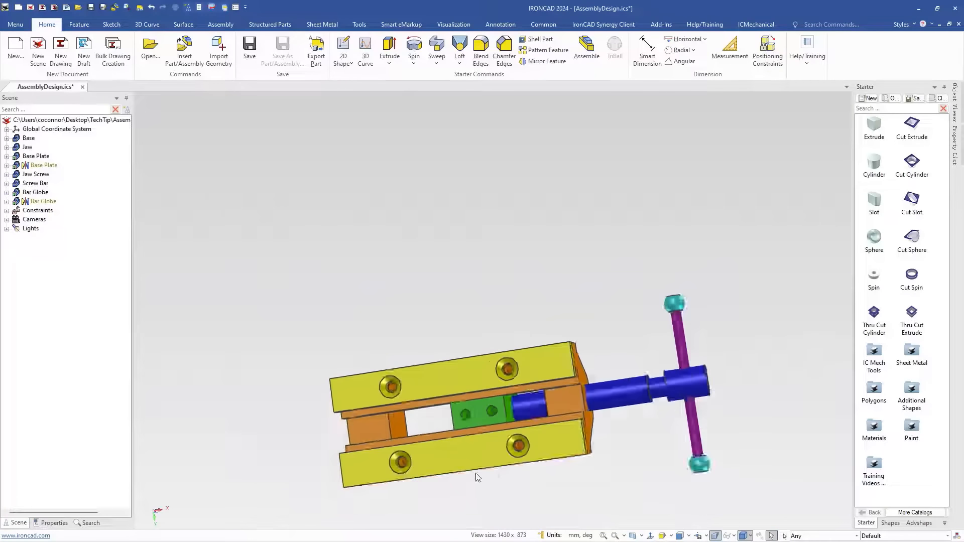
scroll(481, 298, up, 5)
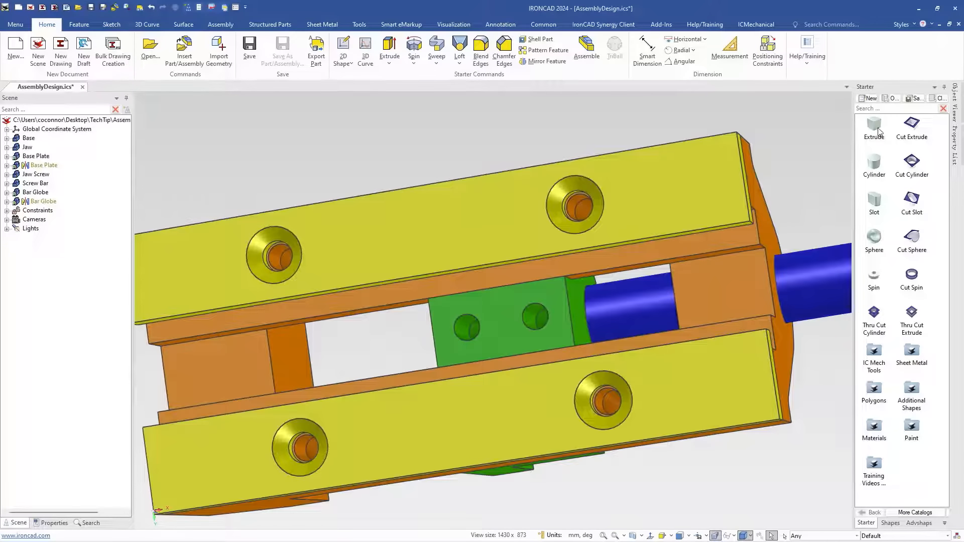
right_drag(502, 325, 502, 325)
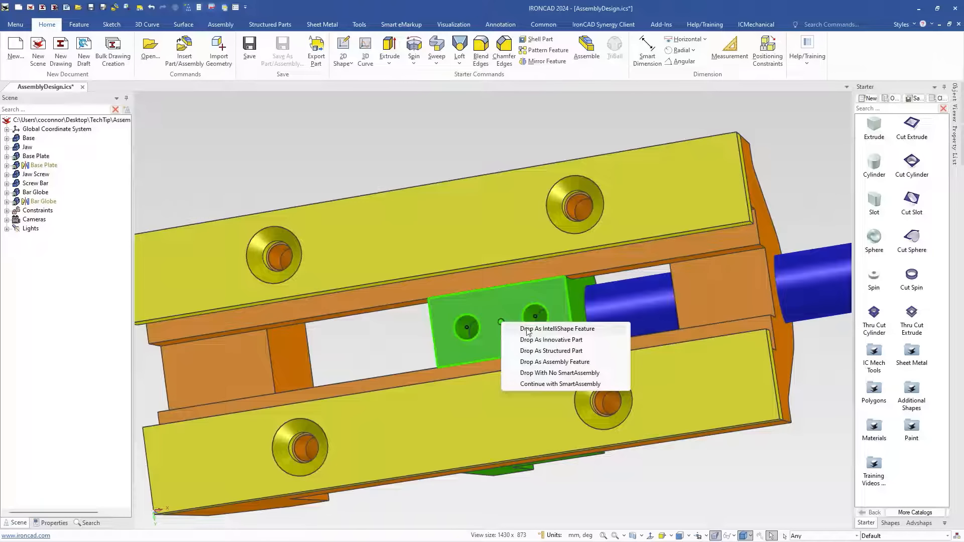
click(532, 339)
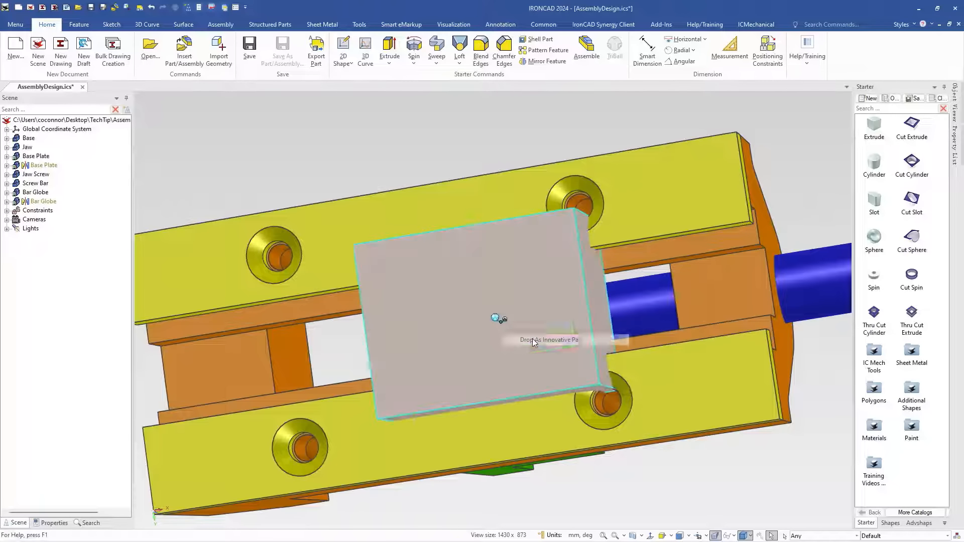
Step: Size the new block as a square plate, 32 mm by 32 mm and 7 mm thick
click(538, 284)
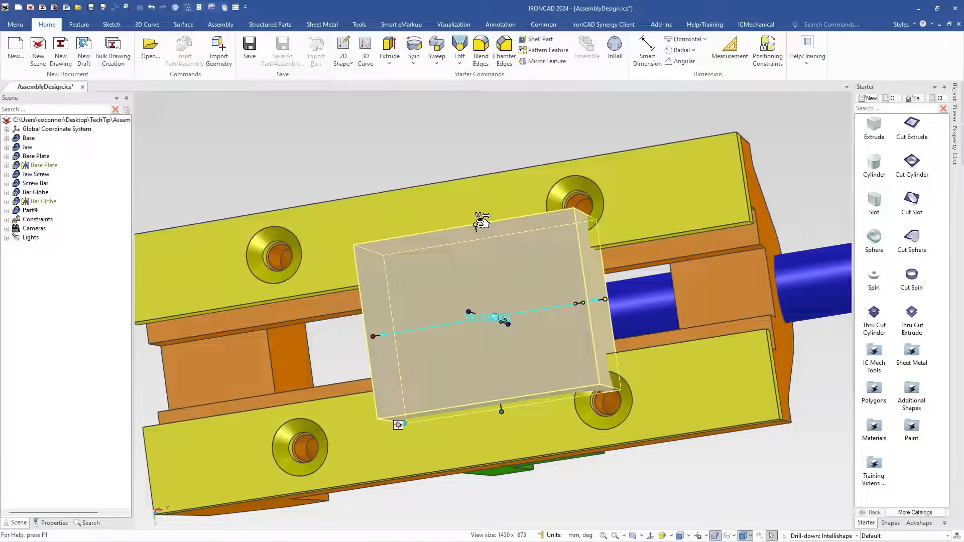
drag(481, 222, 475, 215)
text(32)
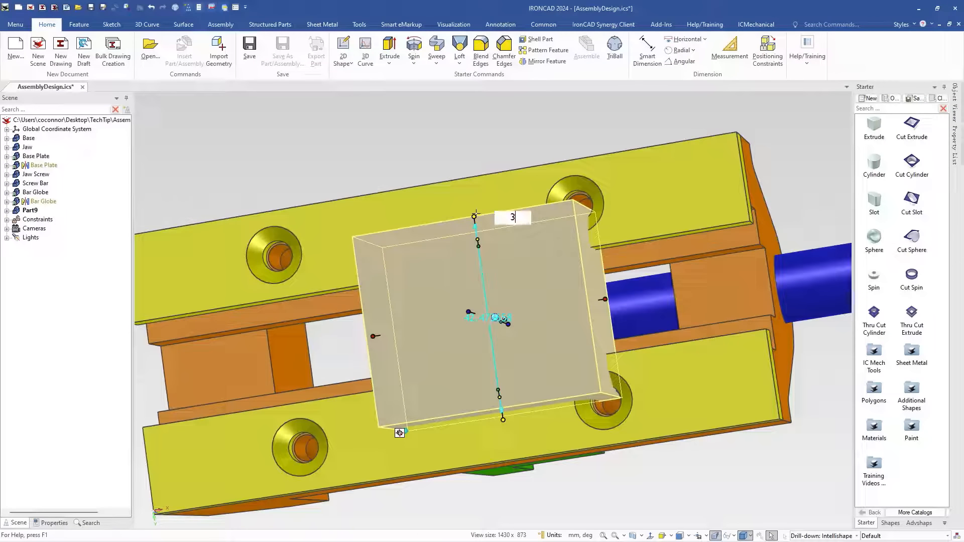
key(Tab)
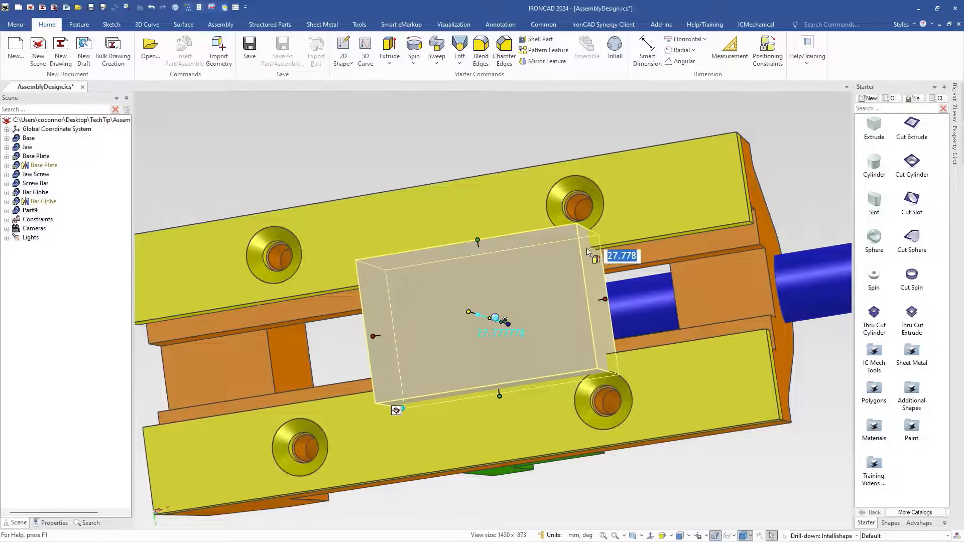
drag(605, 300, 599, 300)
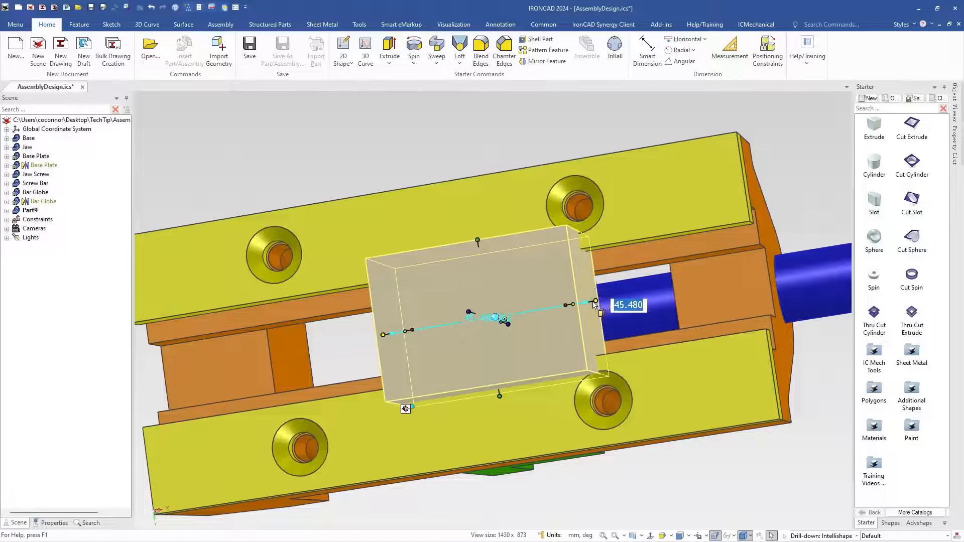
text(32)
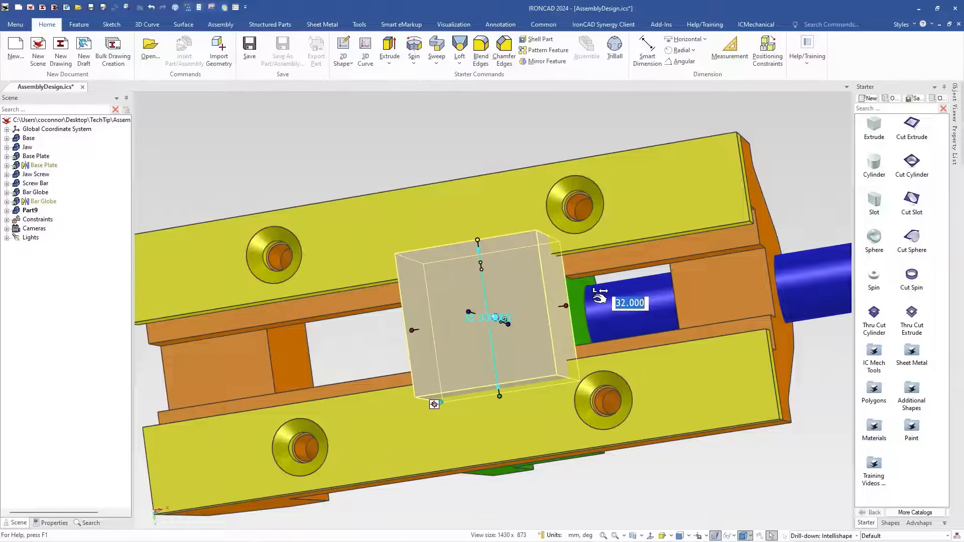
key(Tab)
click(469, 312)
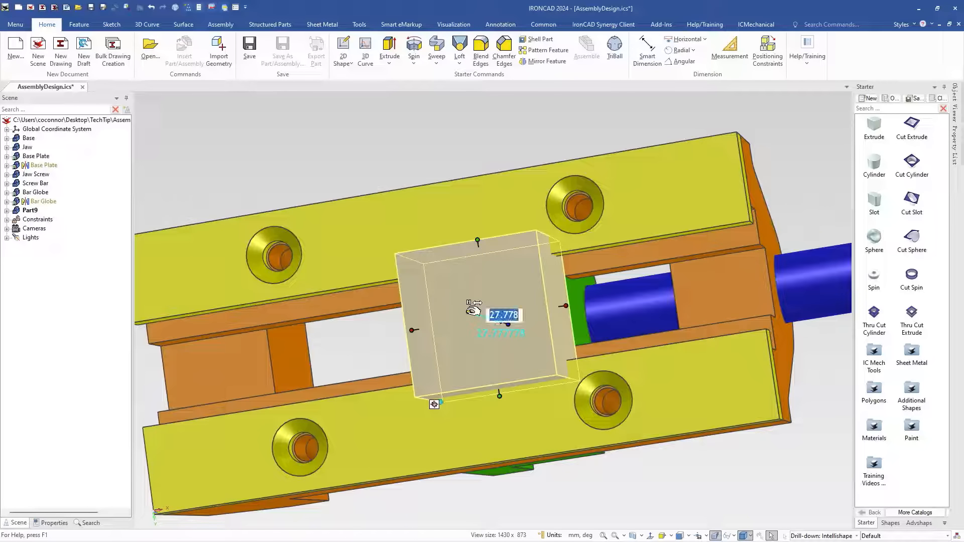
text(32)
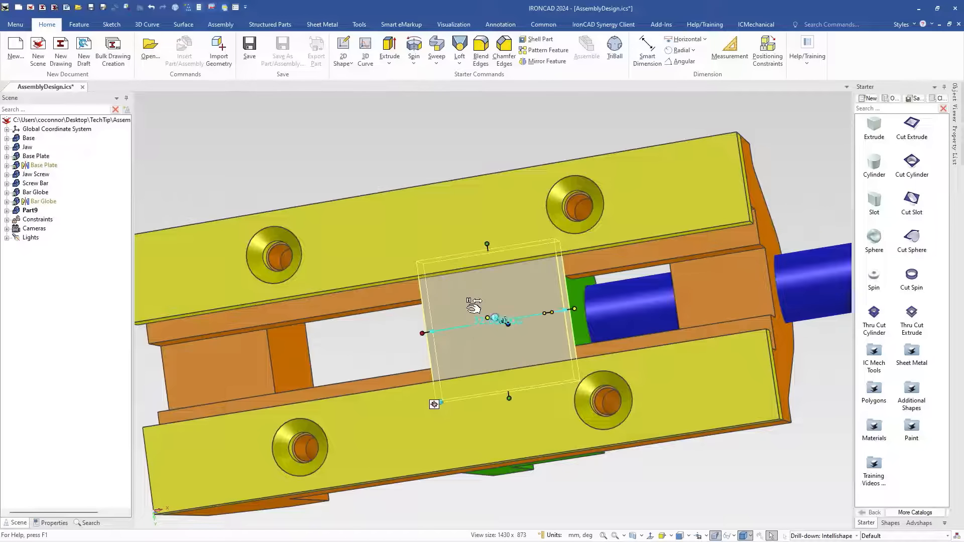
key(Tab)
click(495, 132)
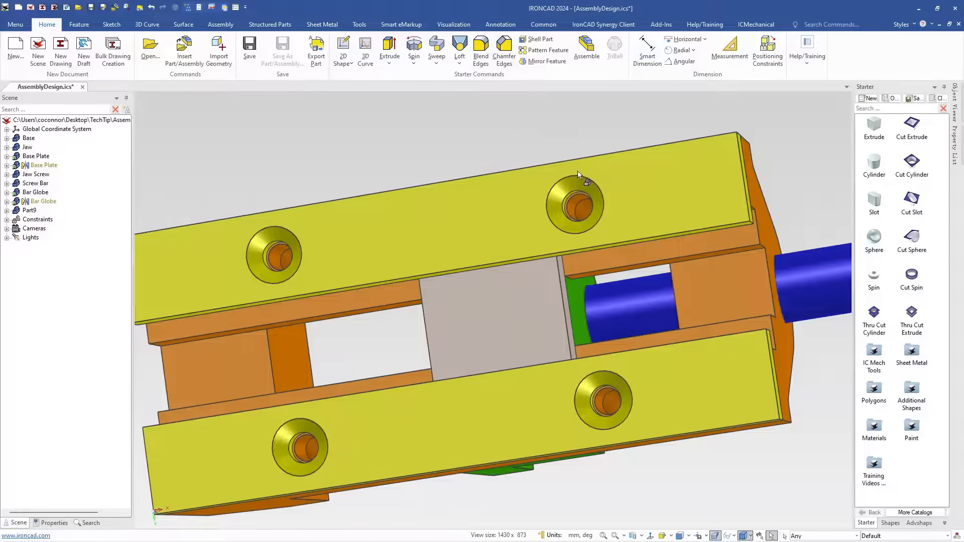
Step: Place a metric countersunk hole from IC Mech Tools at the midpoint of the plate's edge nearest the Jaw Screw
middle_drag(610, 200, 549, 249)
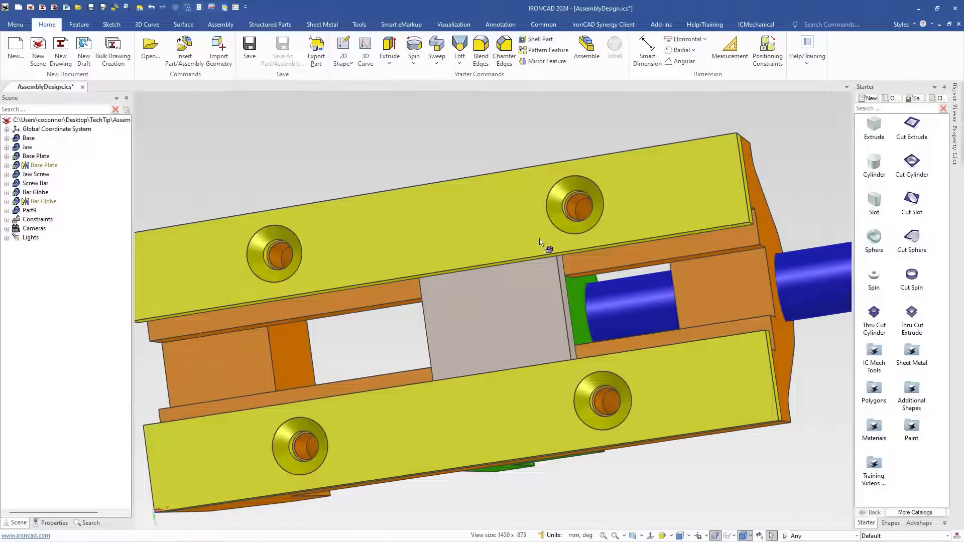
scroll(522, 324, up, 2)
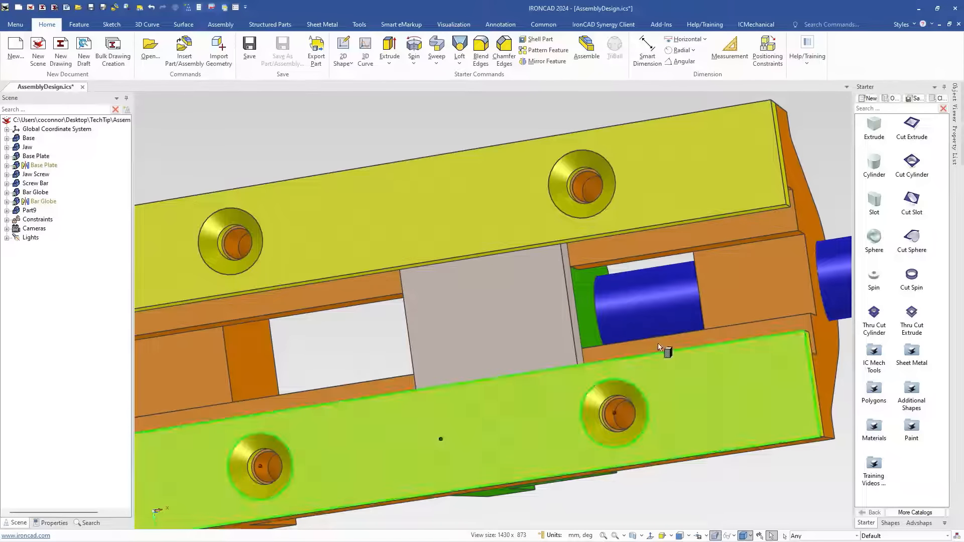
drag(569, 306, 569, 305)
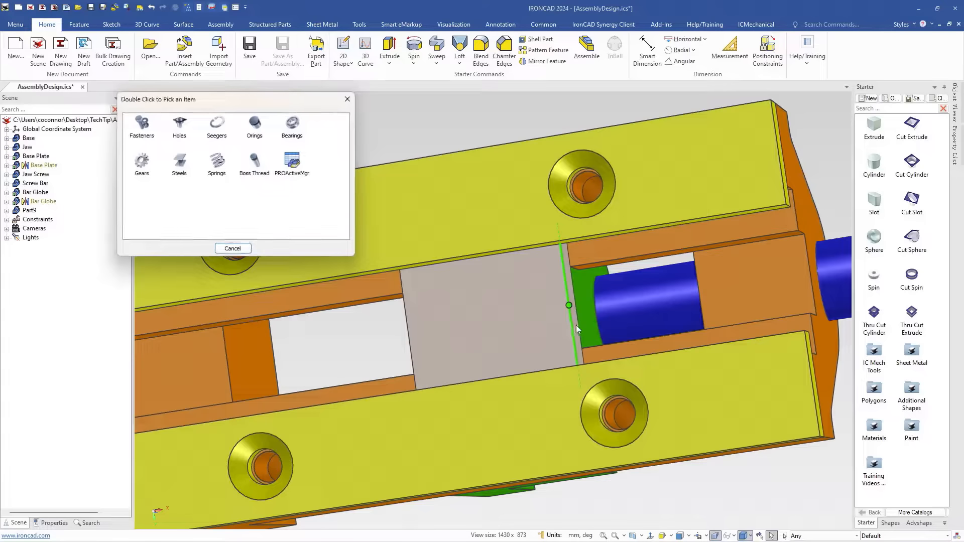
double_click(174, 126)
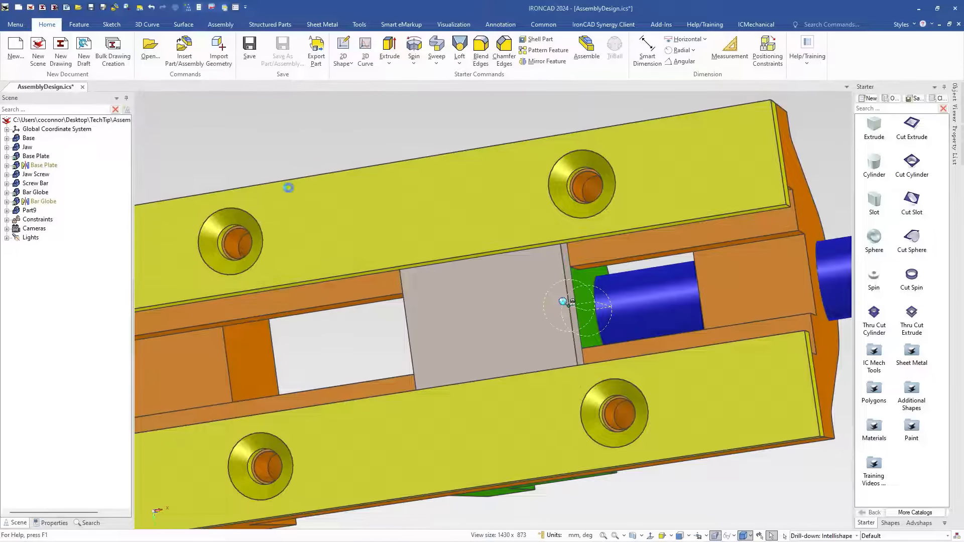
click(365, 158)
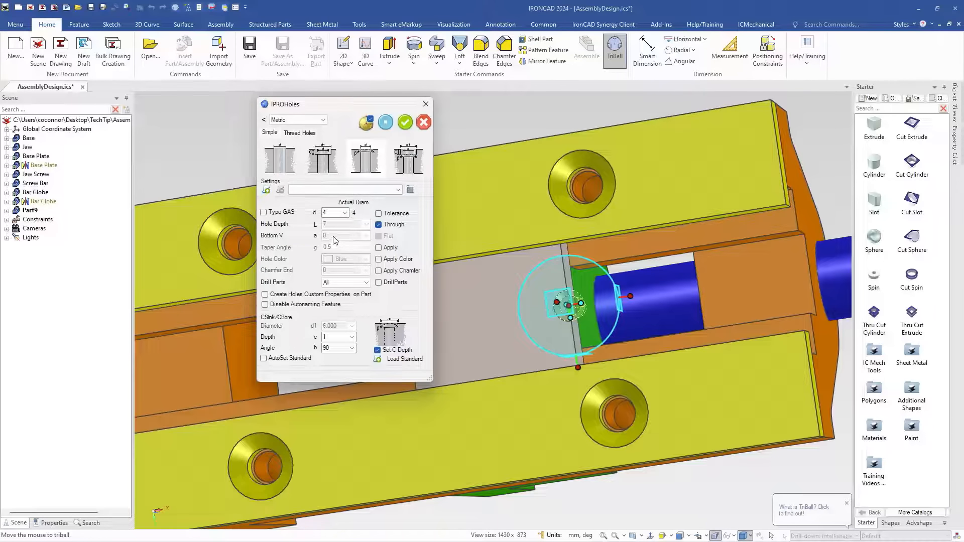
Step: Create the hole as a through hole with diameter 7 mm, countersink depth 5 mm and countersink angle 60°
double_click(327, 213)
text(7)
click(352, 349)
click(349, 365)
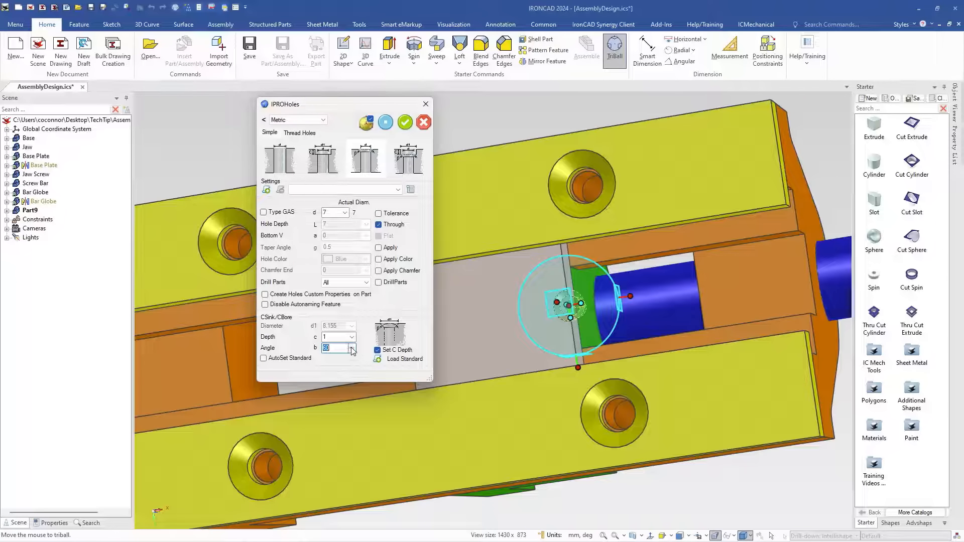
click(353, 350)
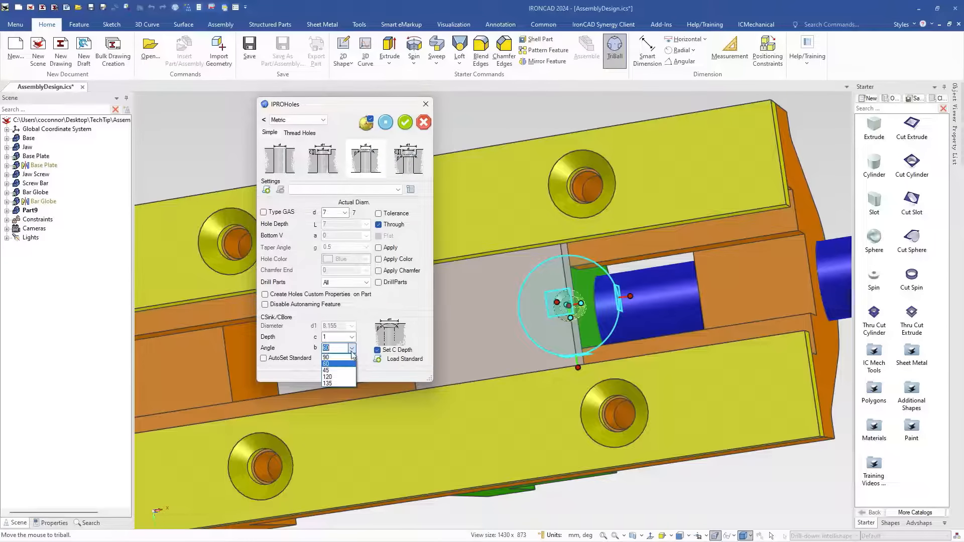
click(337, 378)
click(337, 339)
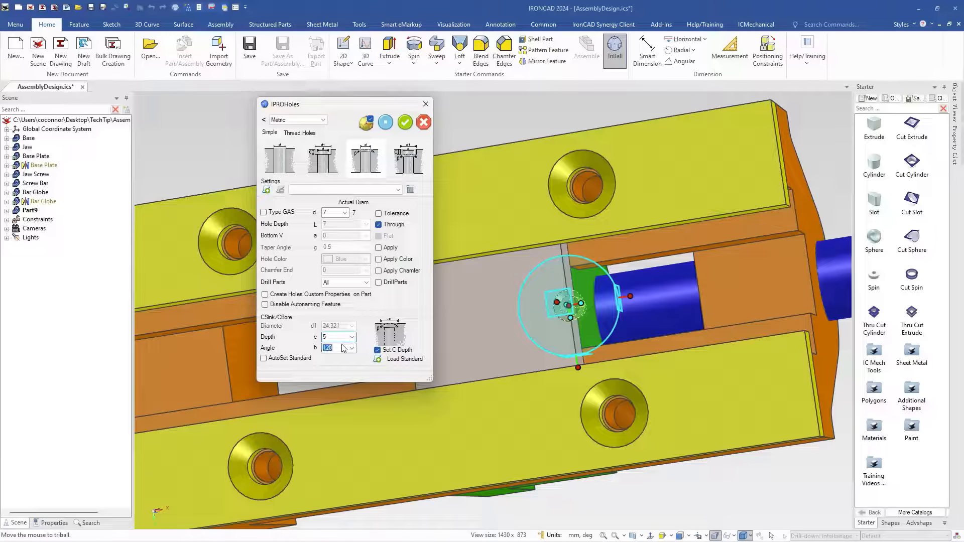
click(352, 348)
click(349, 364)
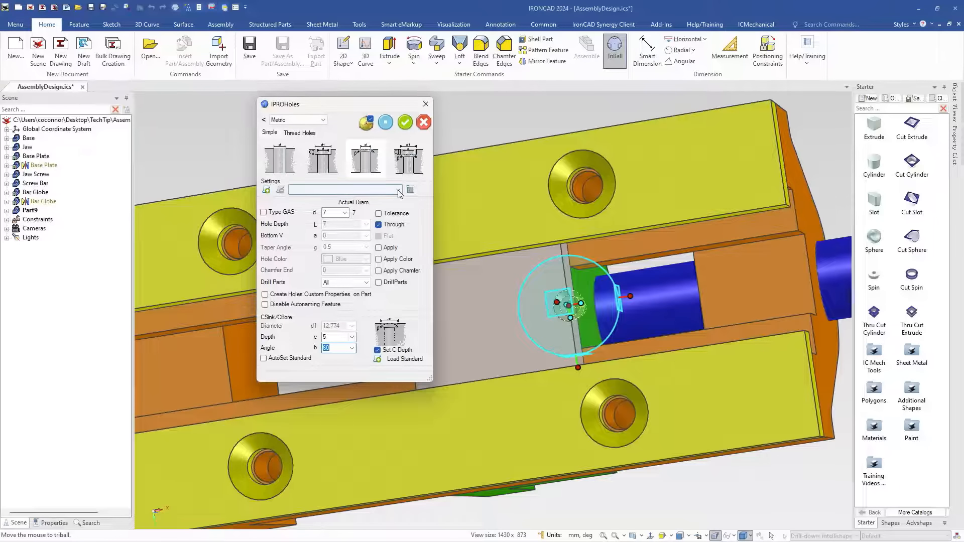
click(401, 123)
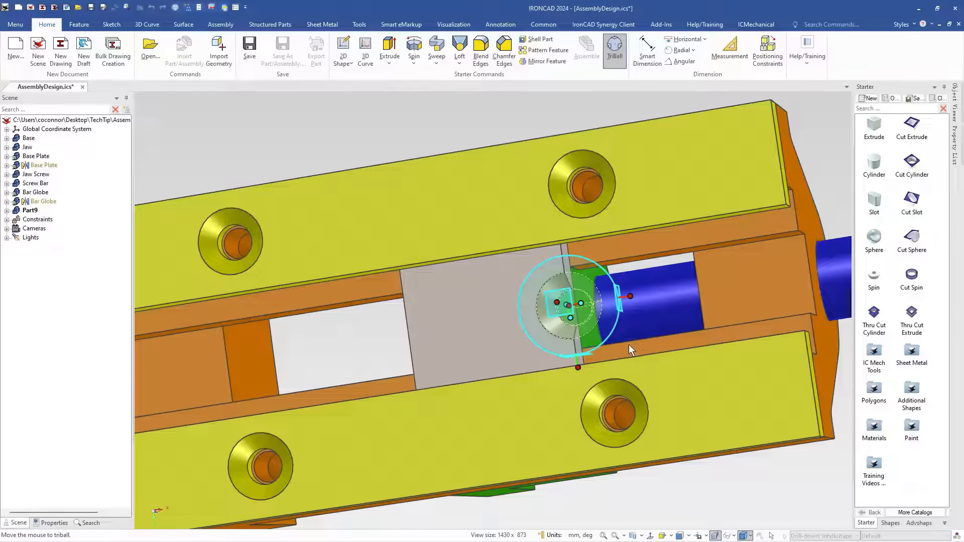
Step: Move the countersunk hole 8 mm inward from the plate's edge with the TriBall
drag(630, 297, 595, 302)
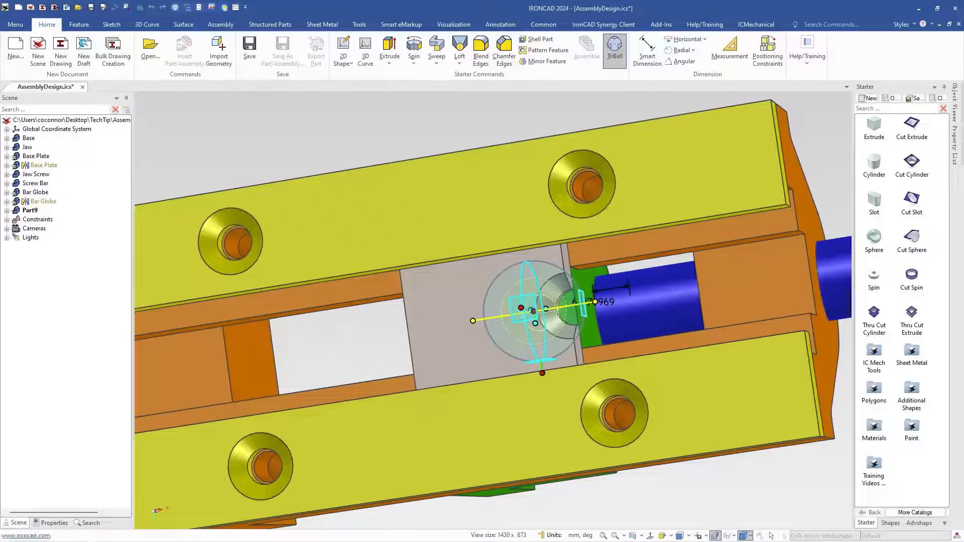
right_click(628, 295)
click(656, 304)
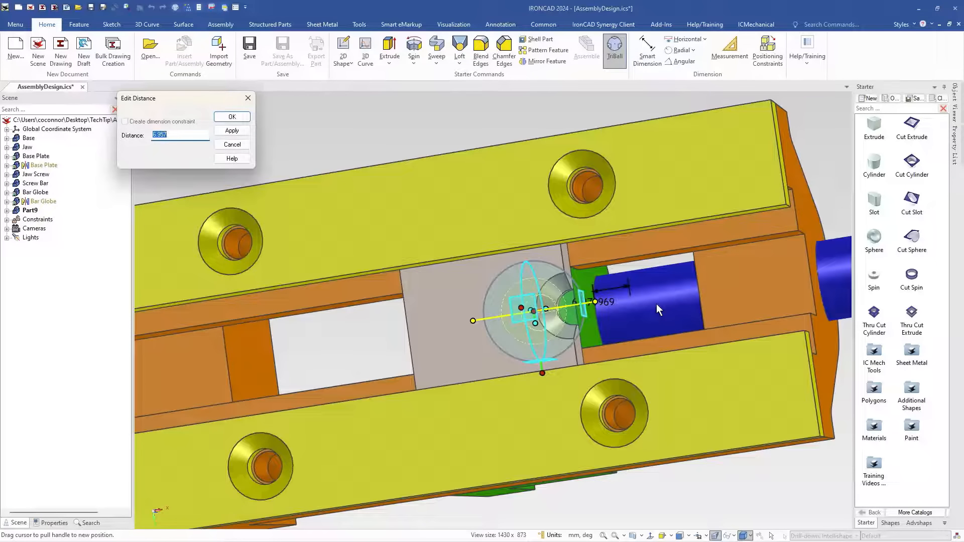
text(8)
key(Return)
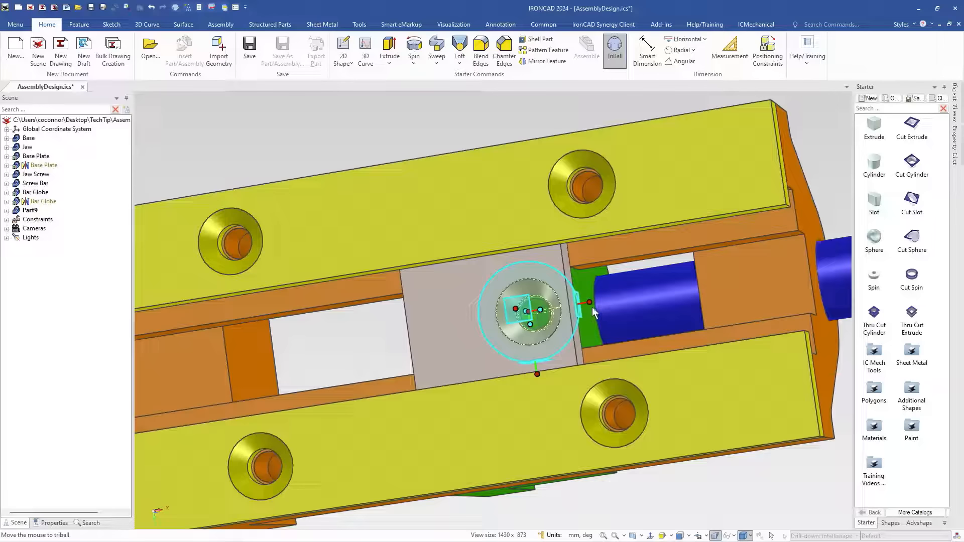
Step: Create one linked copy of the countersunk hole 16 mm further along the plate, away from the Jaw Screw
mouse_move(590, 302)
right_down()
mouse_move(568, 307)
mouse_move(588, 304)
right_up()
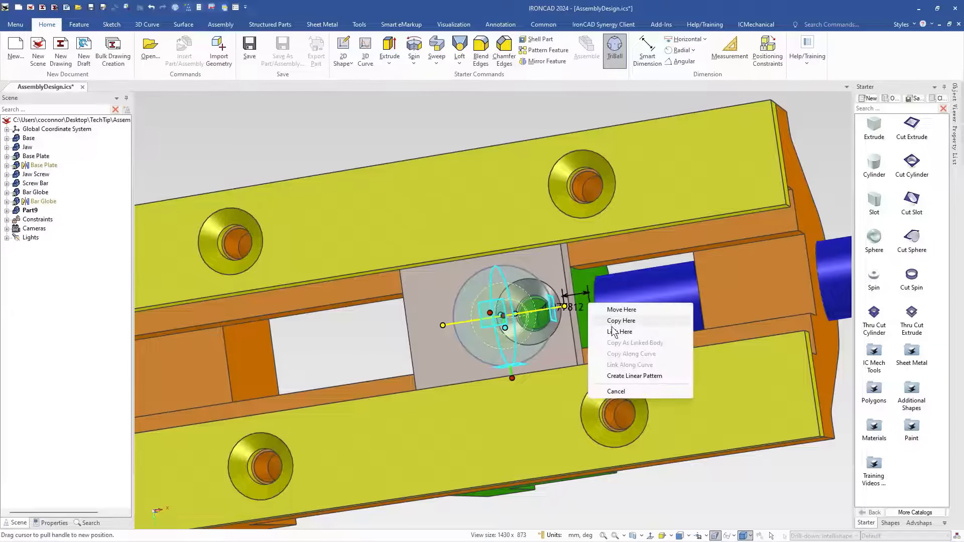
click(612, 332)
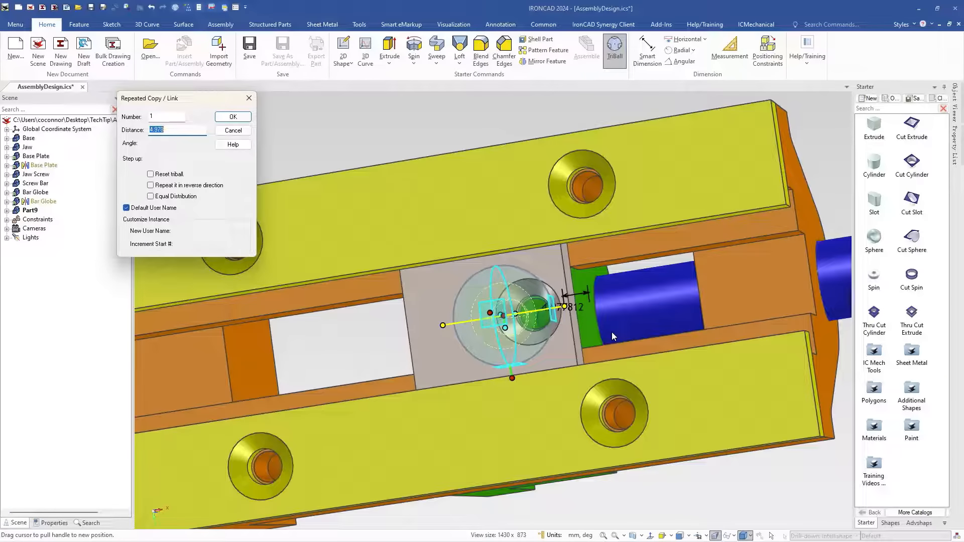
text(16)
key(Return)
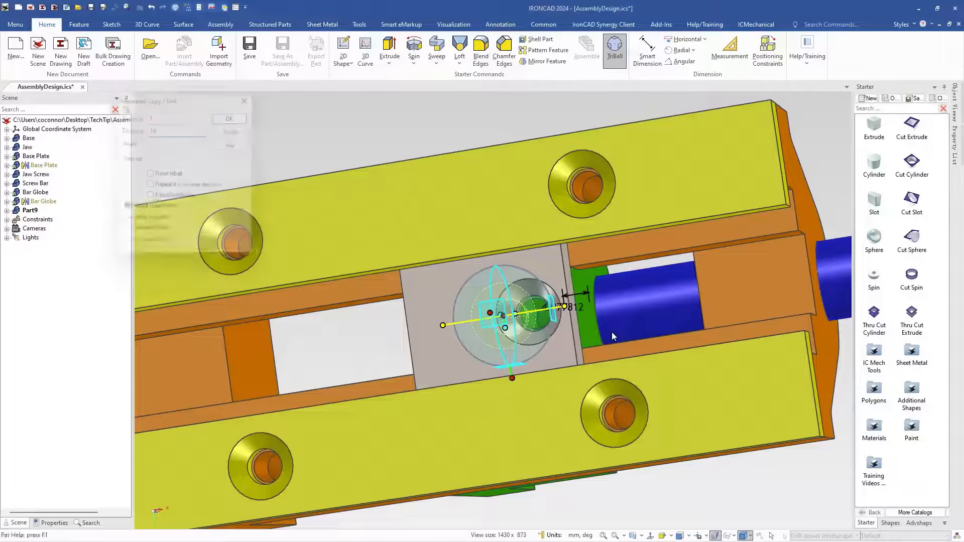
key(Escape)
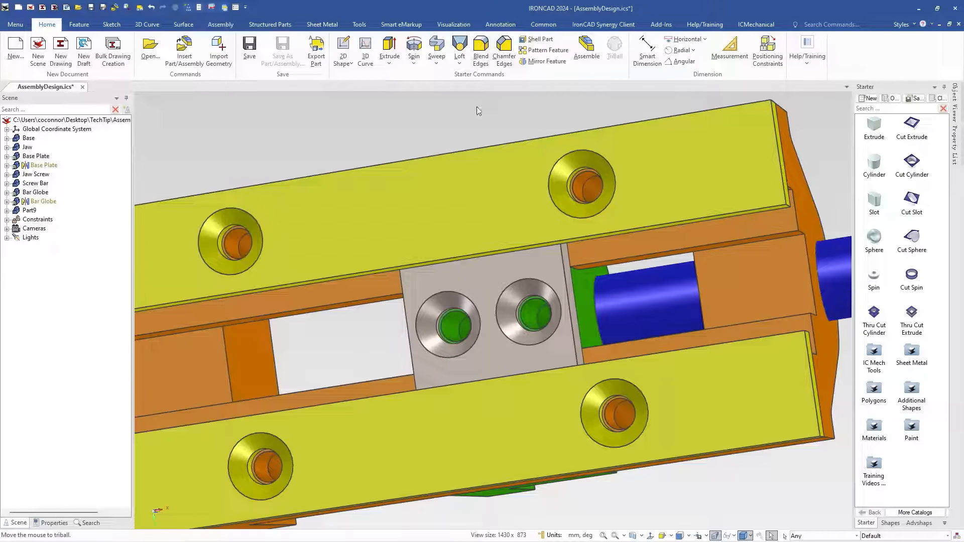
Step: Rename the new plate with the two countersunk holes as Clamping Plate
middle_drag(561, 265, 522, 279)
click(518, 279)
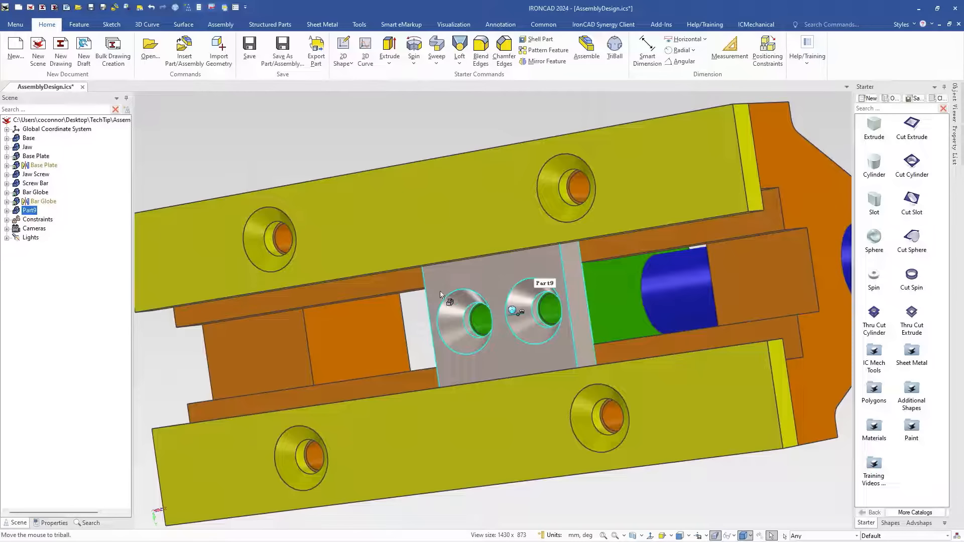
click(30, 211)
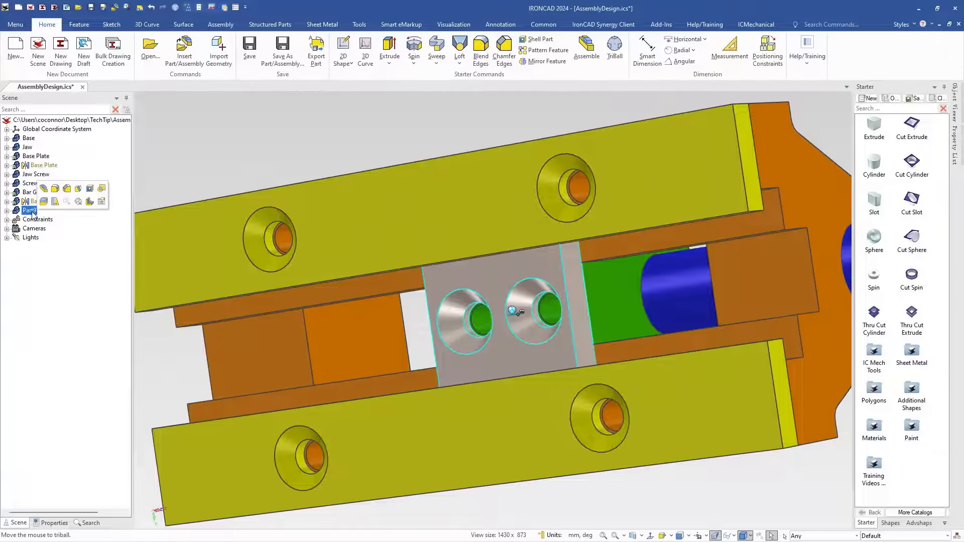
text(Clamping Plate)
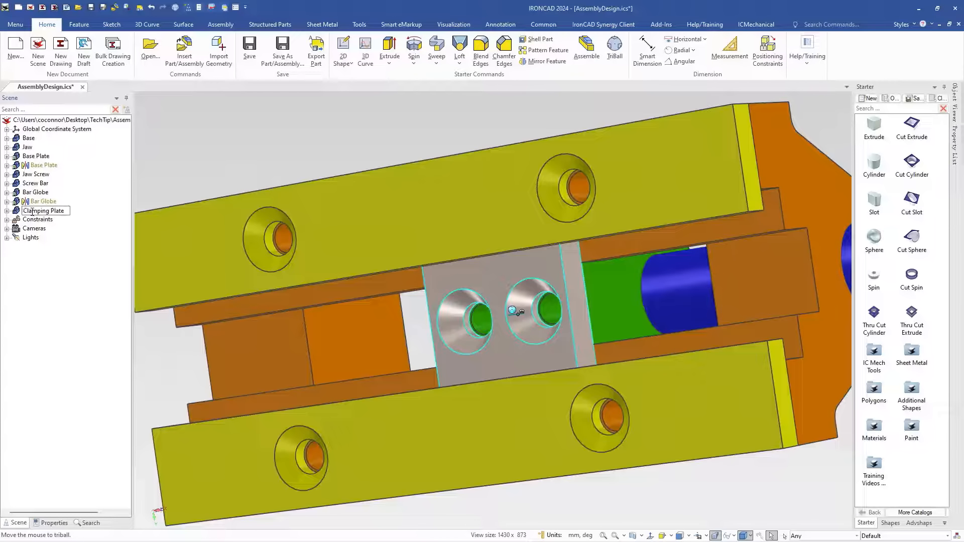
click(44, 291)
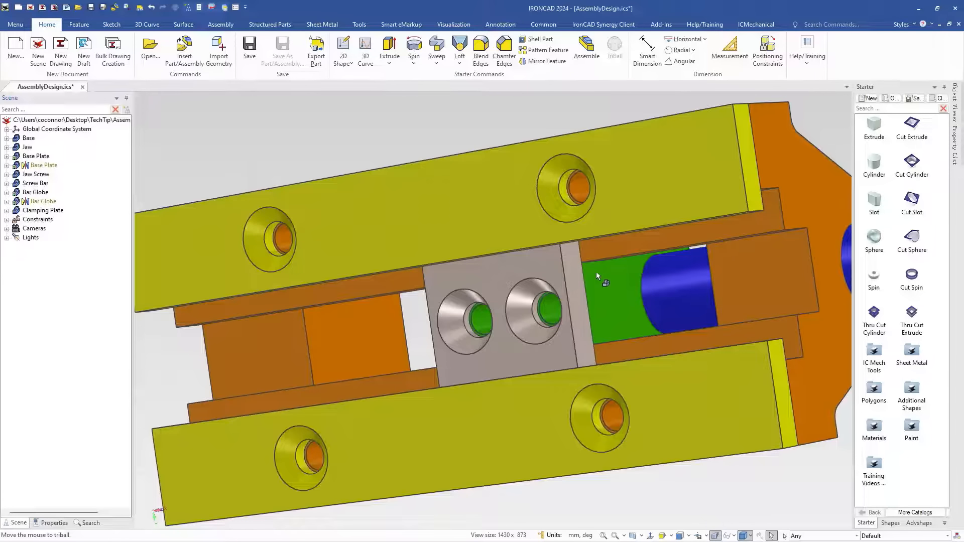
Step: Try placing a slotted countersunk flat head screw from the IC Mech Tools Fasteners in a Base Plate hole
scroll(601, 305, down, 5)
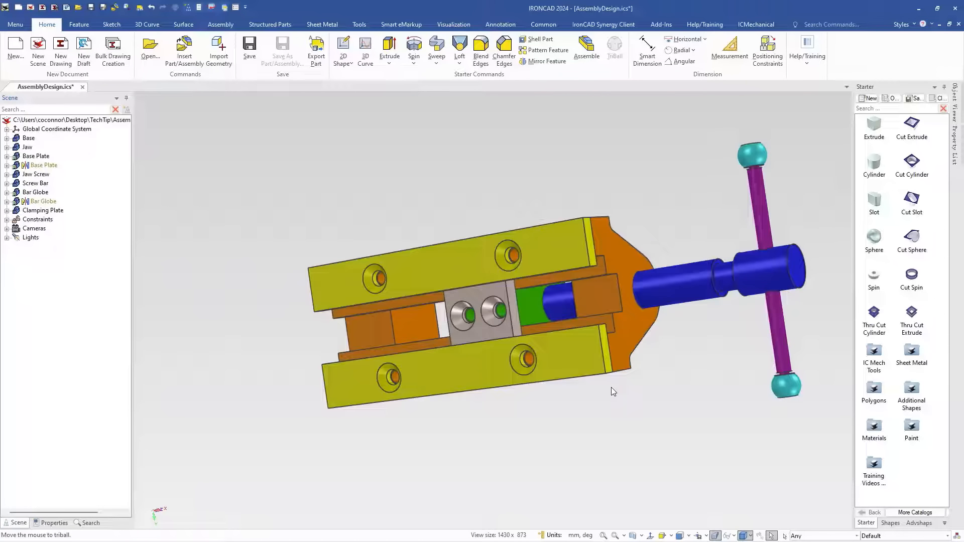
scroll(496, 314, up, 3)
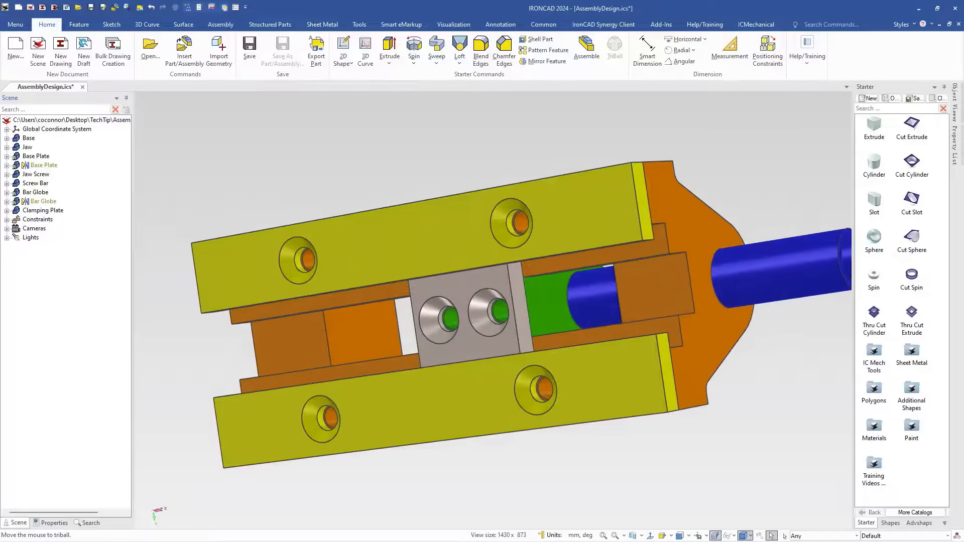
double_click(874, 354)
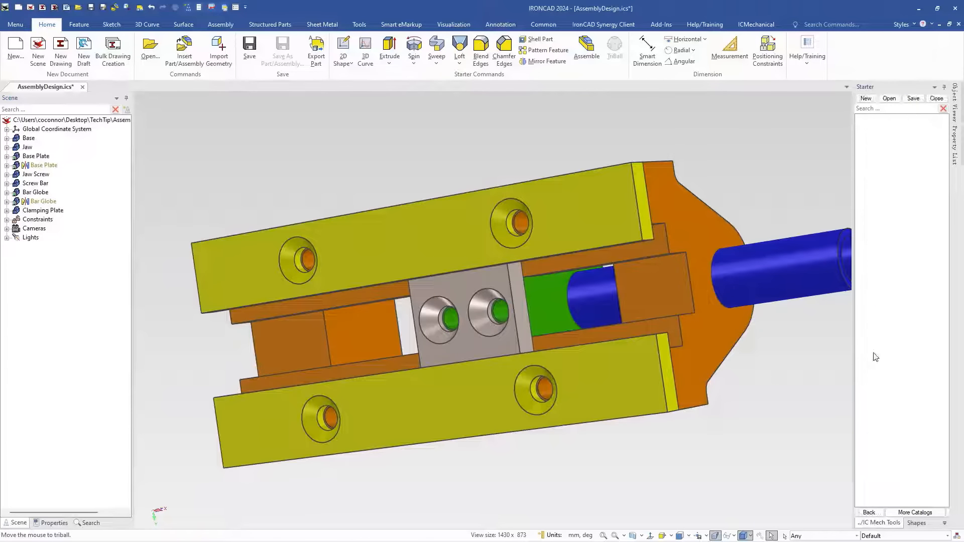
drag(877, 130, 553, 412)
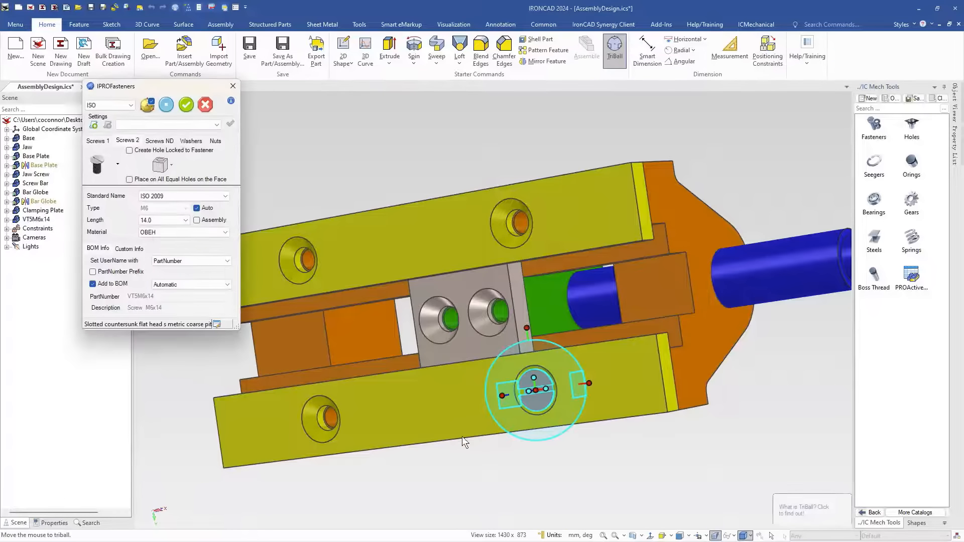
click(100, 141)
click(118, 165)
click(125, 142)
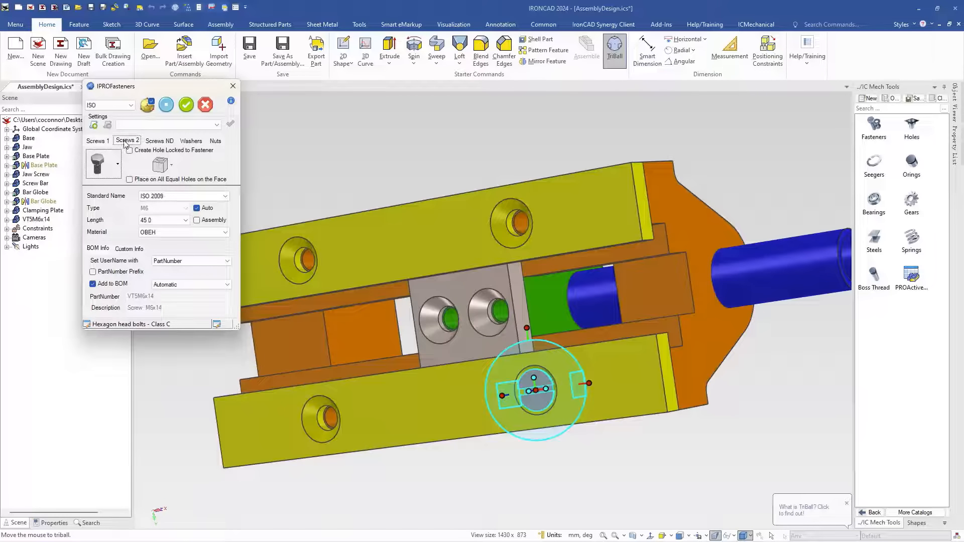
click(118, 165)
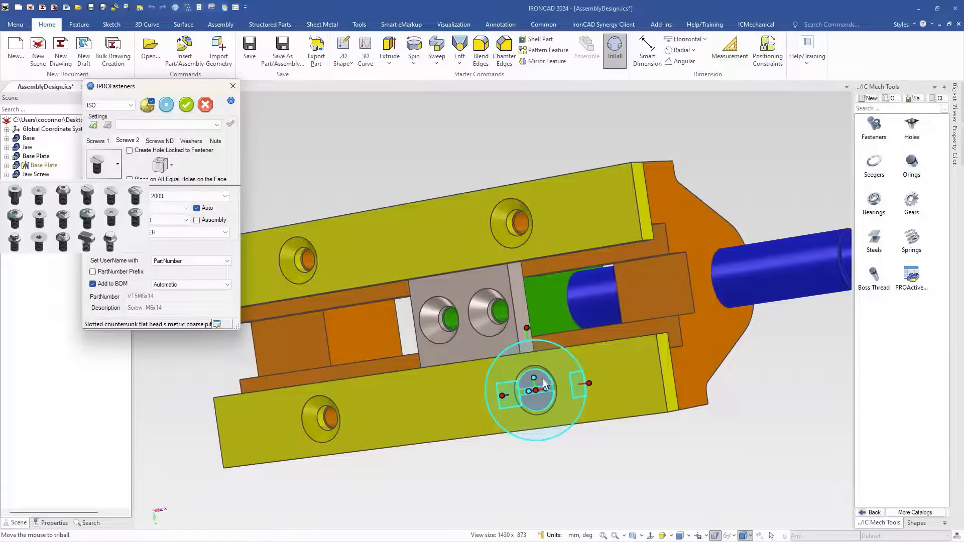
click(113, 196)
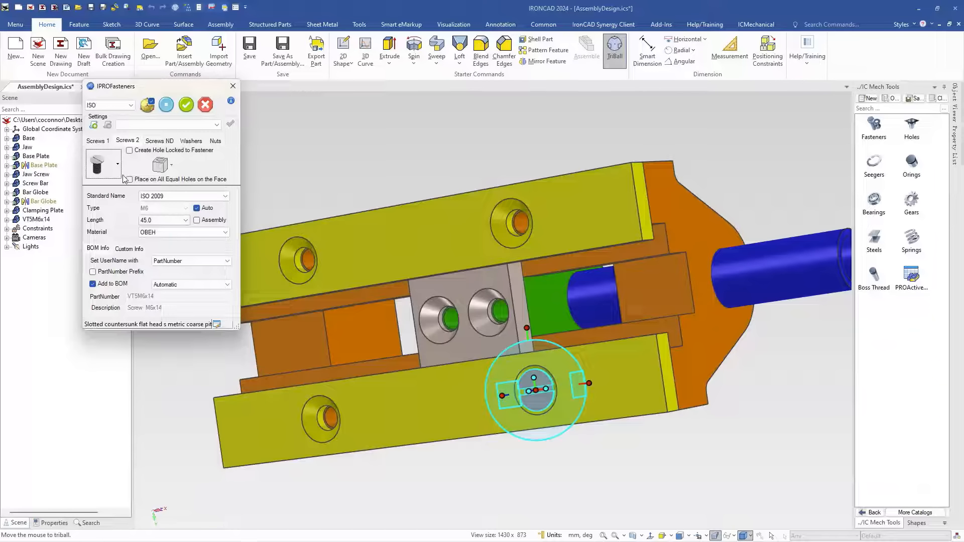
Step: Try creating the ISO 2009 M6 screw with a length of 50 mm, and delete it from the scene
click(167, 223)
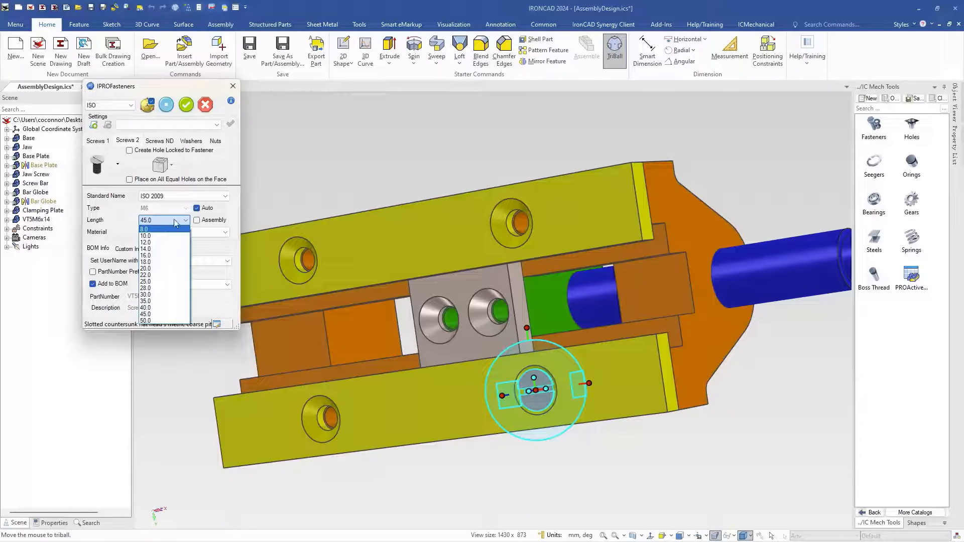
click(157, 263)
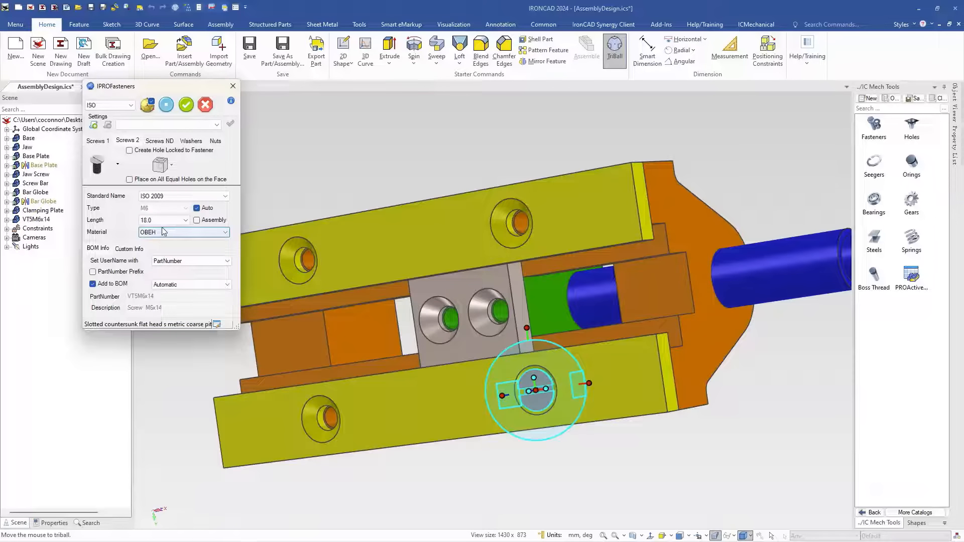
click(187, 107)
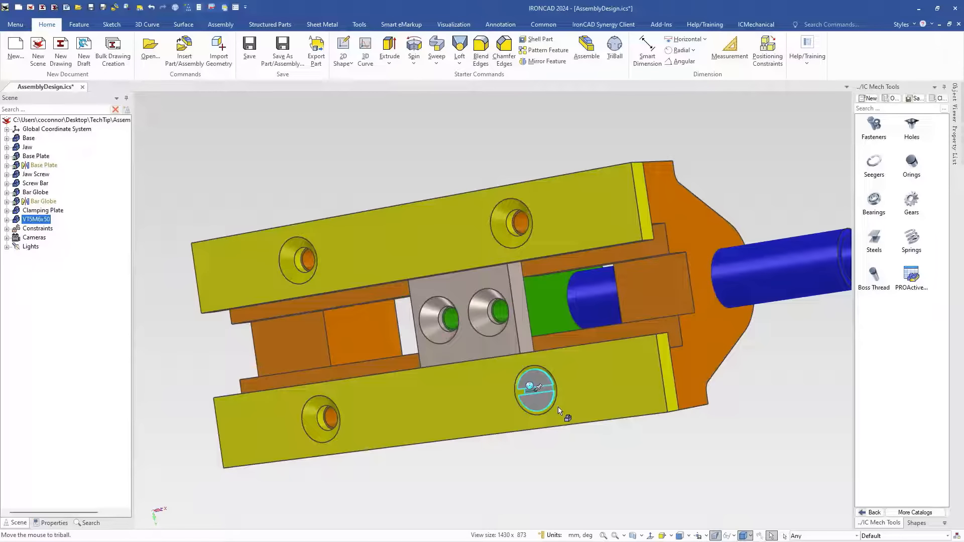
key(Delete)
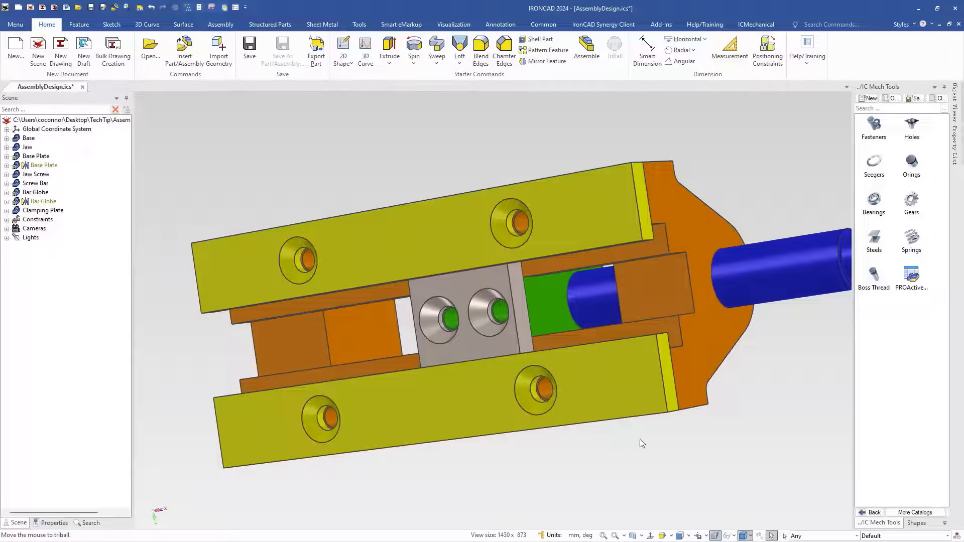
Step: Place a Fastener from the Tools catalog on the Base Plate's countersunk hole and choose a countersunk screw head
click(900, 508)
click(888, 448)
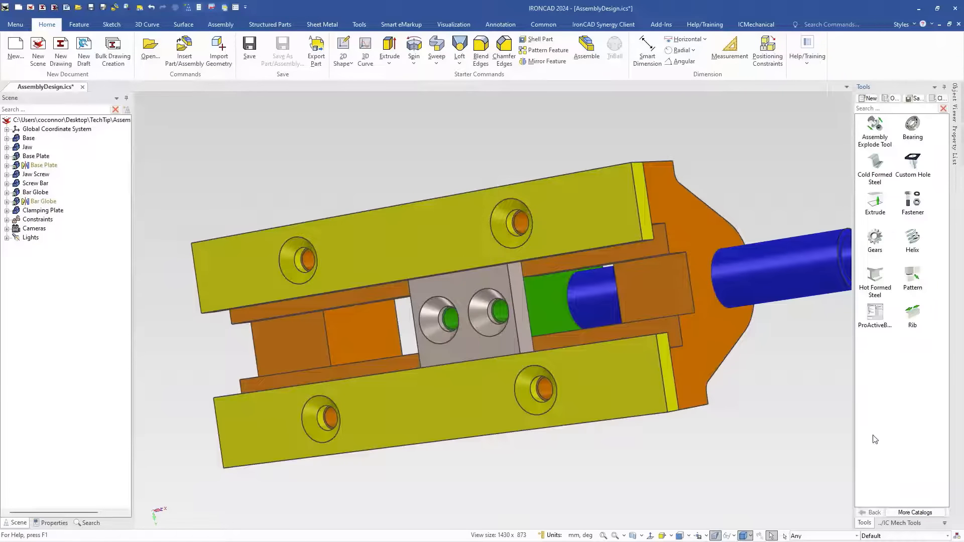
drag(914, 203, 542, 414)
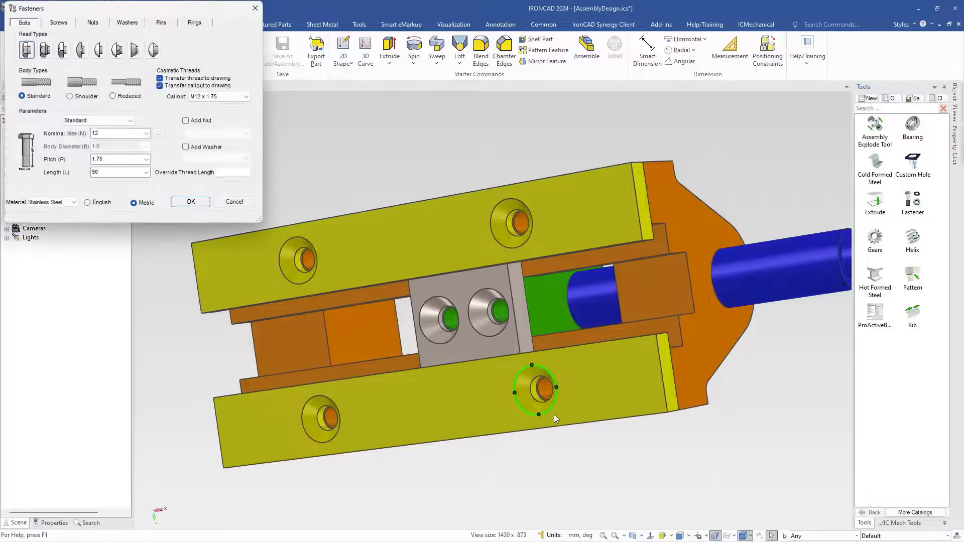
click(63, 23)
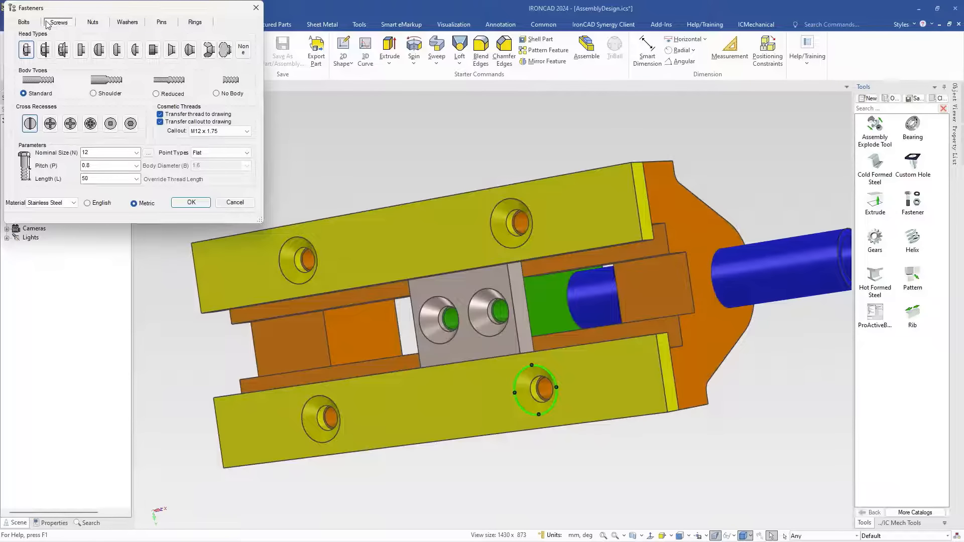
click(170, 50)
Step: Create the metric screw with nominal size 6, pitch 1, length 23 and a Cone point, duplicating it across the hole pattern
click(135, 153)
click(123, 201)
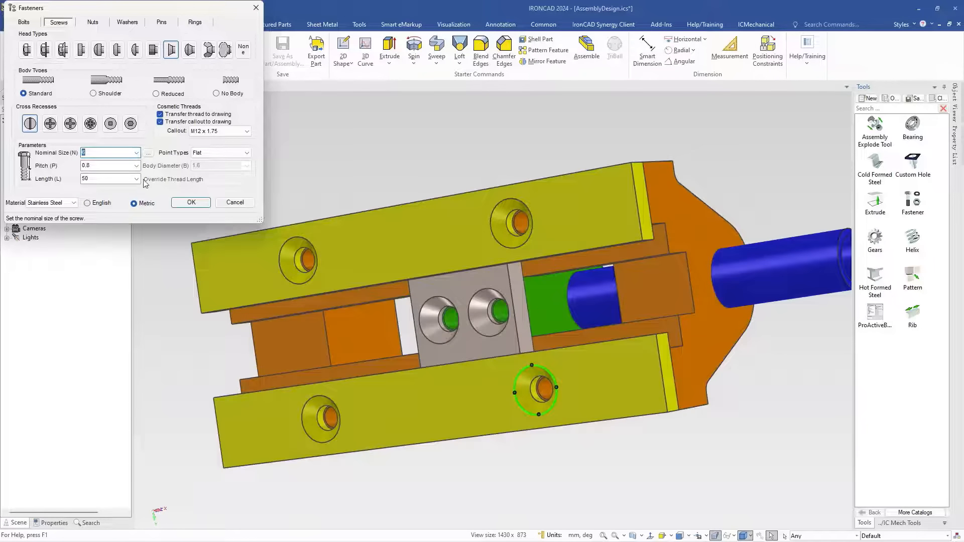
click(116, 179)
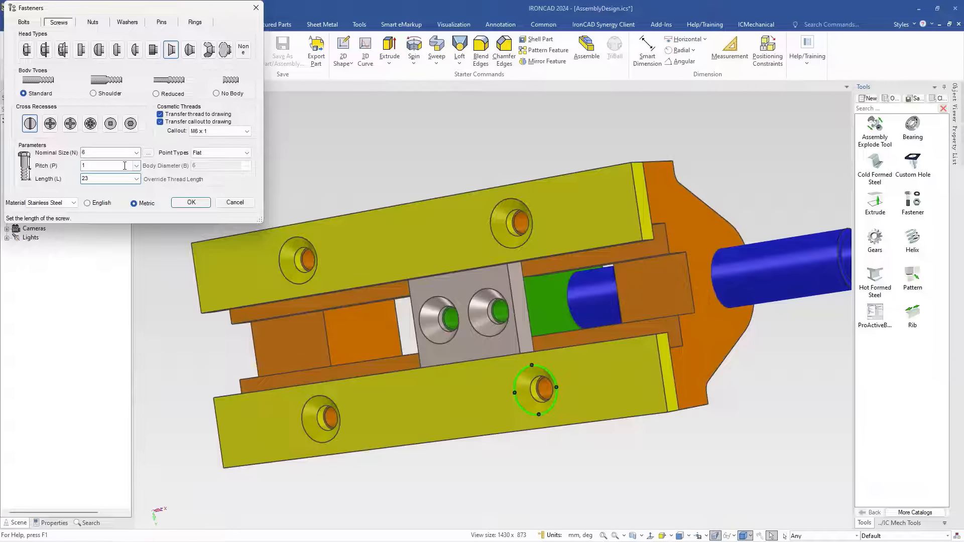
click(124, 165)
click(236, 154)
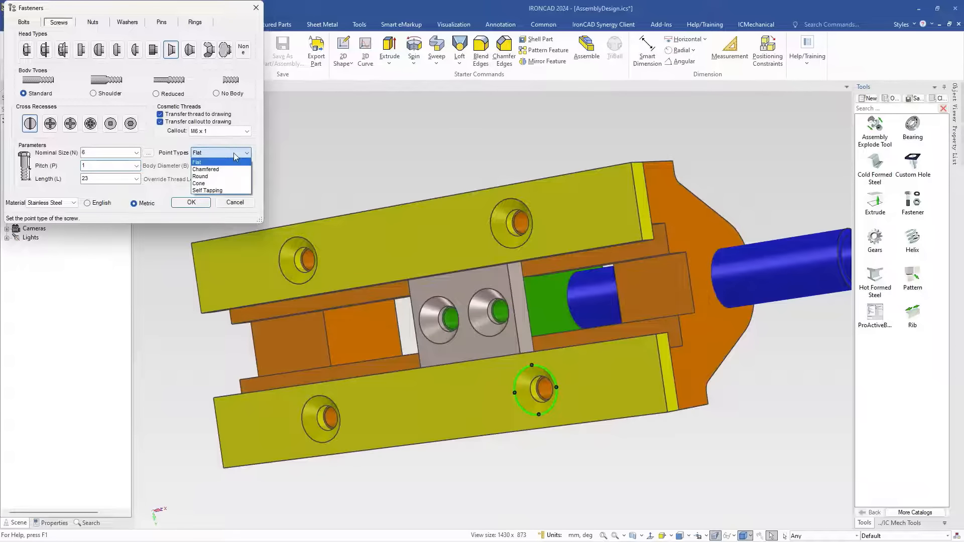
click(230, 185)
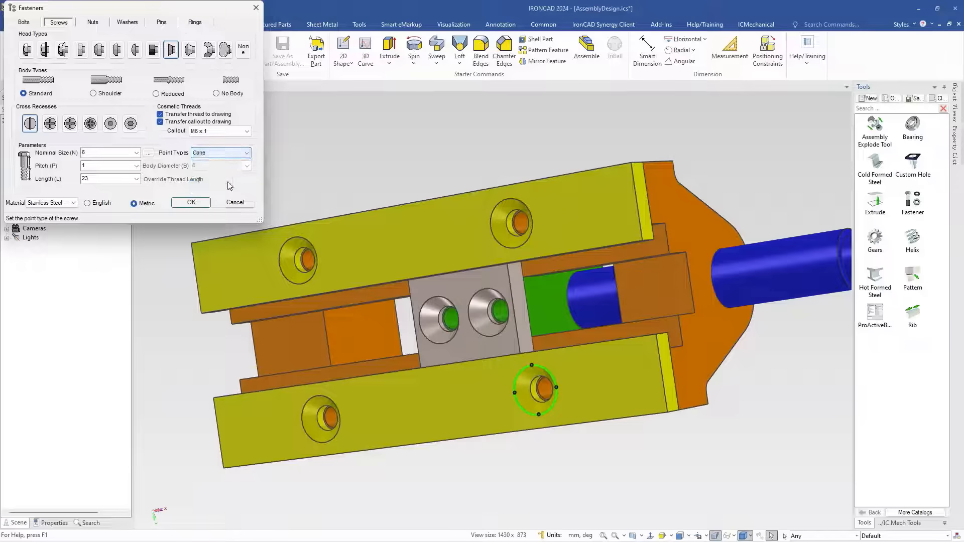
click(192, 202)
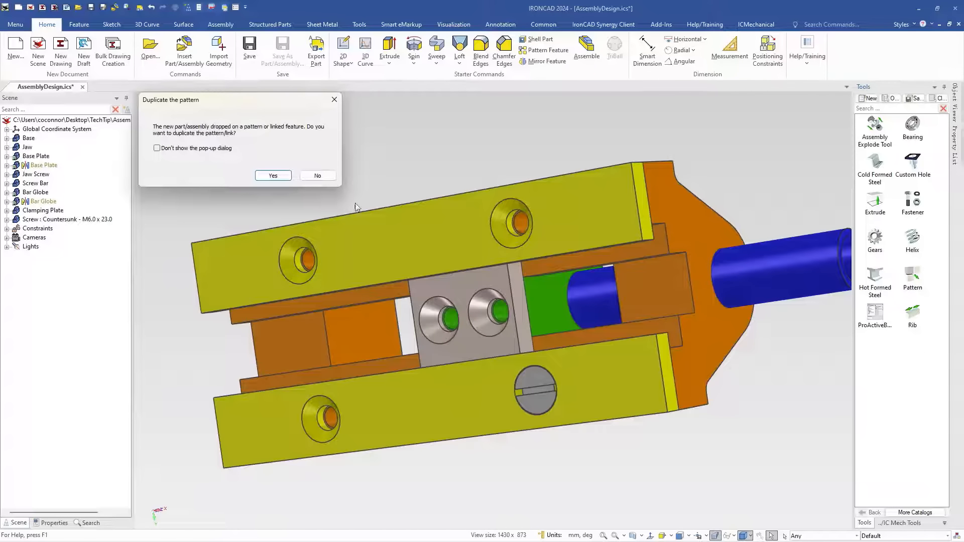
click(270, 176)
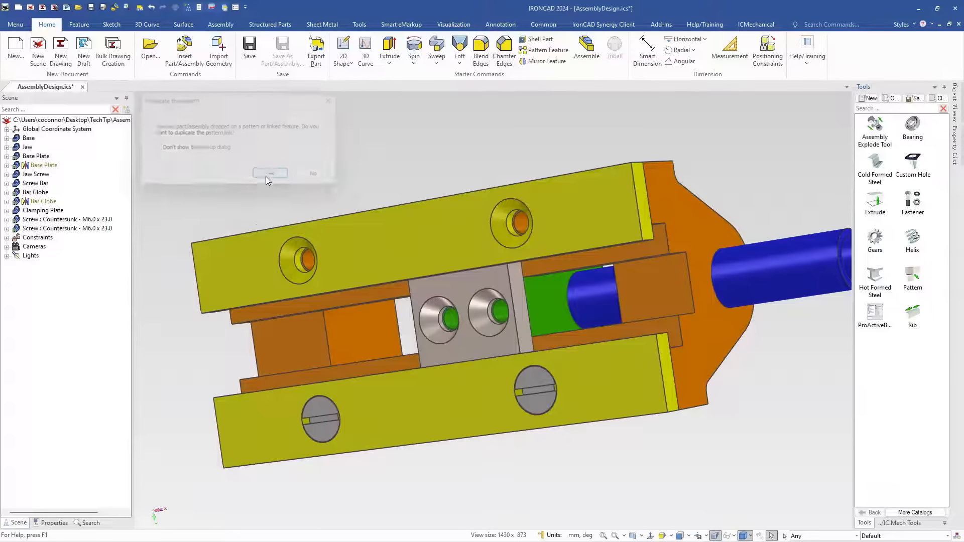
Step: Mirror both countersunk screws as linked copies onto the opposite Base Plate, with the TriBall repositioned to the middle of the Base
click(336, 430)
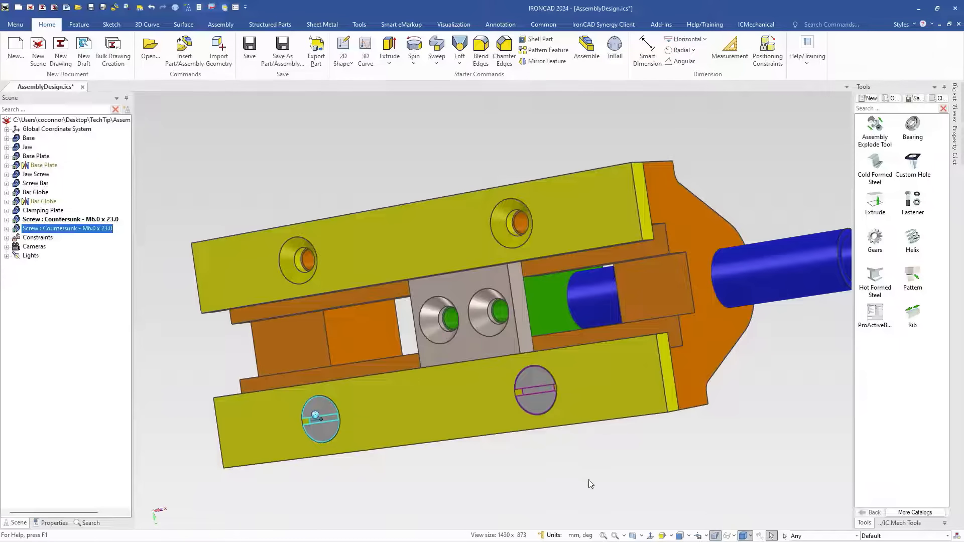
click(542, 405)
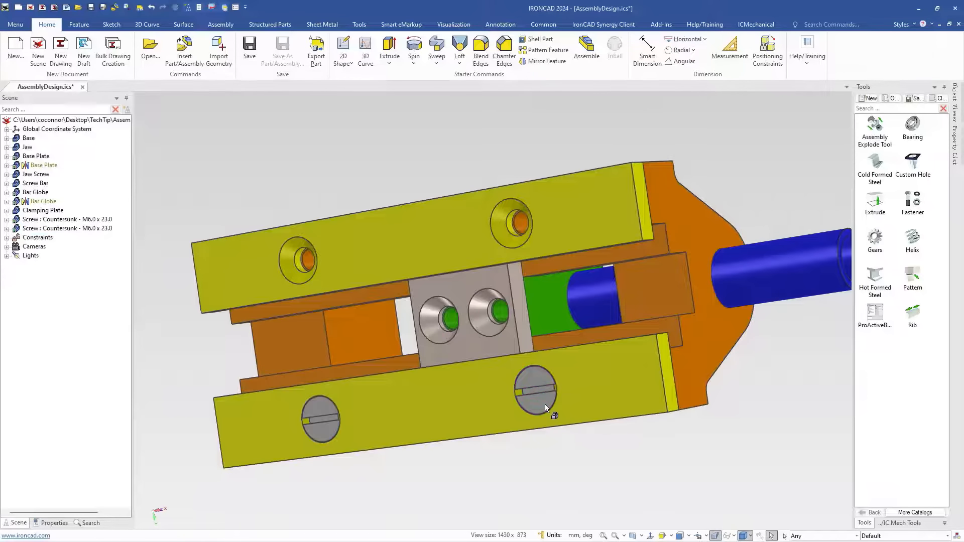
shift+click(319, 432)
key(F10)
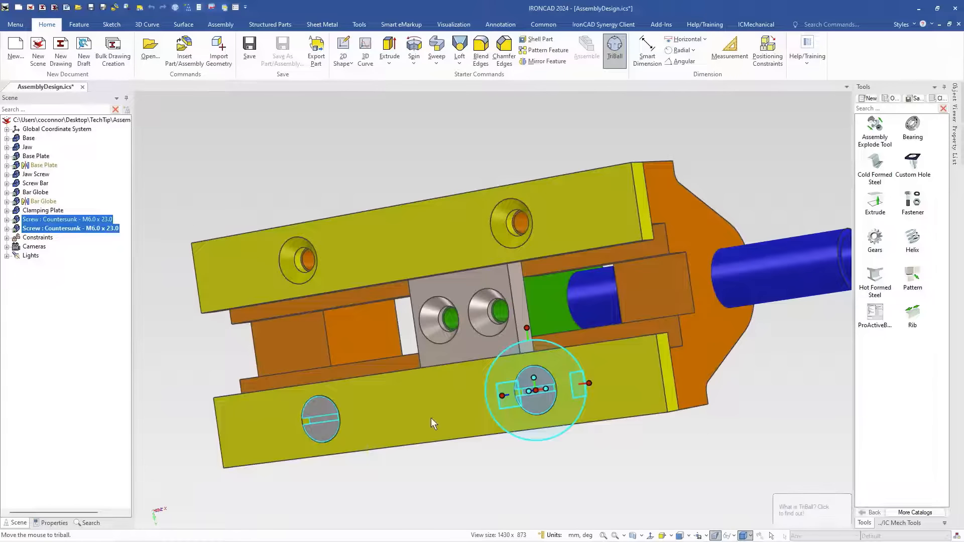
drag(543, 394, 695, 283)
key(space)
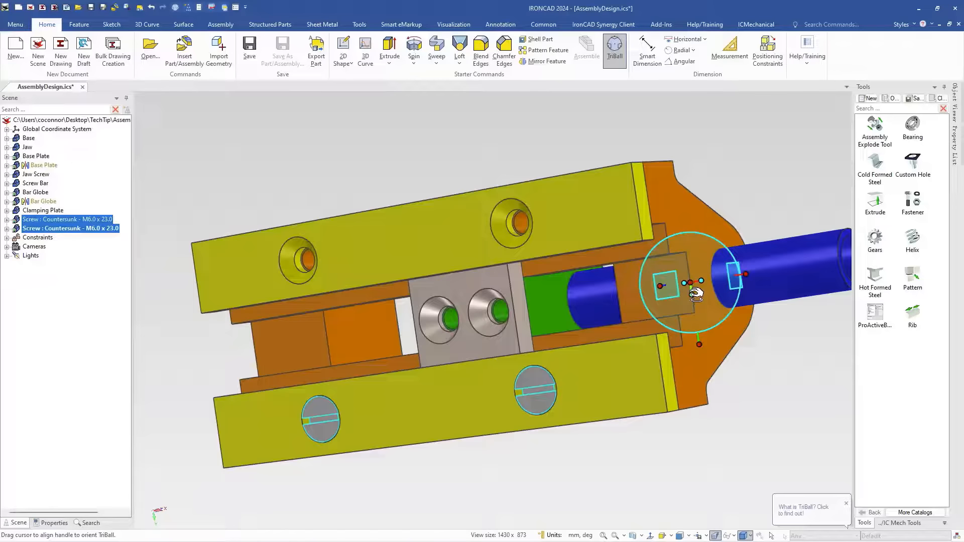
right_click(691, 292)
mouse_move(739, 437)
click(818, 458)
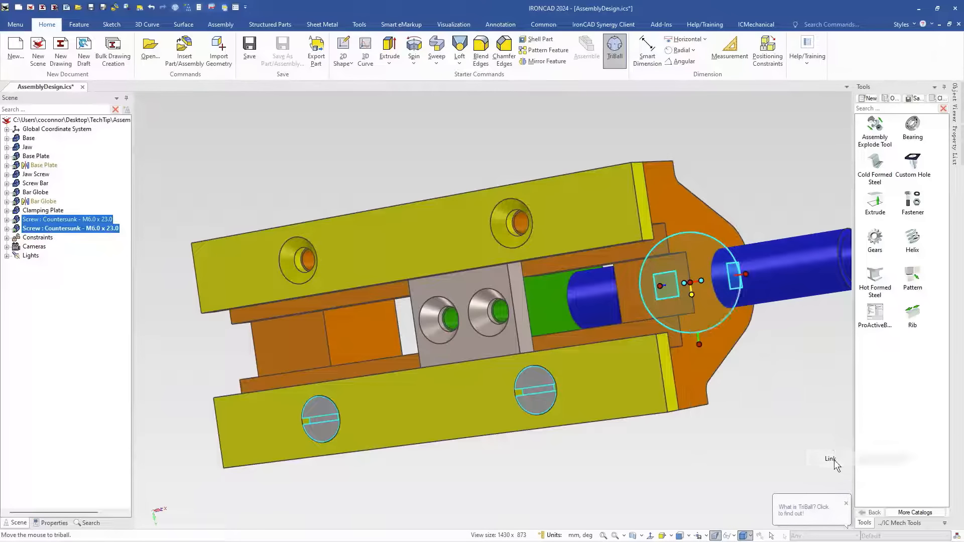
scroll(547, 375, up, 5)
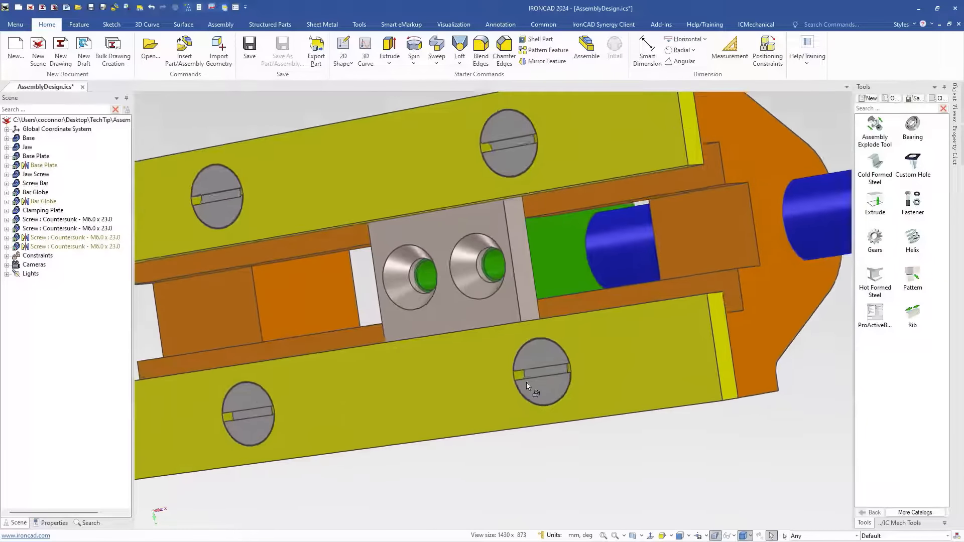
middle_drag(537, 360, 511, 388)
scroll(503, 372, up, 1)
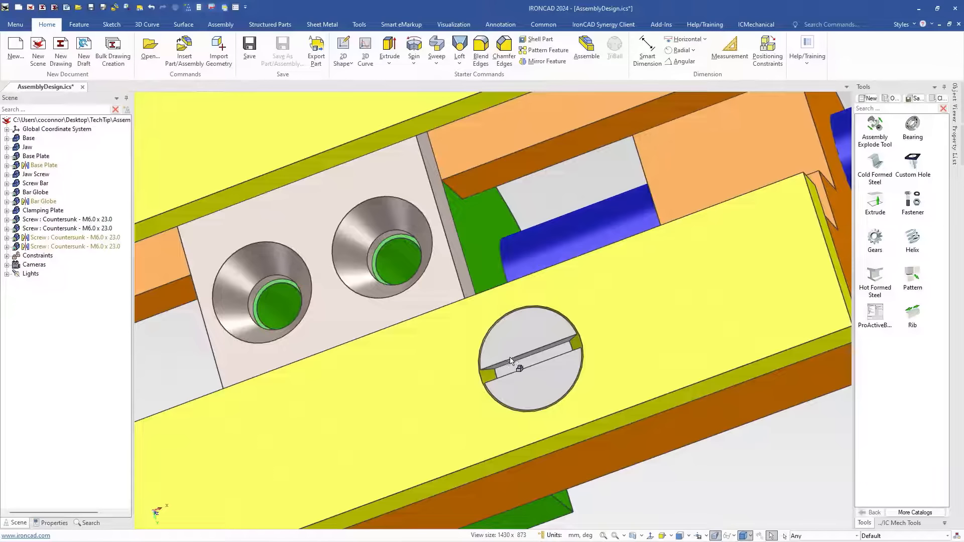
Step: Open the cross-section of the slot feature in the Base Plate's countersunk screw head for editing
click(517, 367)
scroll(515, 370, up, 1)
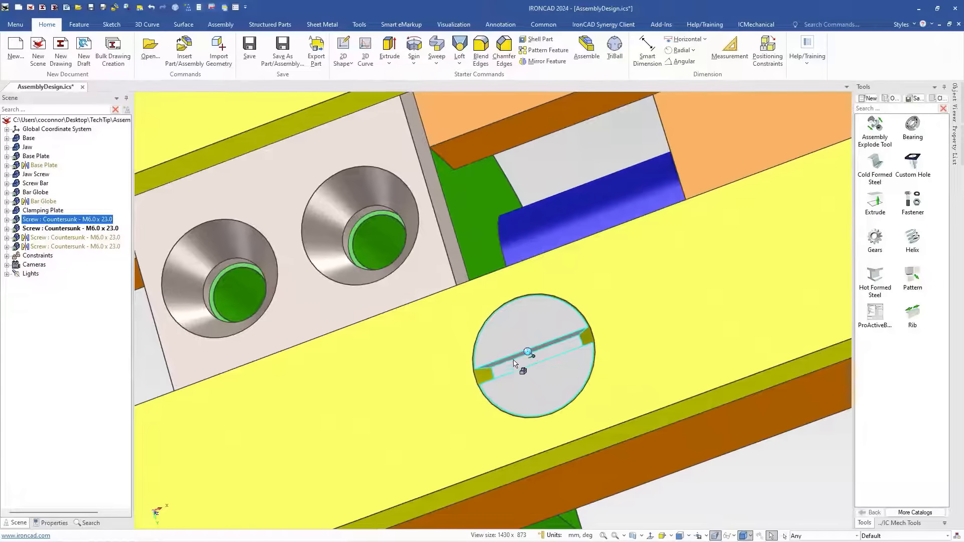
click(508, 365)
scroll(507, 366, up, 4)
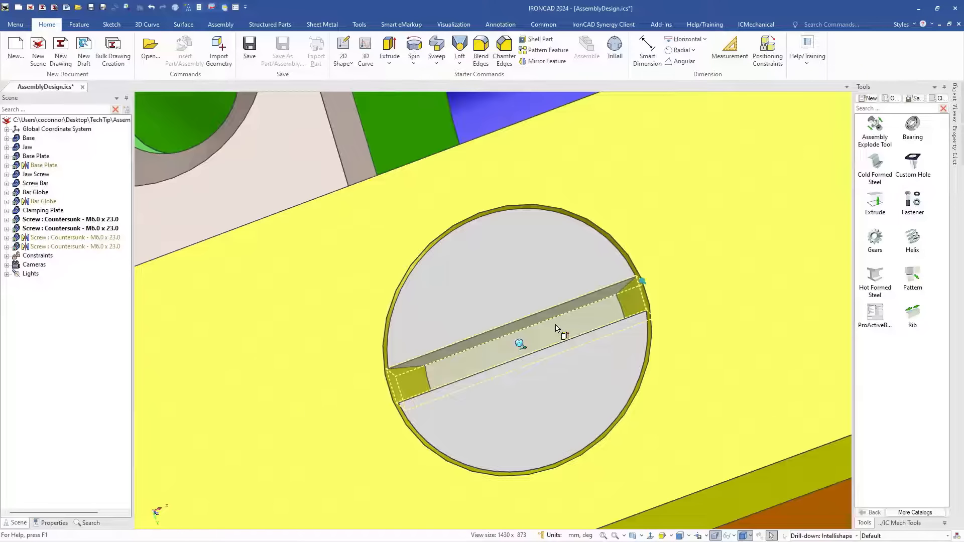
right_click(556, 329)
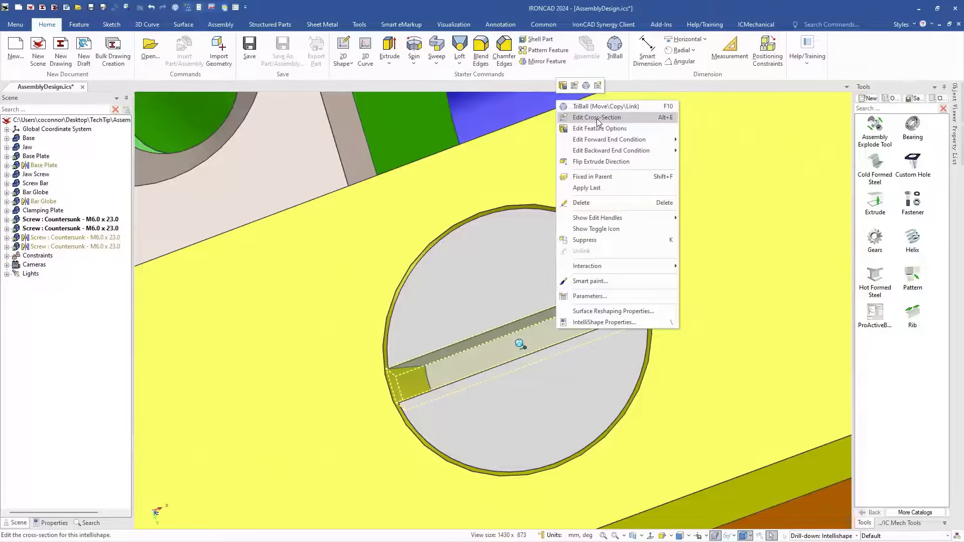
click(597, 119)
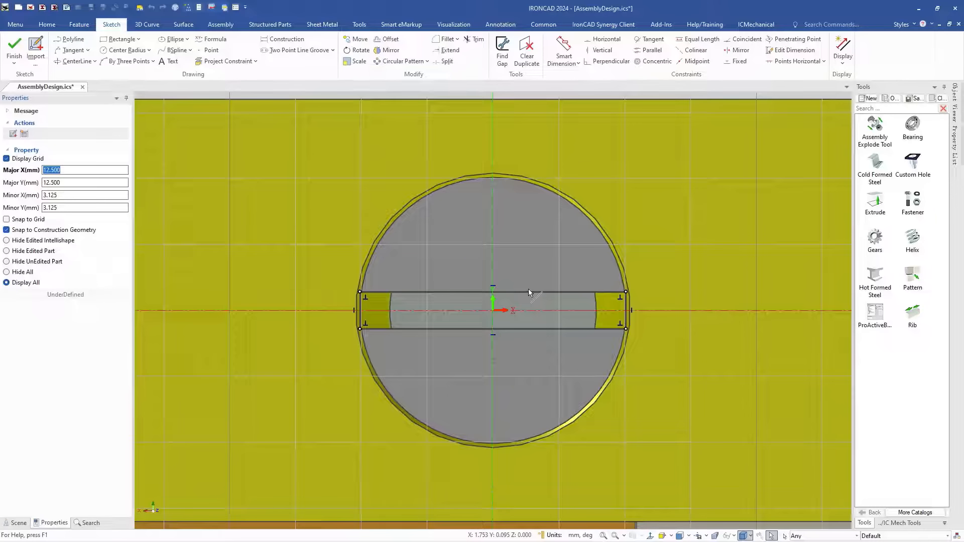
Step: Dimension both long edges of the slot profile at 1 mm from the horizontal axis and finish the sketch
click(528, 292)
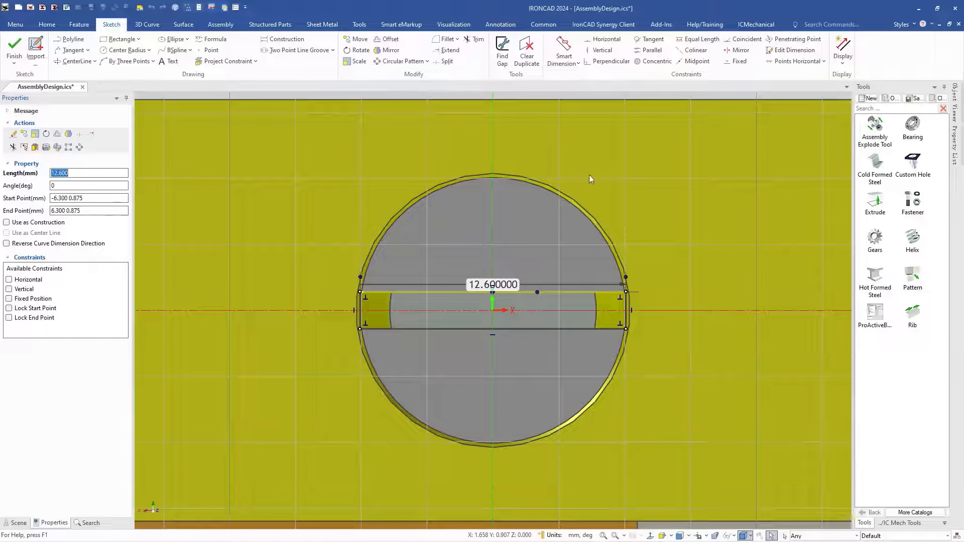
click(590, 179)
click(564, 50)
click(525, 292)
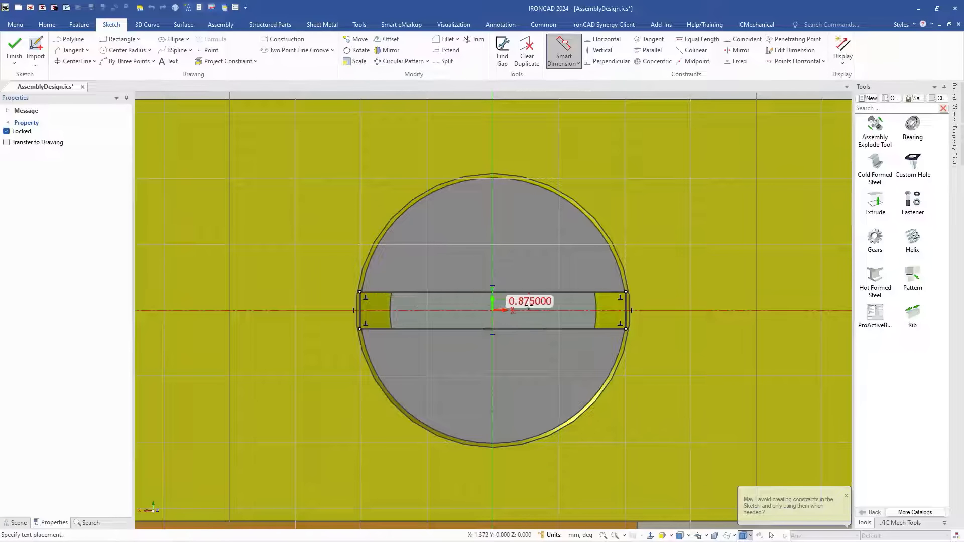
click(529, 305)
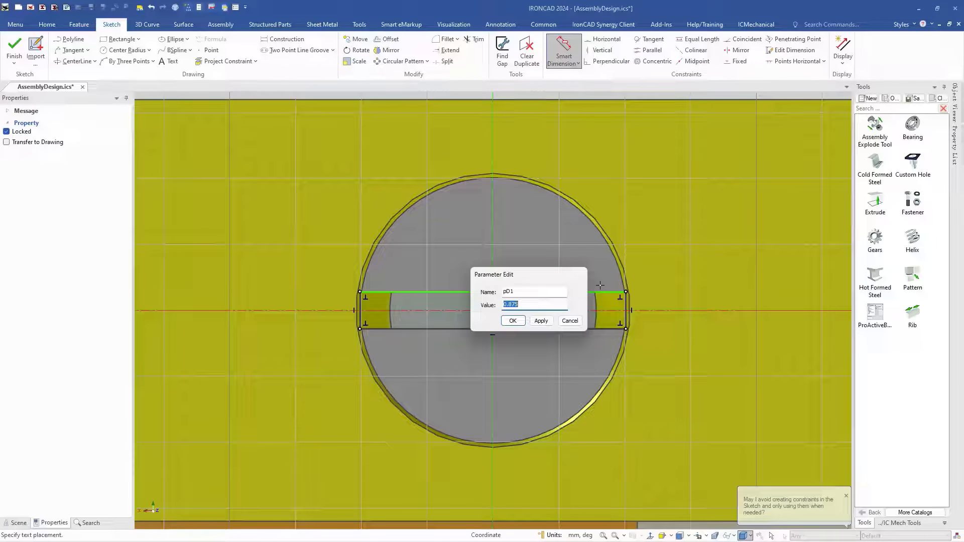
key(Return)
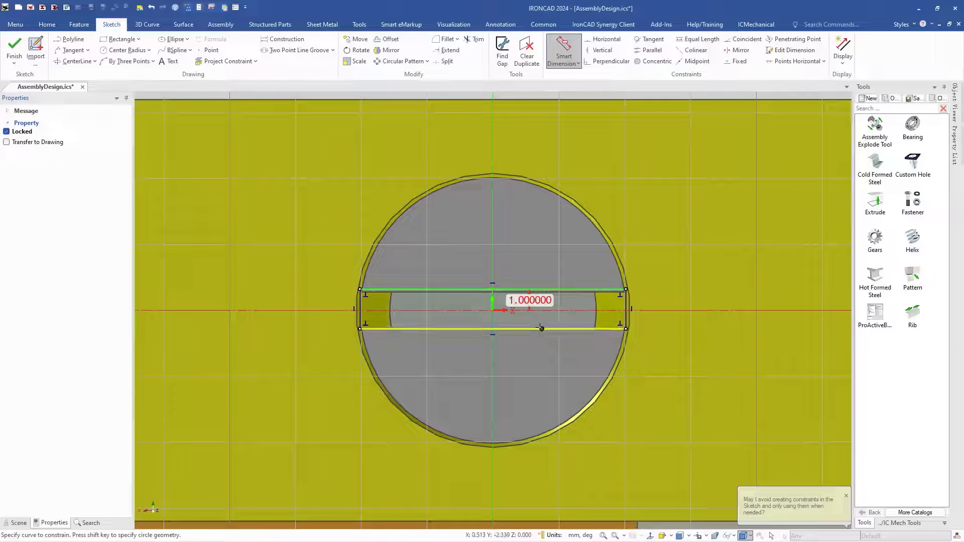
click(539, 312)
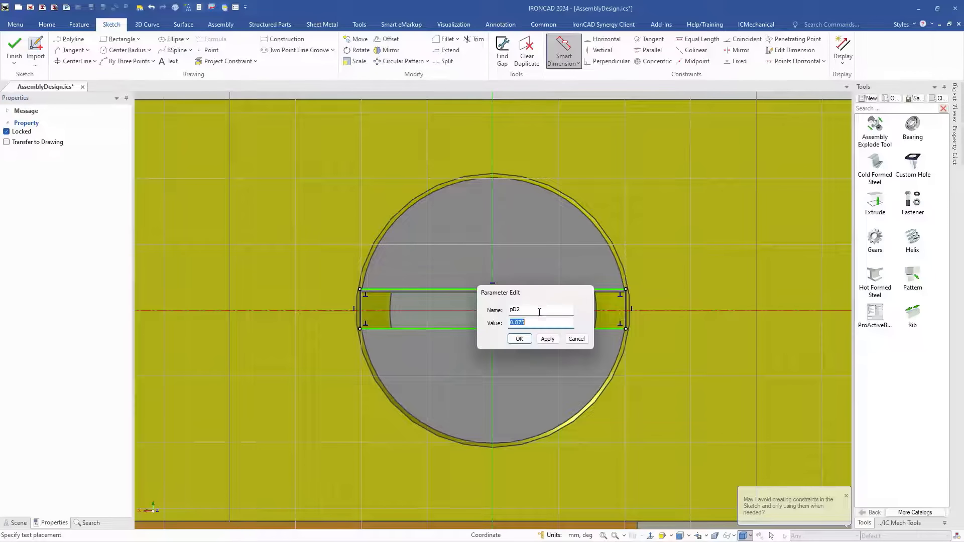
text(1)
key(Return)
key(Escape)
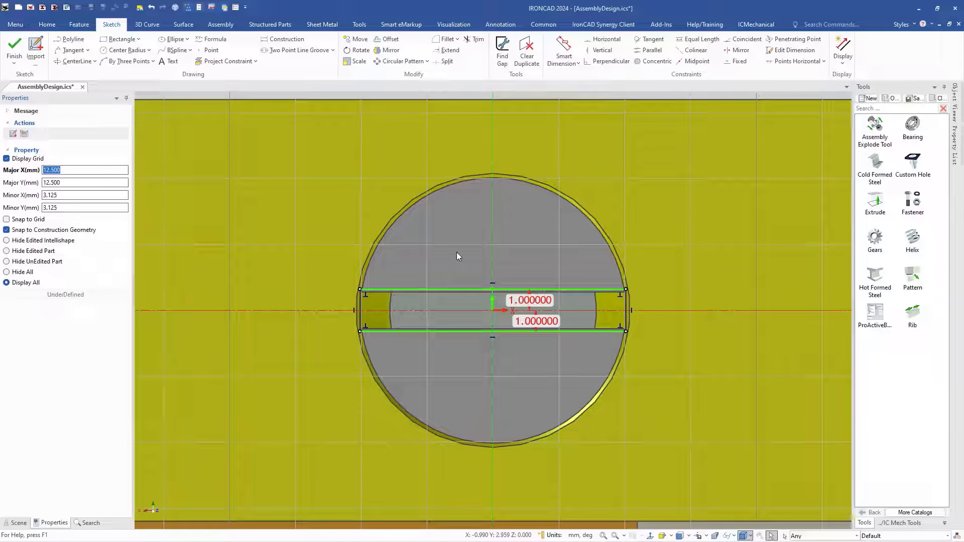
click(14, 49)
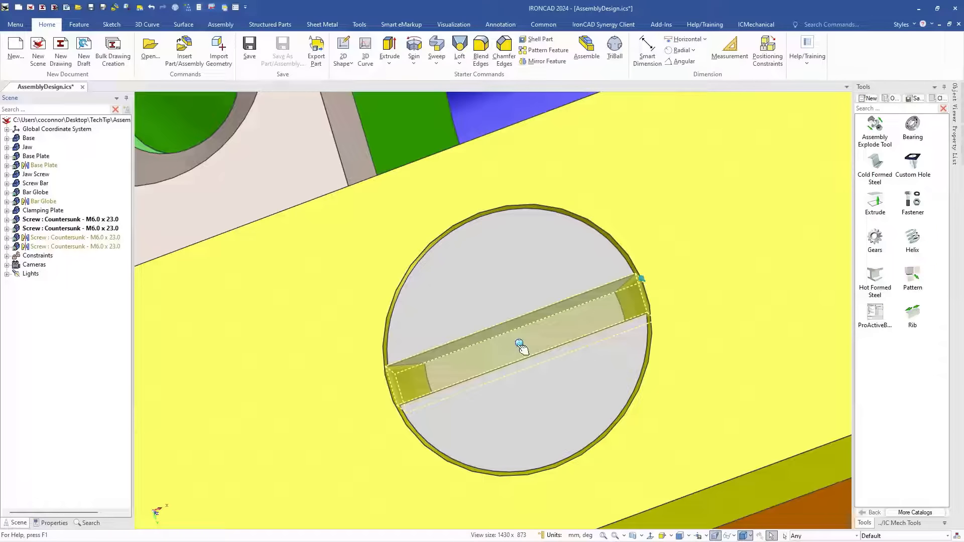
Step: Try to lower the slot feature along its depth axis with the TriBall, to a distance of 2 mm from the screw head's face
key(F10)
middle_drag(538, 370, 566, 317)
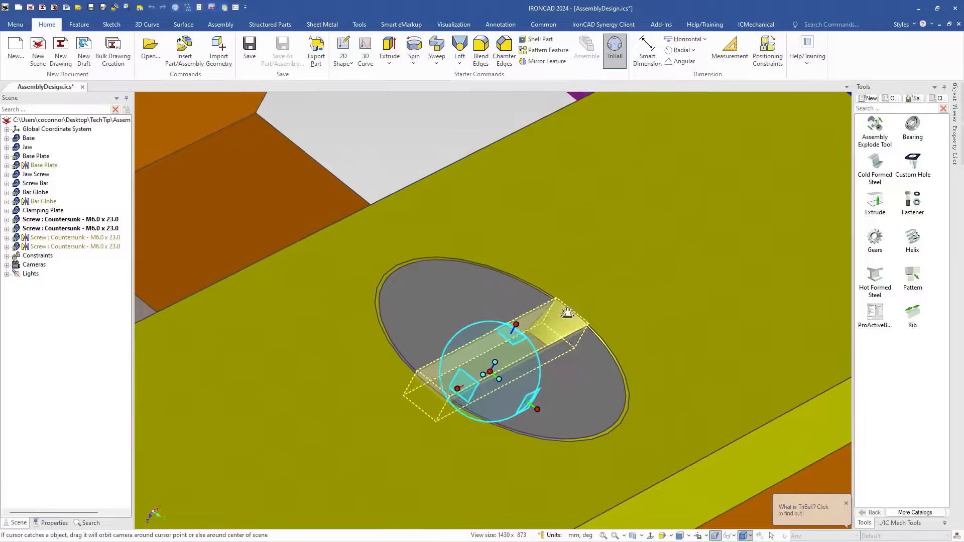
click(515, 325)
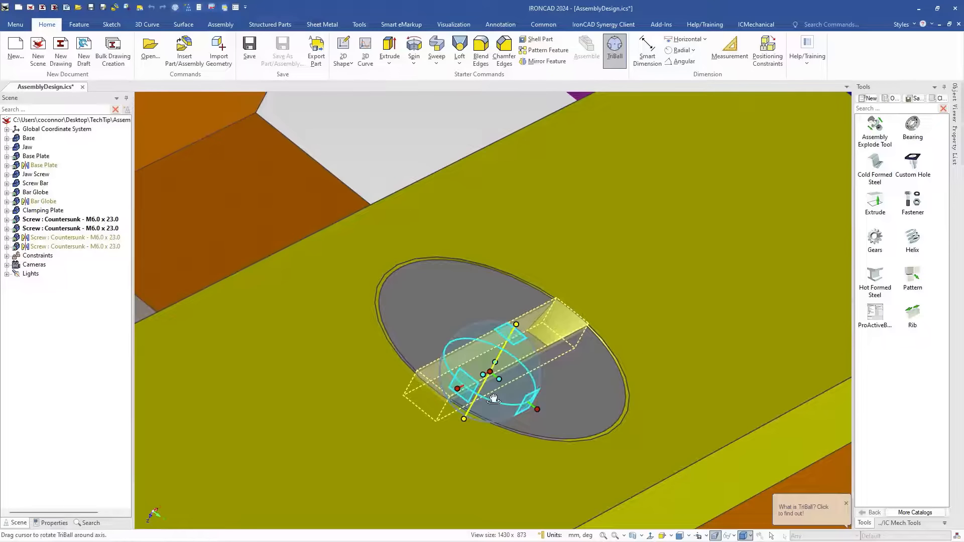
right_click(489, 372)
click(547, 492)
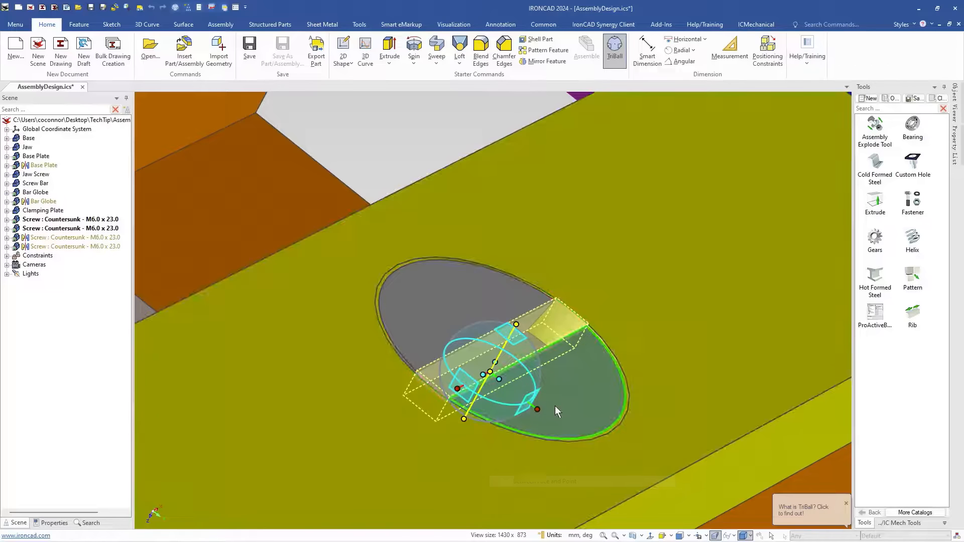
click(550, 374)
drag(533, 303, 529, 312)
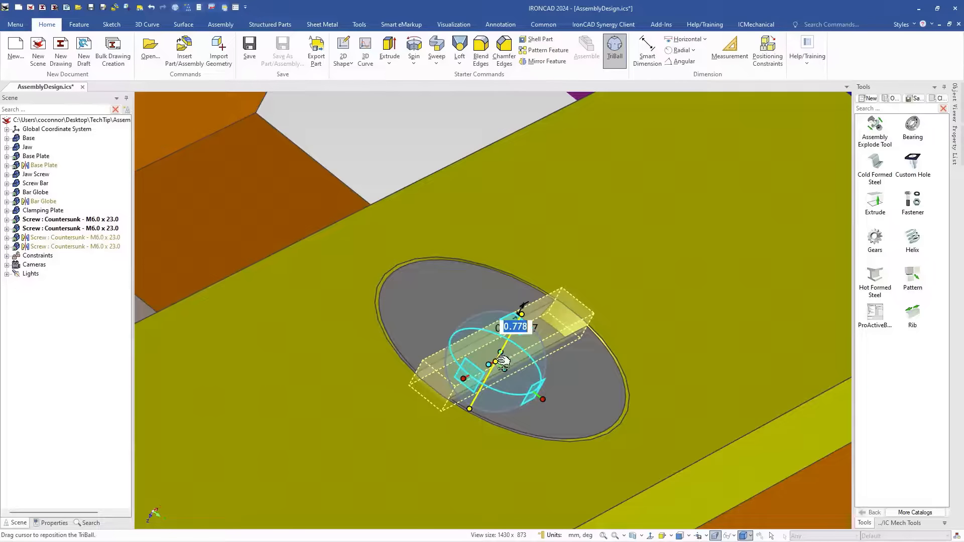
right_click(501, 361)
click(552, 477)
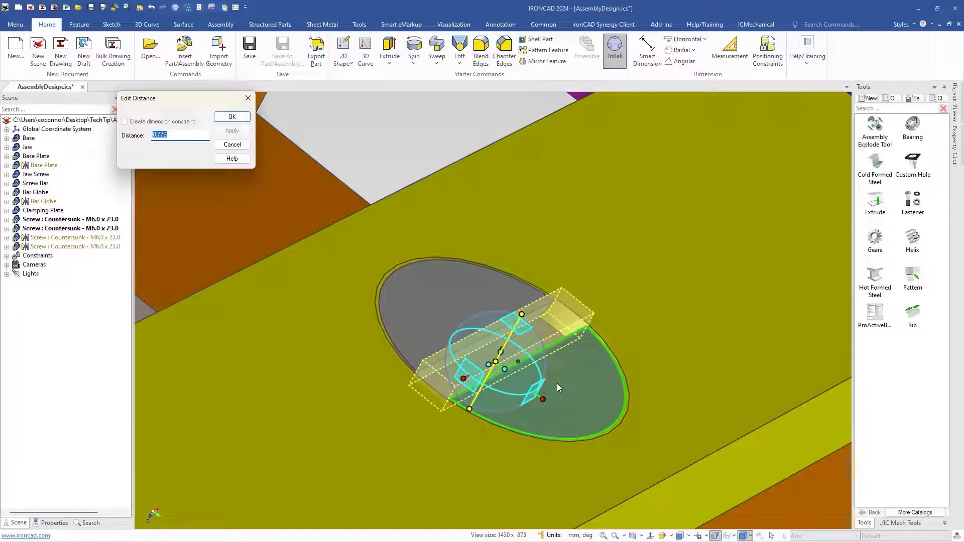
text(2)
key(Return)
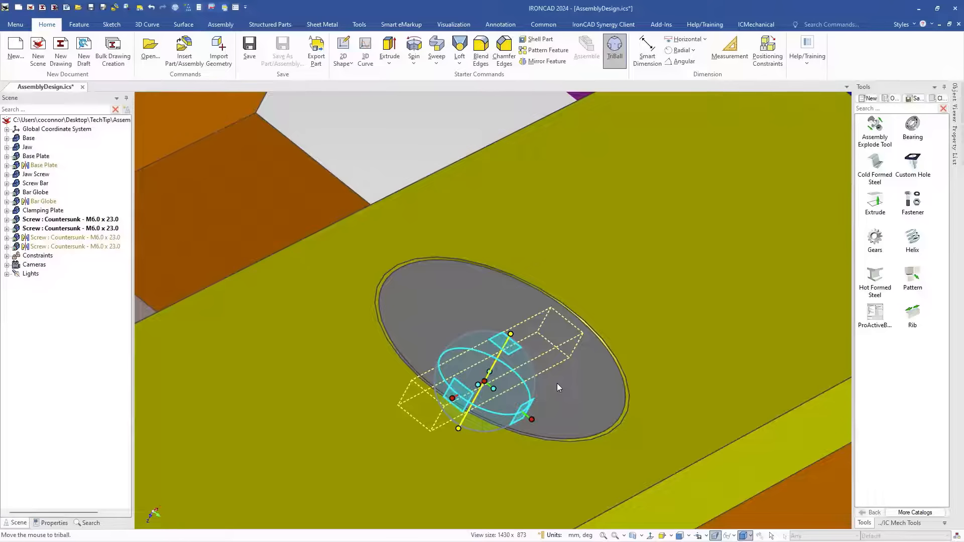
key(Escape)
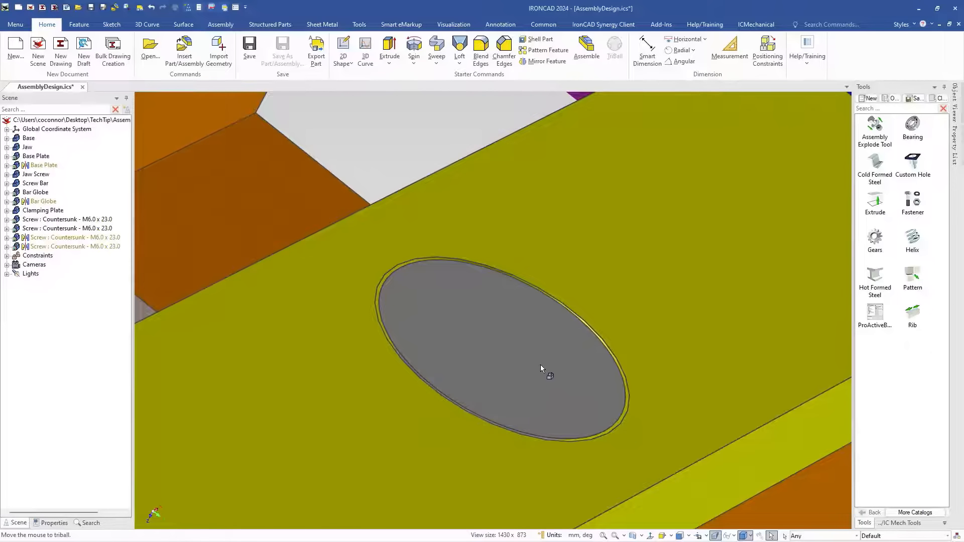
Step: Change the slot feature's forward end condition to Extrude thru Part
click(523, 349)
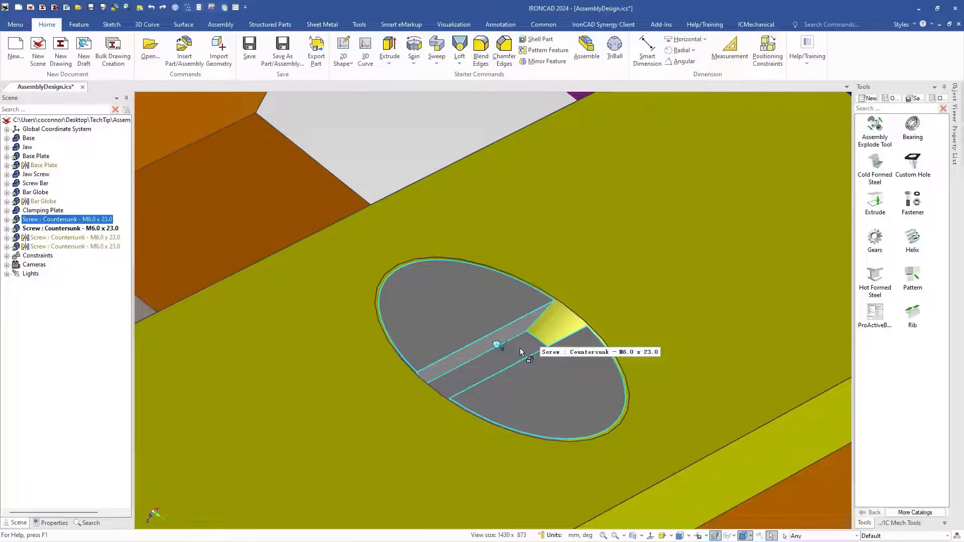
click(520, 352)
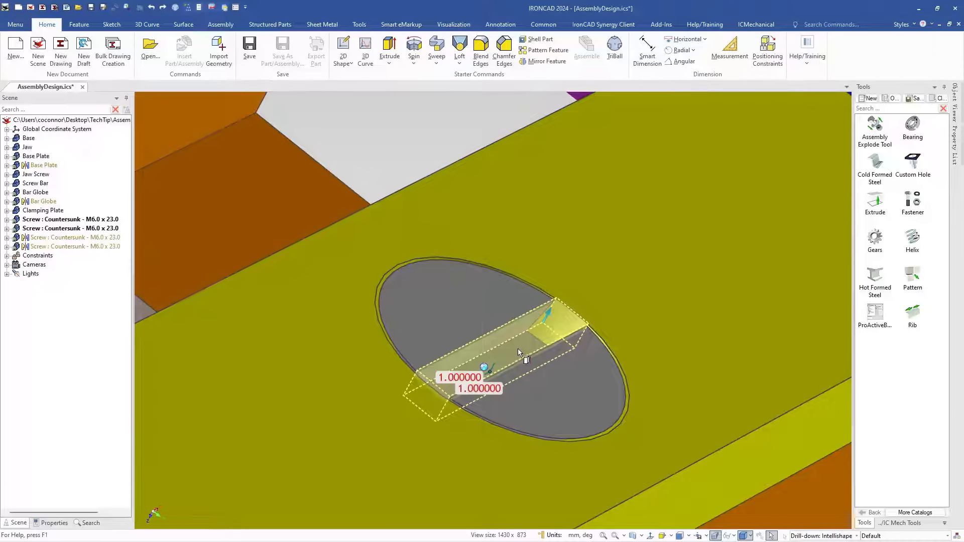
right_click(519, 351)
mouse_move(577, 160)
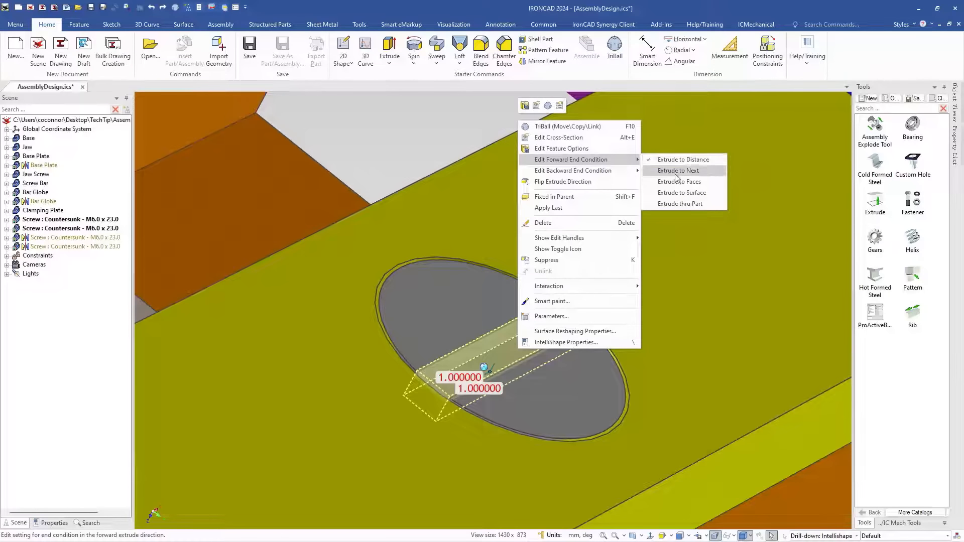
click(681, 210)
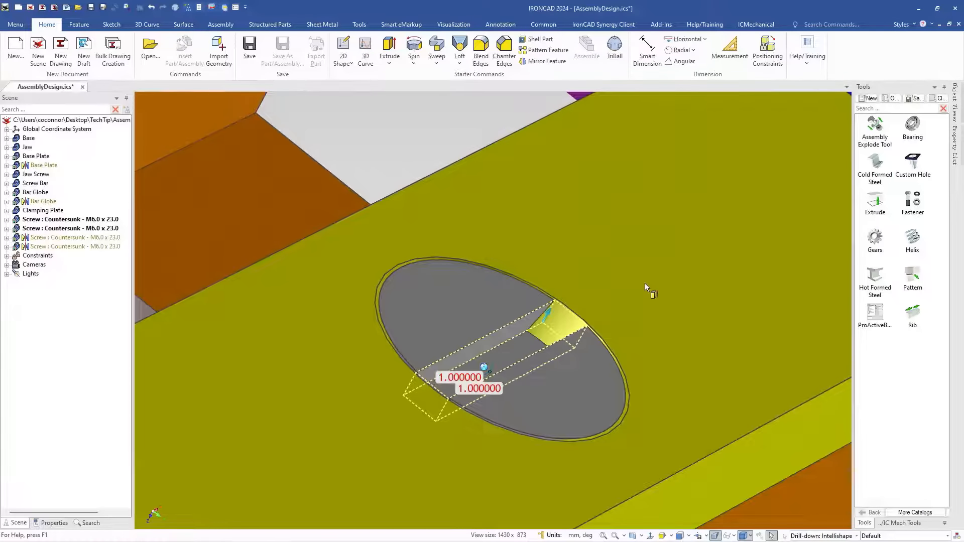
Step: Set the slot's depth position with the TriBall to a distance of 2 mm from a point on the screw head's face
key(F10)
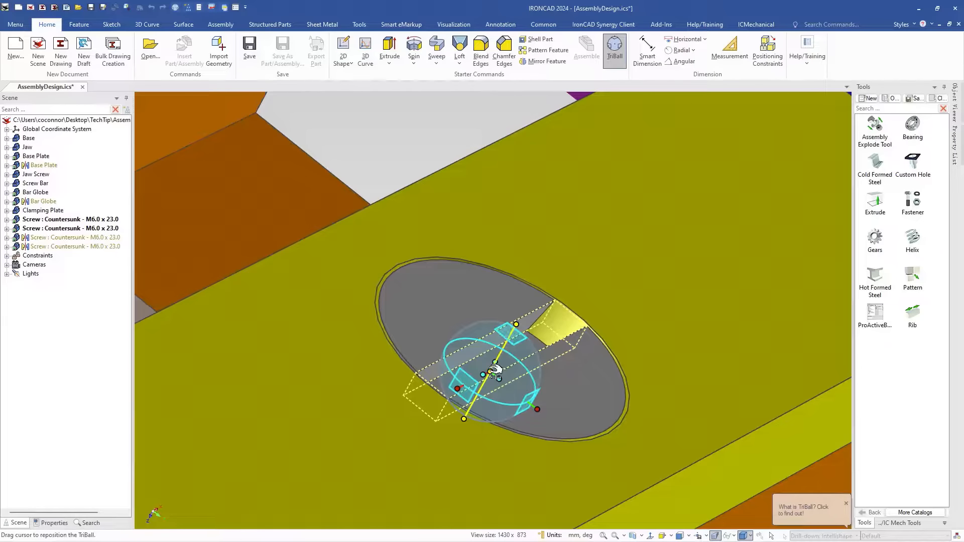
right_click(499, 364)
click(563, 488)
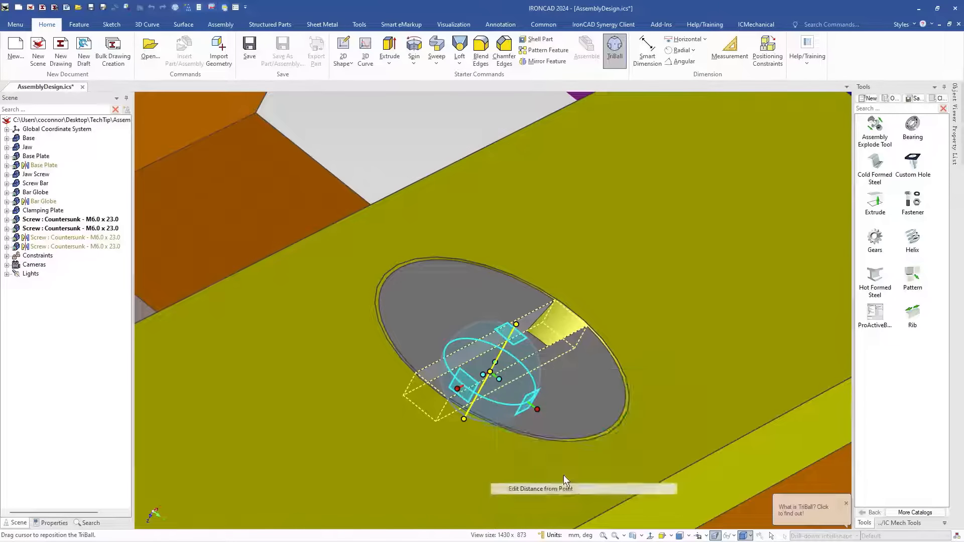
click(565, 408)
text(2)
key(Return)
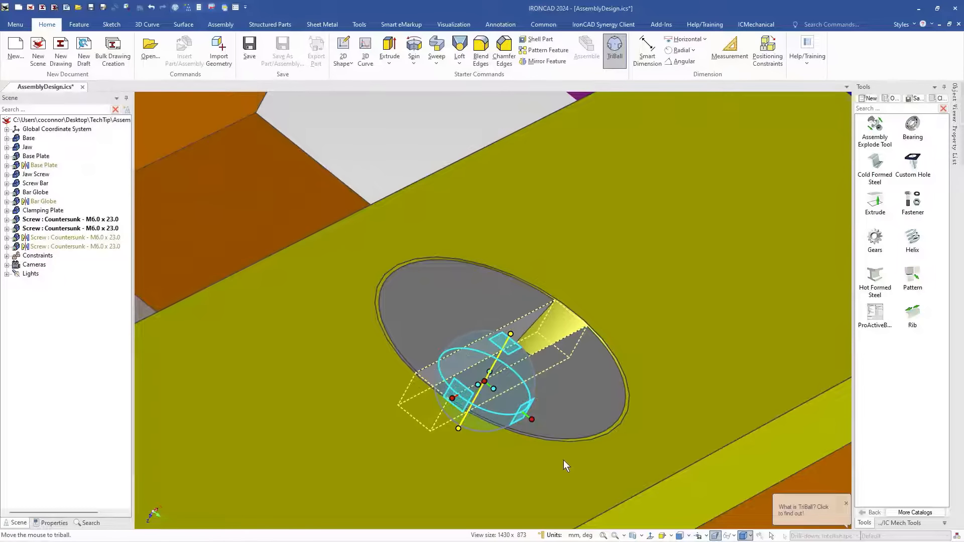
key(F10)
Step: Examine the slotted screw heads on both Base Plates and the countersunk hole feature in the Clamping Plate
scroll(433, 132, down, 3)
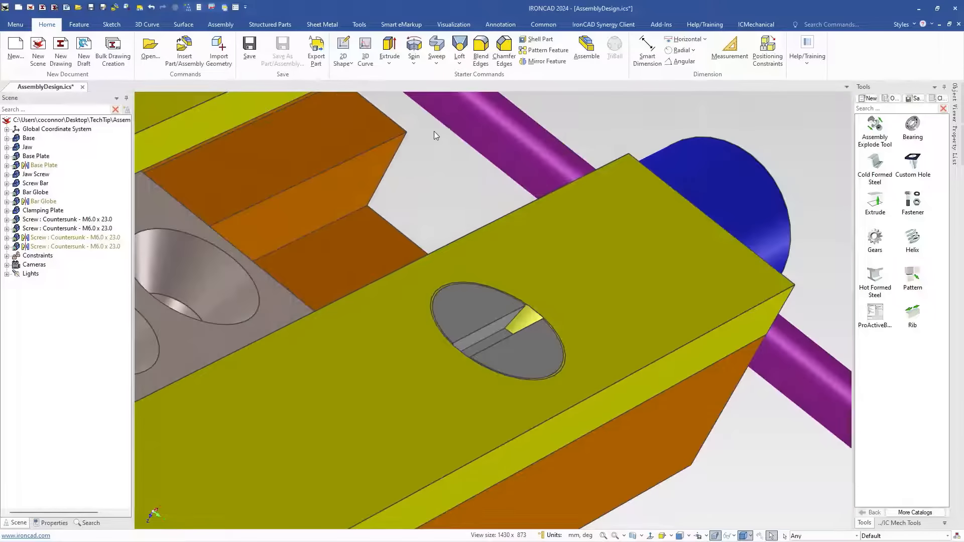
middle_drag(523, 331, 411, 403)
scroll(411, 403, down, 3)
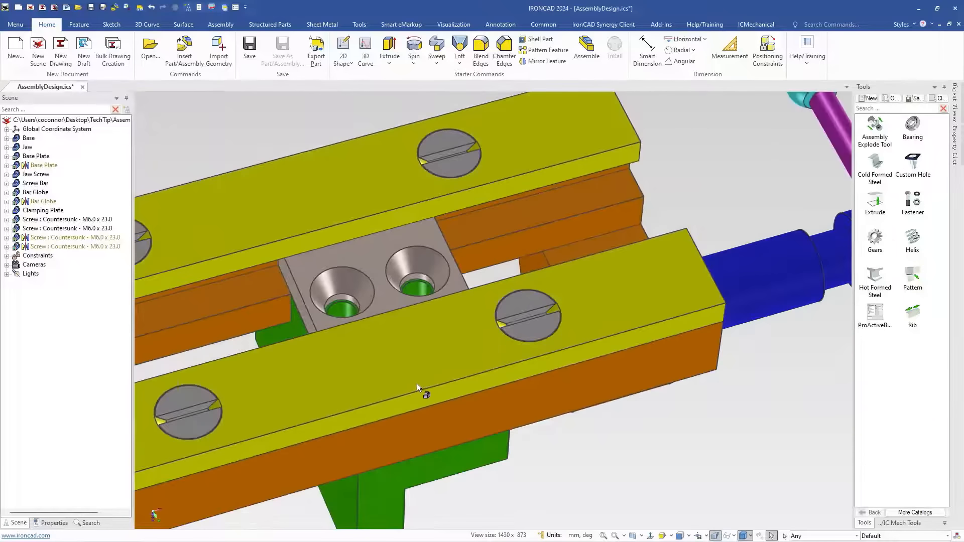
middle_drag(501, 355, 499, 374)
scroll(528, 367, up, 2)
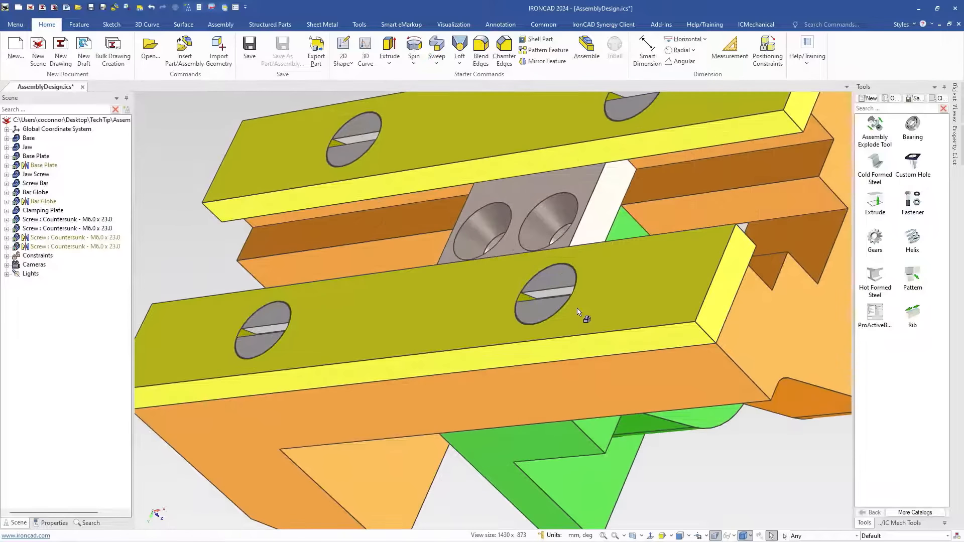
middle_drag(538, 278, 491, 275)
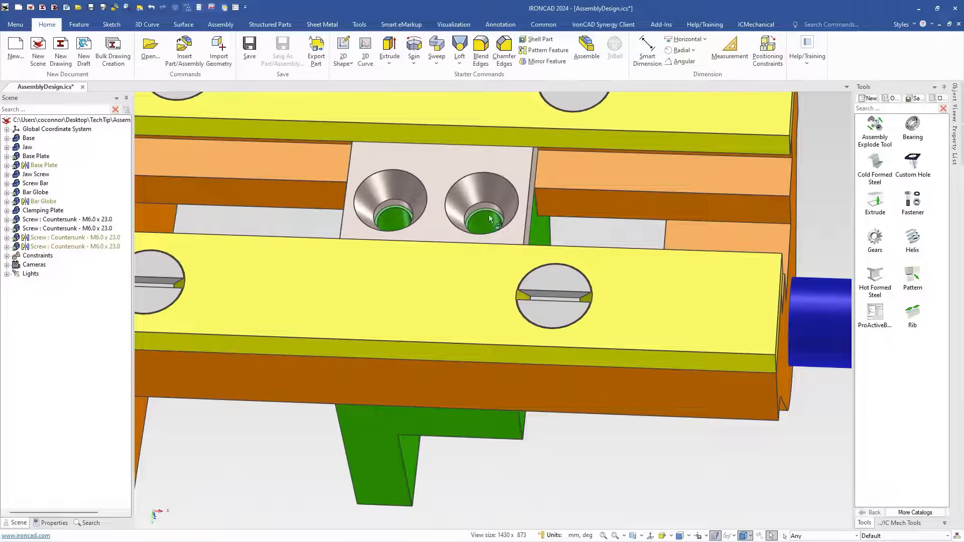
click(493, 186)
click(491, 191)
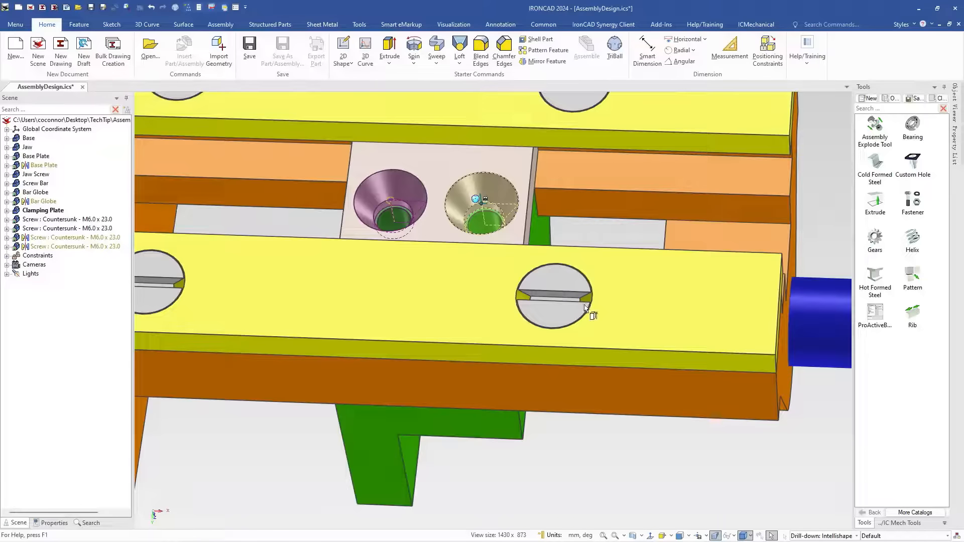
scroll(533, 310, down, 2)
scroll(534, 311, down, 2)
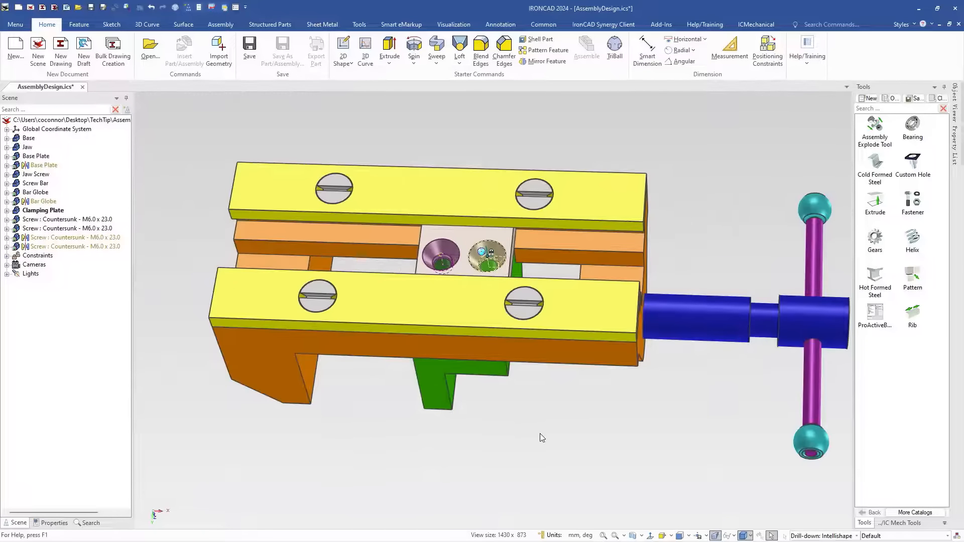
key(Escape)
Step: Store the edited countersunk screw in the Tools catalog and place it in the Clamping Plate's countersunk hole, duplicating it across the hole pattern
click(523, 299)
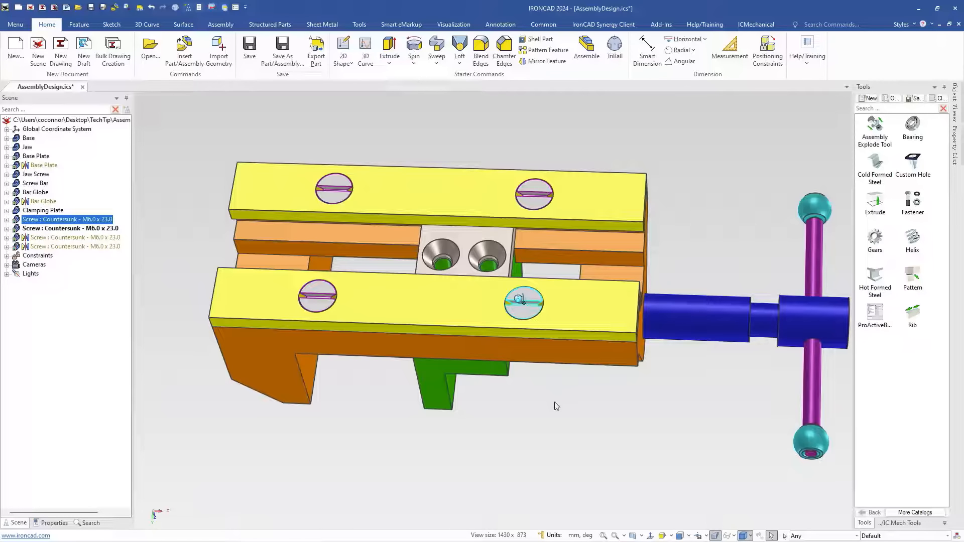
drag(529, 322, 884, 407)
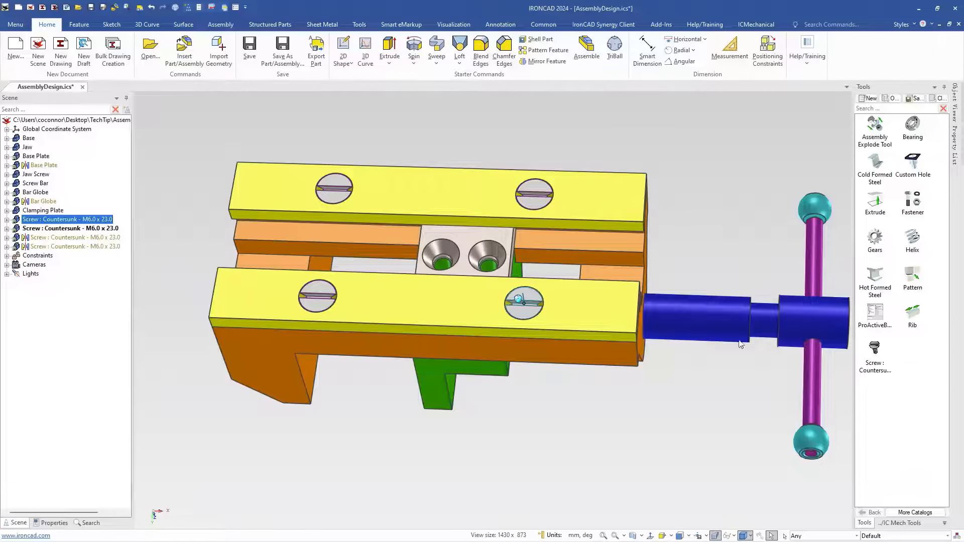
scroll(556, 272, up, 2)
drag(880, 351, 471, 277)
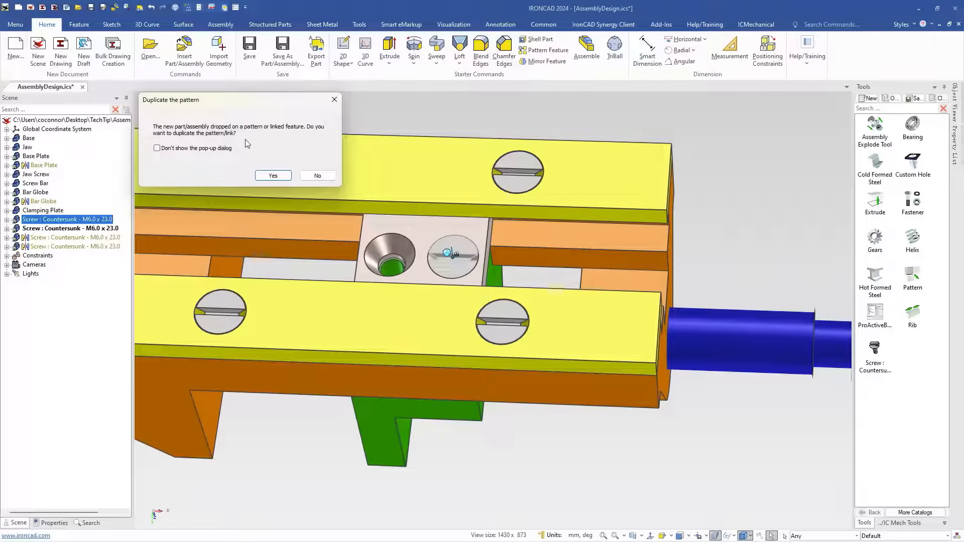
click(274, 175)
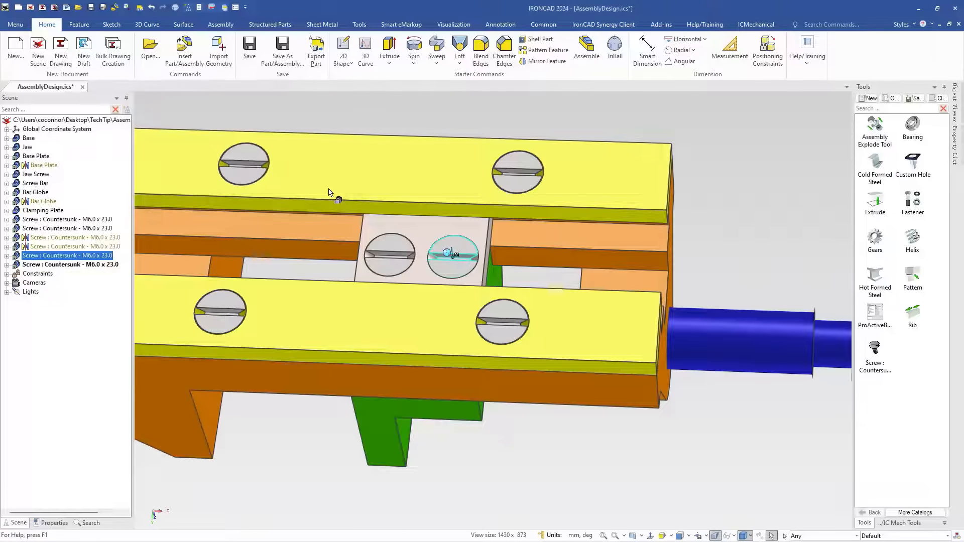
Step: Change the length of the linked countersunk screws in the Base Plates to 14 mm, accepting the possible link break
click(503, 335)
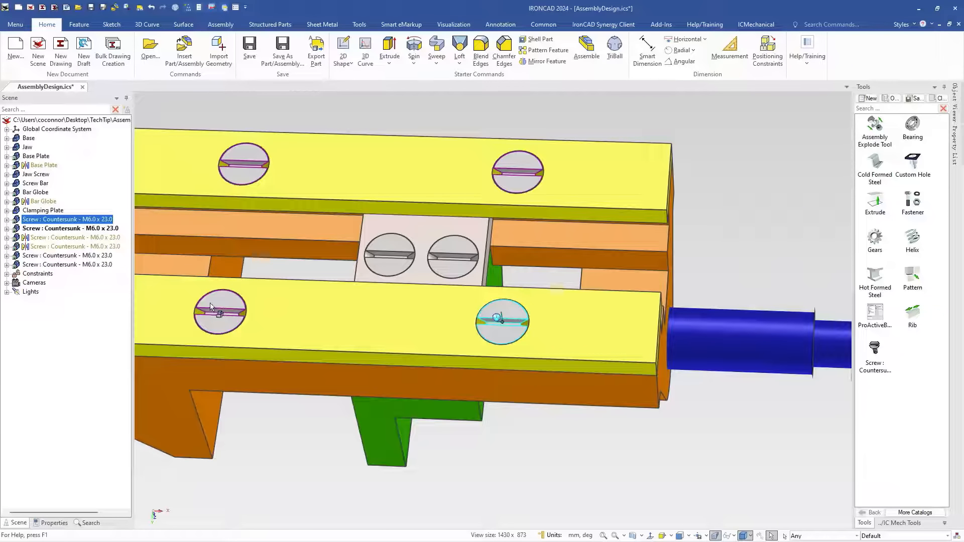
right_click(509, 331)
click(532, 435)
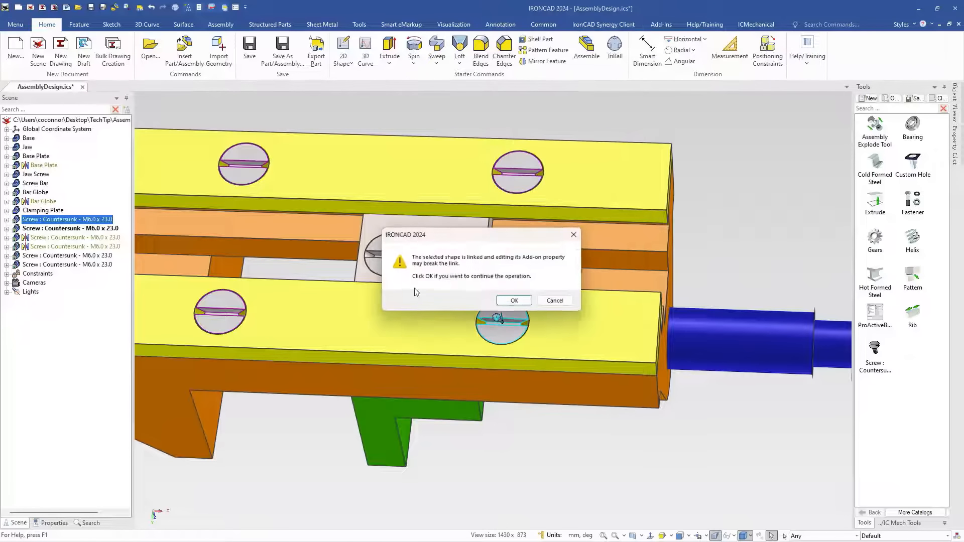
click(516, 302)
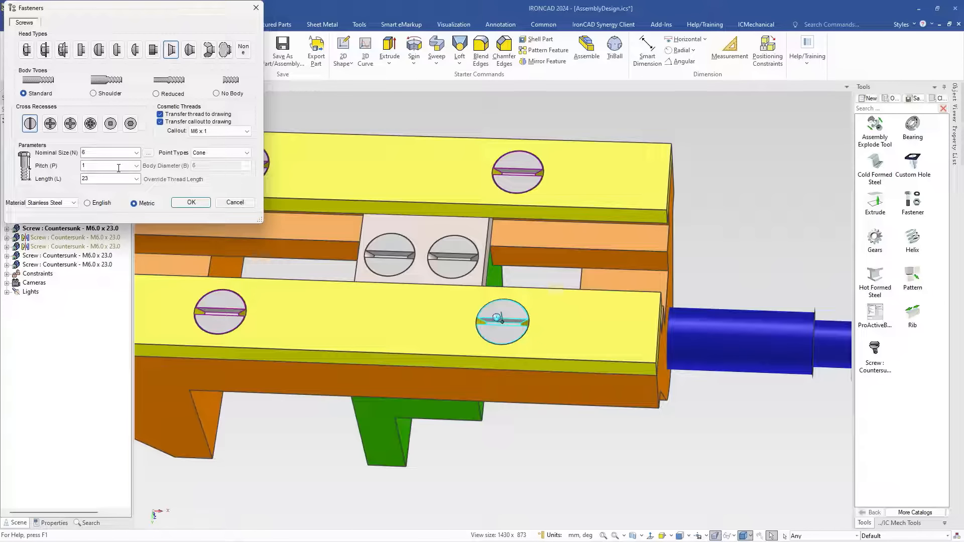
double_click(102, 178)
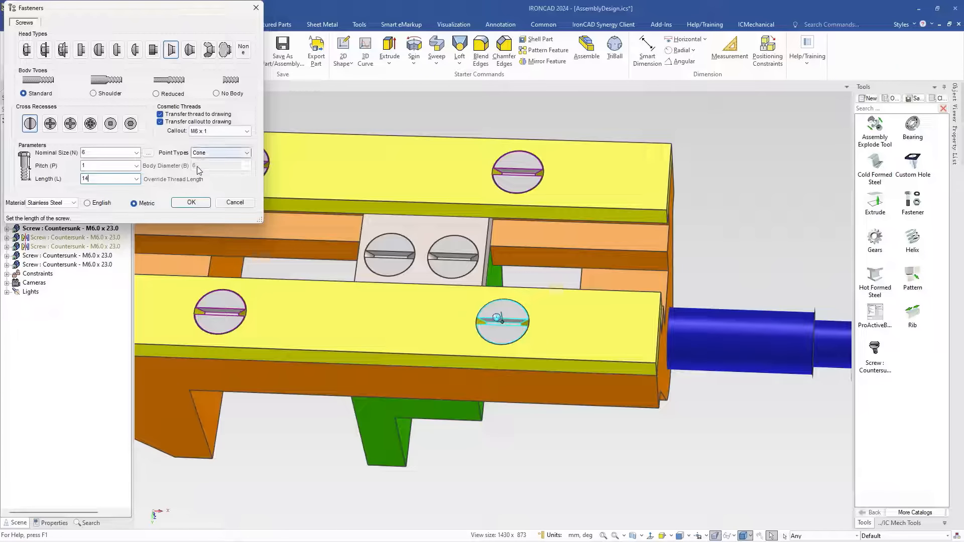
click(191, 204)
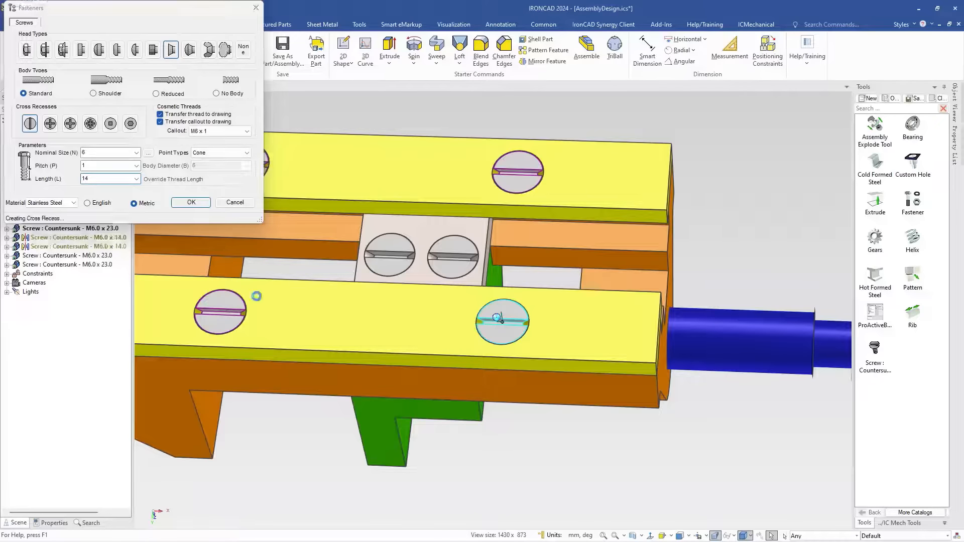
click(538, 439)
middle_drag(510, 348, 510, 194)
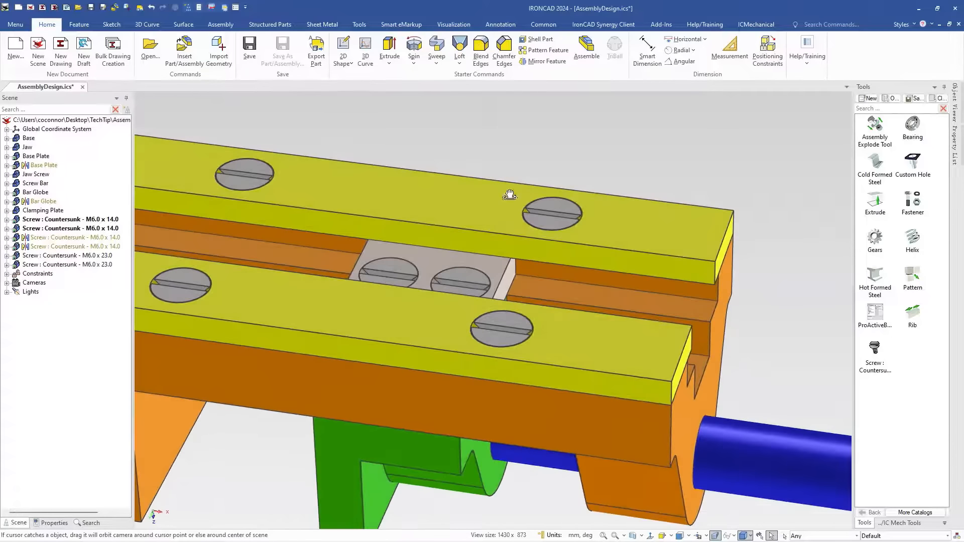
scroll(430, 143, down, 5)
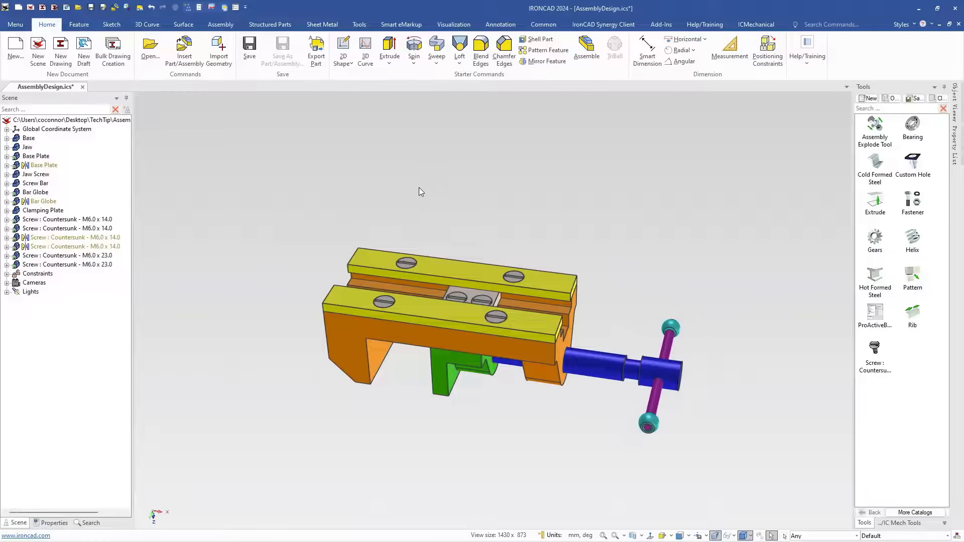
Step: Add a fillister head screw above the vise with slotted recess, nominal size 6, flat point and a length of 7 mm
middle_drag(419, 188, 411, 328)
middle_drag(449, 213, 414, 300)
scroll(460, 279, up, 3)
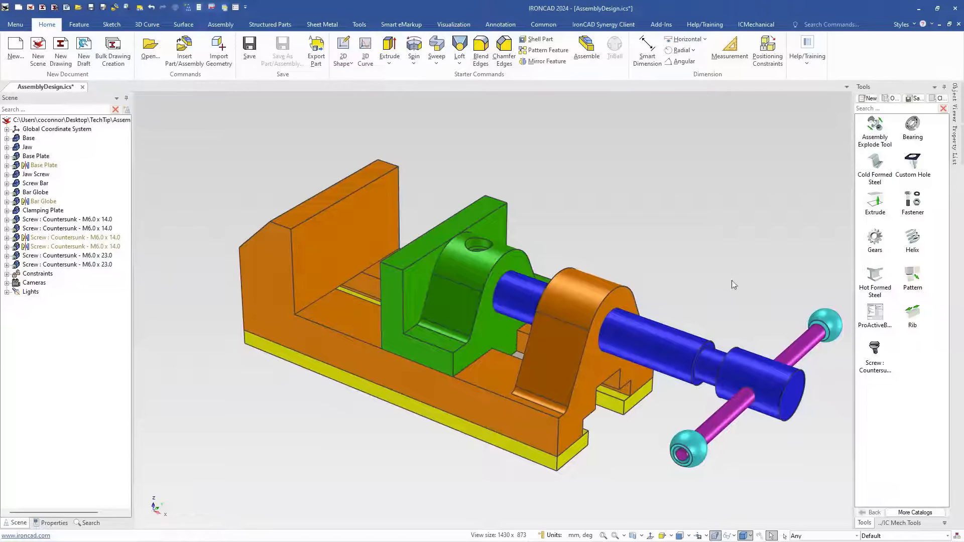
scroll(619, 286, down, 2)
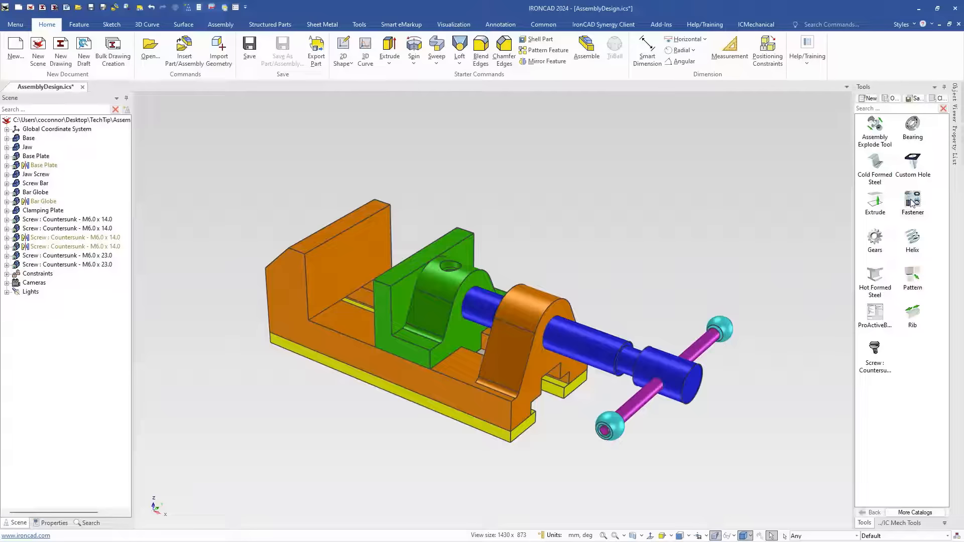
drag(913, 202, 515, 214)
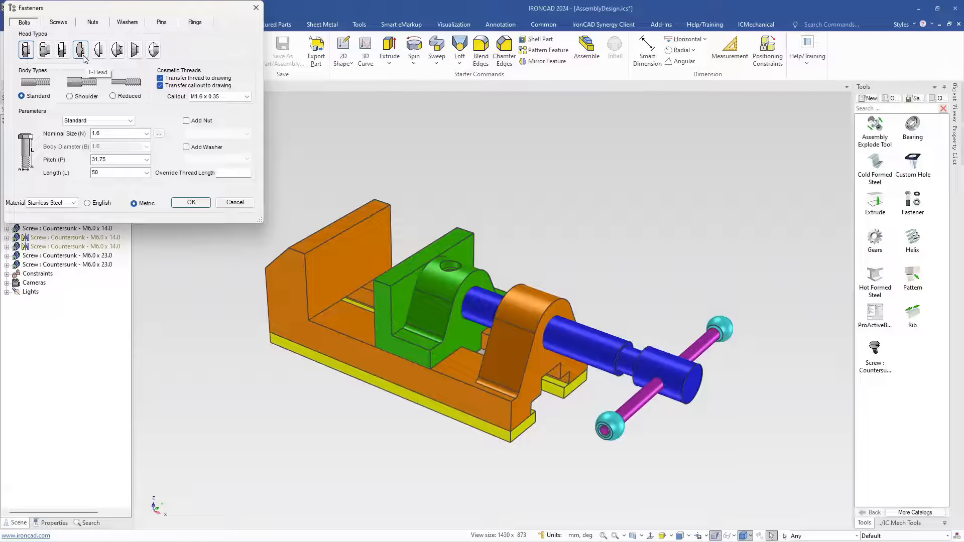
click(58, 23)
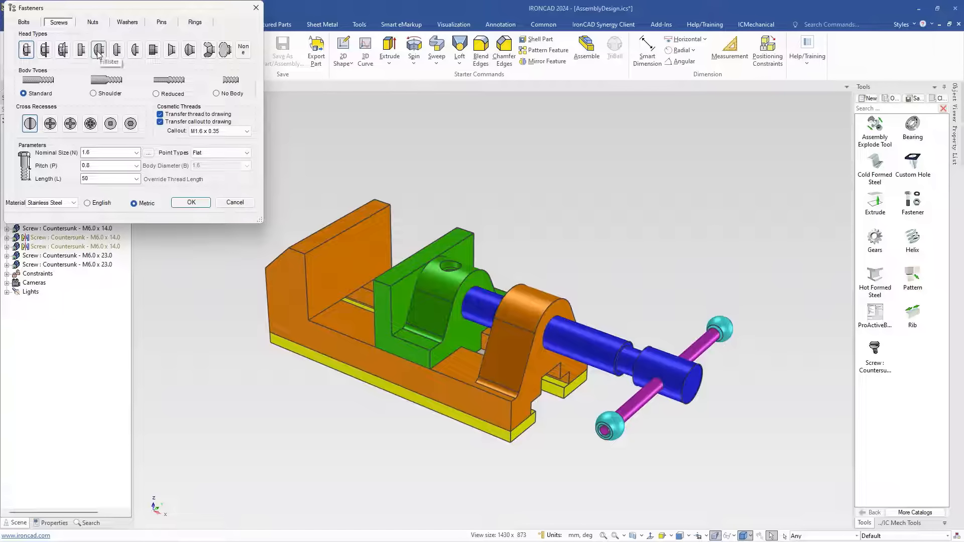
click(98, 52)
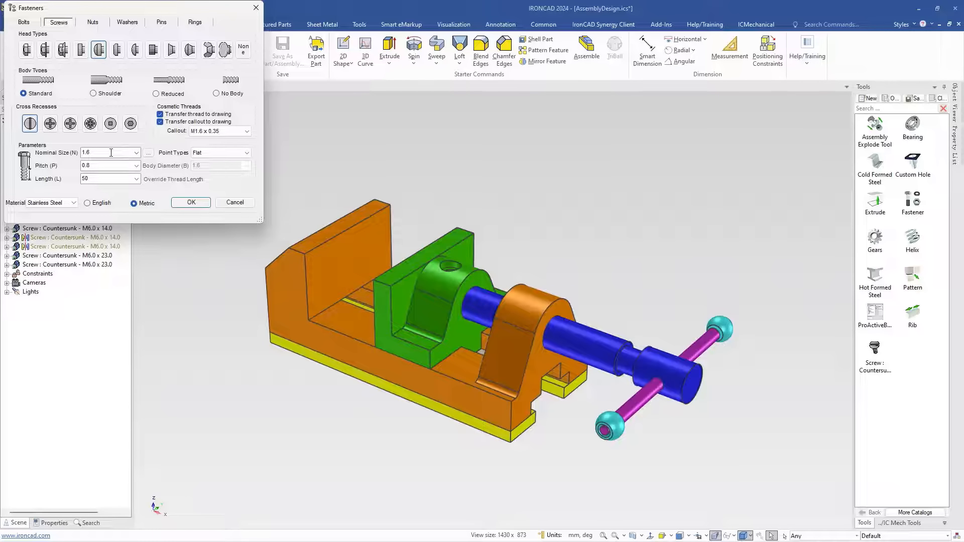
click(136, 153)
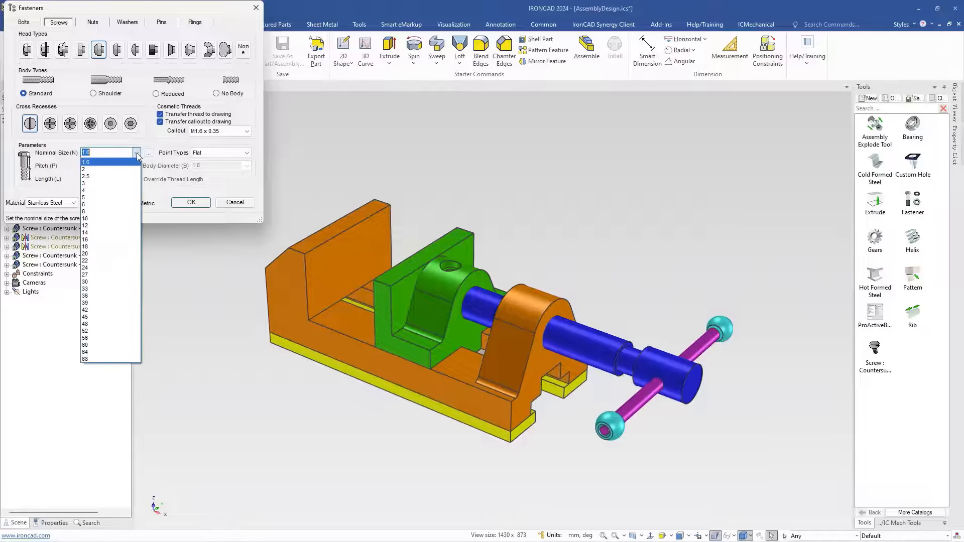
click(116, 204)
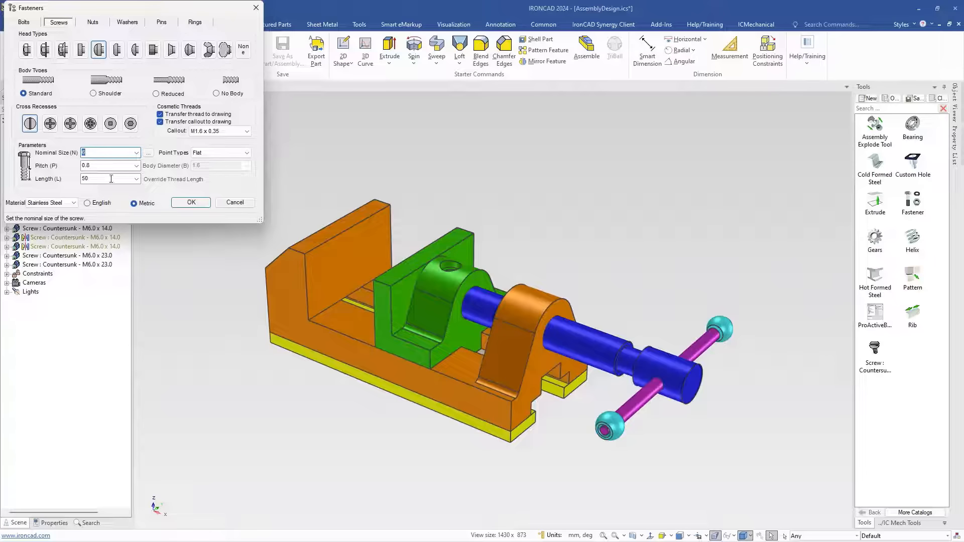
click(111, 178)
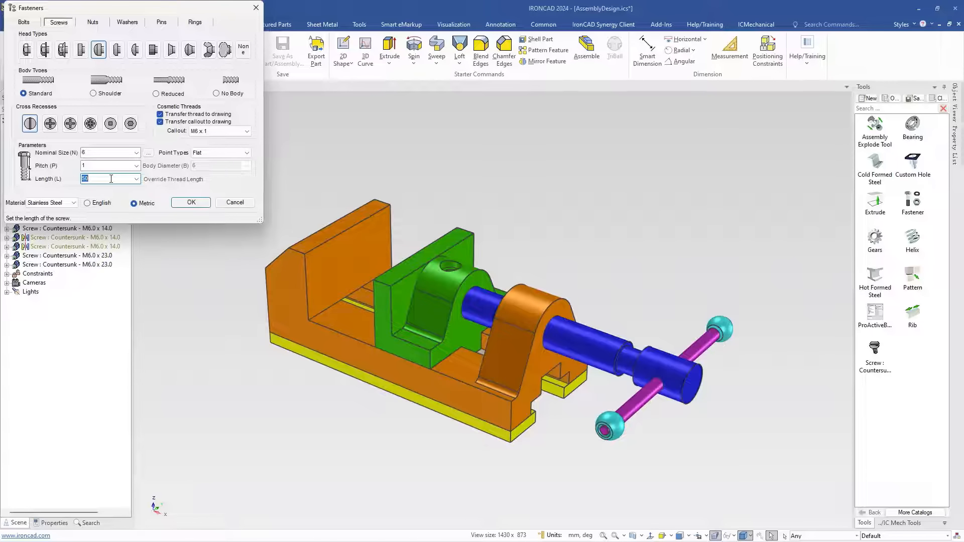
click(191, 203)
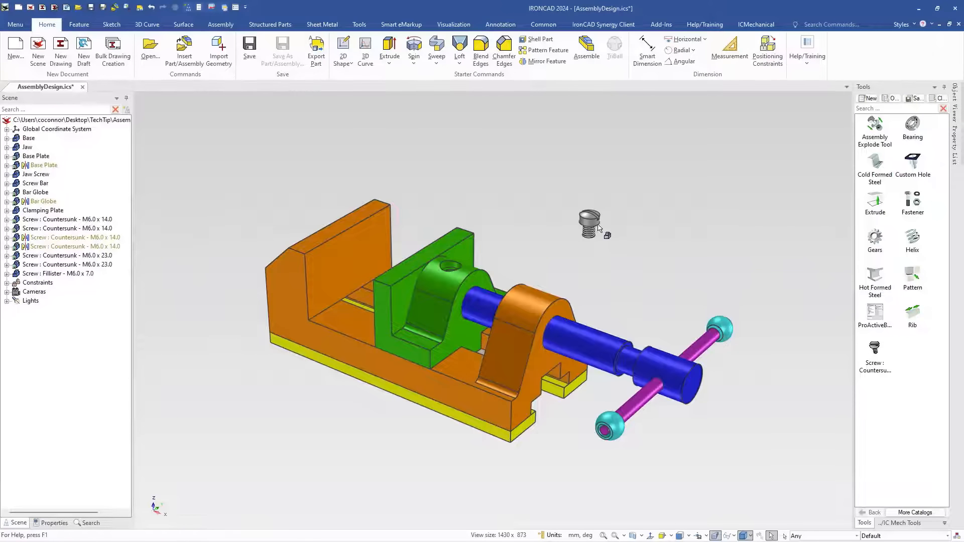
scroll(598, 225, up, 7)
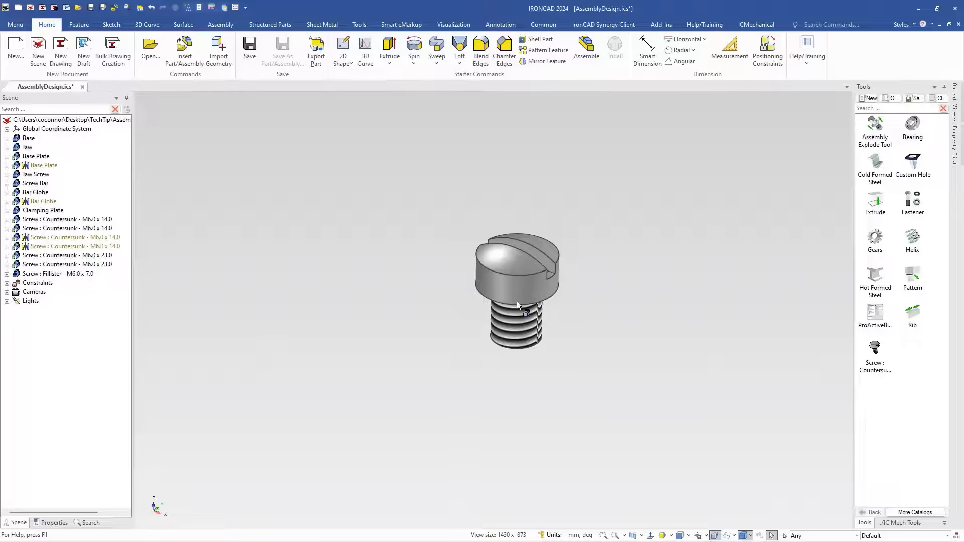
click(519, 305)
double_click(522, 307)
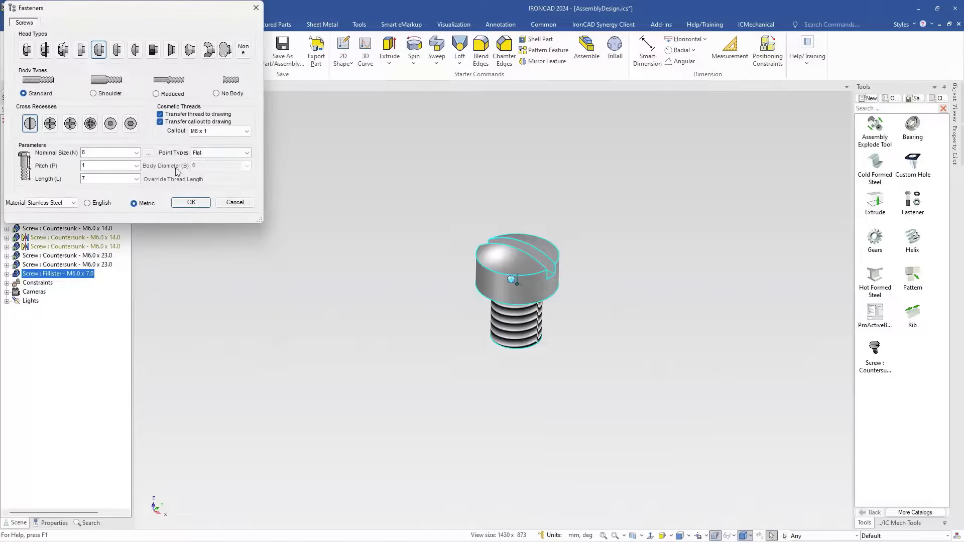
click(235, 202)
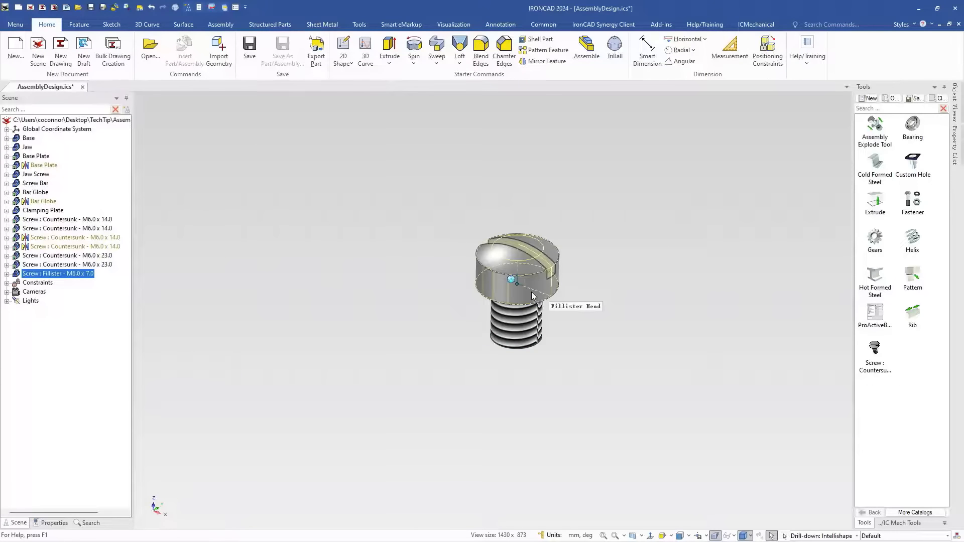
Step: Edit the fillister head's cross-section, setting its vertical axis line to a length of 4 mm while maintaining end conditions
mouse_move(531, 299)
middle_down()
mouse_move(528, 287)
mouse_move(548, 254)
mouse_move(529, 285)
middle_up()
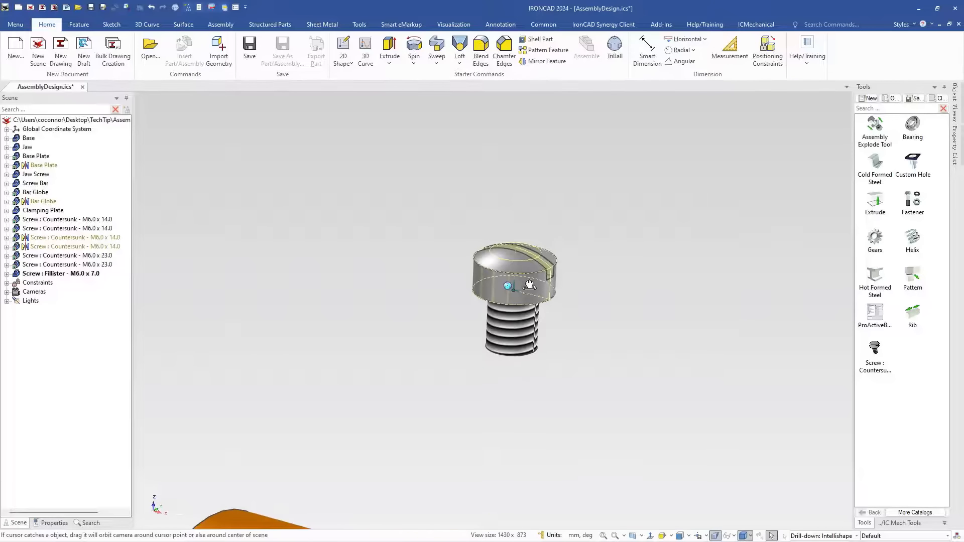
scroll(531, 287, up, 4)
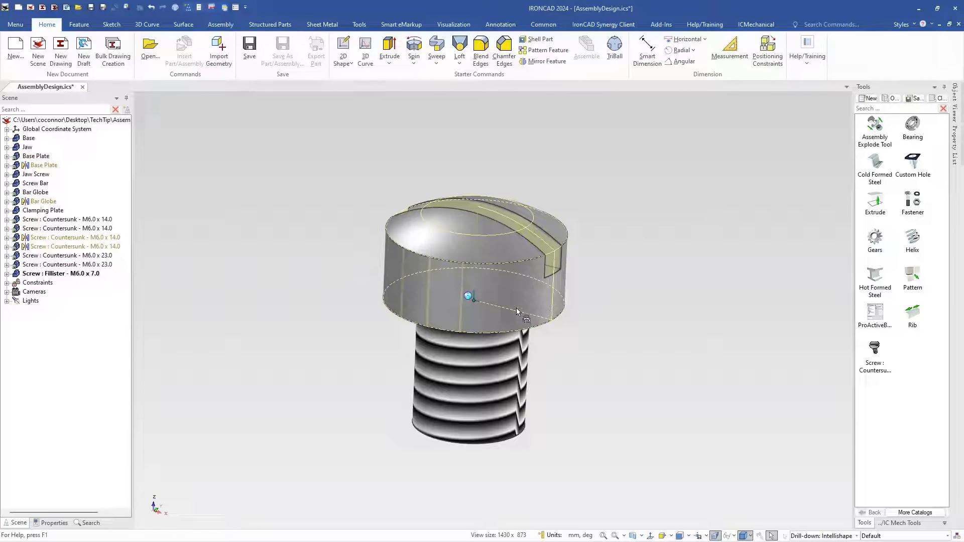
right_click(513, 298)
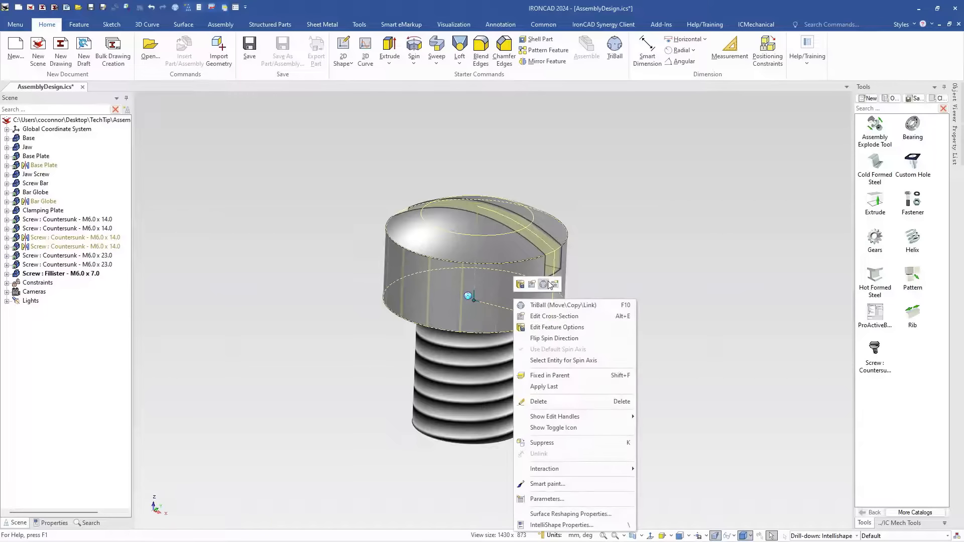
click(554, 316)
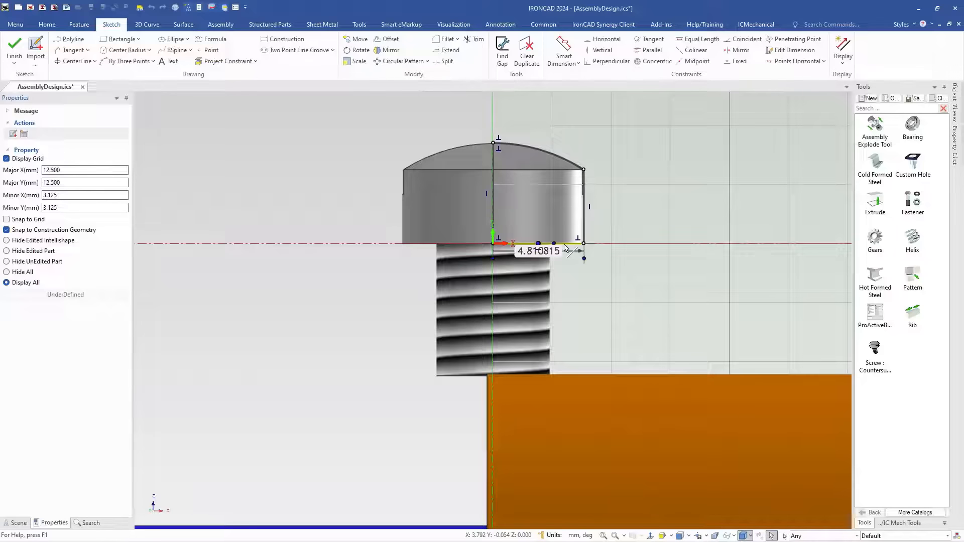
click(566, 247)
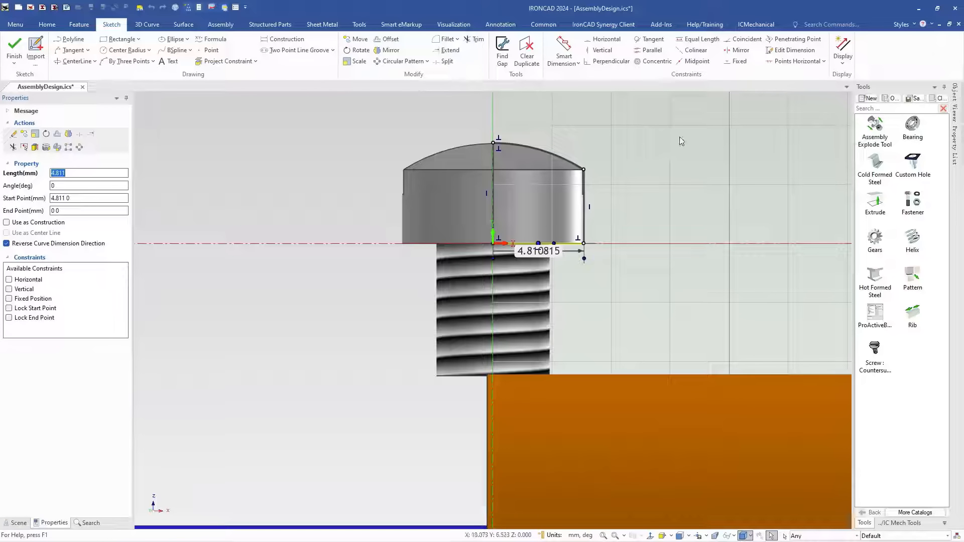
click(492, 221)
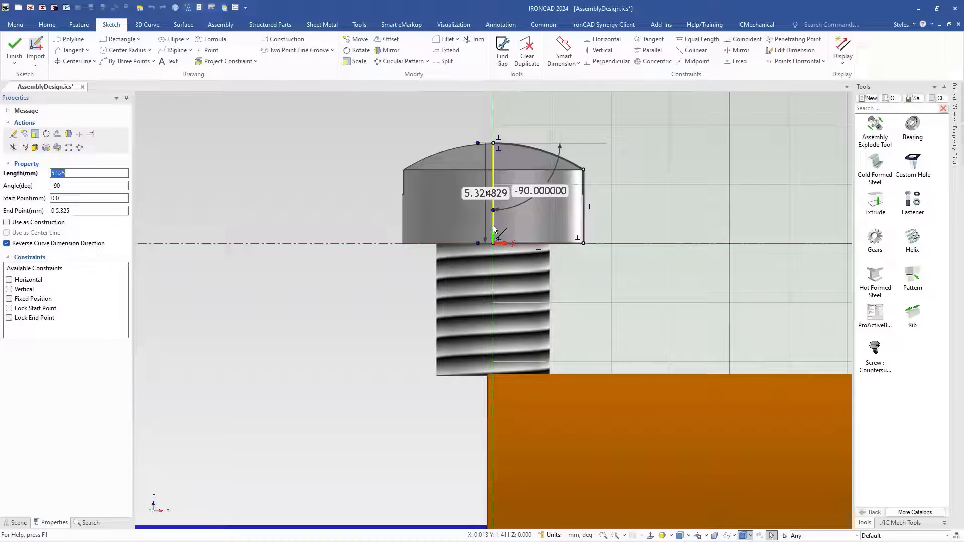
double_click(484, 192)
text(4)
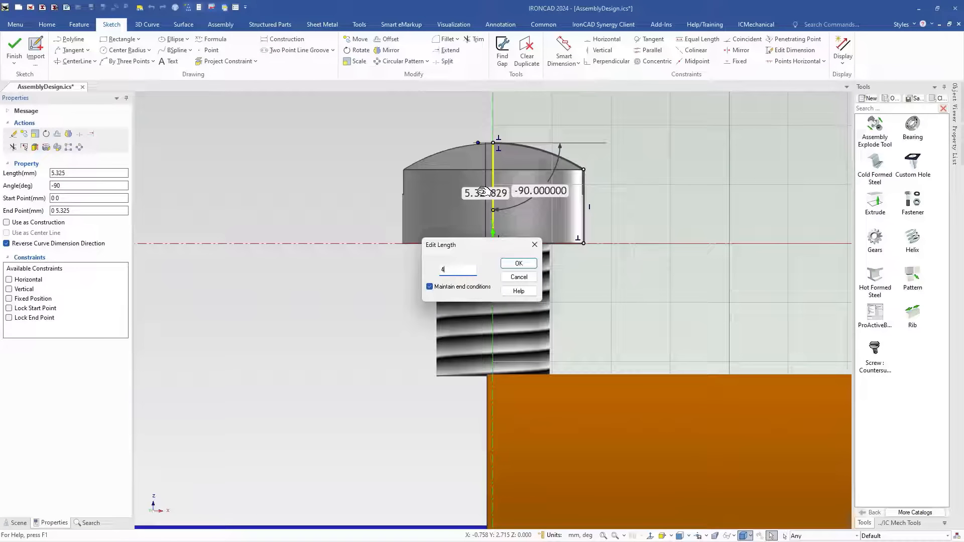
key(Return)
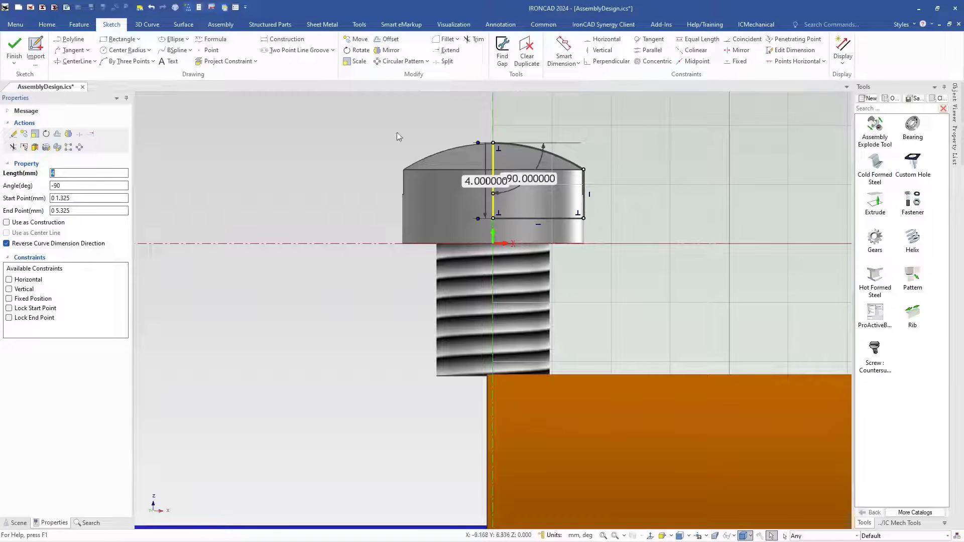
click(16, 47)
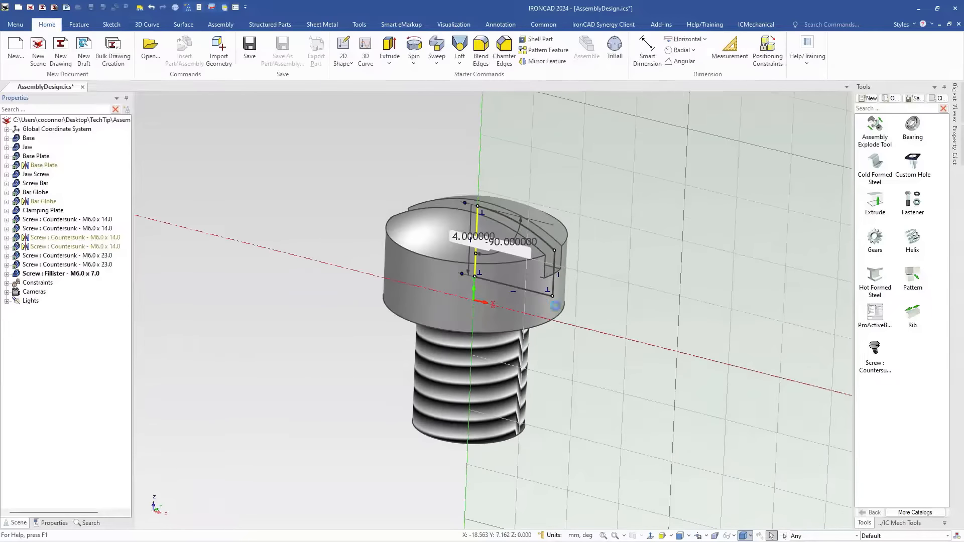
Step: Edit the threaded body's cross-section, extending its upper edge to the underside of the fillister head
middle_drag(549, 336, 547, 287)
scroll(487, 334, down, 1)
click(487, 334)
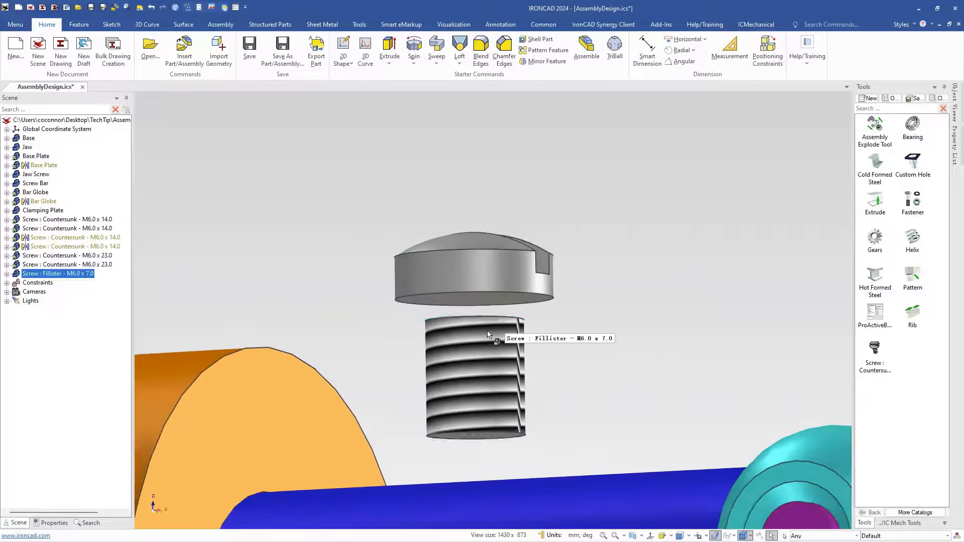
click(488, 335)
right_click(490, 336)
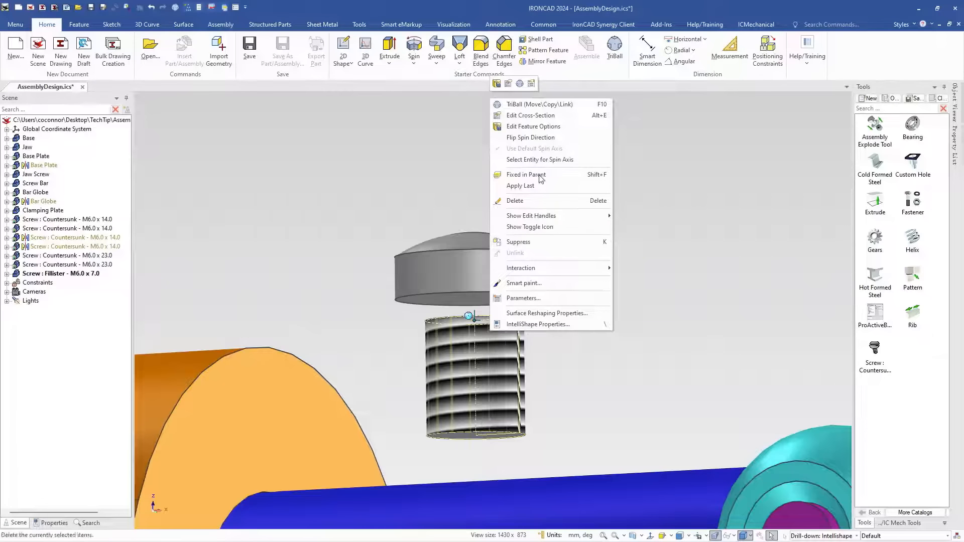
click(530, 115)
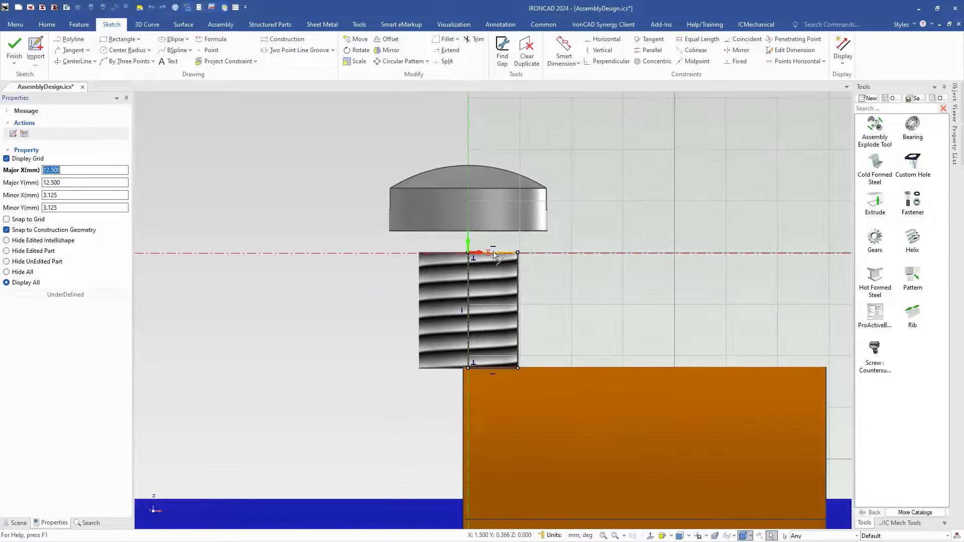
drag(501, 254, 501, 230)
click(15, 50)
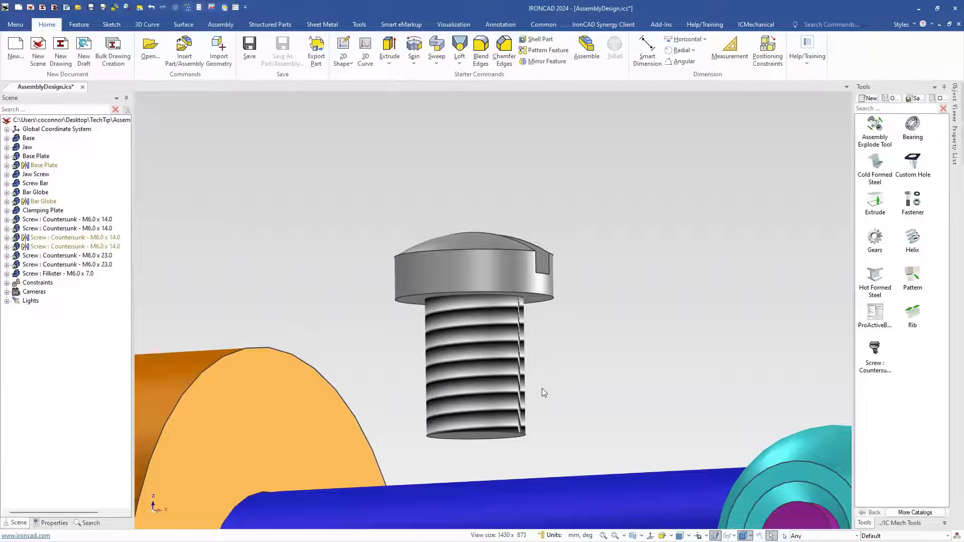
Step: Add a cylinder to the bottom face of the fillister screw's threaded body, shrinking it to fit the view, with a 4 mm diameter
click(524, 417)
scroll(495, 427, up, 2)
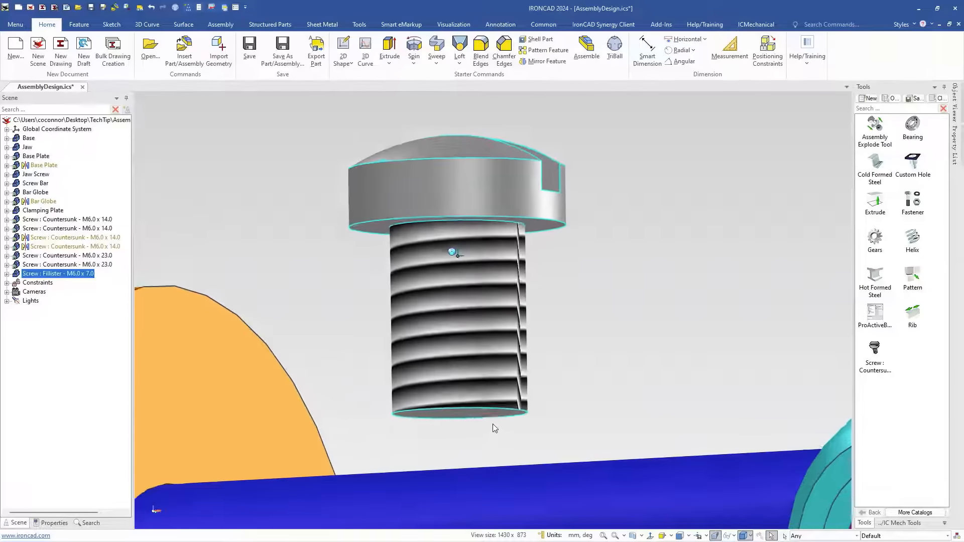
scroll(493, 425, down, 2)
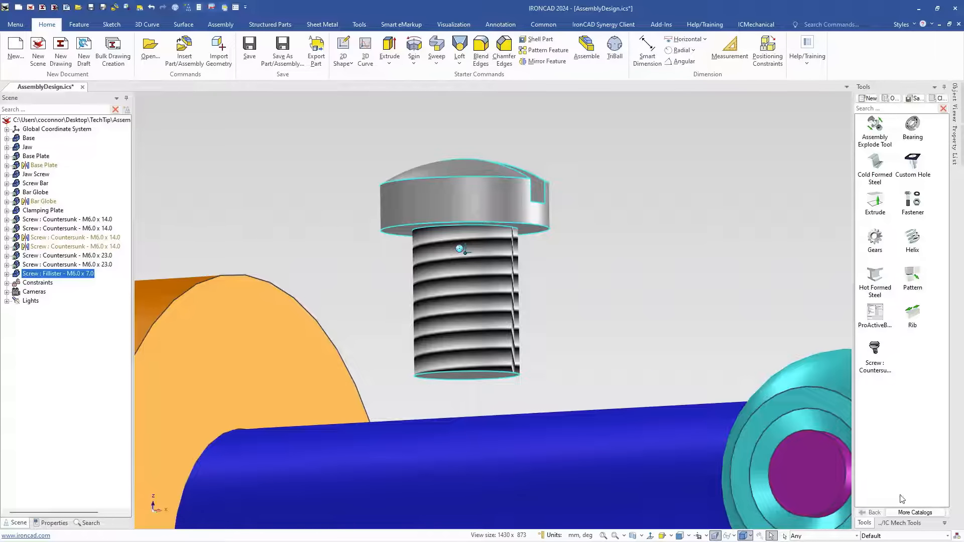
click(884, 526)
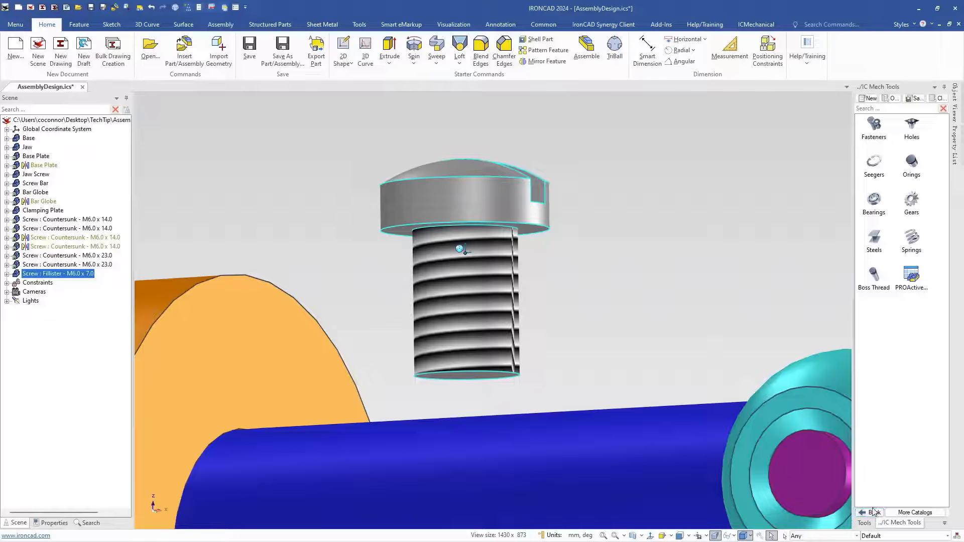
click(874, 515)
drag(871, 166, 497, 381)
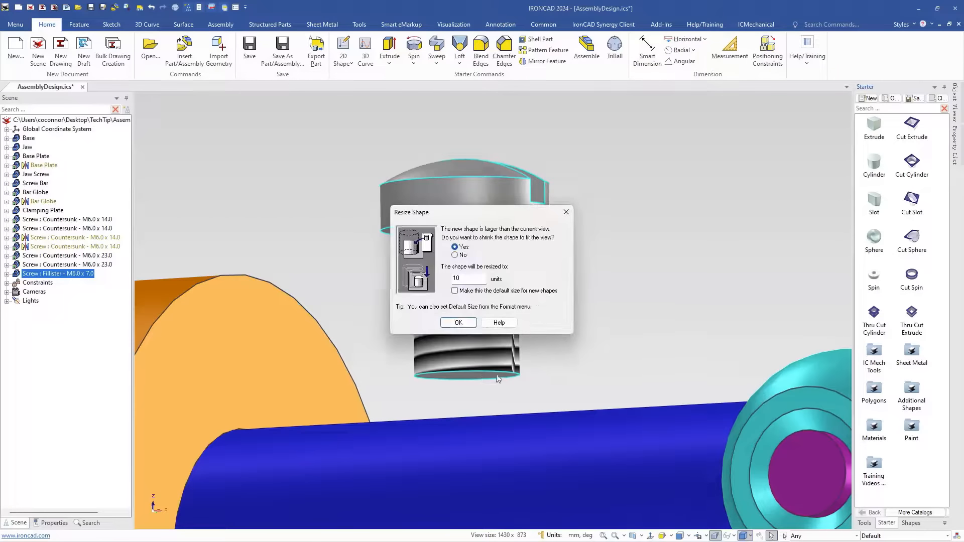
click(459, 322)
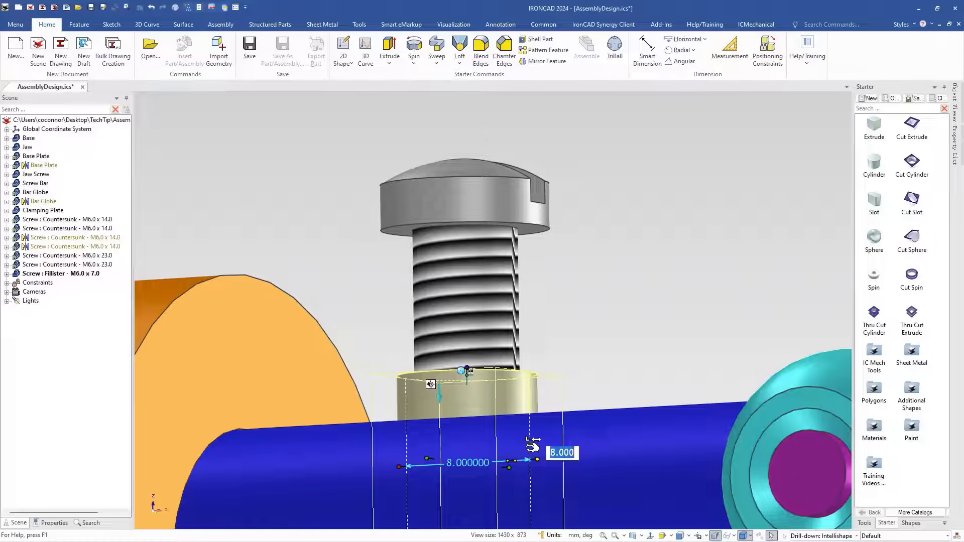
text(6)
key(Return)
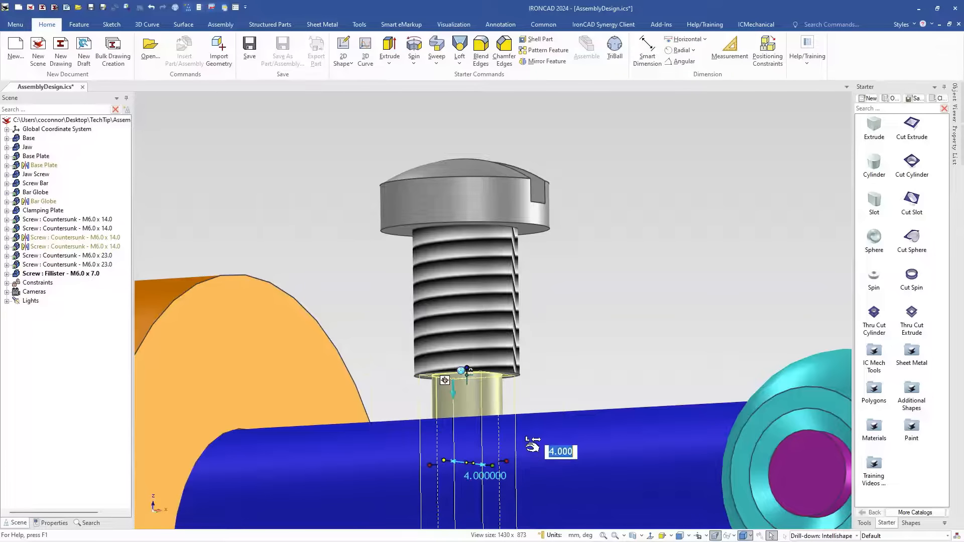
Step: Set the height of the cylinder at the fillister screw's tip to 1 mm
scroll(497, 455, down, 3)
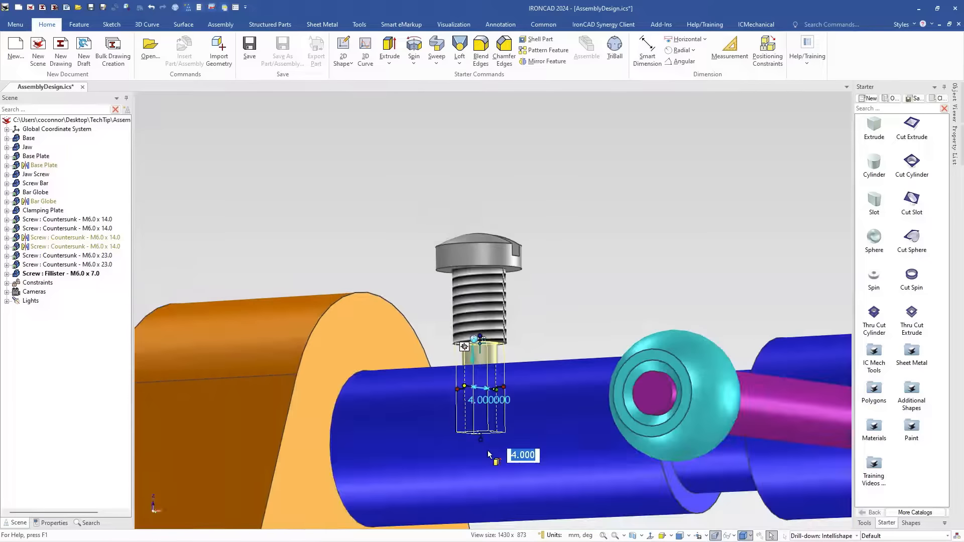
click(481, 440)
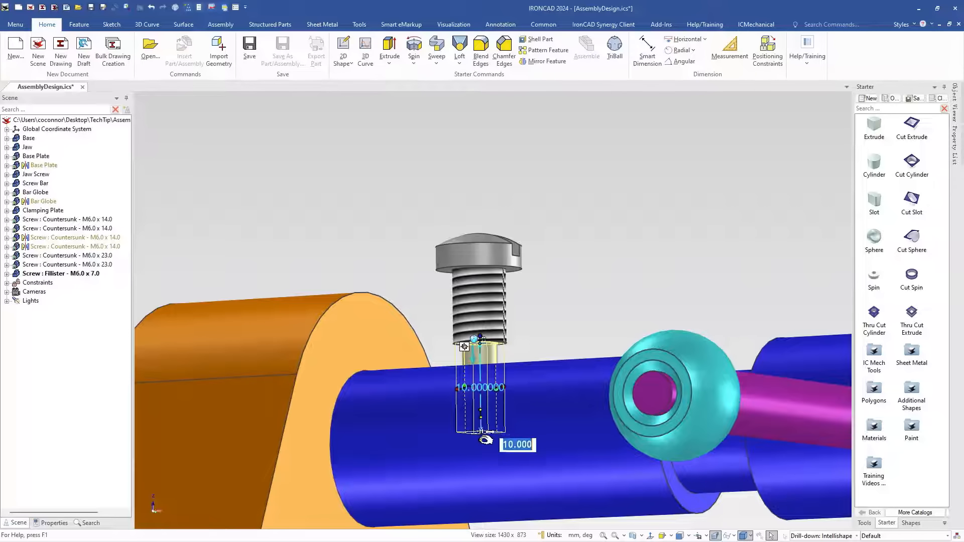
text(1)
key(Return)
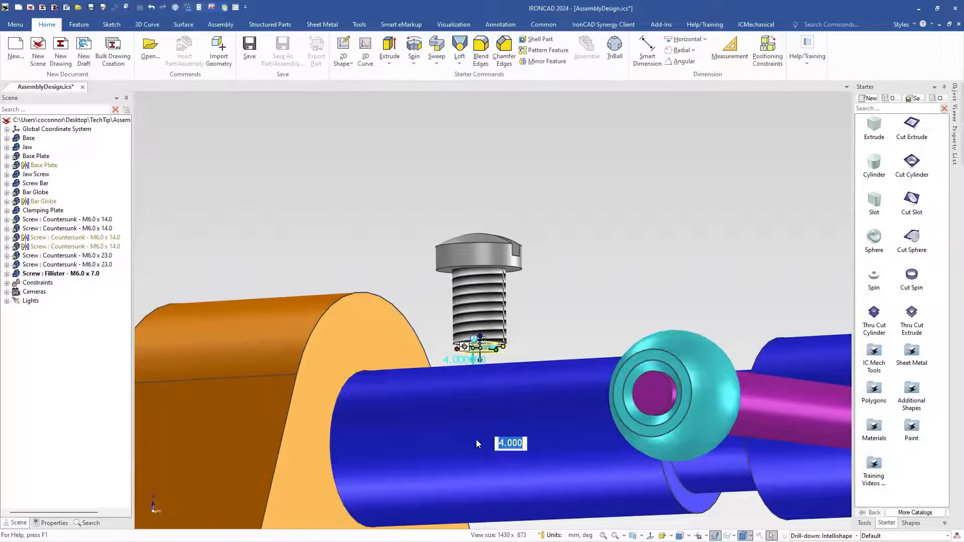
click(559, 302)
scroll(516, 319, down, 5)
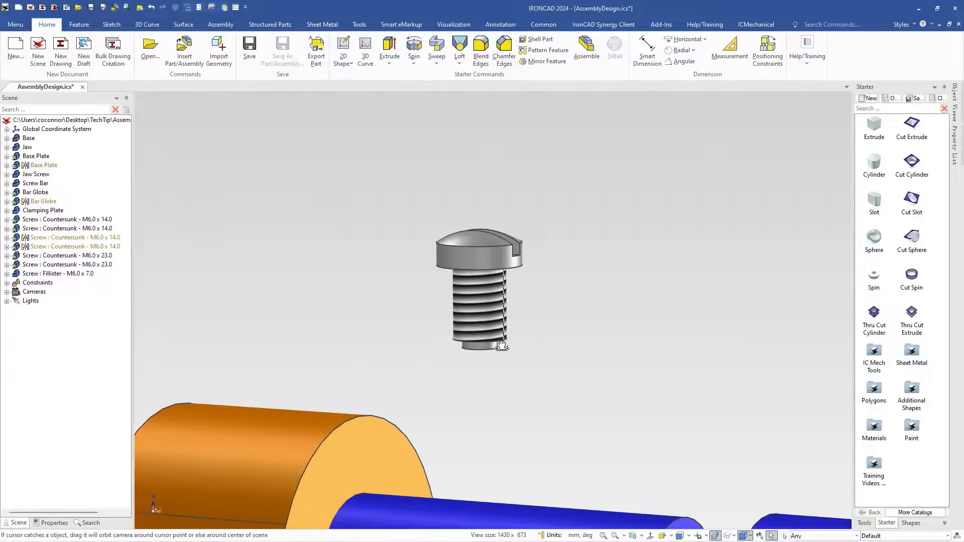
Step: Activate the TriBall on the fillister screw and reposition only the TriBall along the screw's vertical axis, then reattach it
scroll(489, 338, down, 4)
middle_drag(451, 347, 361, 374)
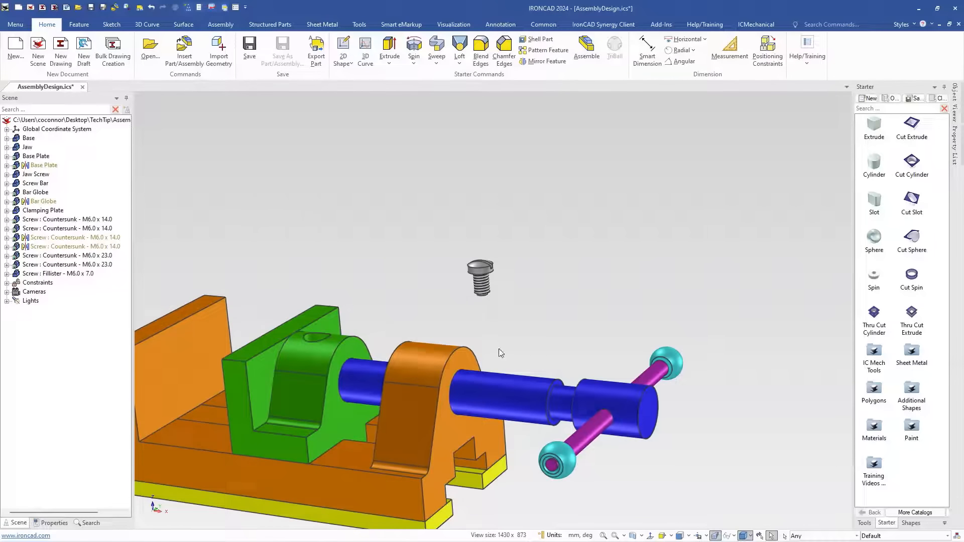
scroll(499, 351, down, 1)
middle_drag(499, 351, 484, 308)
click(485, 281)
key(F10)
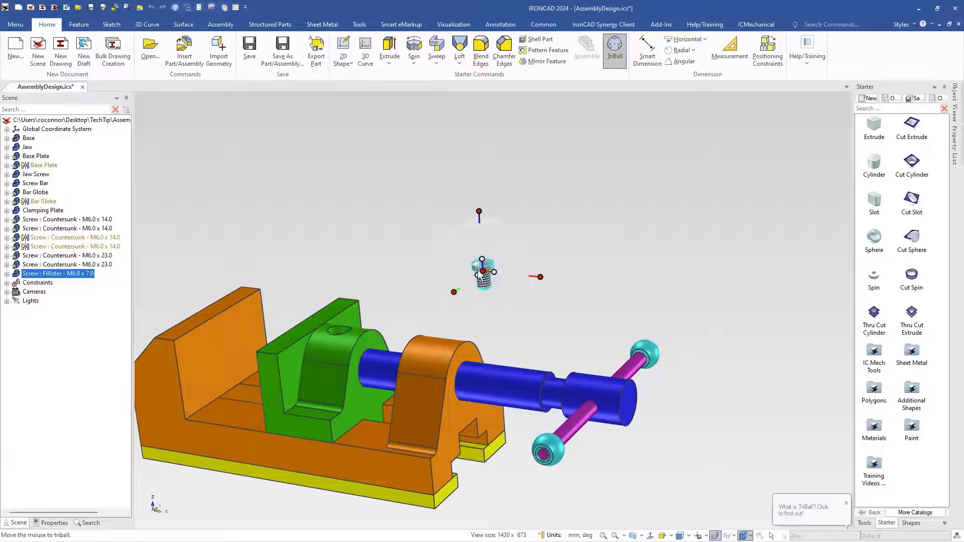
scroll(360, 301, up, 4)
middle_drag(455, 378, 459, 366)
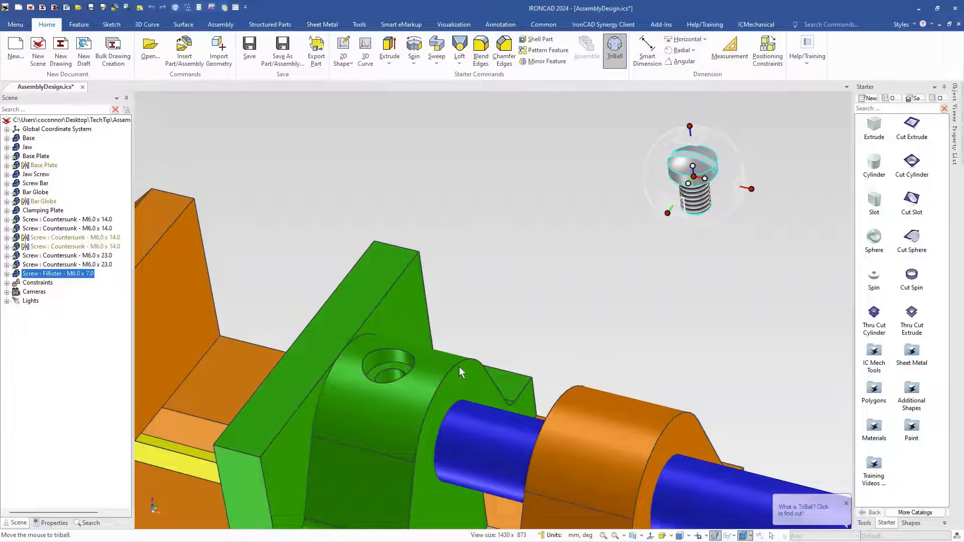
click(690, 126)
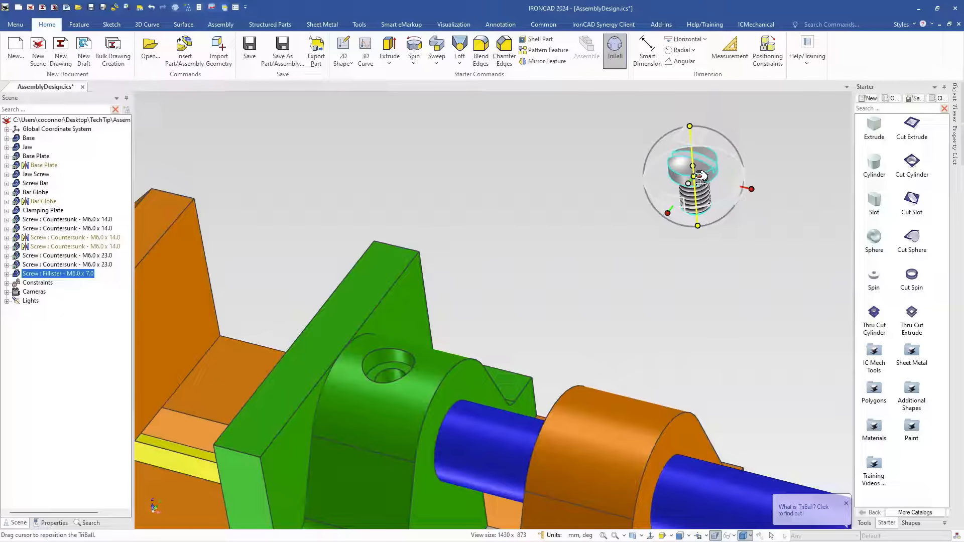
mouse_move(694, 177)
mouse_down()
mouse_move(707, 187)
mouse_move(698, 191)
mouse_up()
key(space)
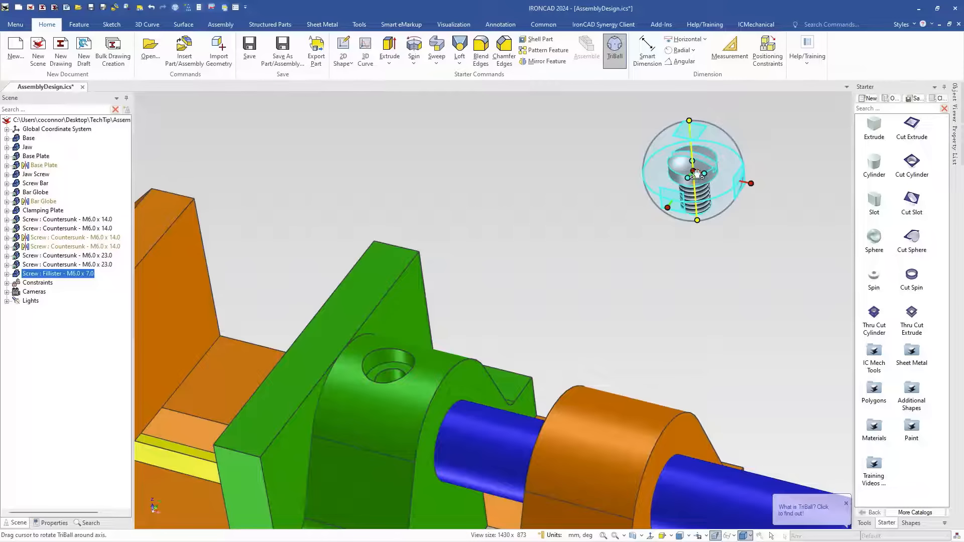
click(752, 276)
Step: Move the fillister screw to the center point of the counterbored hole on top of the Jaw
right_click(695, 172)
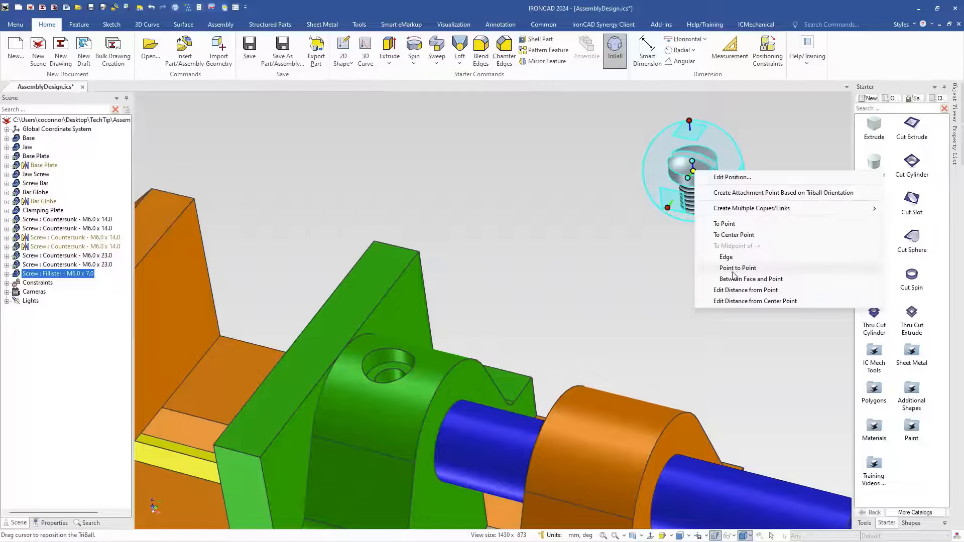
click(733, 235)
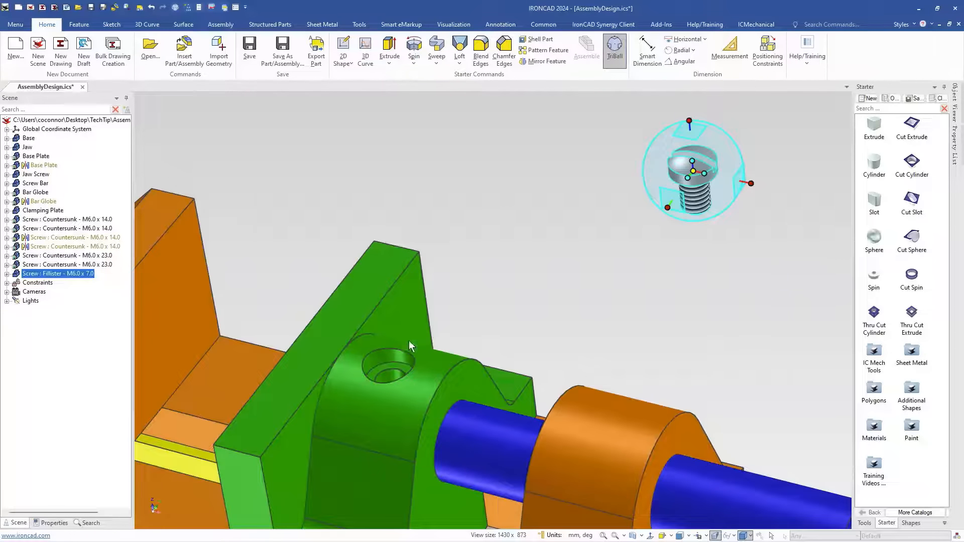
click(390, 368)
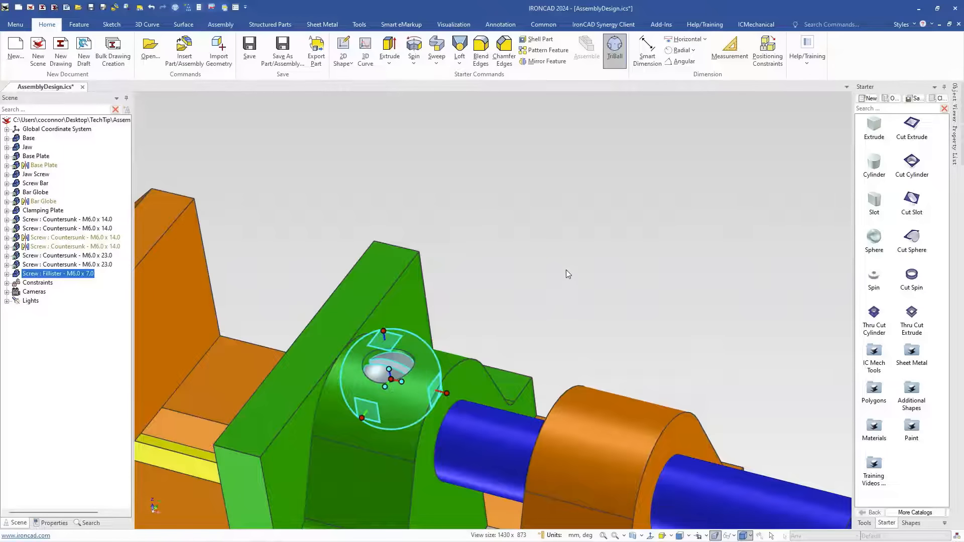
click(565, 300)
scroll(565, 305, down, 6)
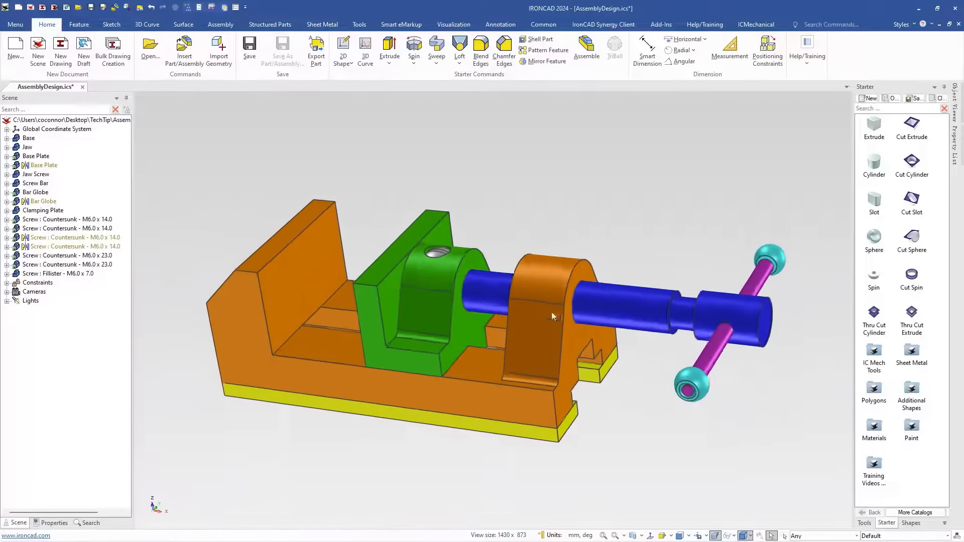
middle_drag(551, 312, 308, 394)
scroll(454, 335, down, 3)
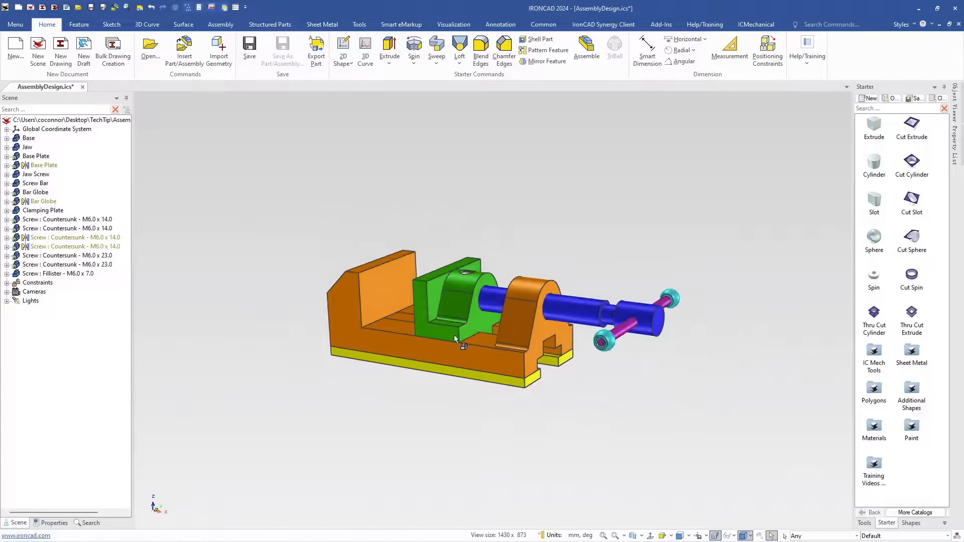
scroll(559, 328, up, 1)
scroll(558, 328, down, 1)
click(28, 138)
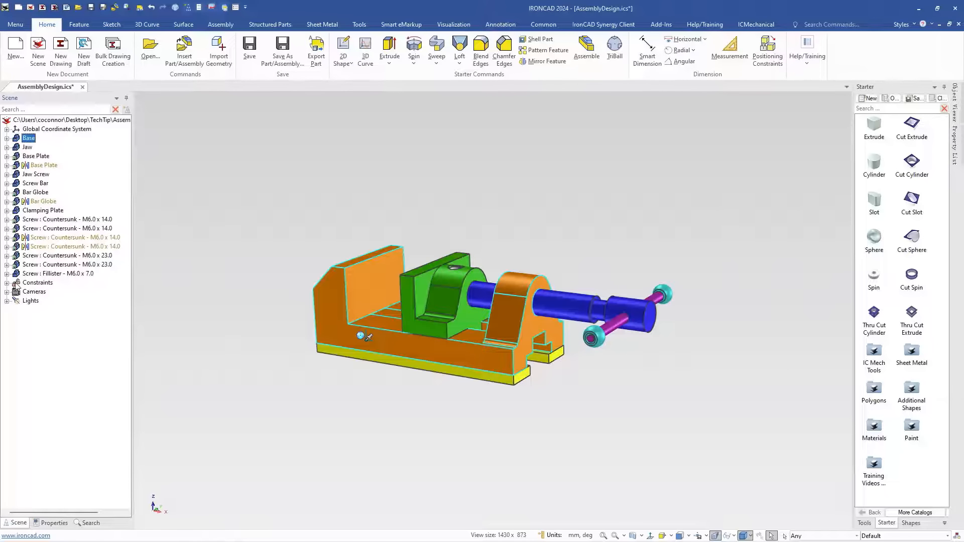
shift+click(17, 274)
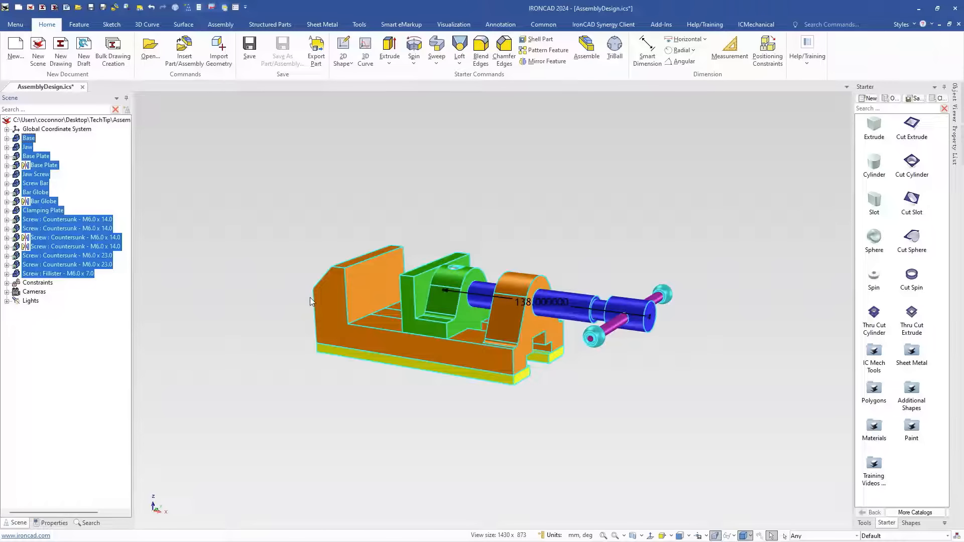
click(262, 240)
Step: Group all the countersunk screws and the fillister screw into one assembly named "screws"
click(19, 221)
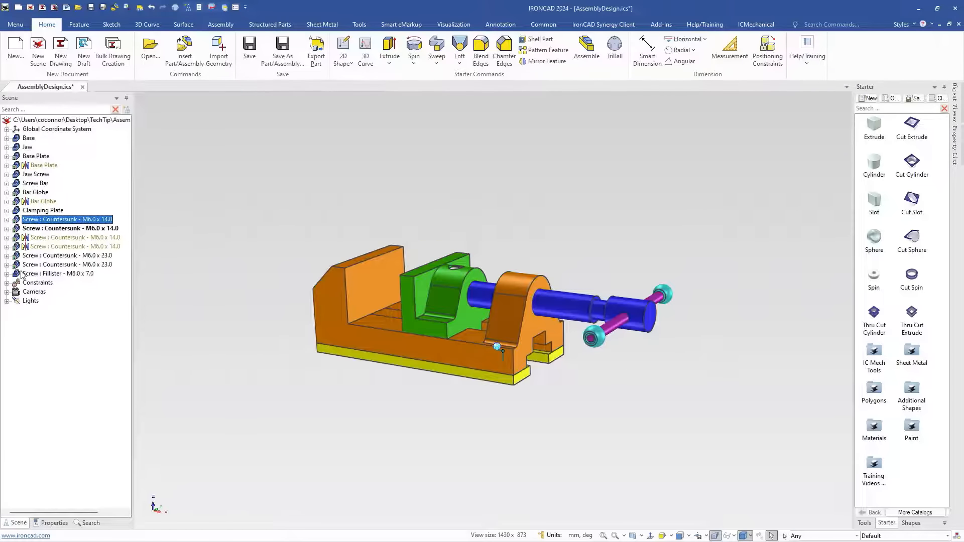
shift+click(20, 274)
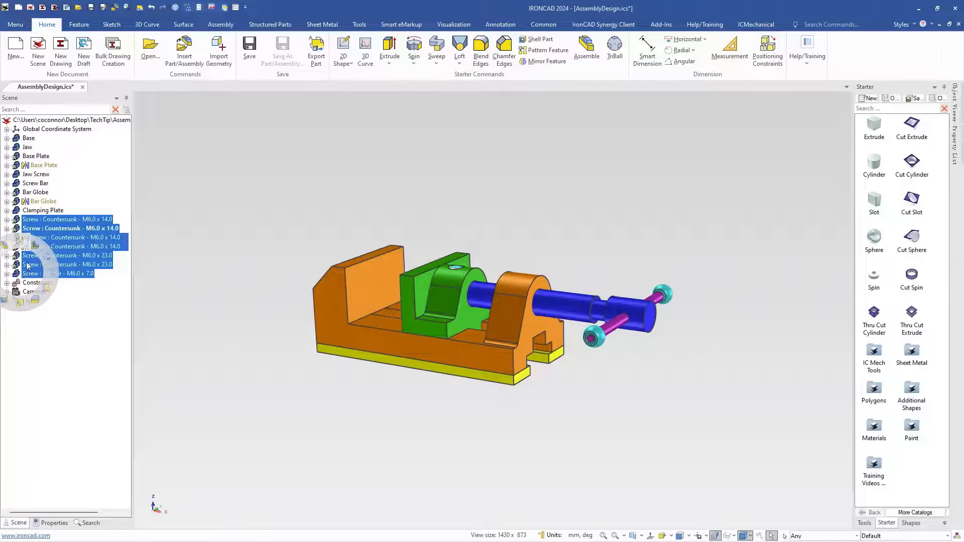
click(6, 249)
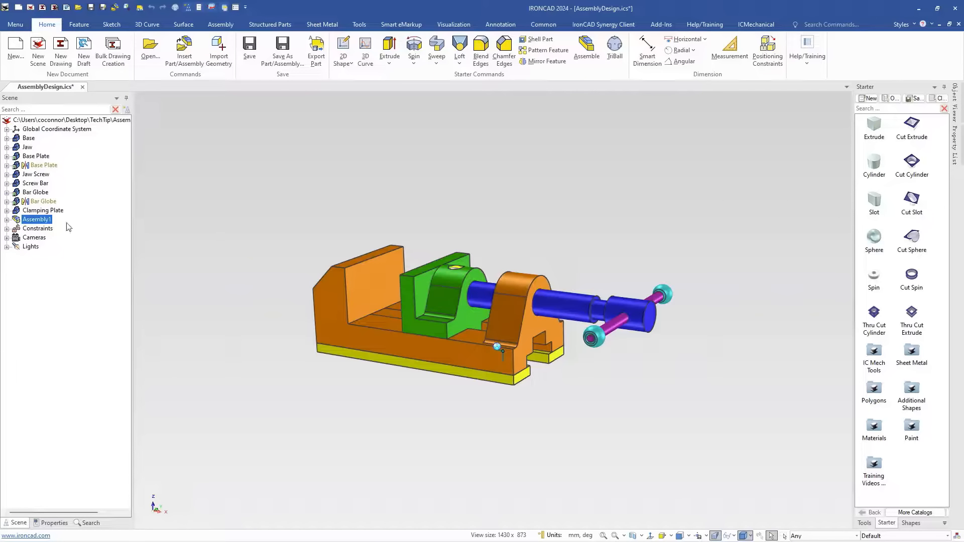
click(36, 220)
text(screws)
click(21, 272)
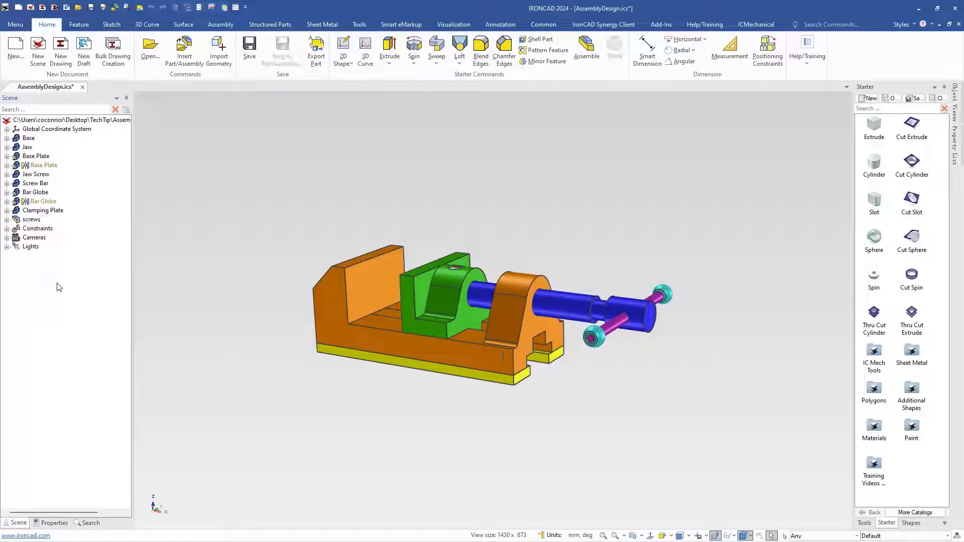
Step: Combine all parts from Base to Clamping Plate and the screws subassembly into a single top-level assembly
click(18, 212)
shift+click(20, 139)
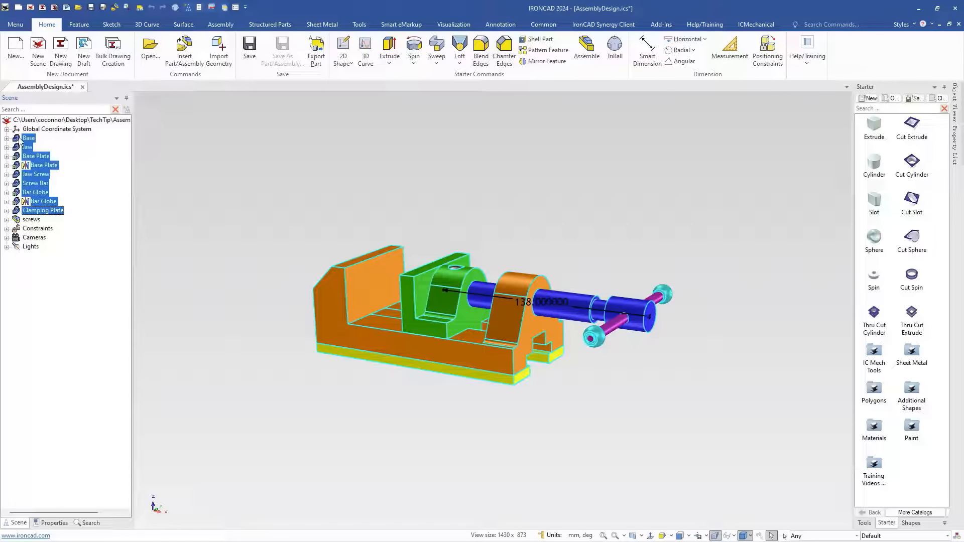
ctrl+click(19, 221)
right_click(242, 193)
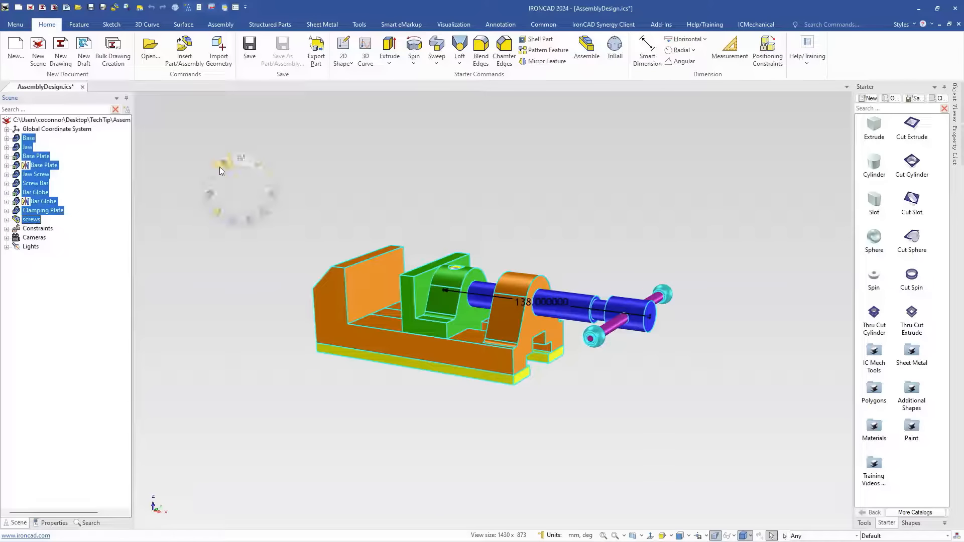
click(226, 27)
click(20, 47)
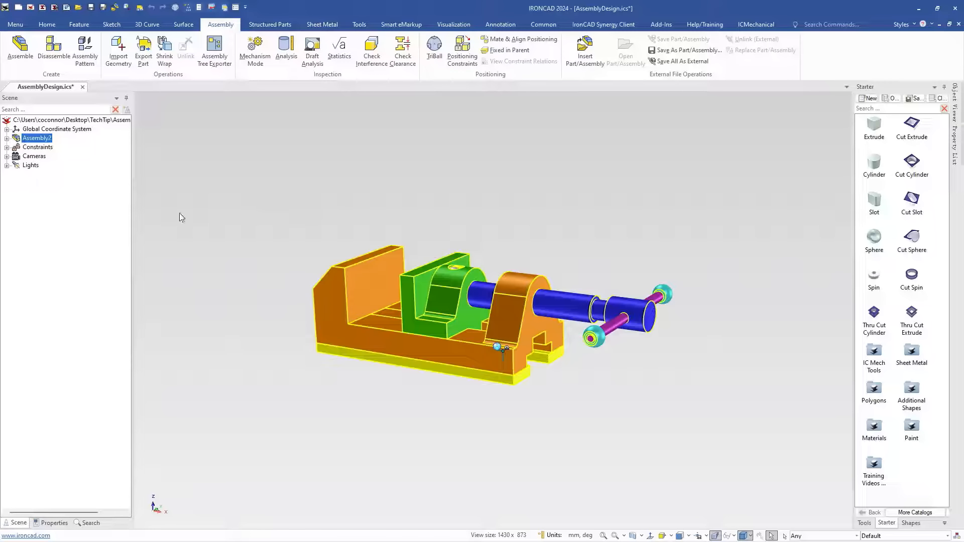
Step: Rename the new top-level assembly as "Bench Vice"
click(42, 140)
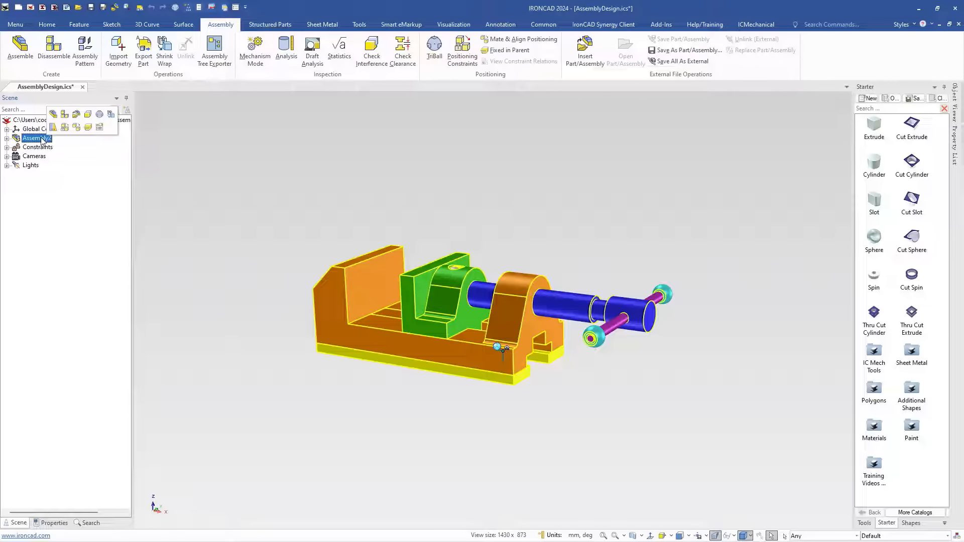
click(42, 139)
text(B)
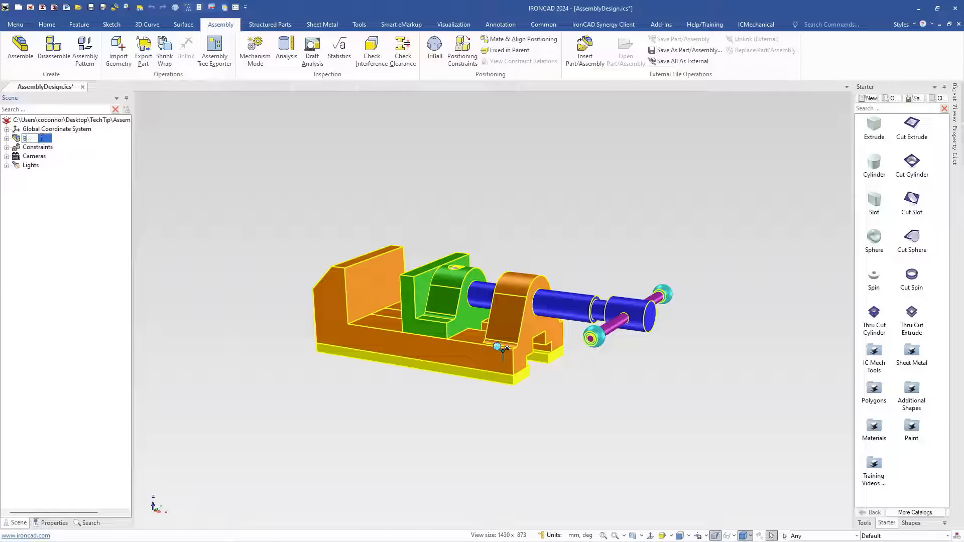
text(ench Vice)
click(57, 194)
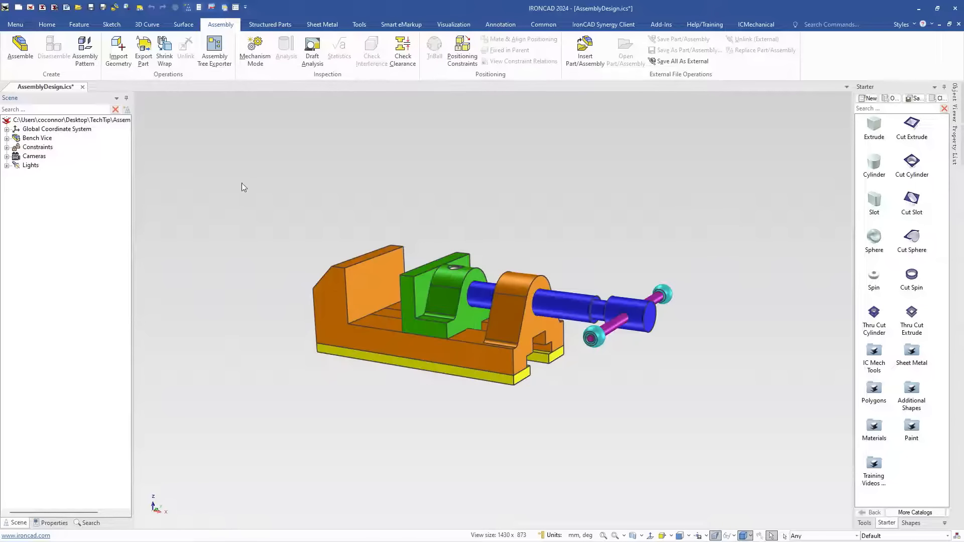
Step: Select the Bench Vice assembly in the model and expand it in the scene tree to inspect its components
scroll(513, 410, up, 2)
scroll(504, 352, up, 2)
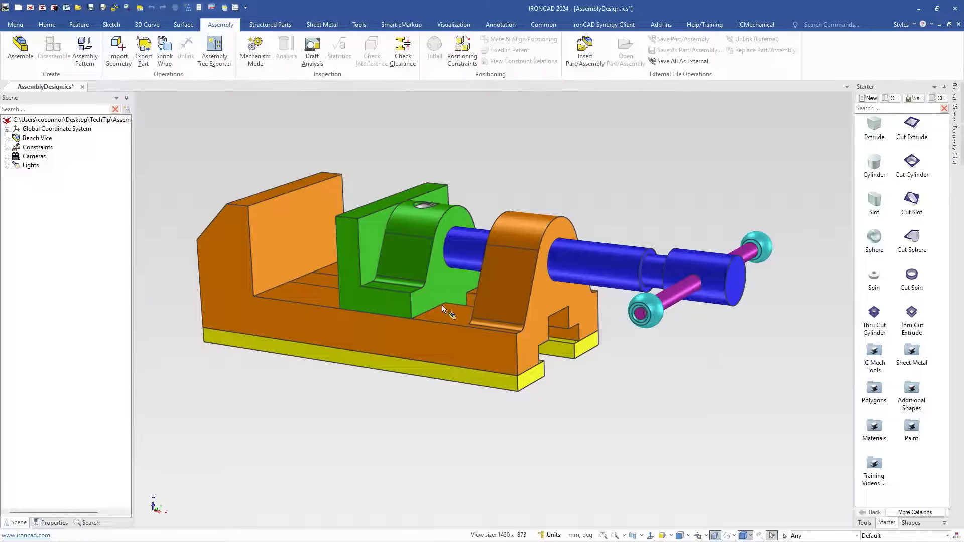
click(442, 306)
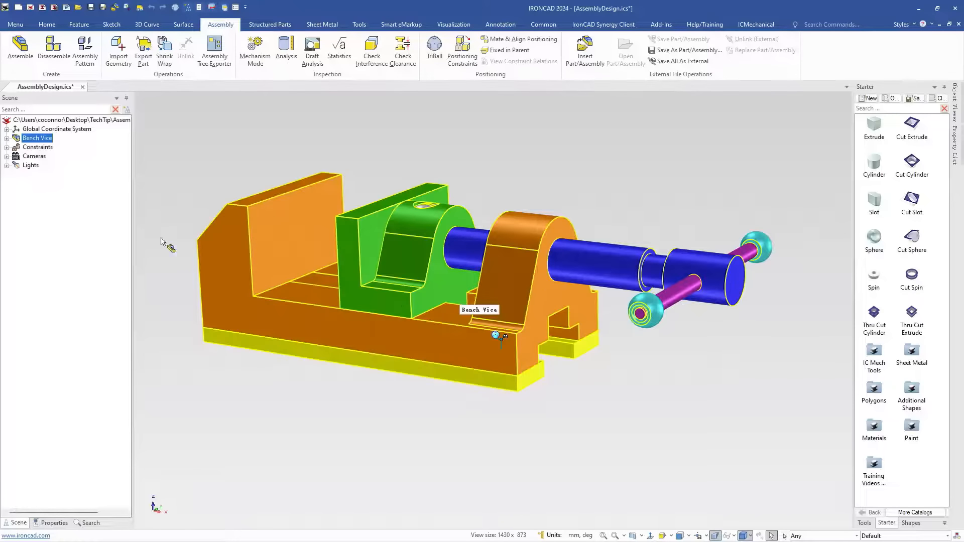
click(7, 139)
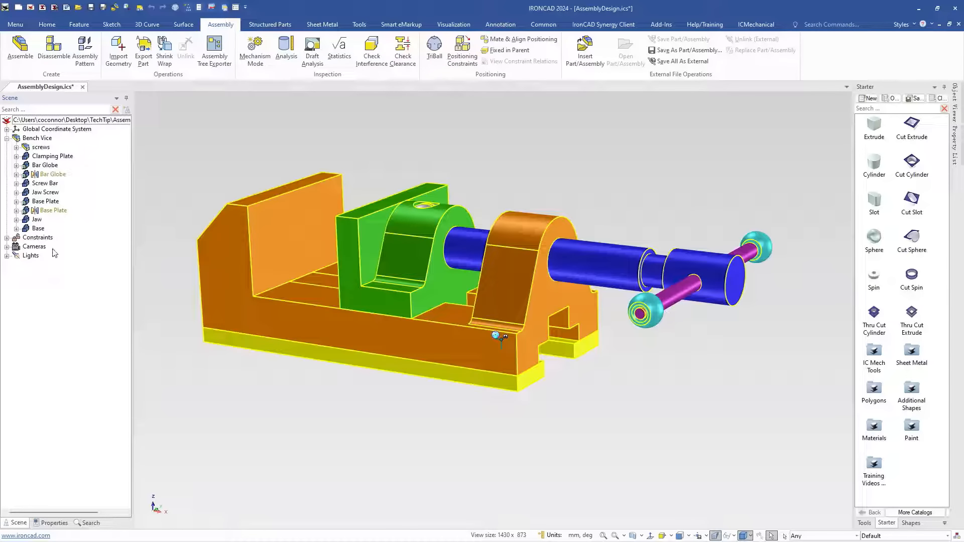
Step: Group the parts from Clamping Plate to Base into a subassembly within Bench Vice and disassemble that subassembly again
click(46, 157)
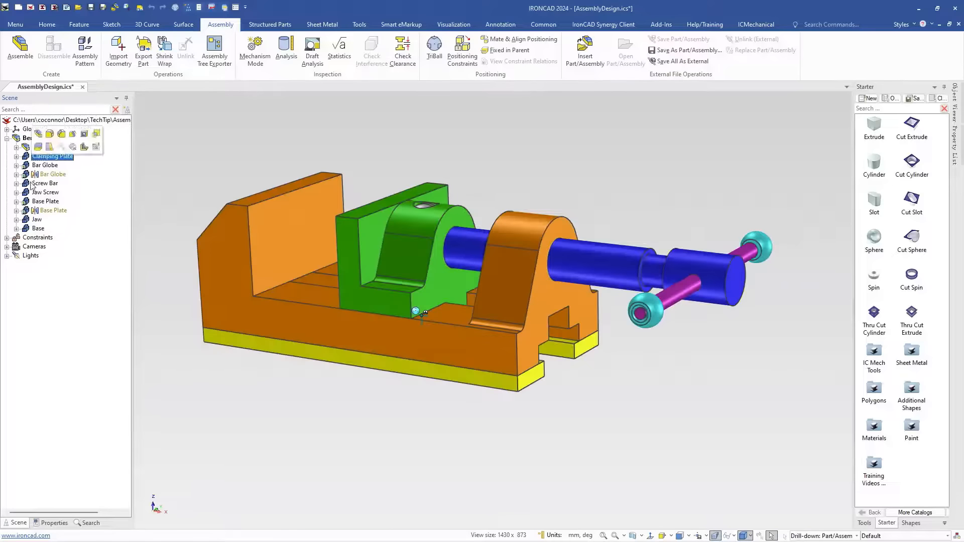
shift+click(46, 229)
key(s)
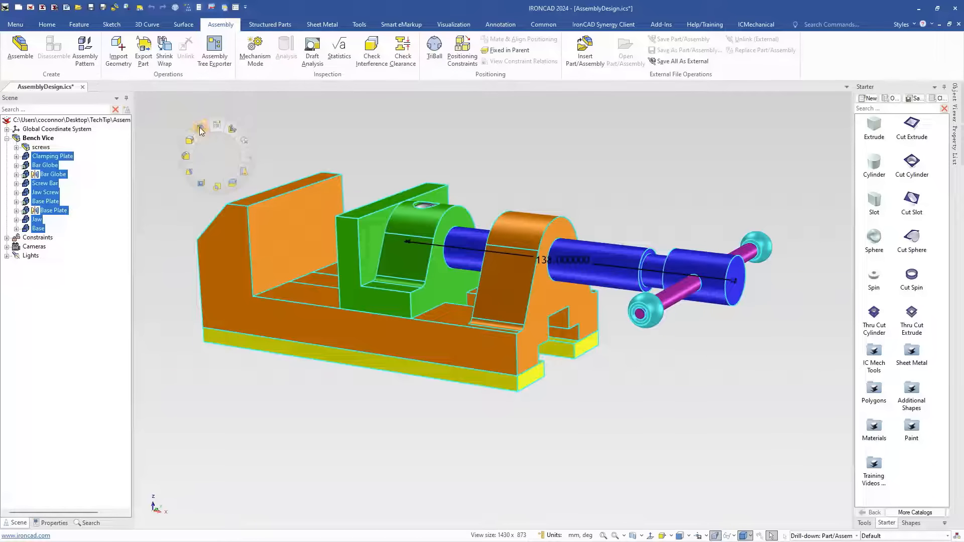
click(201, 131)
right_click(25, 158)
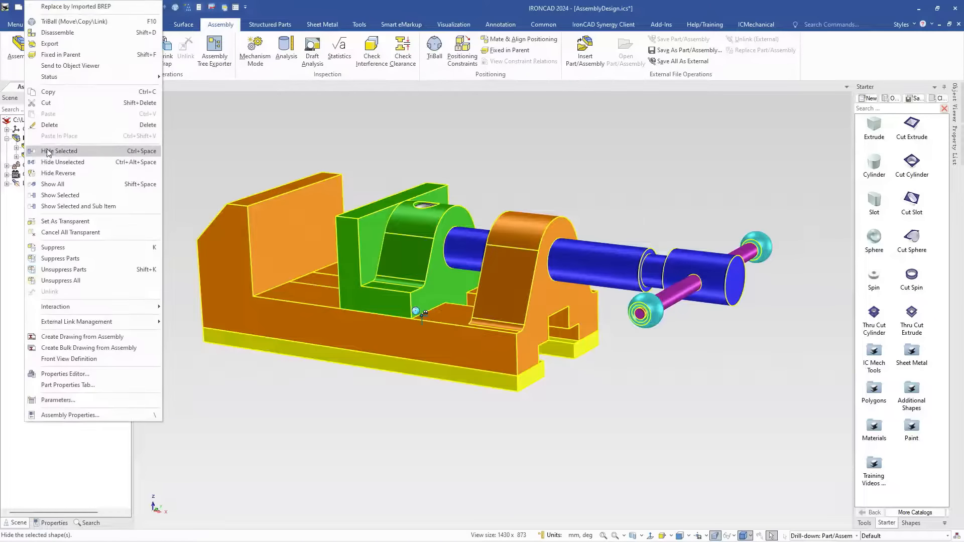
click(58, 32)
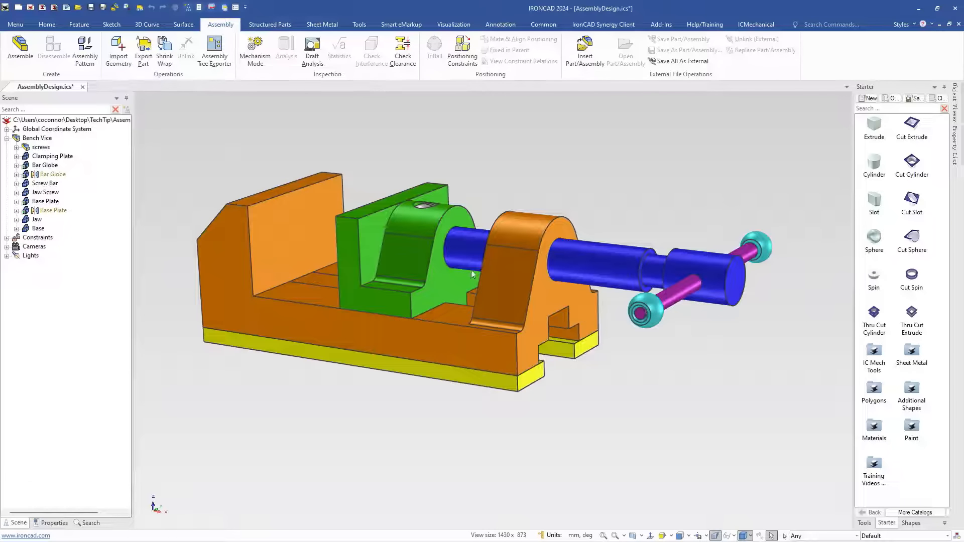
Step: Switch the parts catalog from Starter to the Tools catalog
middle_drag(641, 358, 509, 334)
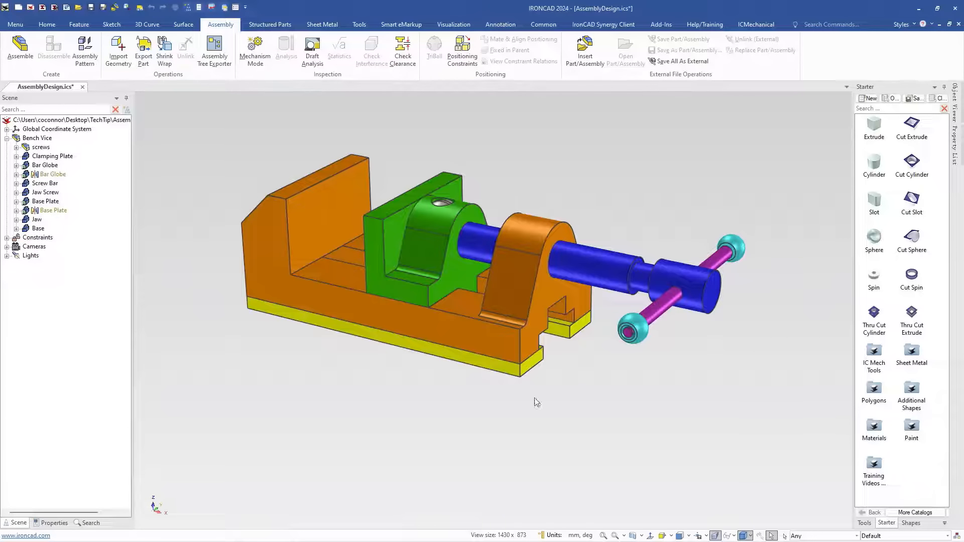
scroll(468, 227, down, 3)
scroll(471, 216, up, 3)
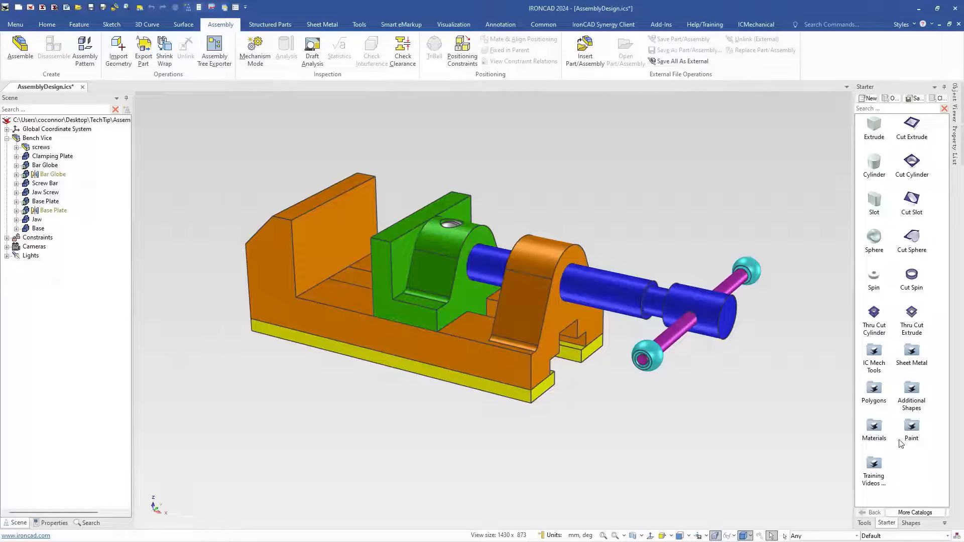
click(864, 523)
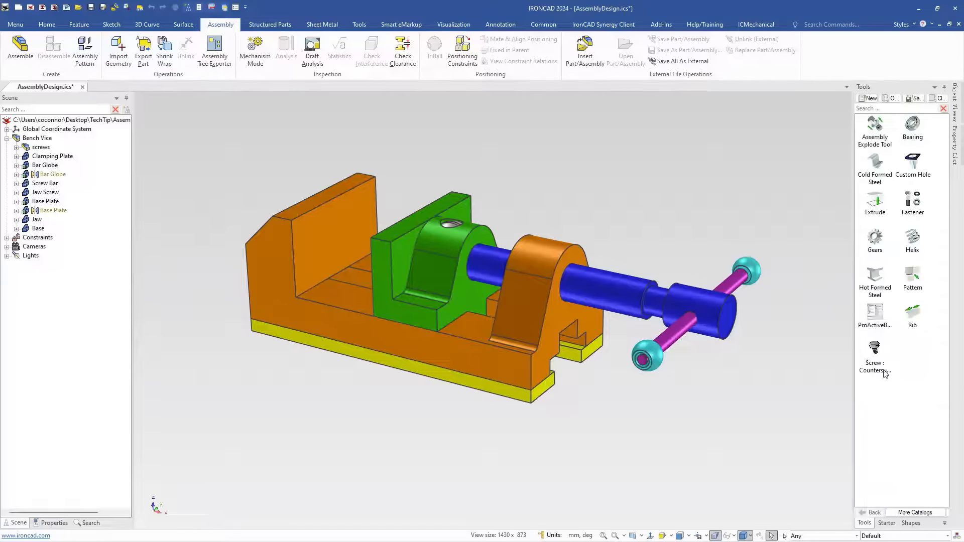